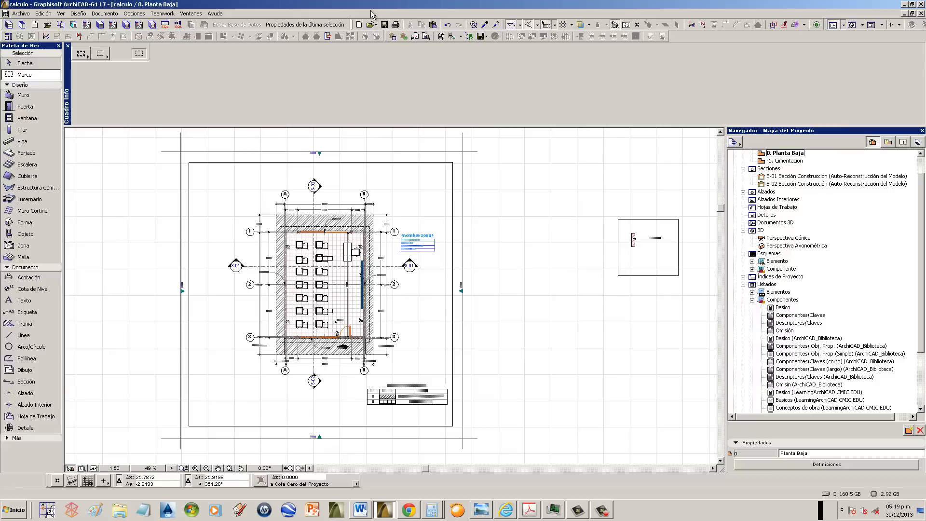
pyautogui.click(195, 16)
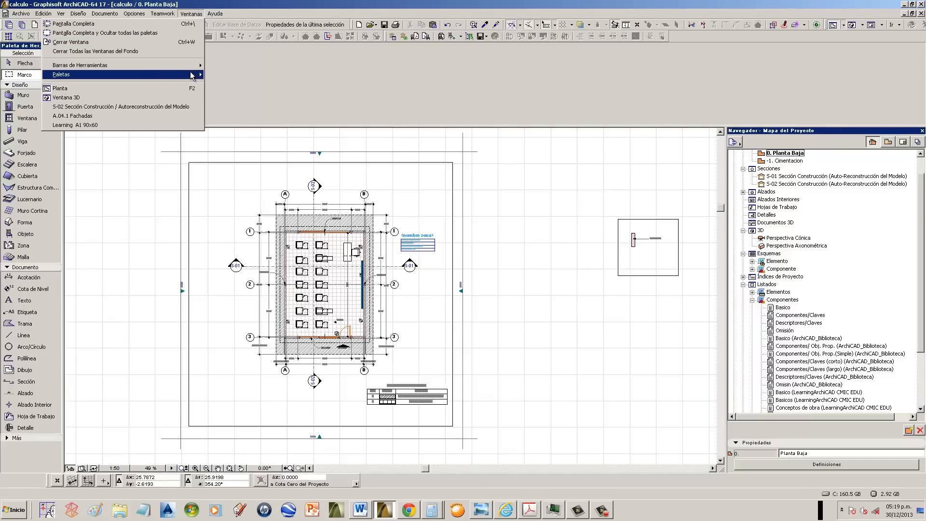
pyautogui.moveTo(194, 69)
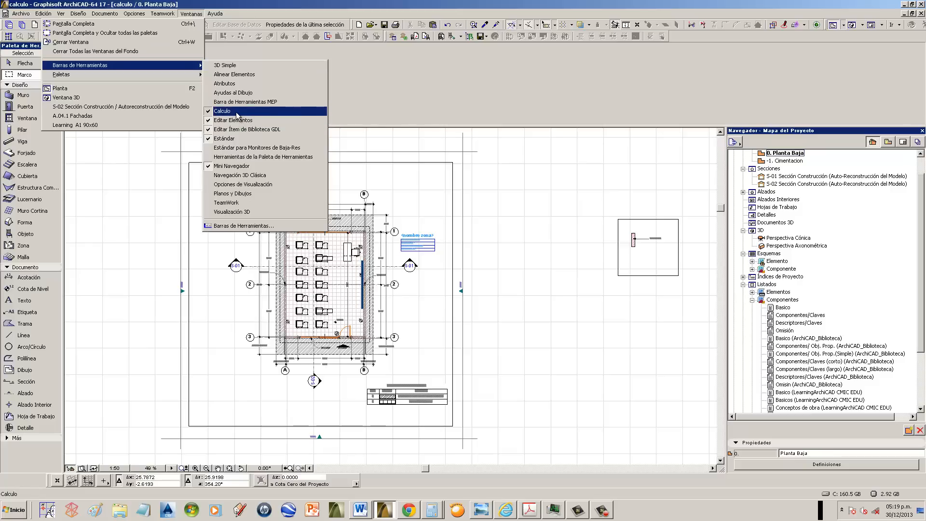
pyautogui.click(470, 3)
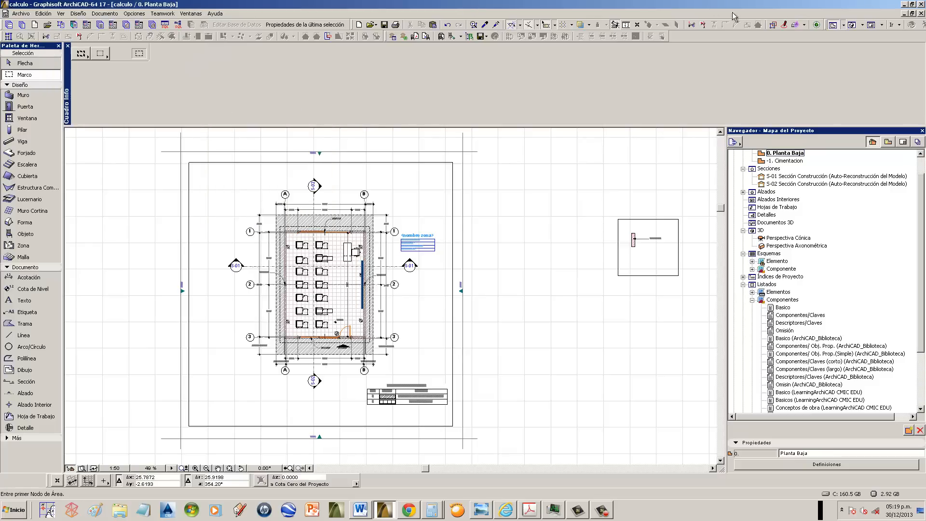
pyautogui.rightClick(686, 36)
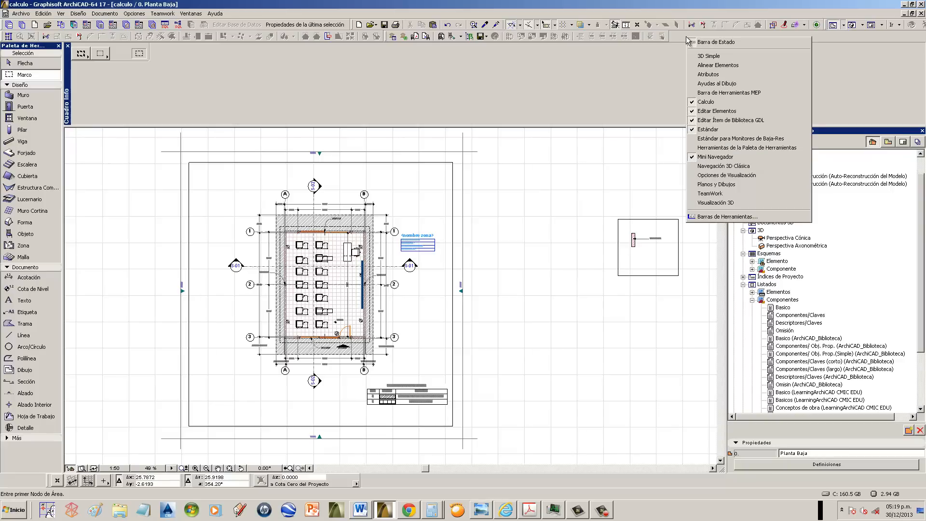
pyautogui.click(713, 217)
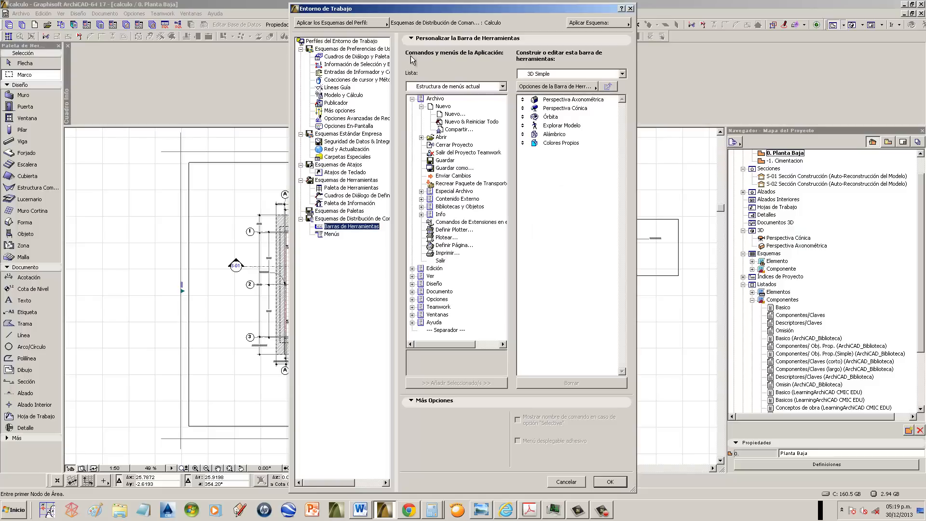
pyautogui.click(569, 481)
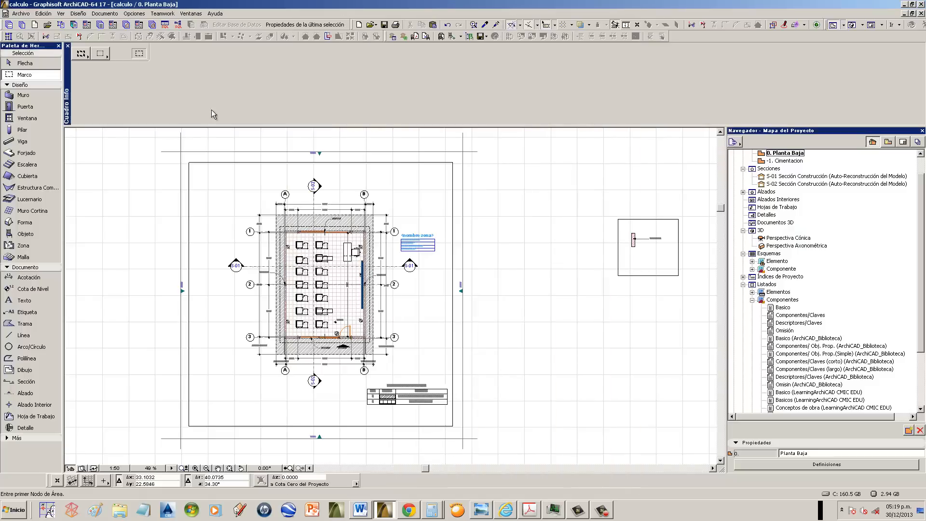
# - Apply the "Comandos Estándar 17" command layout scheme in the work environment's toolbar settings
pyautogui.click(135, 14)
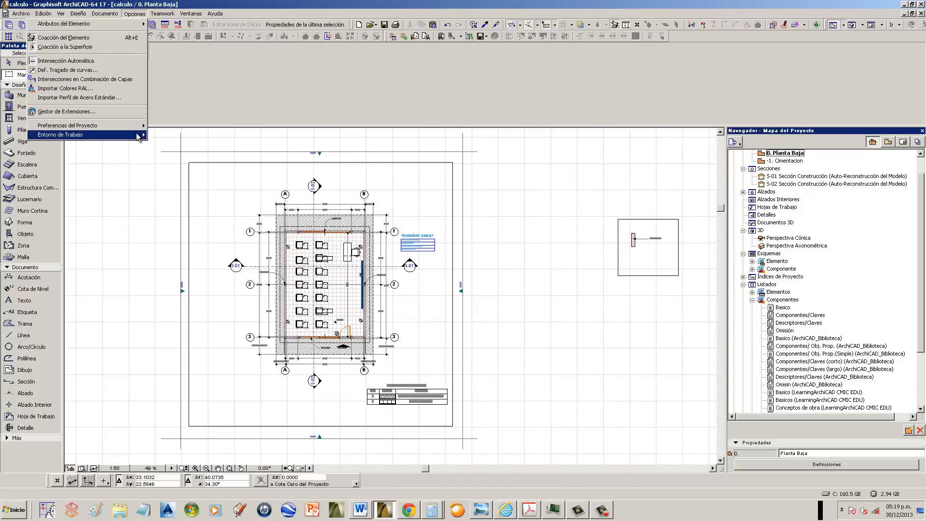
pyautogui.moveTo(140, 135)
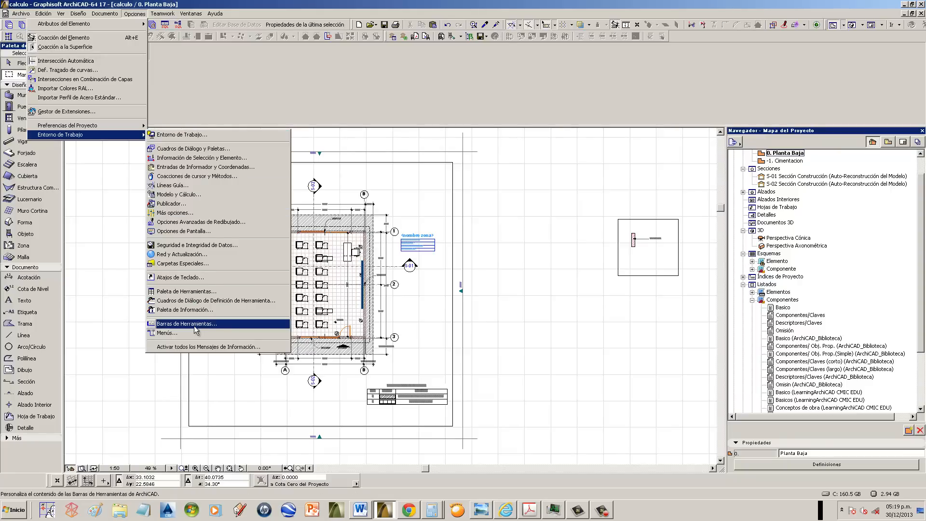
pyautogui.click(186, 324)
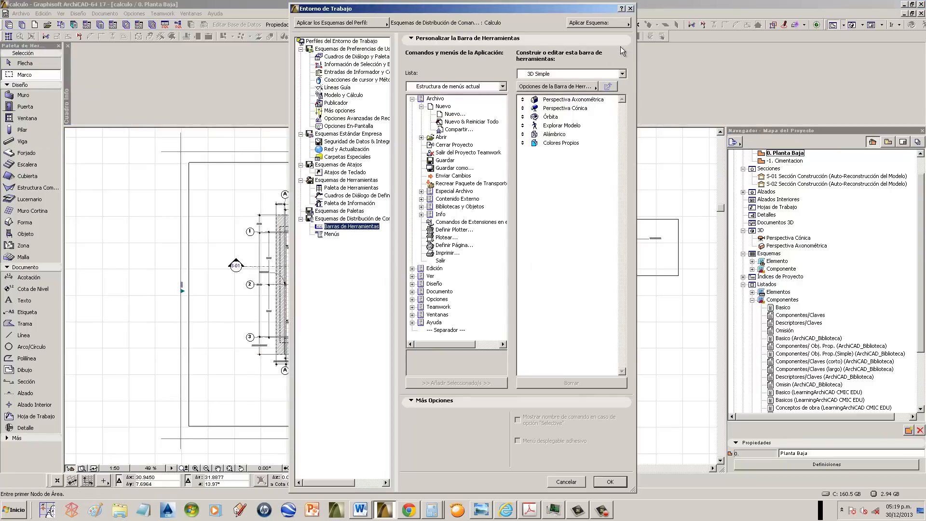
pyautogui.click(627, 24)
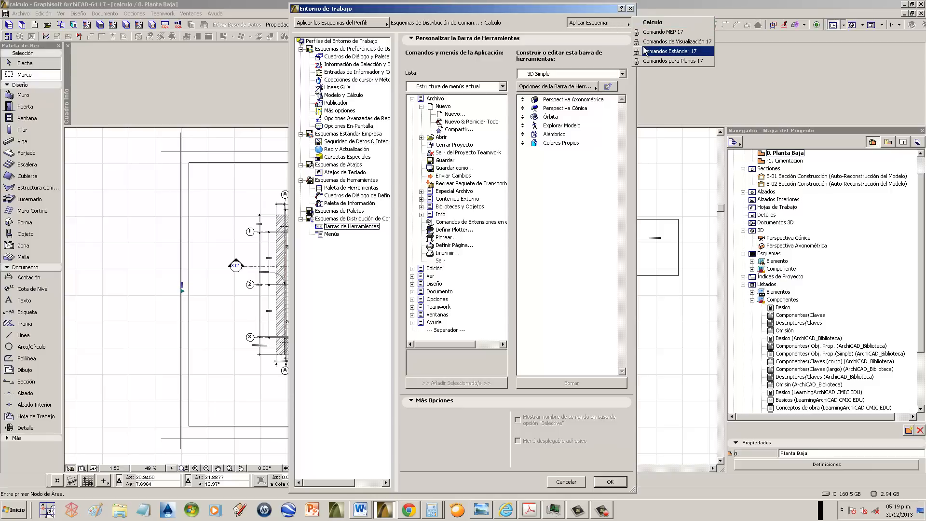
pyautogui.click(672, 50)
pyautogui.click(516, 225)
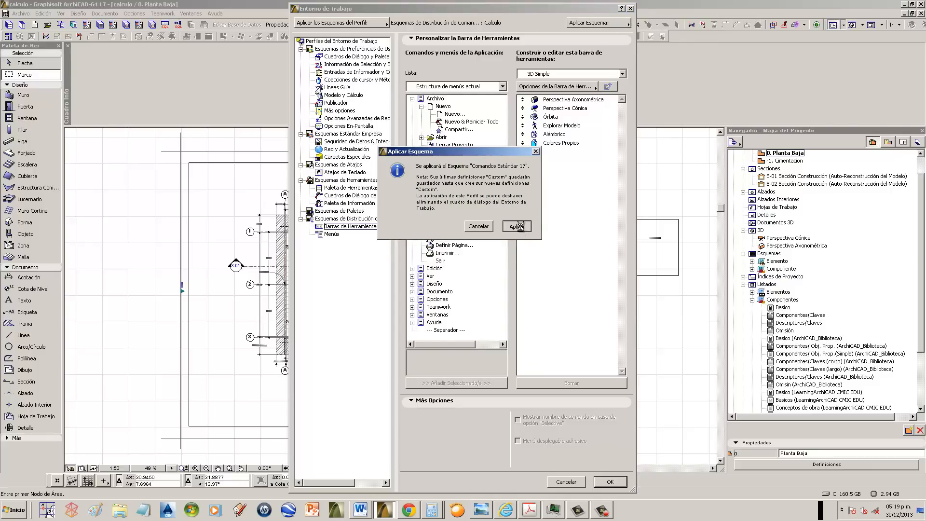
pyautogui.click(610, 482)
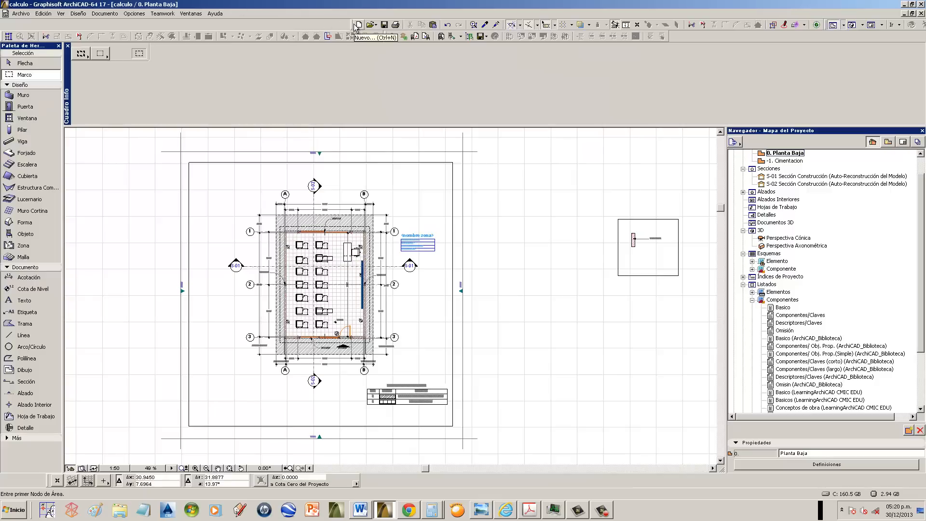
# - Move the standard toolbar to the start of the upper toolbar row and place the mini navigator toolbar directly after it
pyautogui.moveTo(355, 24); pyautogui.dragTo(5, 24)
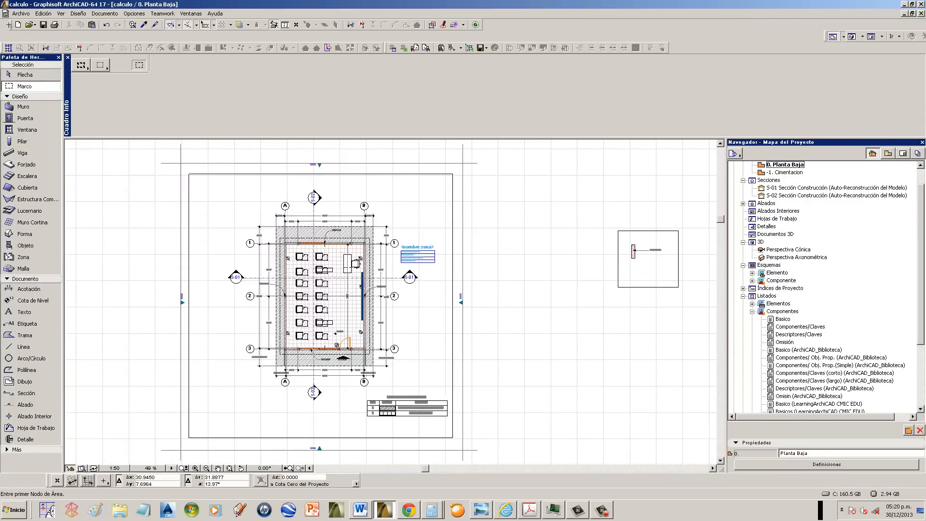
pyautogui.moveTo(825, 36); pyautogui.dragTo(475, 24)
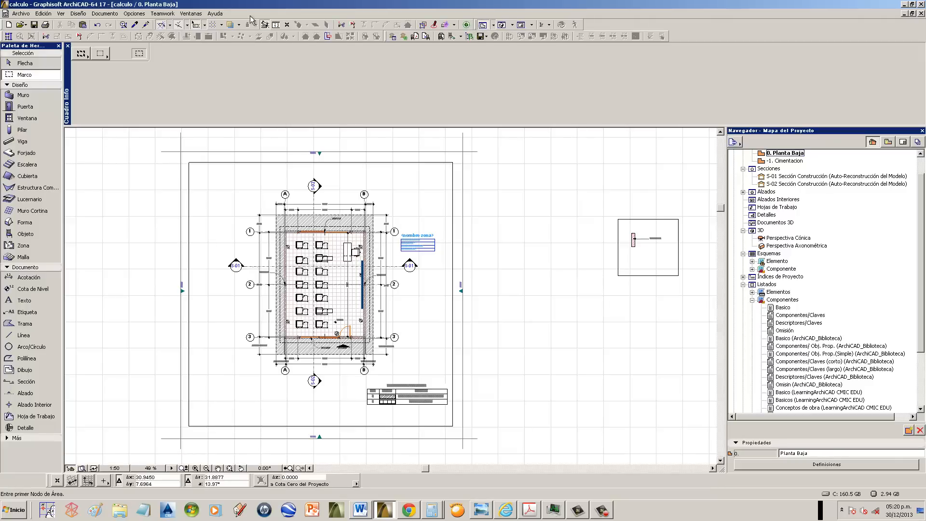
# - Create a new toolbar named "Calculo" in the work environment's toolbar customization
pyautogui.click(197, 15)
pyautogui.moveTo(134, 14)
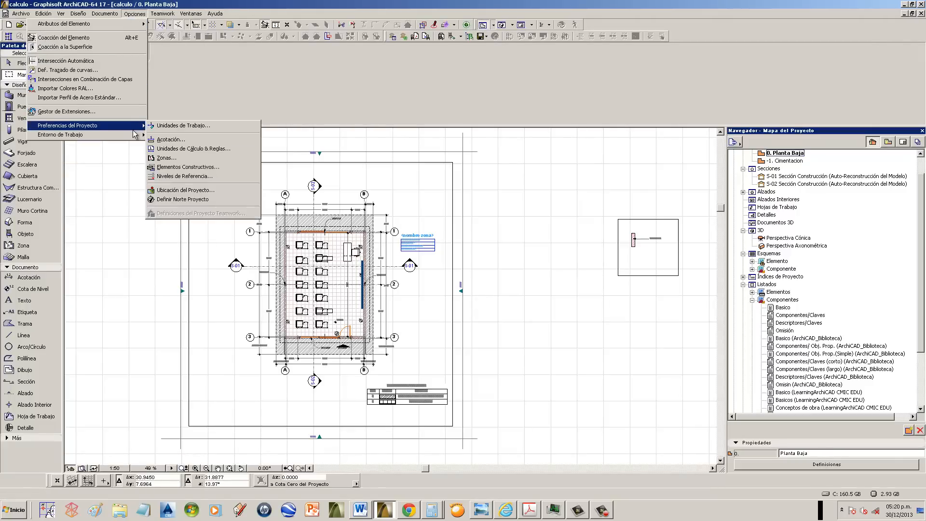
pyautogui.moveTo(137, 134)
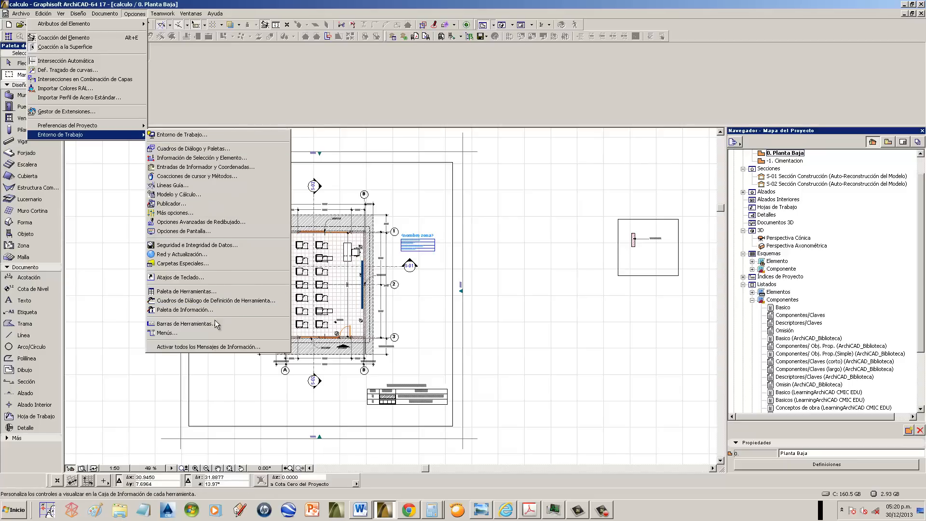
pyautogui.click(186, 324)
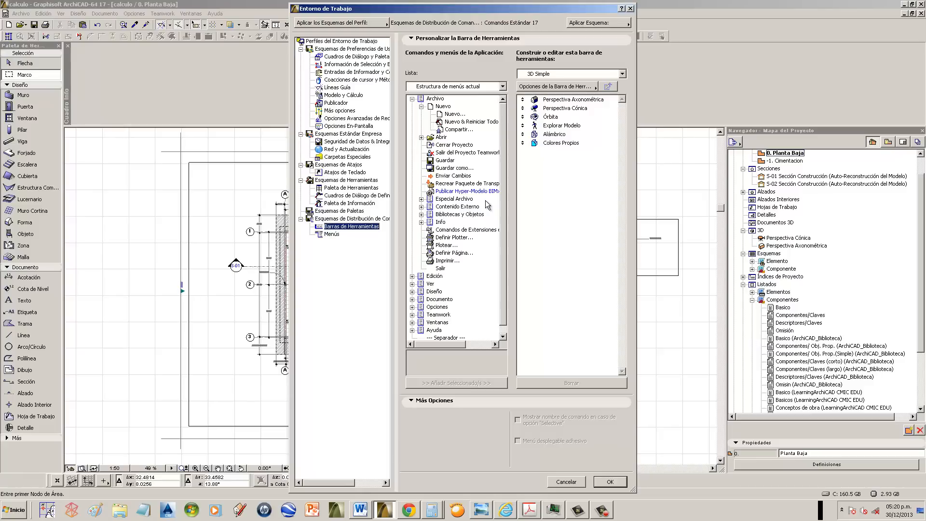
pyautogui.click(596, 90)
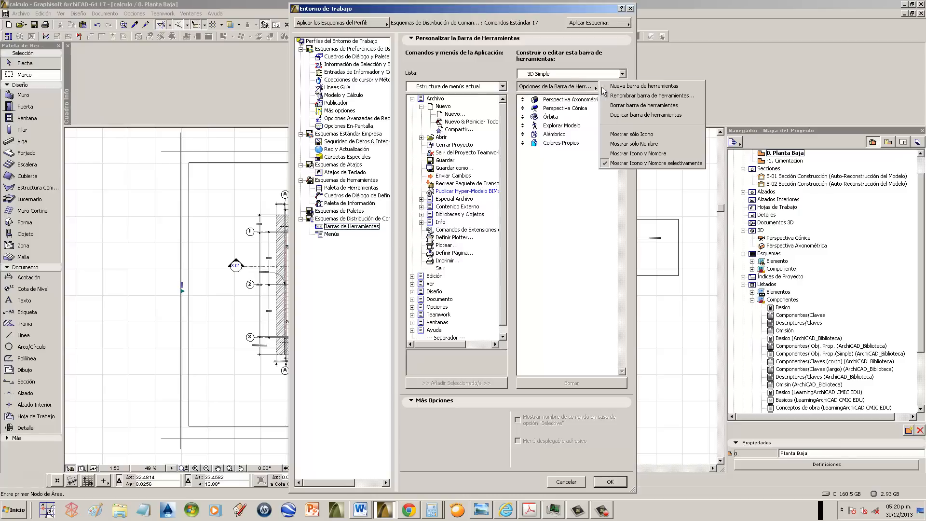
pyautogui.click(658, 87)
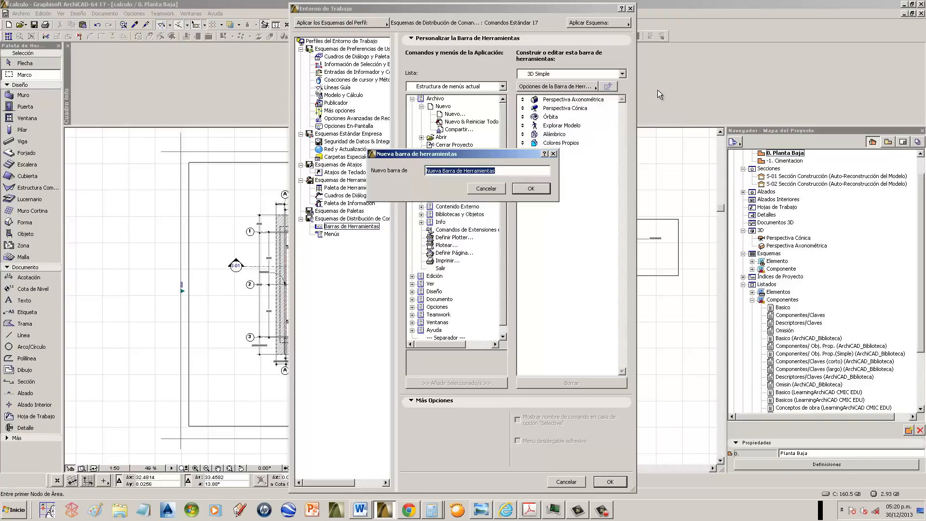
pyautogui.write('Calculo')
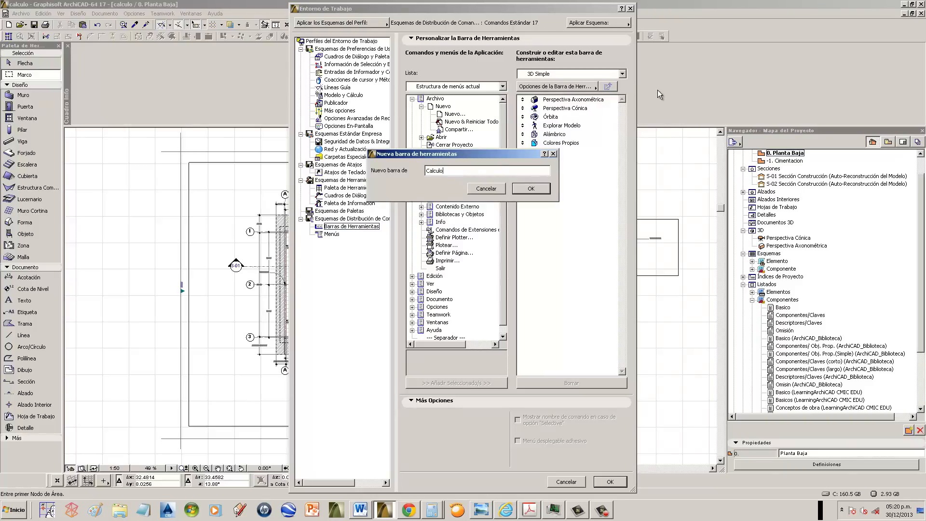
pyautogui.click(546, 189)
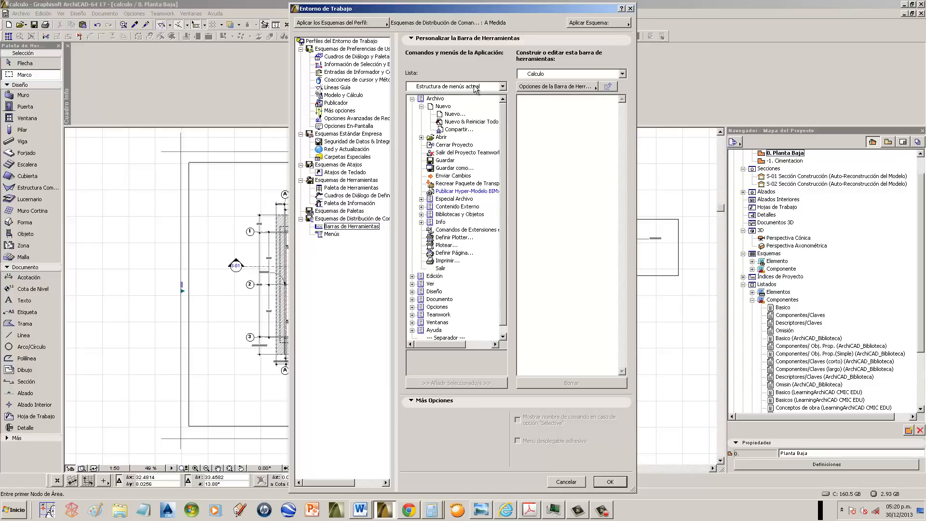
# - List all application commands by theme ("Todos los comandos por temas") and expand the "16 Cálculo" group
pyautogui.click(412, 99)
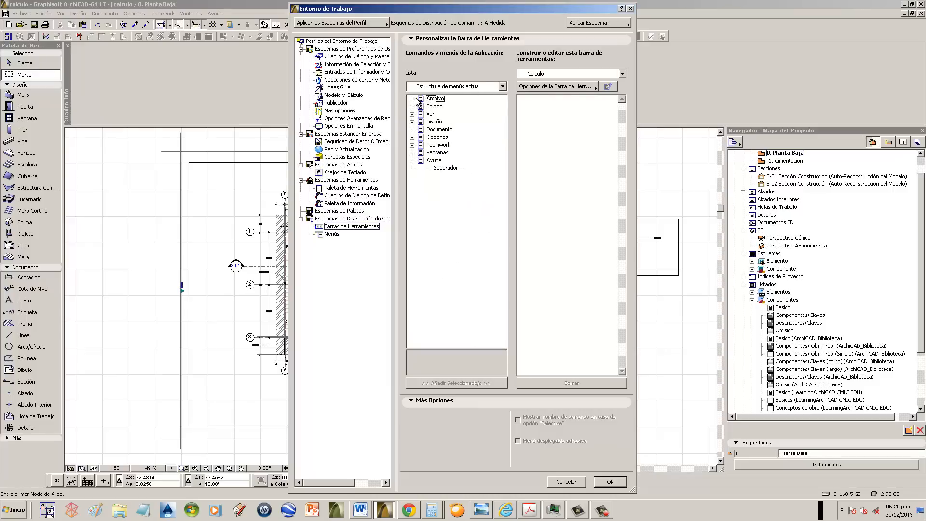
pyautogui.click(469, 89)
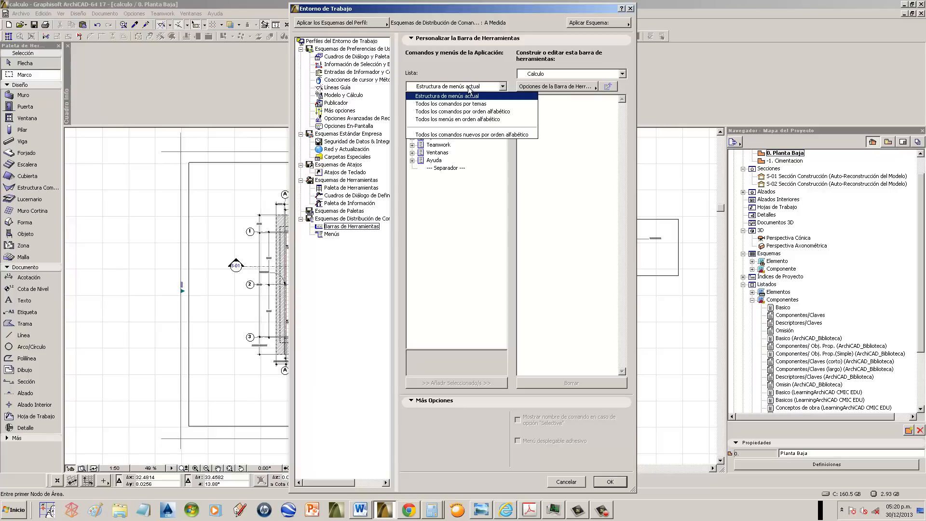
pyautogui.click(450, 104)
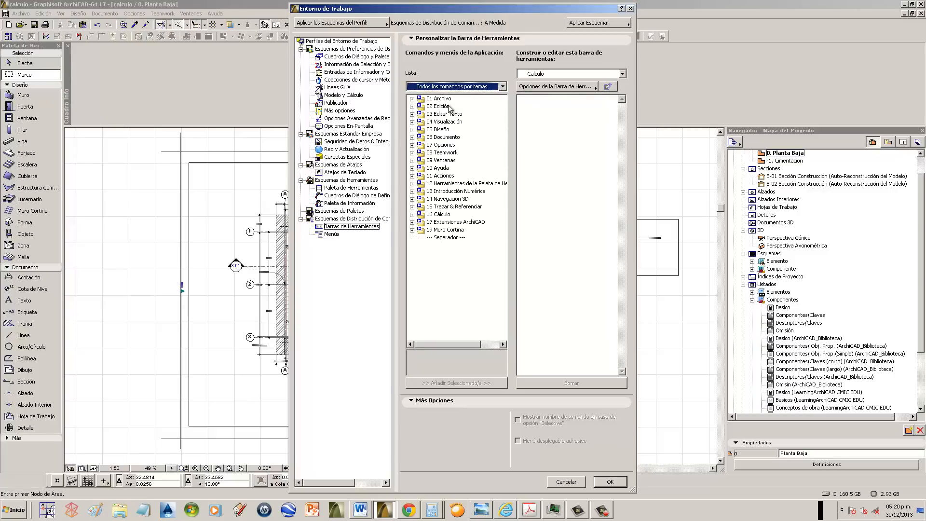
pyautogui.click(412, 137)
pyautogui.moveTo(505, 201); pyautogui.dragTo(515, 169)
pyautogui.click(412, 137)
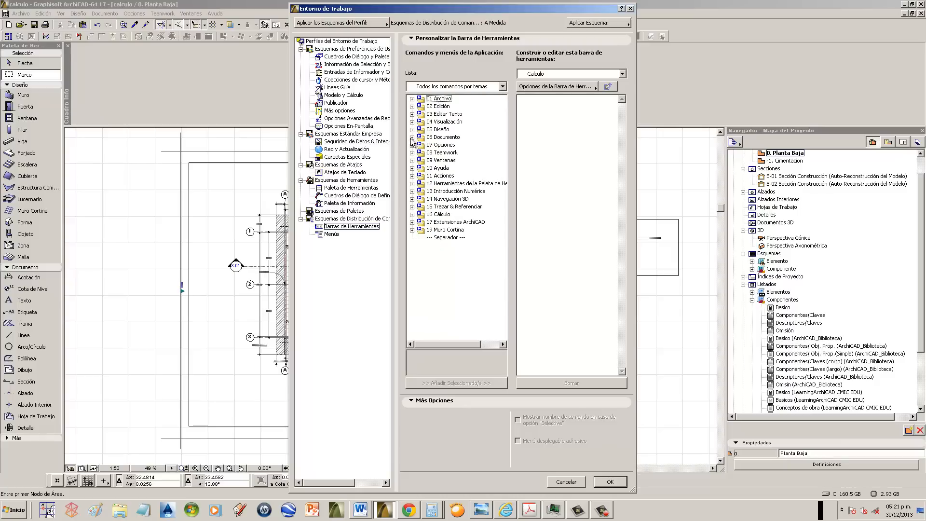
pyautogui.click(438, 214)
pyautogui.click(413, 215)
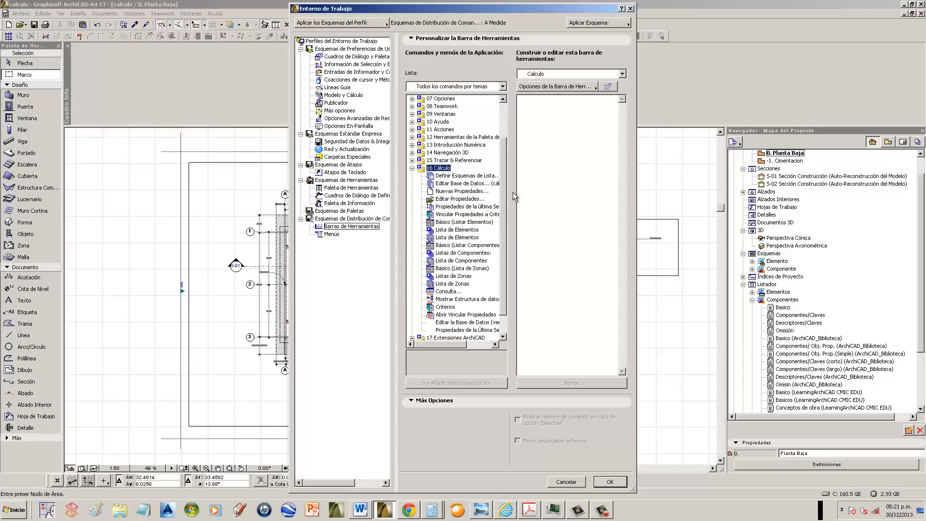
pyautogui.scroll(-1, 497, 207)
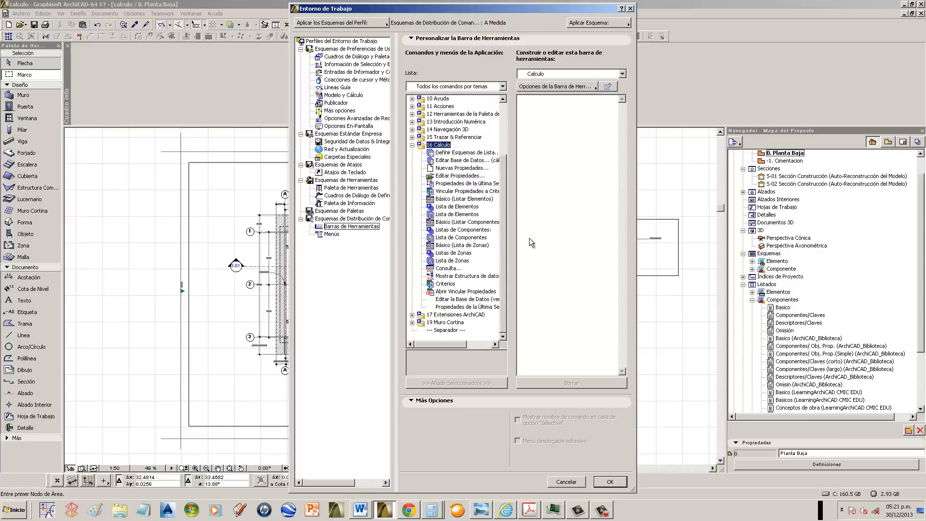
# - Add the list scheme definition (Definir Esquemas de Lista) and Editar Base de Datos commands to the Calculo toolbar
pyautogui.click(448, 154)
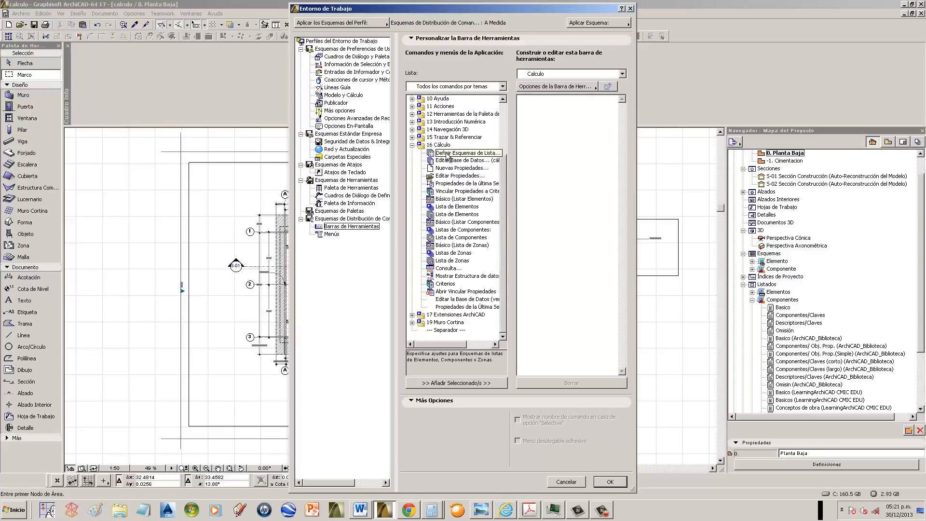
pyautogui.moveTo(448, 157); pyautogui.dragTo(581, 179)
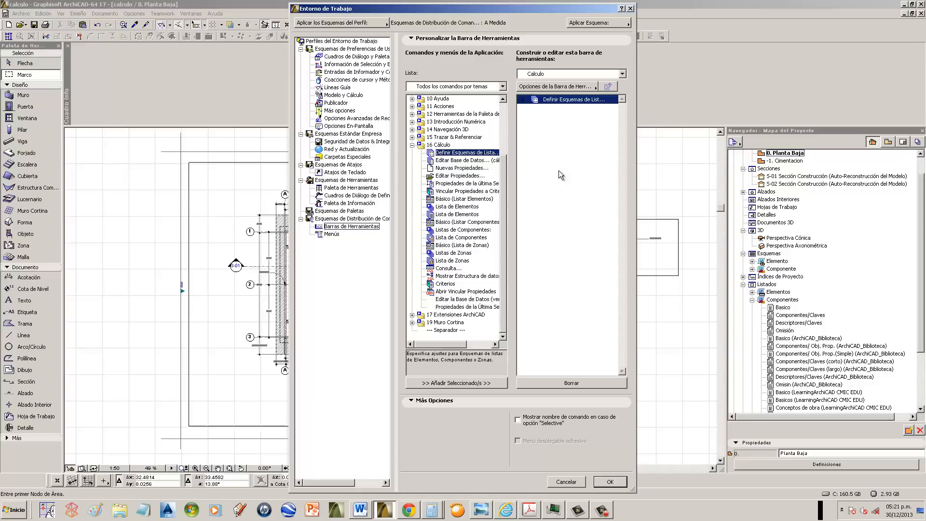
pyautogui.moveTo(463, 161); pyautogui.dragTo(569, 178)
# - Try to select all the remaining calculation commands at once, from Nuevas Propiedades to Propiedades de la Última Selección
pyautogui.click(466, 169)
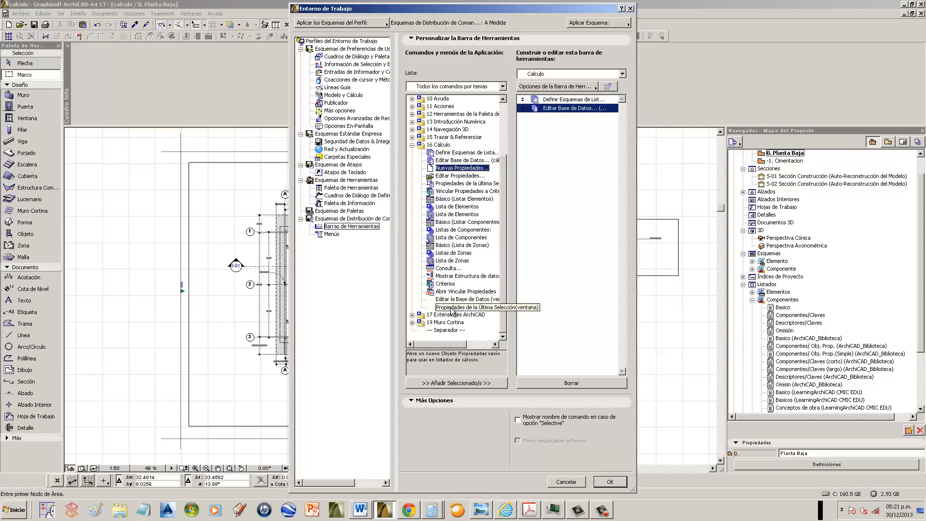
pyautogui.keyDown('shift'); pyautogui.click(453, 300); pyautogui.keyUp('shift')
pyautogui.keyDown('shift'); pyautogui.click(454, 307); pyautogui.keyUp('shift')
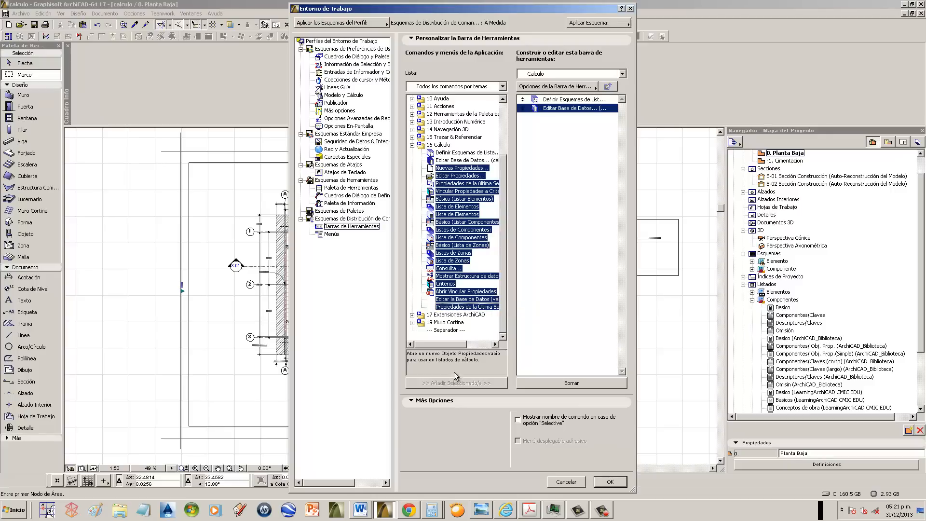
# - Add the calculation commands from Nuevas Propiedades to Propiedades de la Última Selección to the Calculo toolbar, excluding the upper Lista de Elementos, Listas de Componentes and Listas de Zonas
pyautogui.click(462, 168)
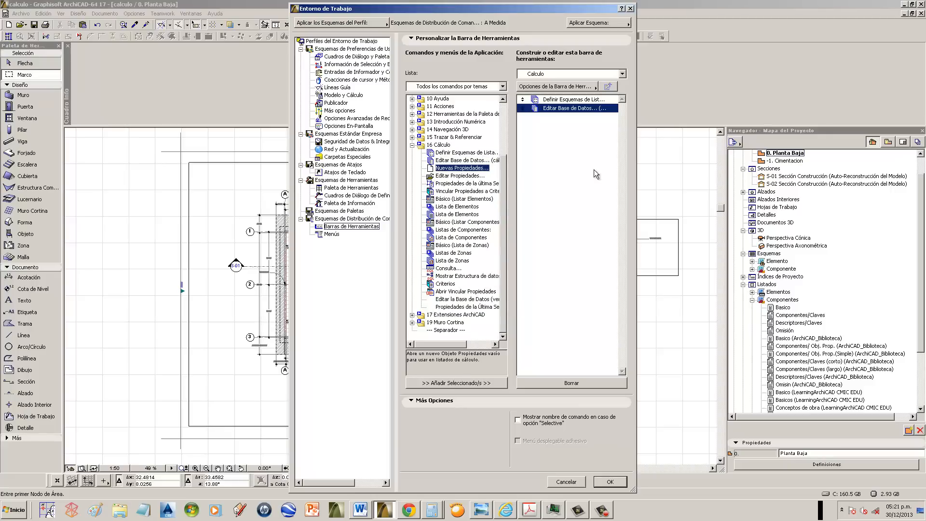
pyautogui.keyDown('shift'); pyautogui.click(459, 175); pyautogui.keyUp('shift')
pyautogui.keyDown('shift'); pyautogui.click(458, 183); pyautogui.keyUp('shift')
pyautogui.keyDown('shift'); pyautogui.click(455, 191); pyautogui.keyUp('shift')
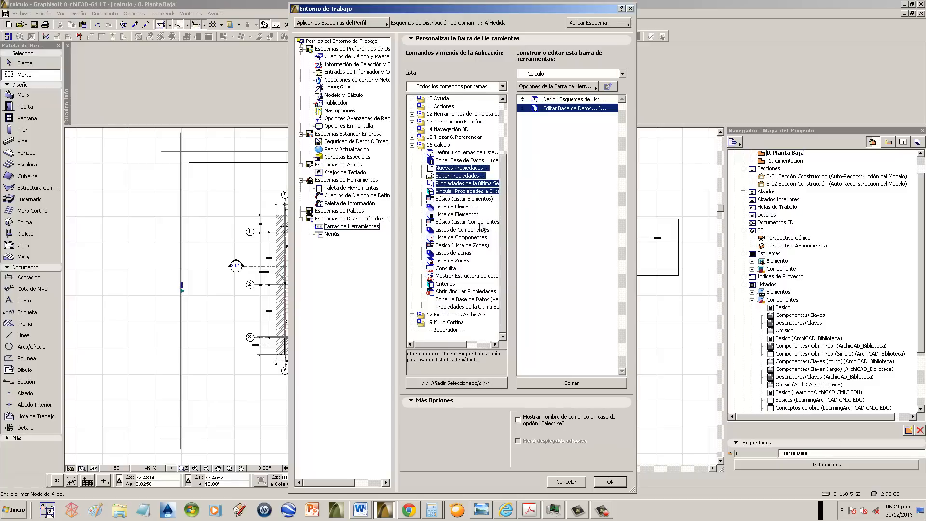
pyautogui.keyDown('shift'); pyautogui.click(465, 199); pyautogui.keyUp('shift')
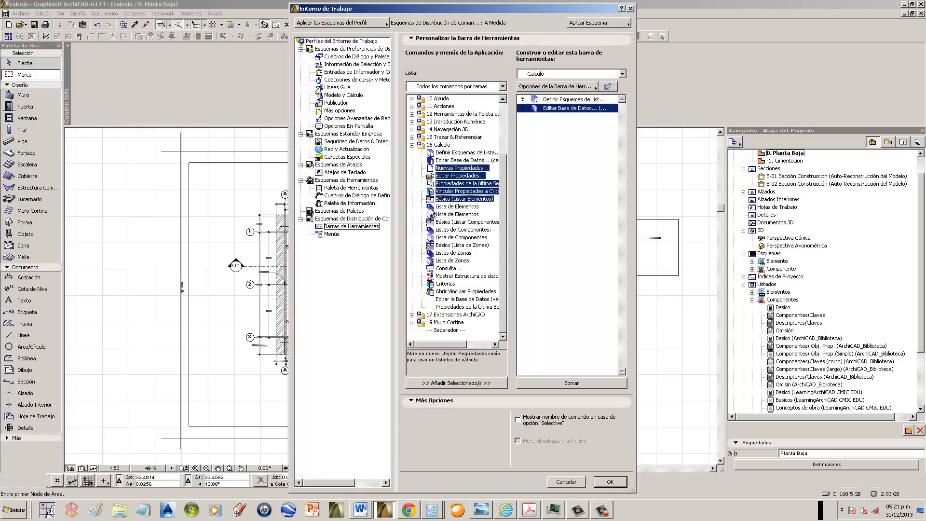
pyautogui.keyDown('shift'); pyautogui.click(443, 214); pyautogui.keyUp('shift')
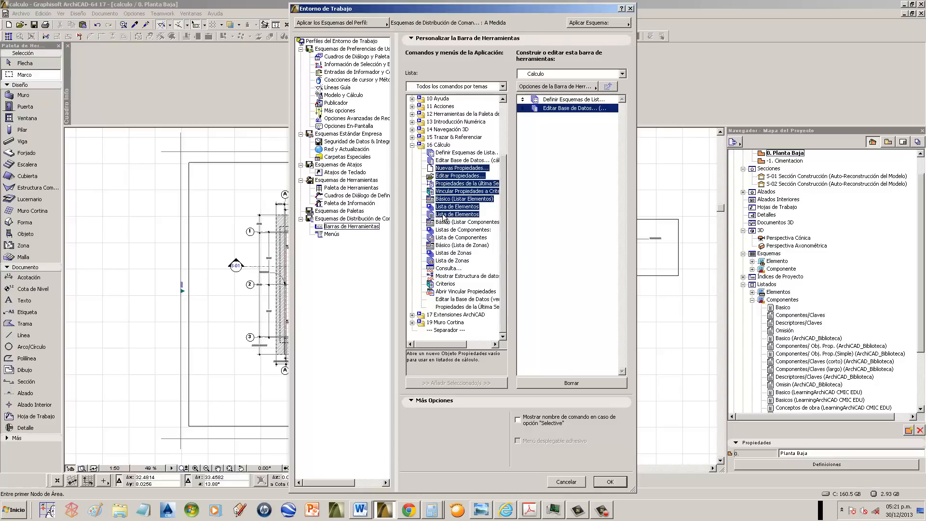
pyautogui.keyDown('ctrl'); pyautogui.click(448, 207); pyautogui.keyUp('ctrl')
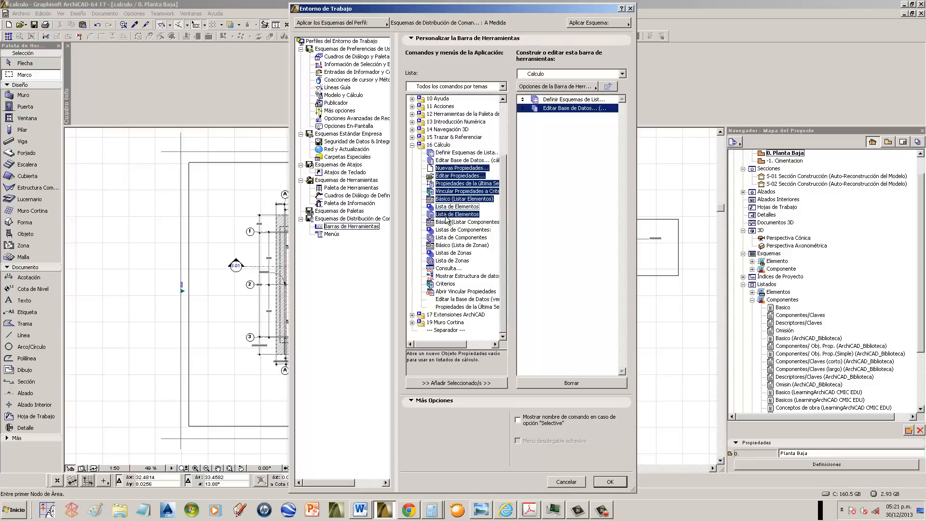
pyautogui.keyDown('ctrl'); pyautogui.click(453, 223); pyautogui.keyUp('ctrl')
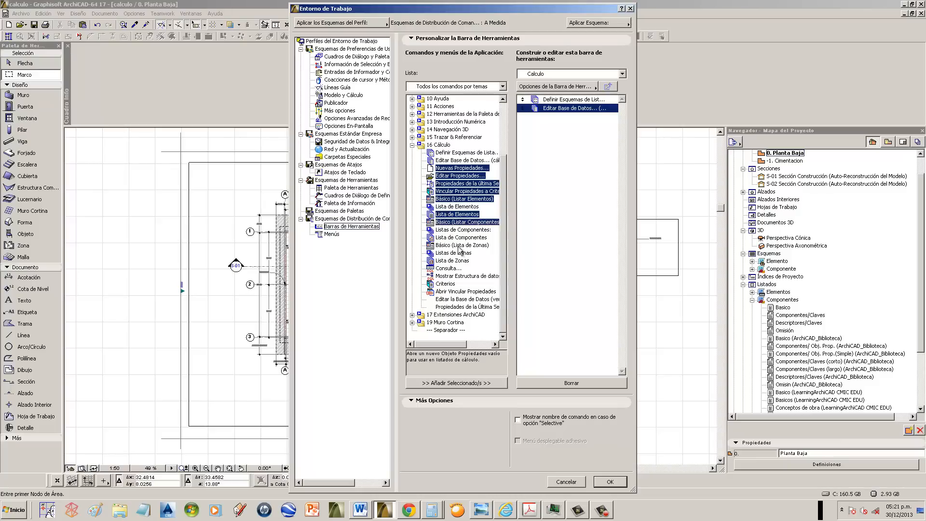
pyautogui.keyDown('ctrl'); pyautogui.click(453, 238); pyautogui.keyUp('ctrl')
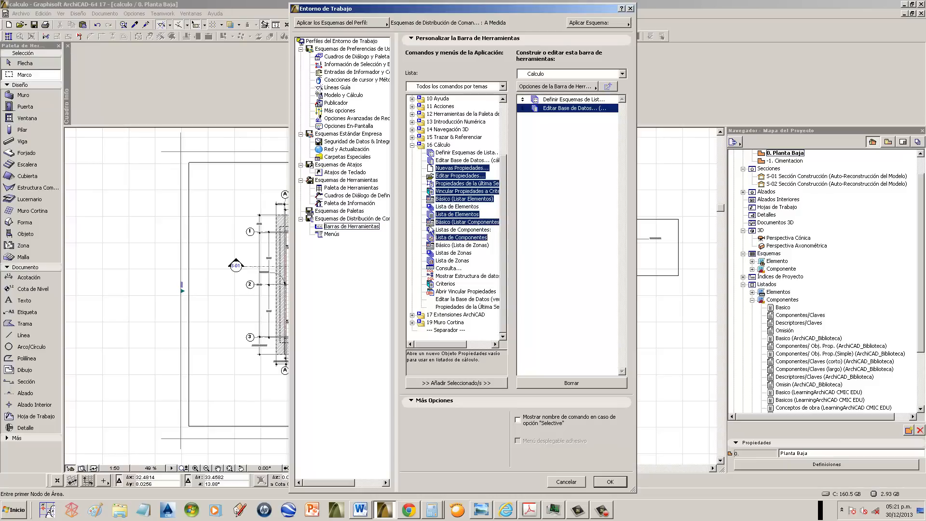
pyautogui.keyDown('ctrl'); pyautogui.click(446, 245); pyautogui.keyUp('ctrl')
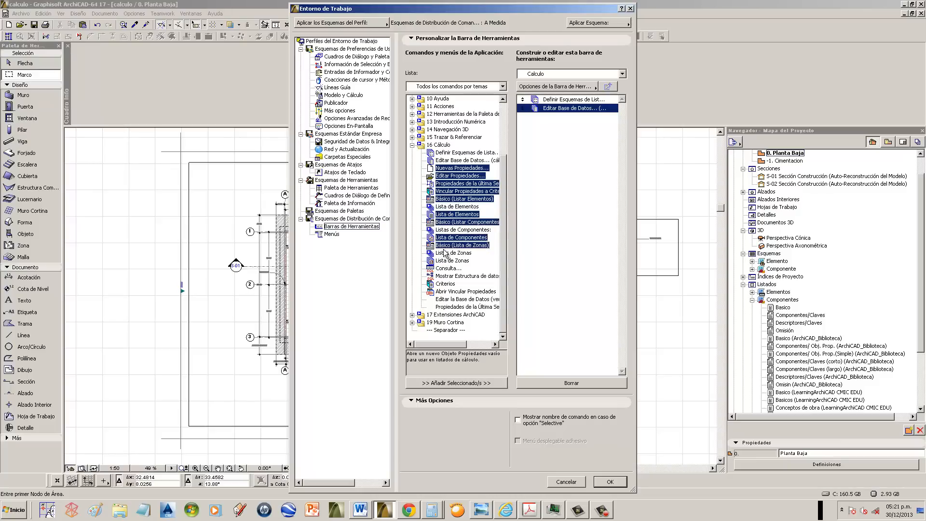
pyautogui.keyDown('ctrl'); pyautogui.click(445, 261); pyautogui.keyUp('ctrl')
pyautogui.keyDown('ctrl'); pyautogui.click(447, 268); pyautogui.keyUp('ctrl')
pyautogui.keyDown('ctrl'); pyautogui.click(449, 275); pyautogui.keyUp('ctrl')
pyautogui.keyDown('ctrl'); pyautogui.click(448, 283); pyautogui.keyUp('ctrl')
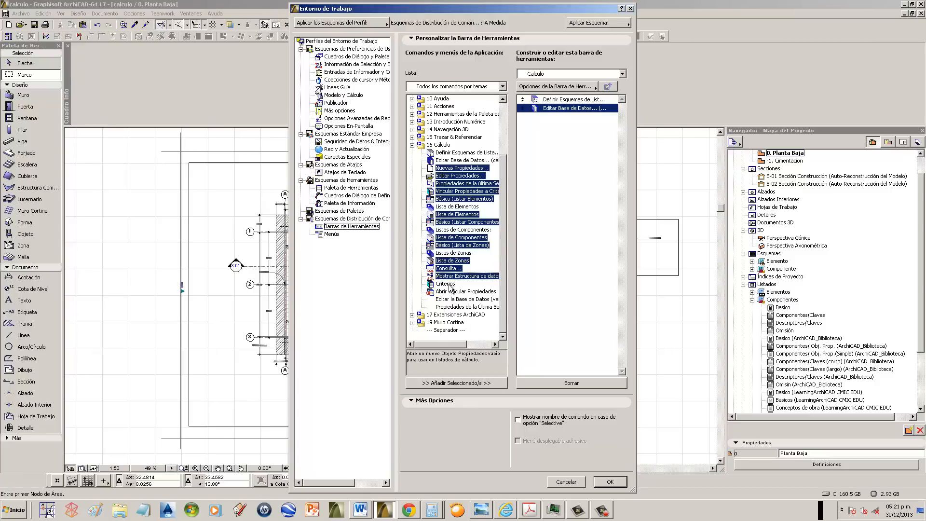
pyautogui.keyDown('ctrl'); pyautogui.click(451, 291); pyautogui.keyUp('ctrl')
pyautogui.keyDown('ctrl'); pyautogui.click(456, 299); pyautogui.keyUp('ctrl')
pyautogui.keyDown('ctrl'); pyautogui.click(458, 306); pyautogui.keyUp('ctrl')
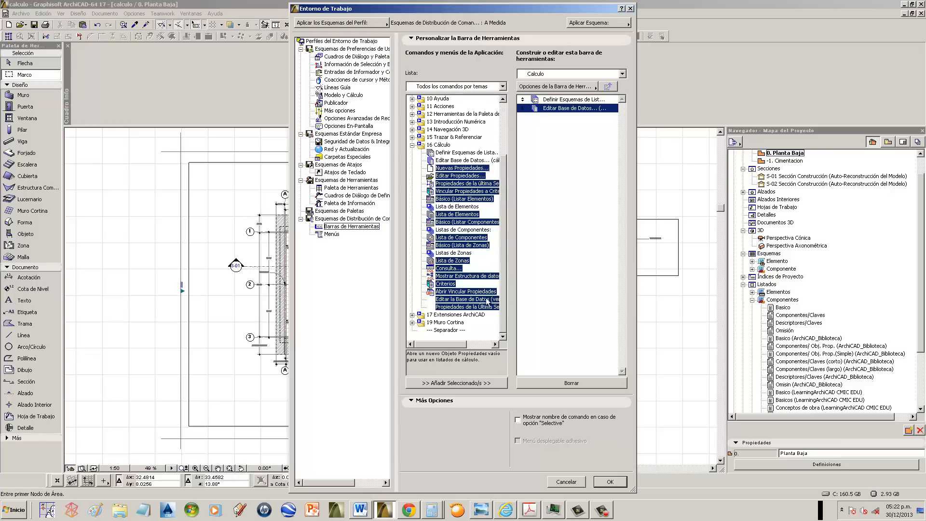
pyautogui.click(468, 384)
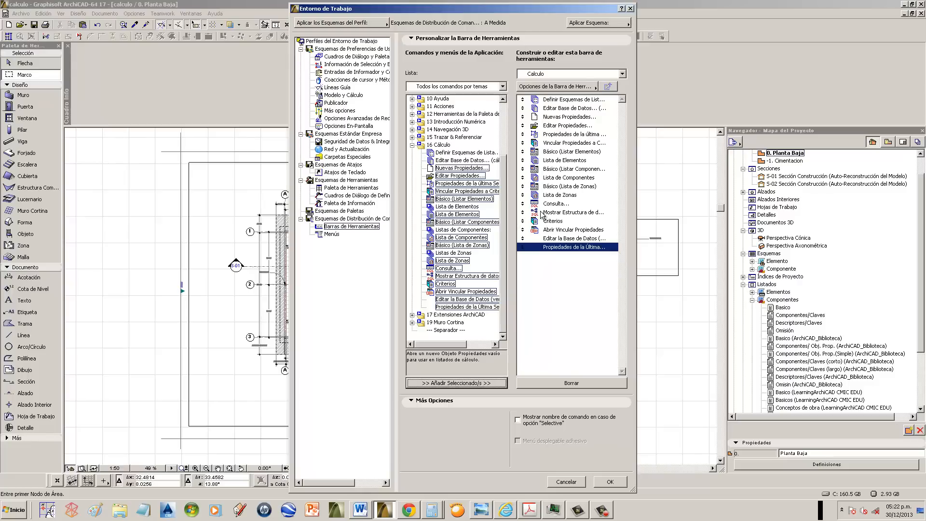
# - Check which command layout schemes can be applied, and save the work environment changes with the completed Calculo toolbar
pyautogui.click(557, 100)
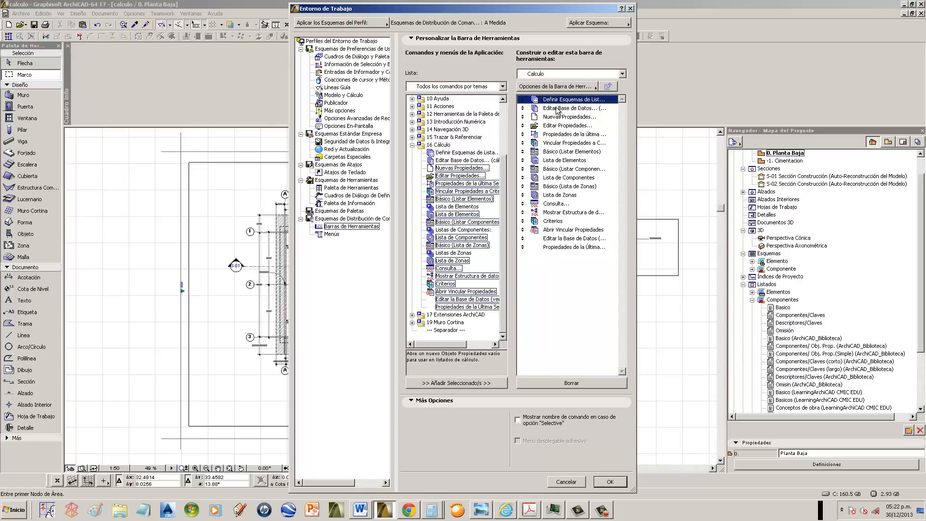
pyautogui.moveTo(529, 22); pyautogui.dragTo(510, 25)
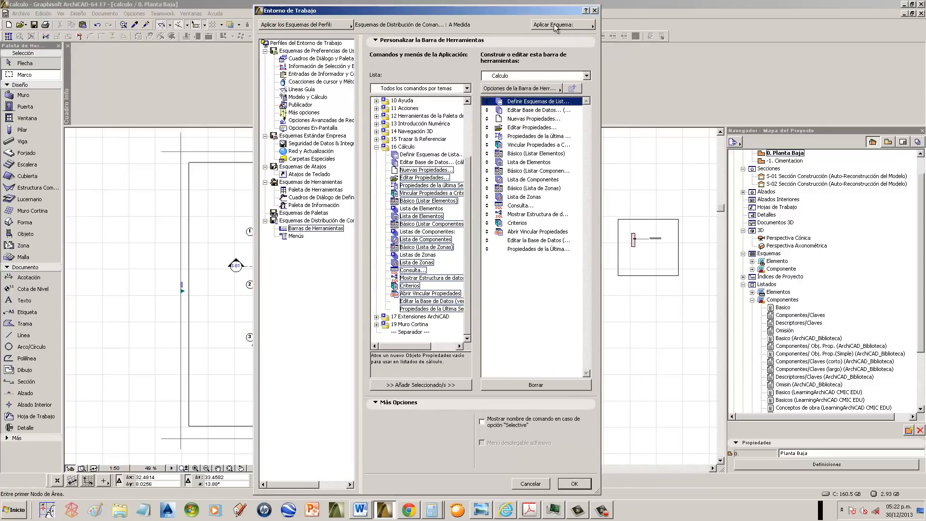
pyautogui.click(587, 26)
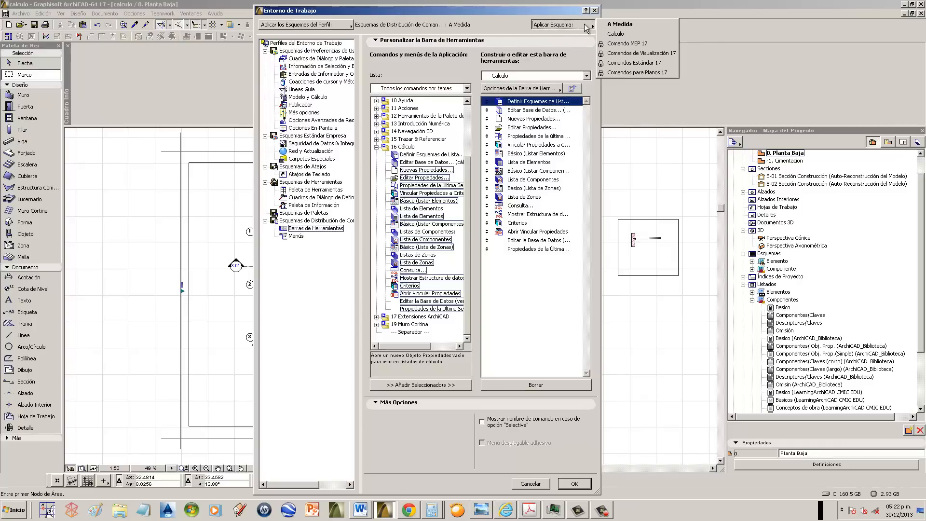
pyautogui.click(514, 28)
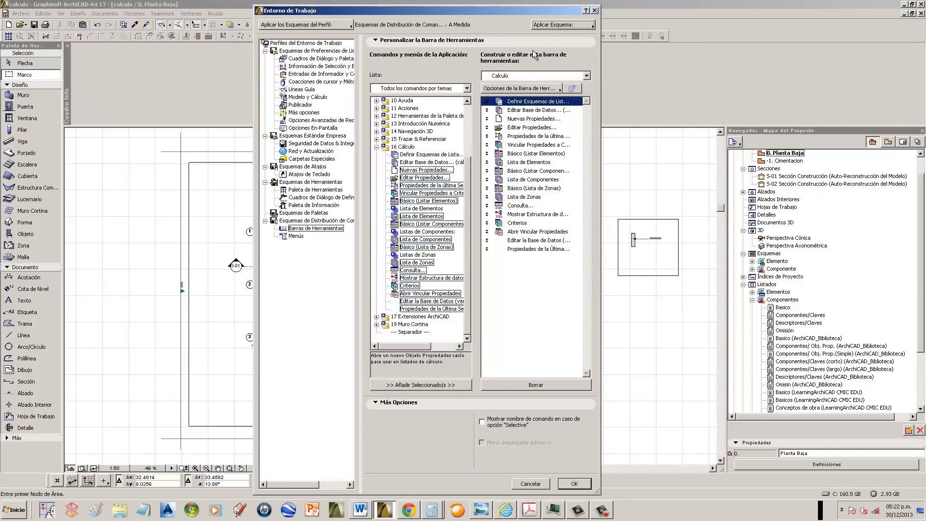
pyautogui.click(581, 485)
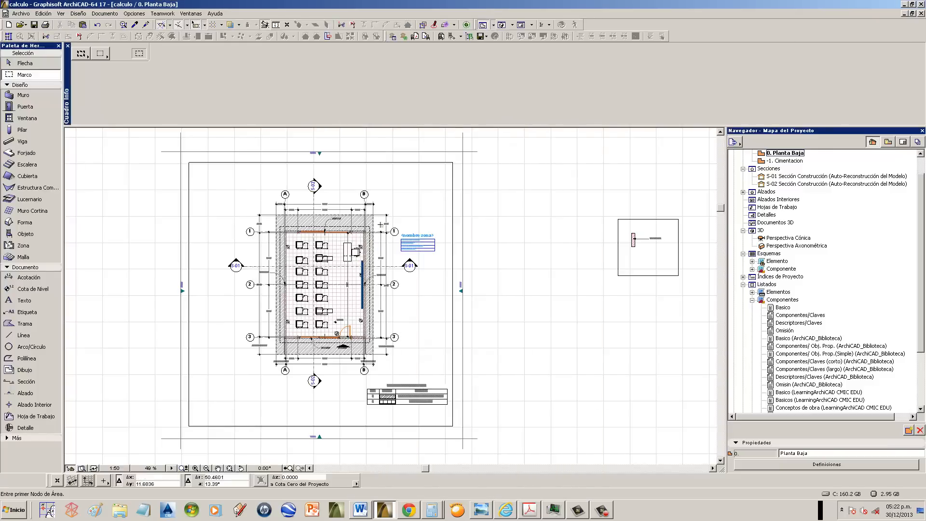
# - Check the list of available toolbars for the Calculo toolbar without changing which ones are shown
pyautogui.click(191, 14)
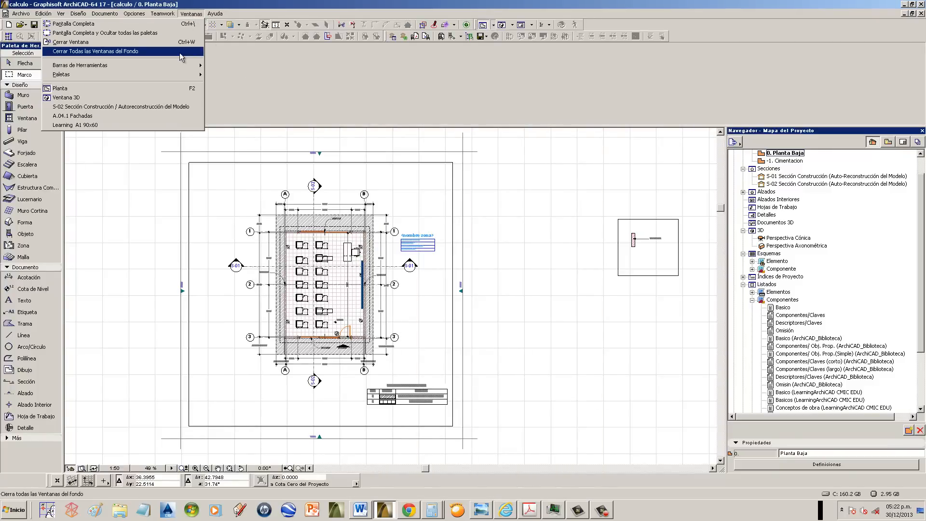
pyautogui.moveTo(179, 68)
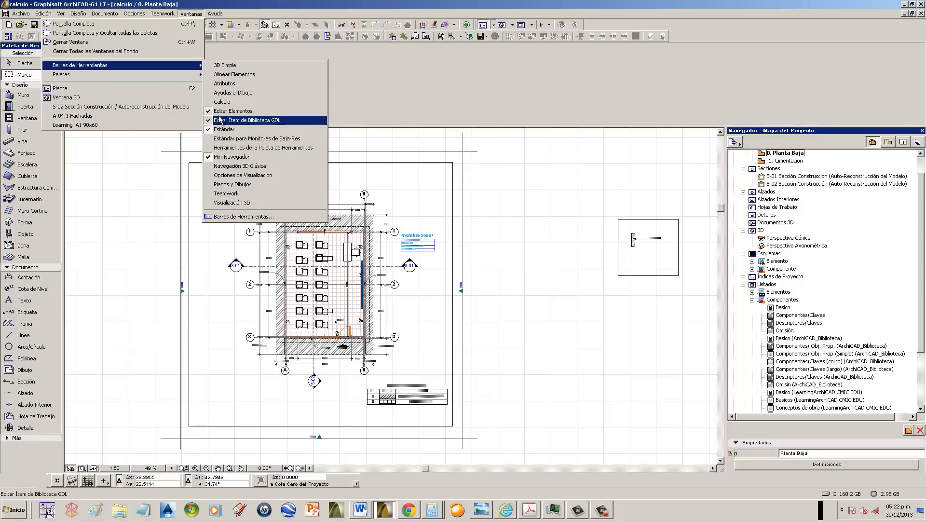
pyautogui.click(254, 5)
# - Reopen the toolbar customization in the work environment and examine the command layout schemes offered for applying
pyautogui.click(134, 13)
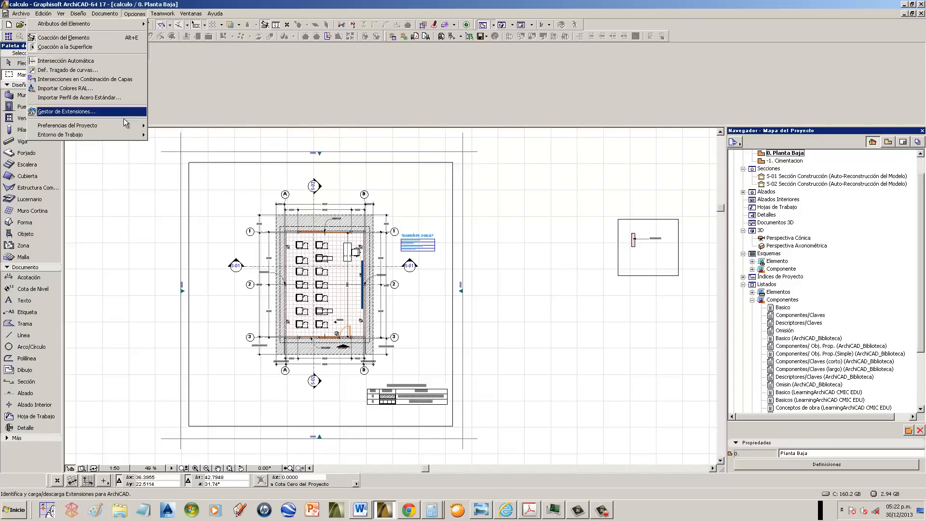
pyautogui.moveTo(126, 135)
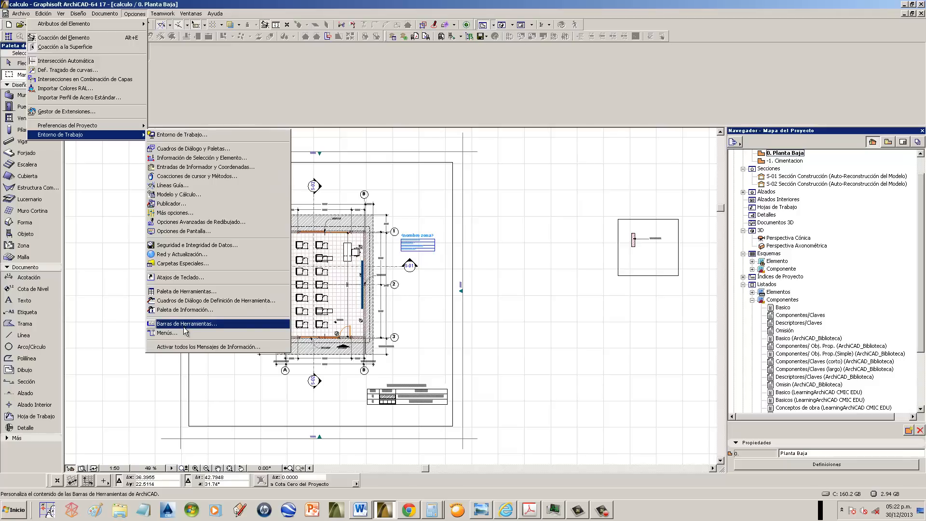
pyautogui.click(209, 324)
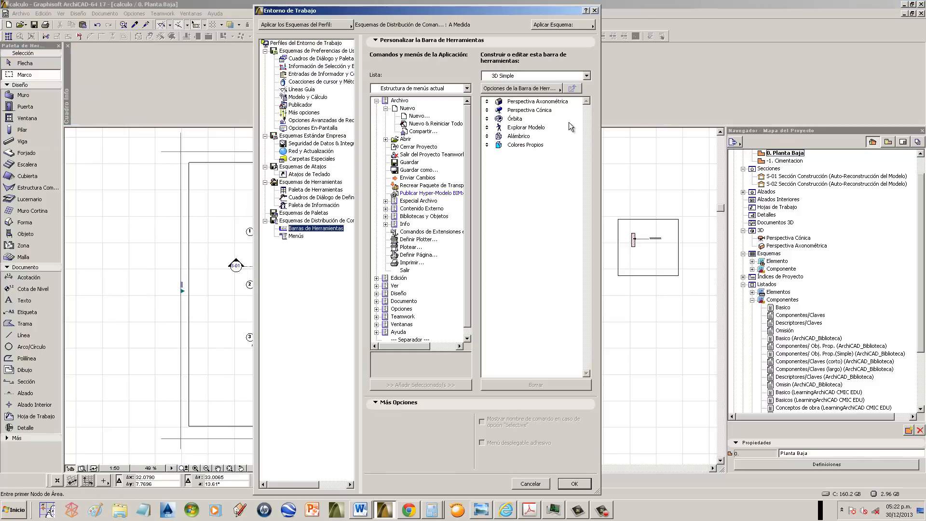
pyautogui.click(590, 27)
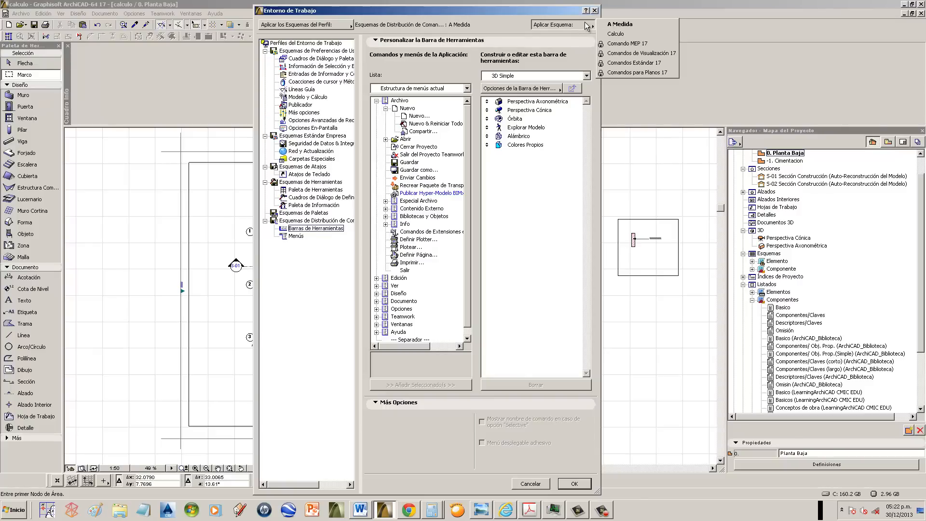
pyautogui.click(496, 26)
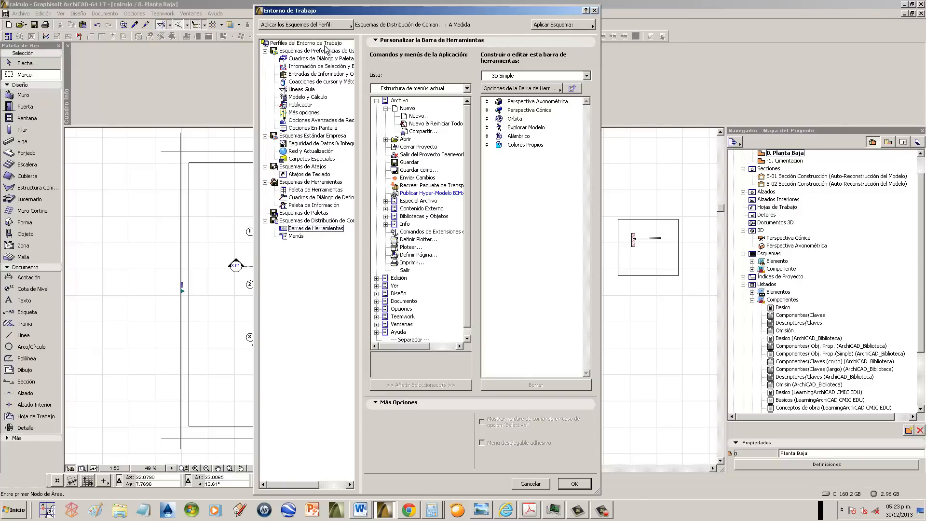
# - Review the saved command layout schemes, cancel saving A Medida as a new scheme, and close the settings with the Calculo scheme selected
pyautogui.click(337, 221)
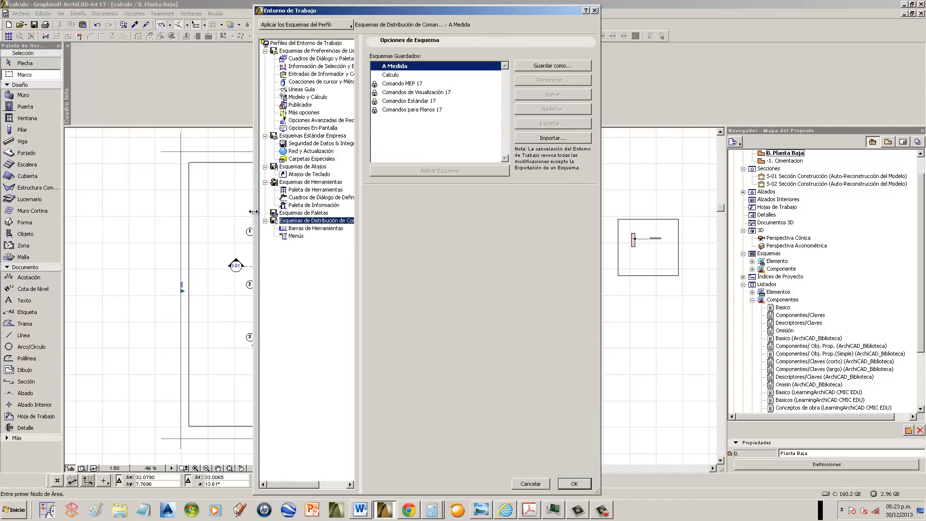
pyautogui.moveTo(252, 216); pyautogui.dragTo(135, 218)
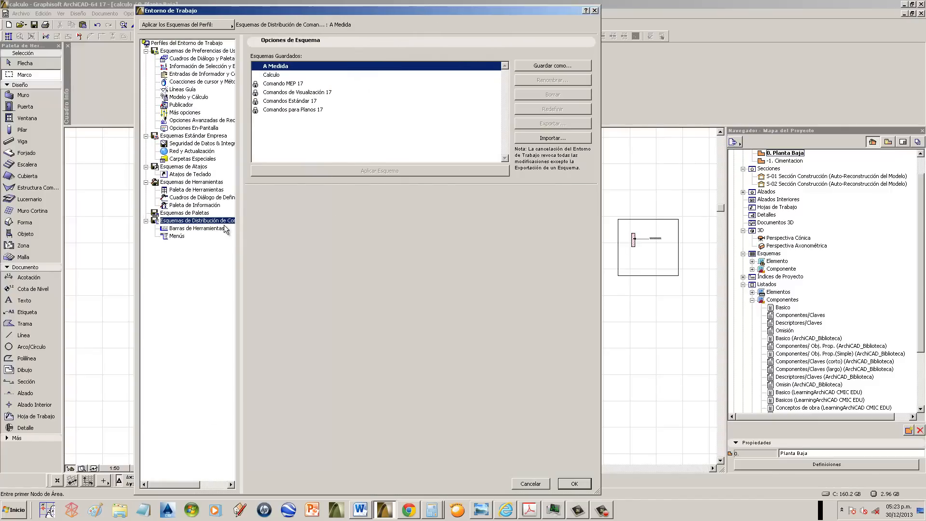
pyautogui.click(541, 68)
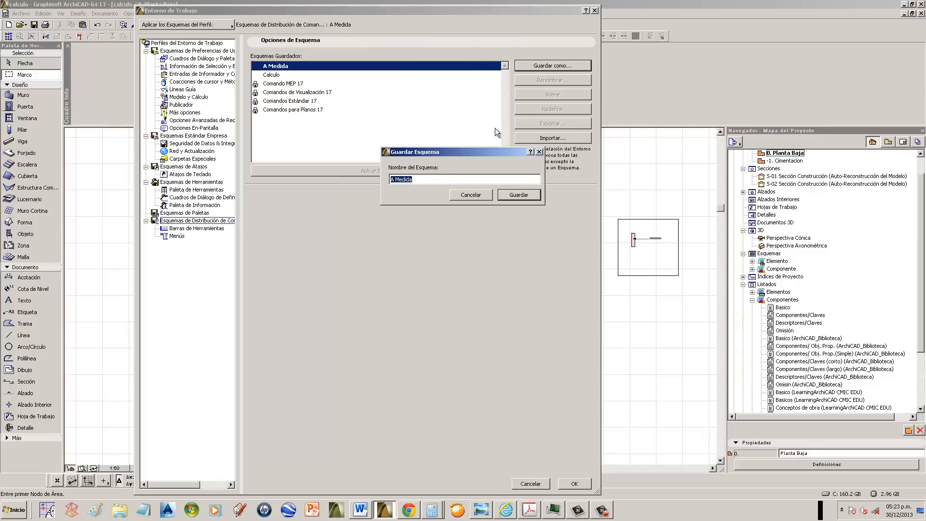
pyautogui.click(462, 195)
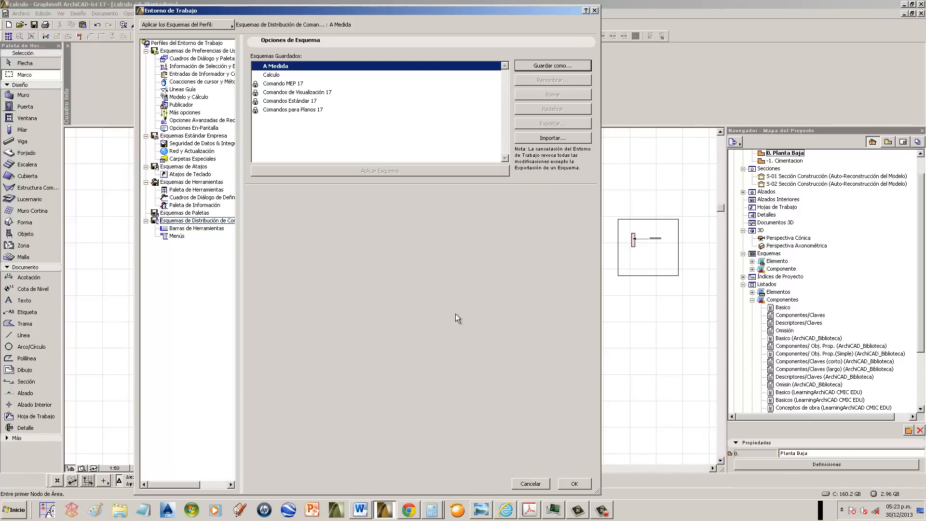
pyautogui.click(273, 75)
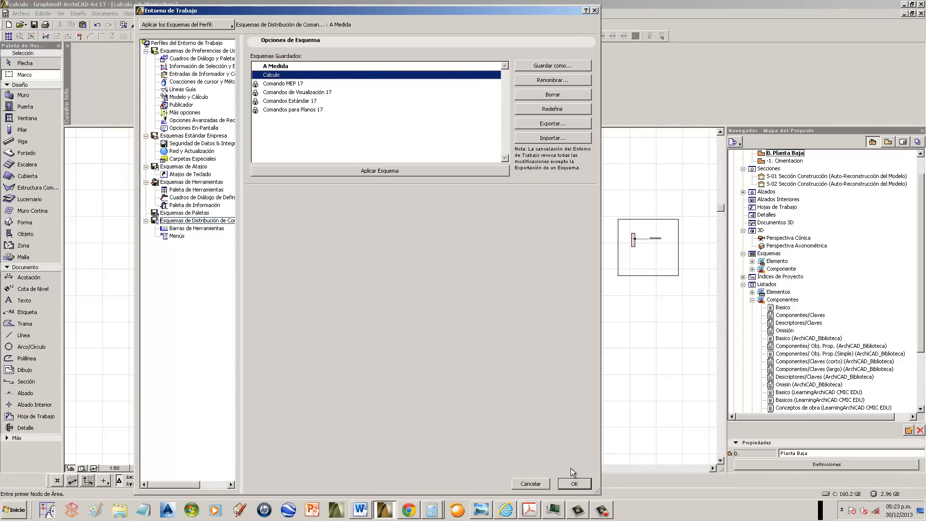
pyautogui.click(575, 484)
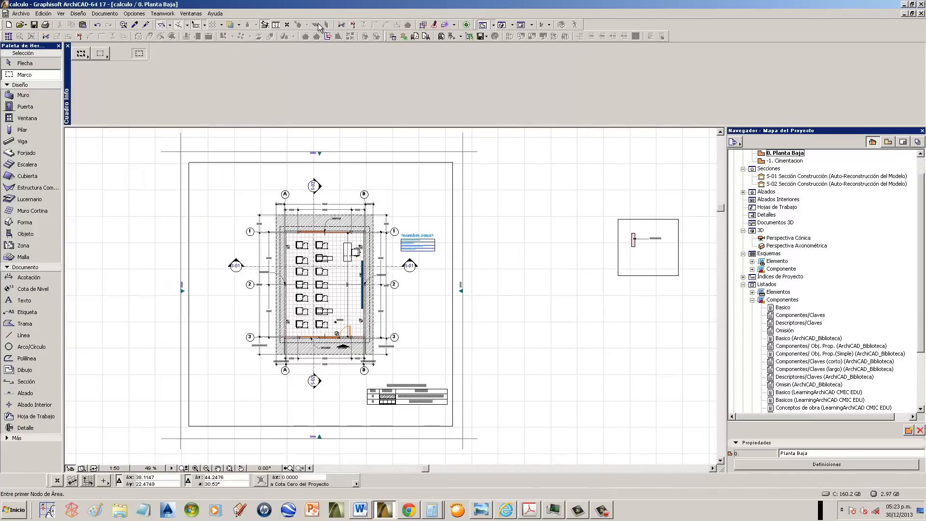
# - Look for the Calculo scheme among the applicable schemes in the toolbar customization and cancel without applying any
pyautogui.click(195, 15)
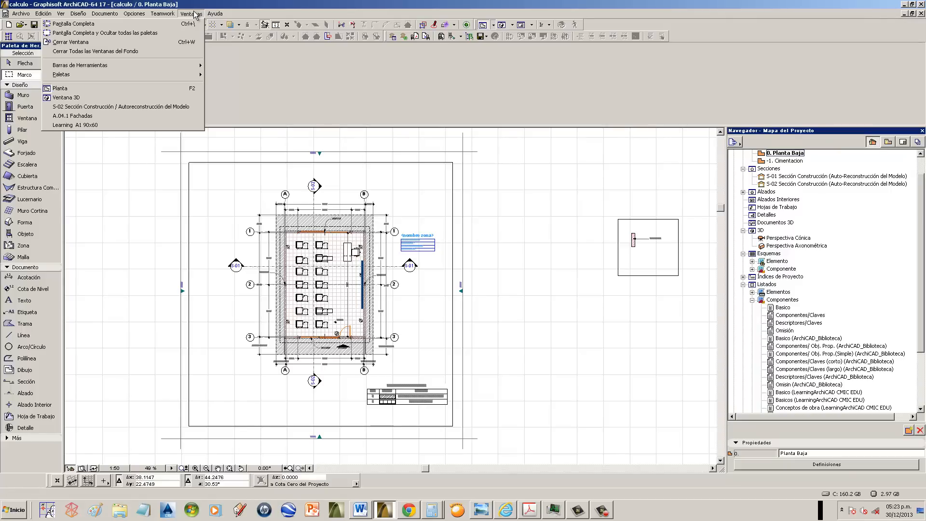
pyautogui.moveTo(134, 13)
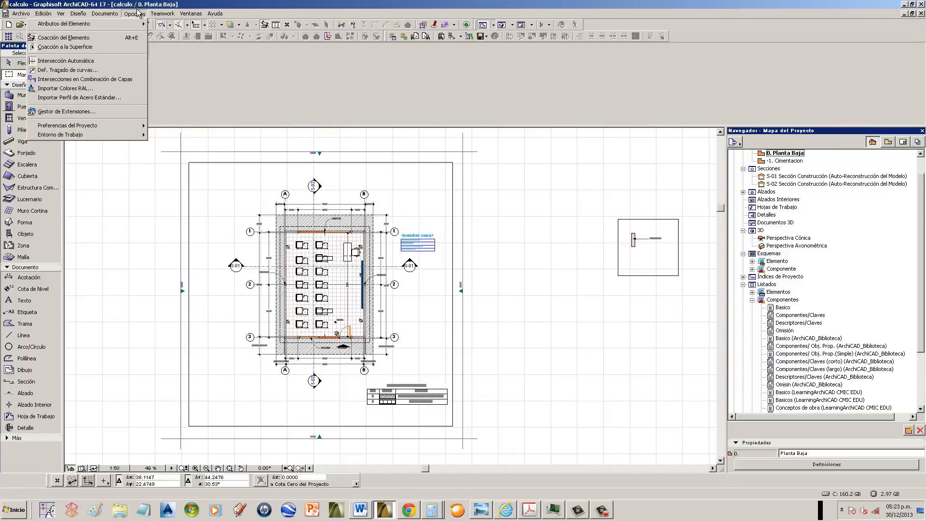
pyautogui.moveTo(131, 136)
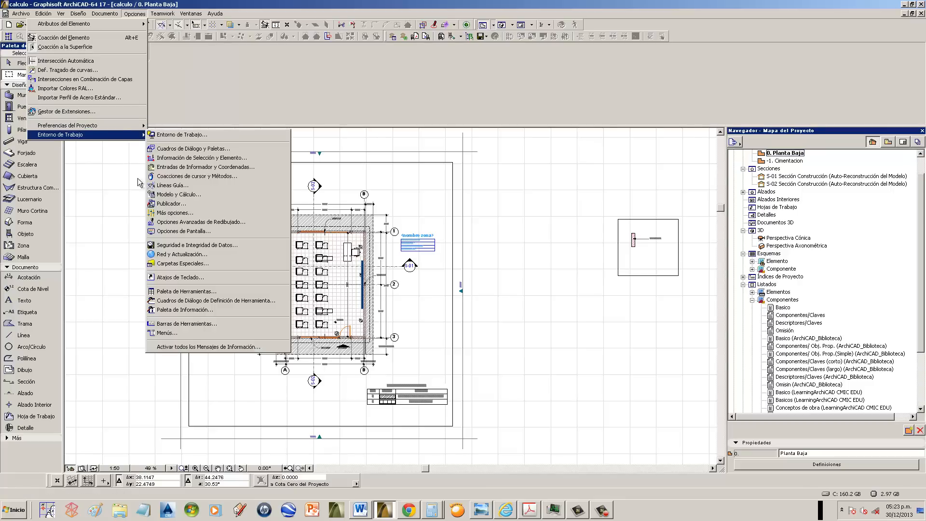
pyautogui.click(181, 326)
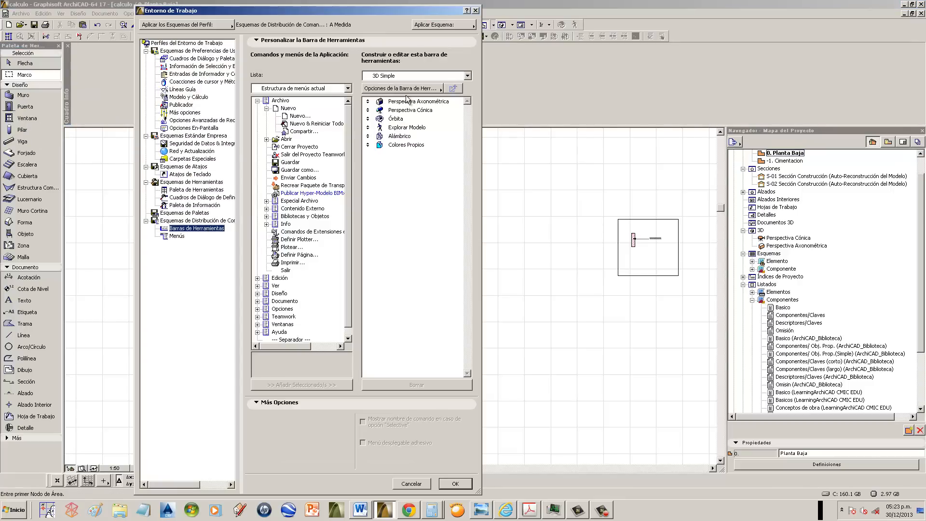
pyautogui.click(462, 26)
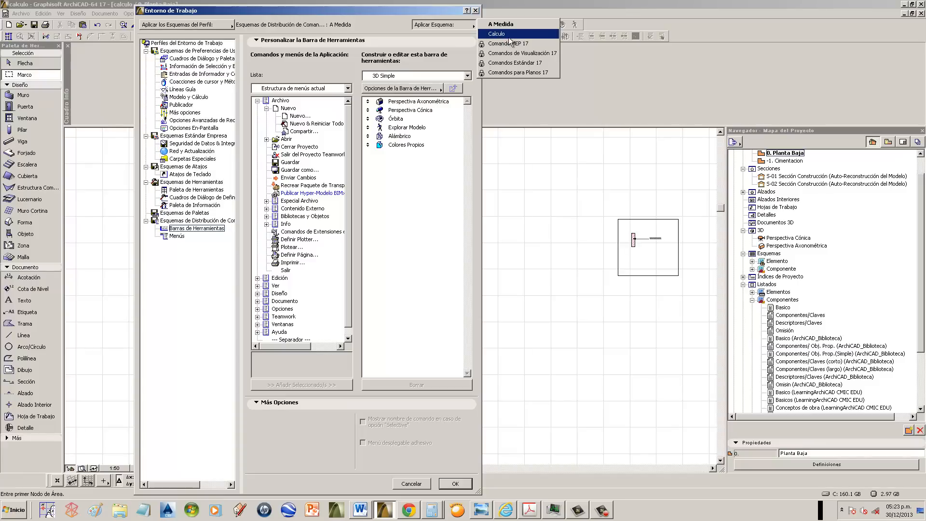
pyautogui.click(400, 13)
pyautogui.click(411, 483)
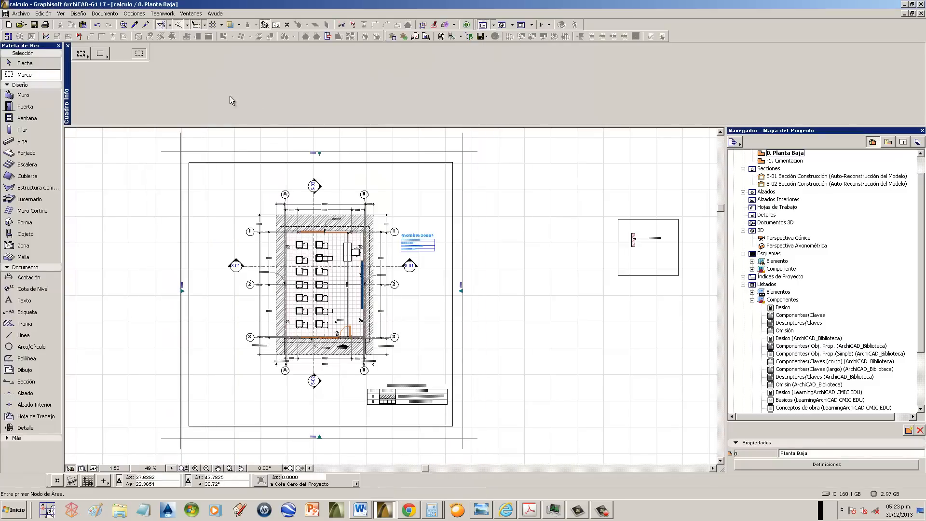
# - Show the Calculo toolbar and move the view-window toolbar at the end of the first toolbar row to the second row
pyautogui.click(196, 14)
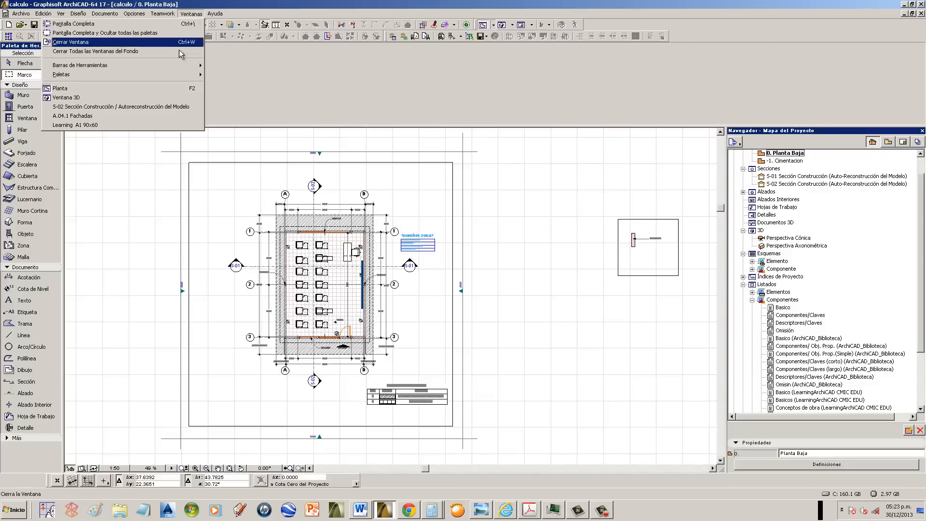
pyautogui.moveTo(192, 68)
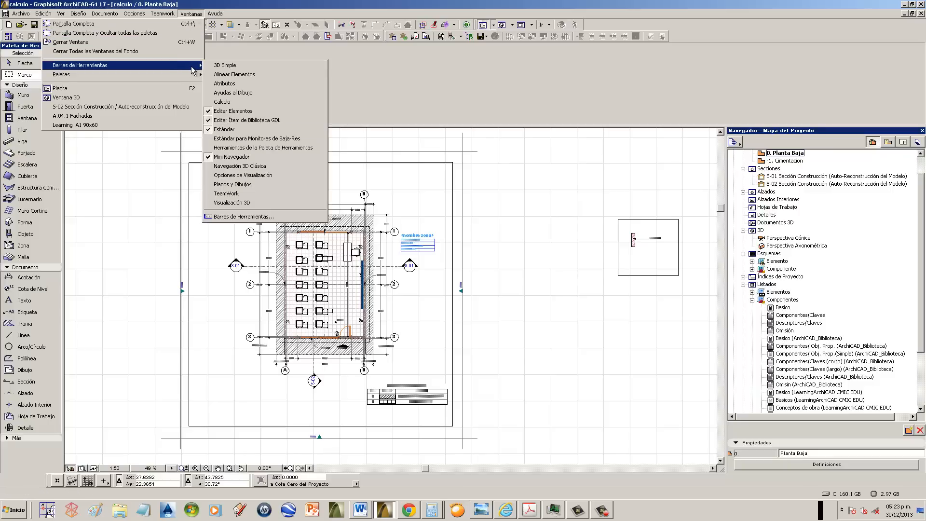
pyautogui.click(208, 103)
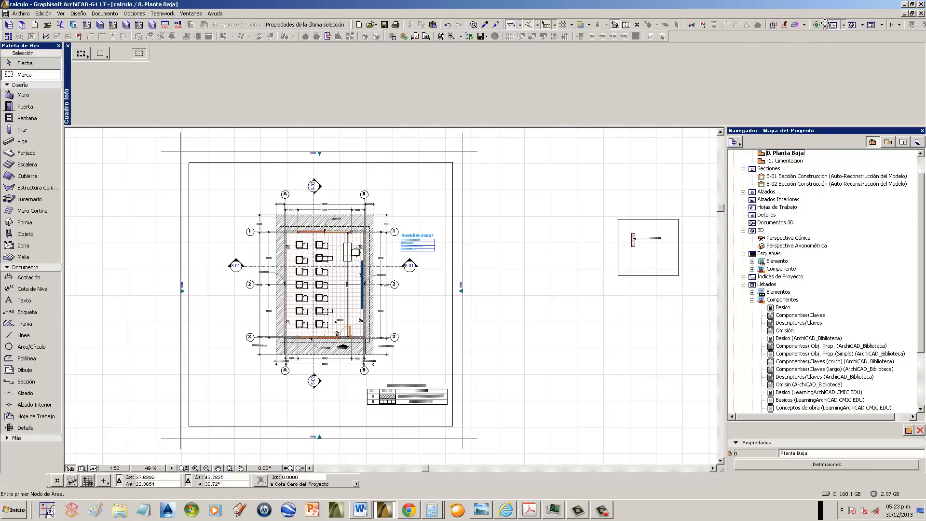
pyautogui.moveTo(822, 24); pyautogui.dragTo(665, 39)
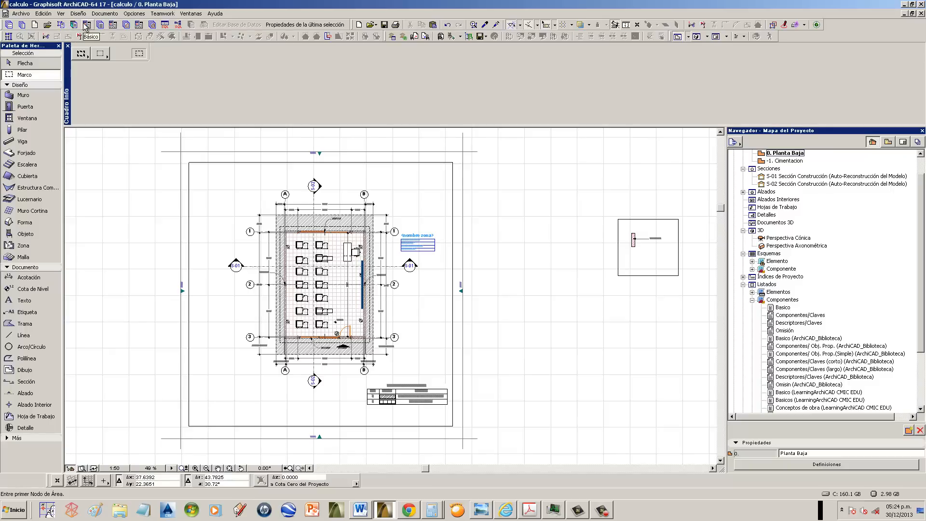
# - Open the database editor from the Calculo toolbar and select the LearningArchiCAD CMIC EDU and ArchiCAD_Biblioteca databases for inspection
pyautogui.click(18, 27)
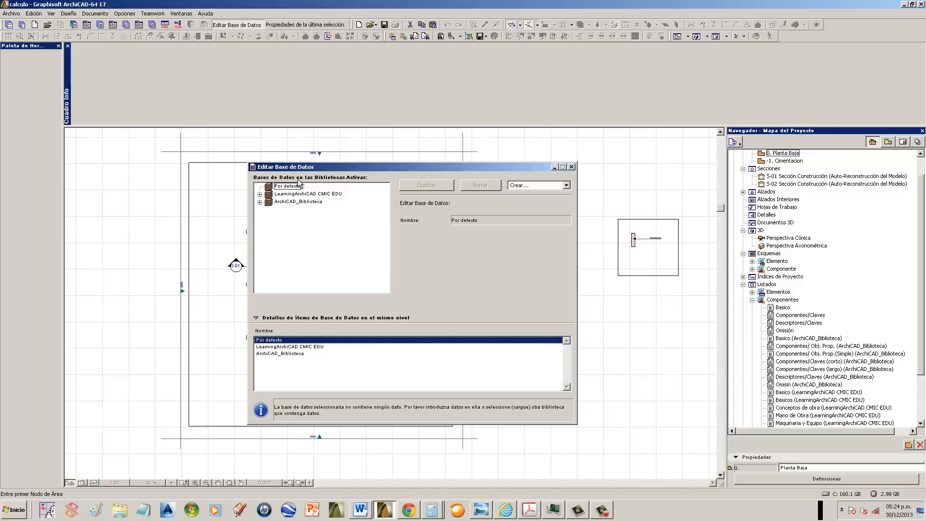
pyautogui.moveTo(307, 168); pyautogui.dragTo(269, 141)
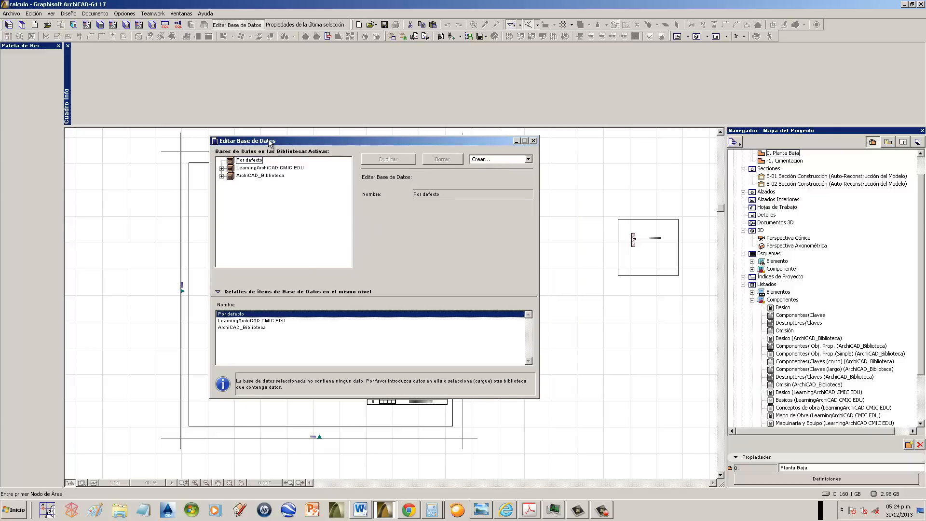
pyautogui.hotkey('alt', 'Tab')
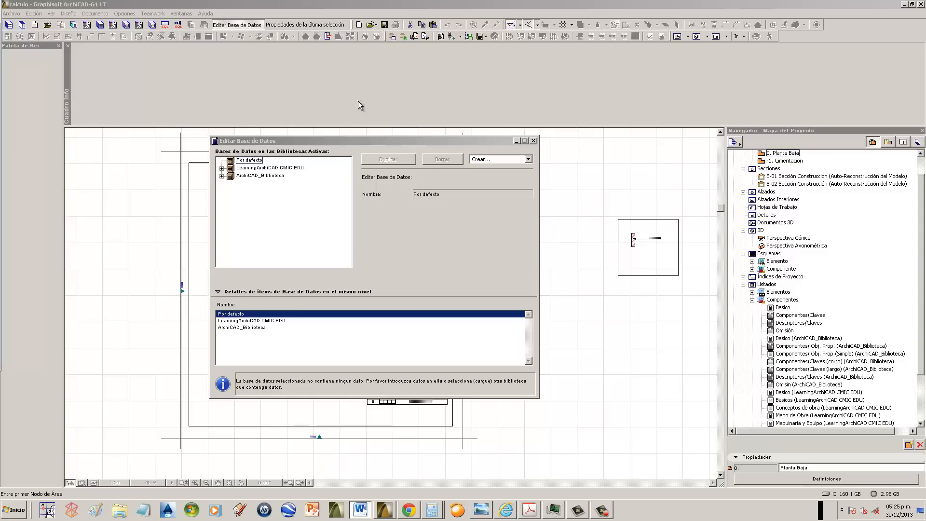
pyautogui.moveTo(337, 141); pyautogui.dragTo(313, 136)
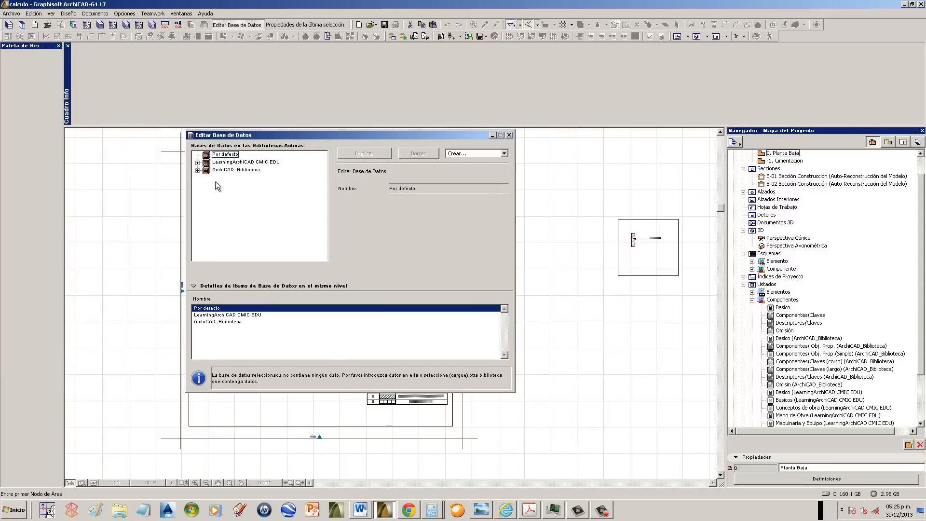
pyautogui.click(264, 164)
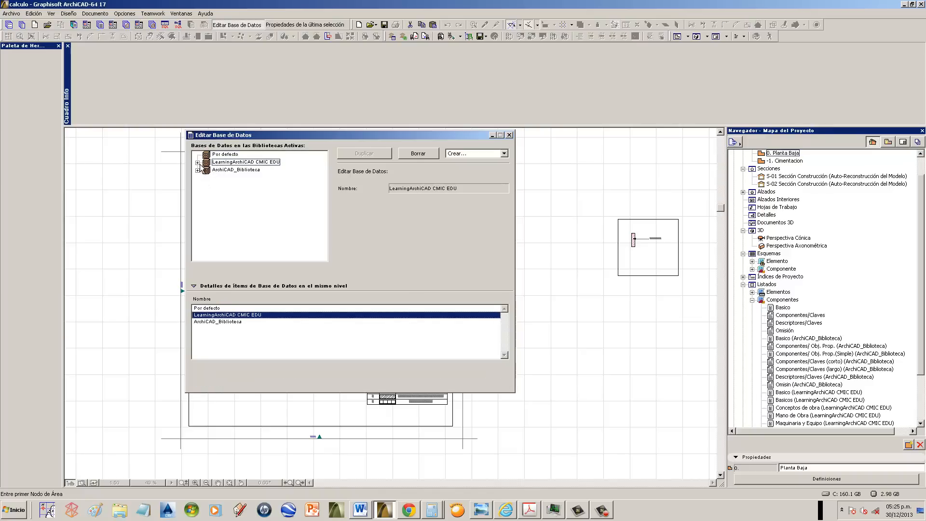
pyautogui.click(247, 172)
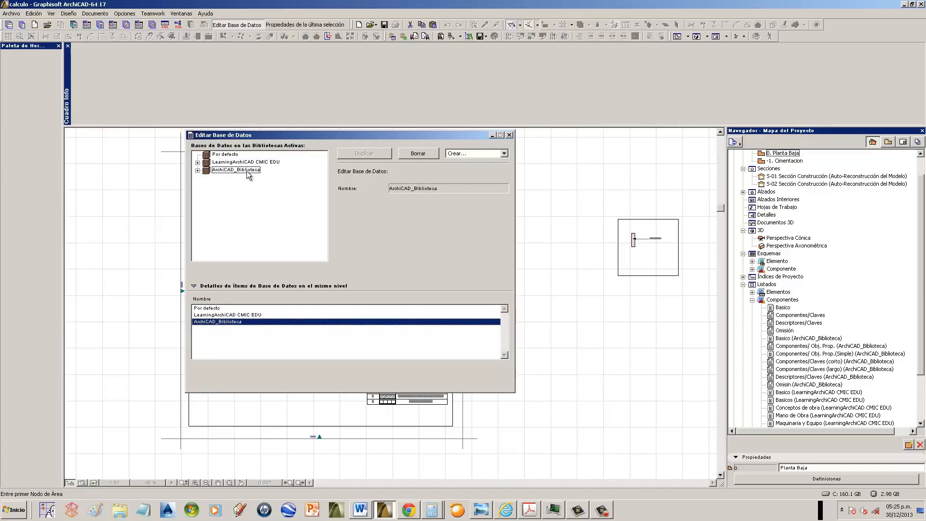
# - Expand the LearningArchiCAD CMIC EDU database and review its list of keys
pyautogui.click(197, 163)
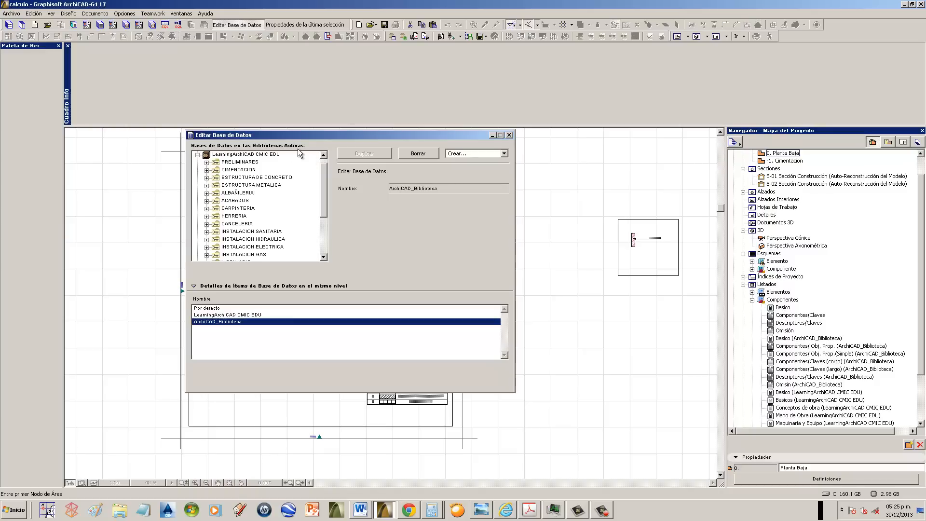
pyautogui.click(255, 155)
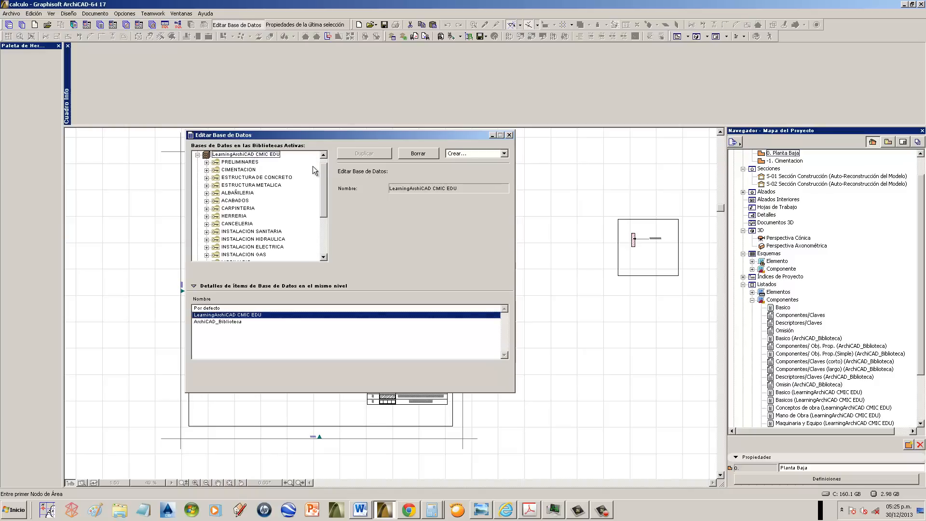
pyautogui.scroll(1, 323, 168)
pyautogui.click(197, 163)
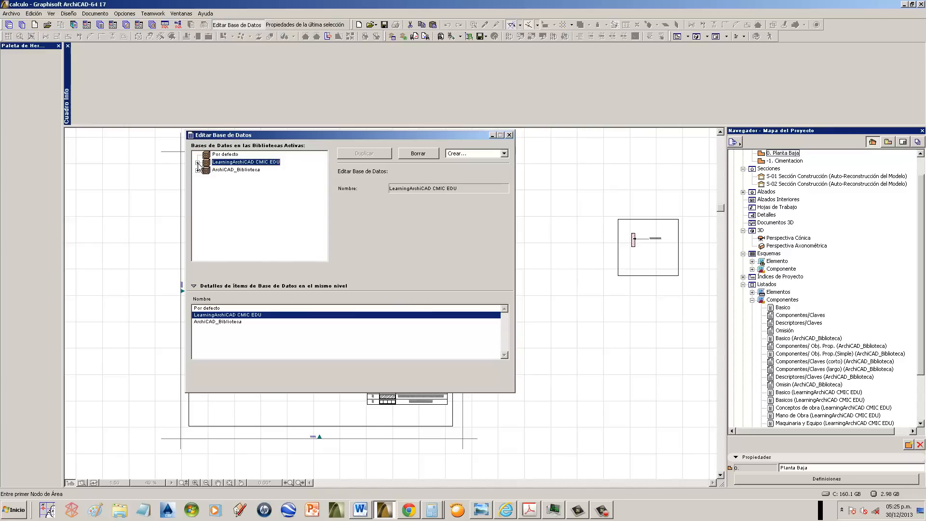
pyautogui.click(197, 163)
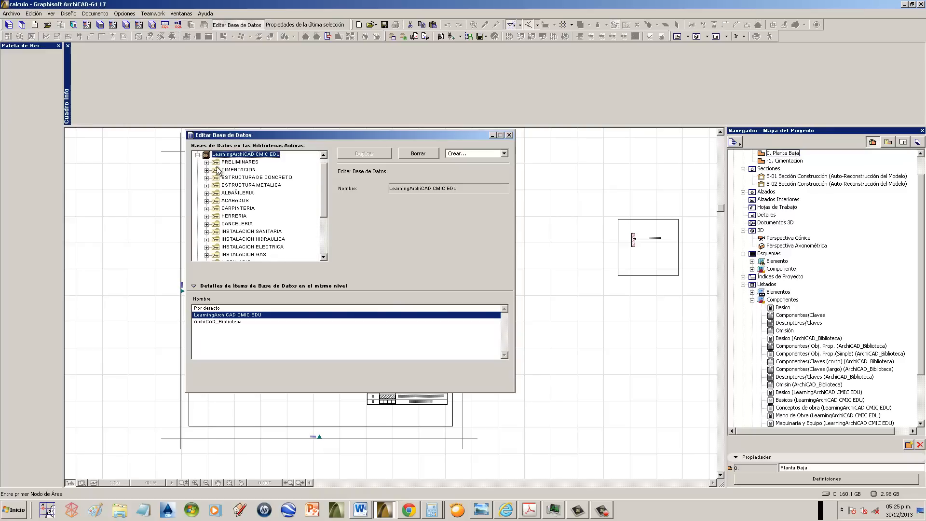
pyautogui.moveTo(323, 172)
pyautogui.mouseDown()
pyautogui.moveTo(324, 204)
pyautogui.moveTo(323, 169)
pyautogui.mouseUp()
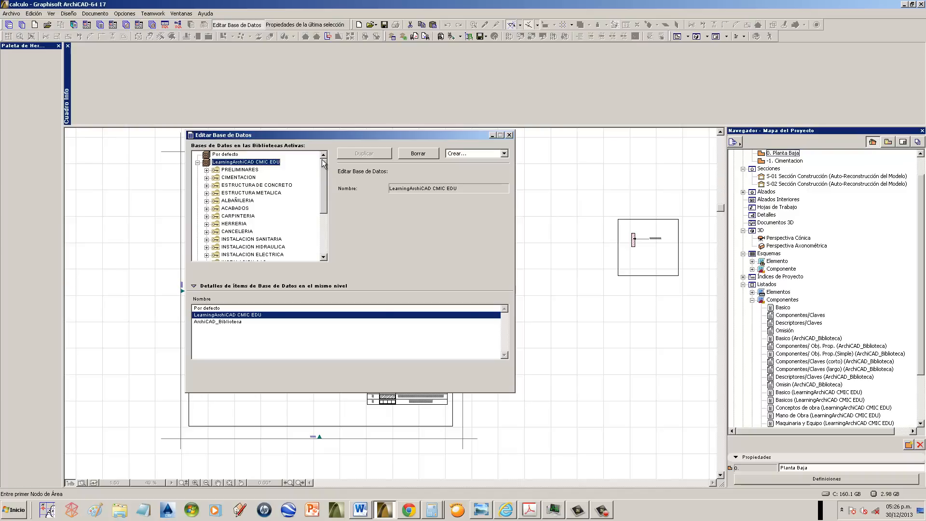
pyautogui.moveTo(323, 162)
pyautogui.mouseDown()
pyautogui.moveTo(322, 199)
pyautogui.moveTo(323, 162)
pyautogui.mouseUp()
# - Examine the components and descriptors under the PRELIMINARES key, then collapse the LearningArchiCAD CMIC EDU database
pyautogui.click(207, 170)
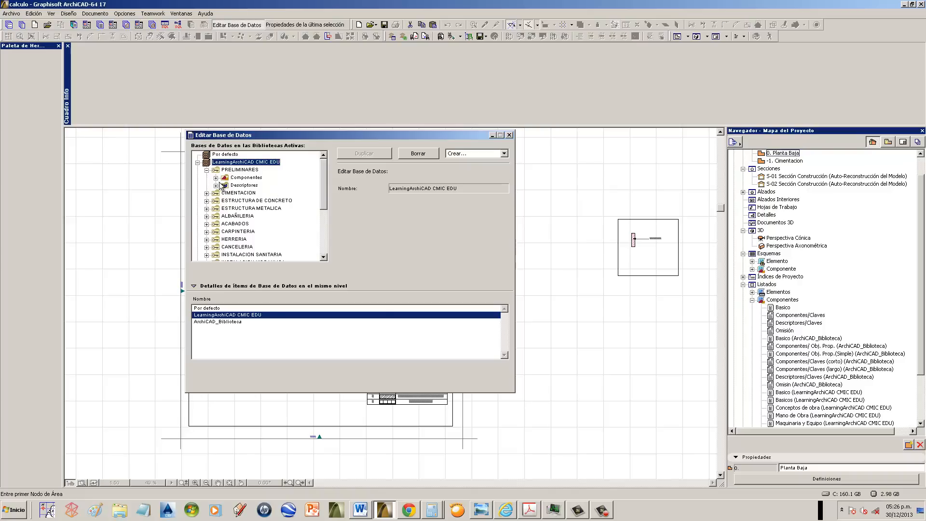
pyautogui.click(216, 177)
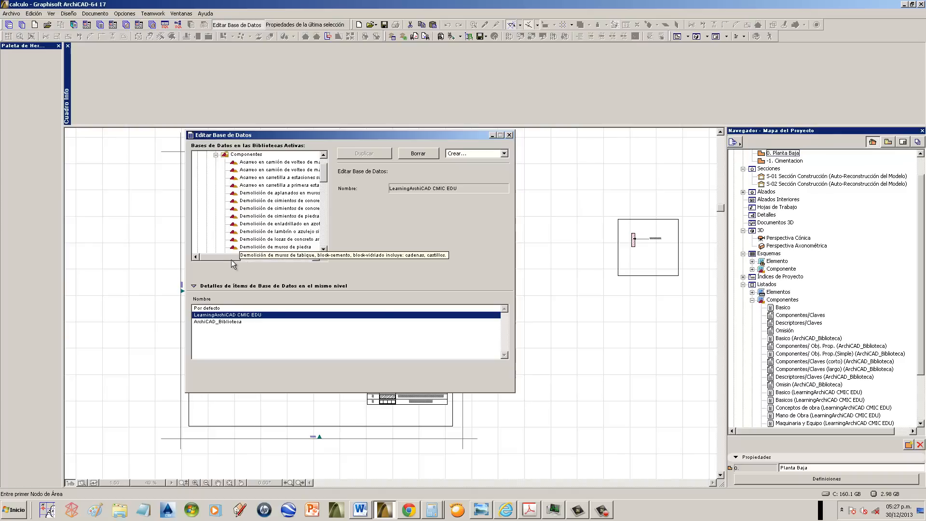
pyautogui.click(215, 155)
pyautogui.moveTo(324, 184); pyautogui.dragTo(325, 172)
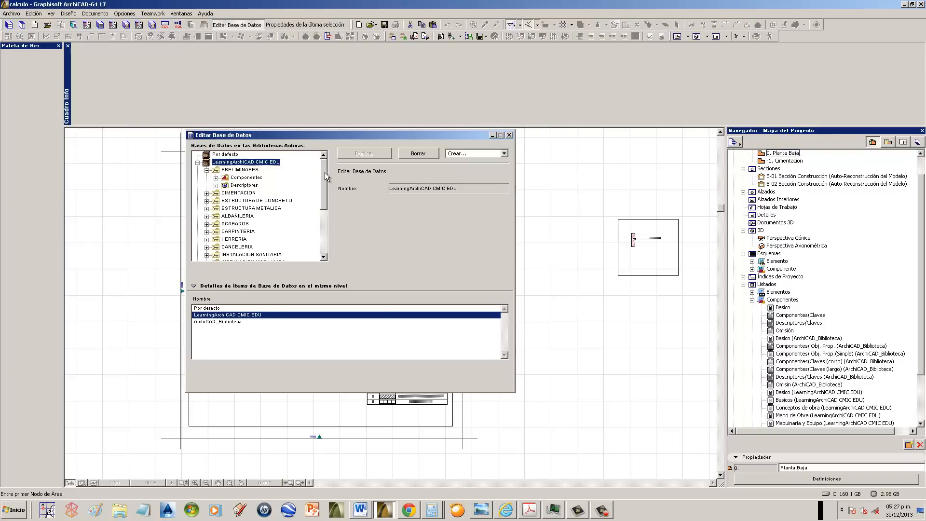
pyautogui.click(216, 185)
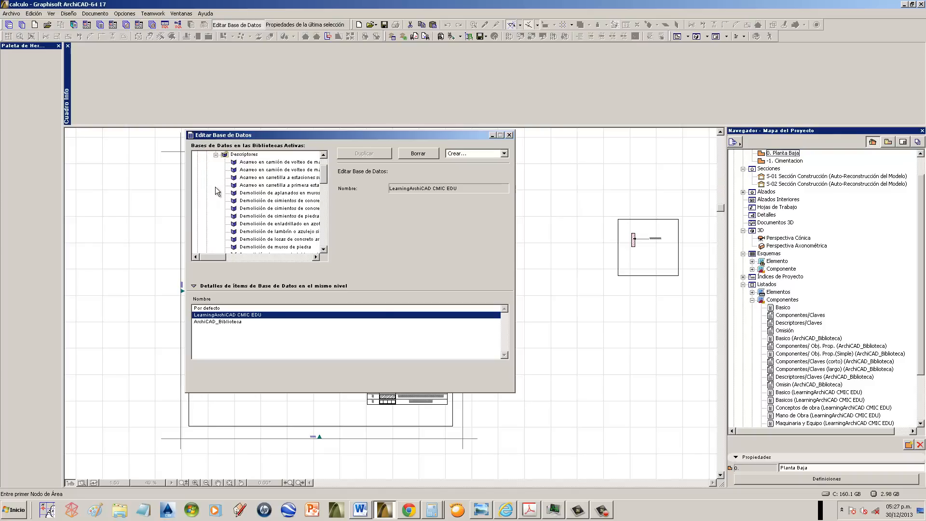
pyautogui.click(216, 155)
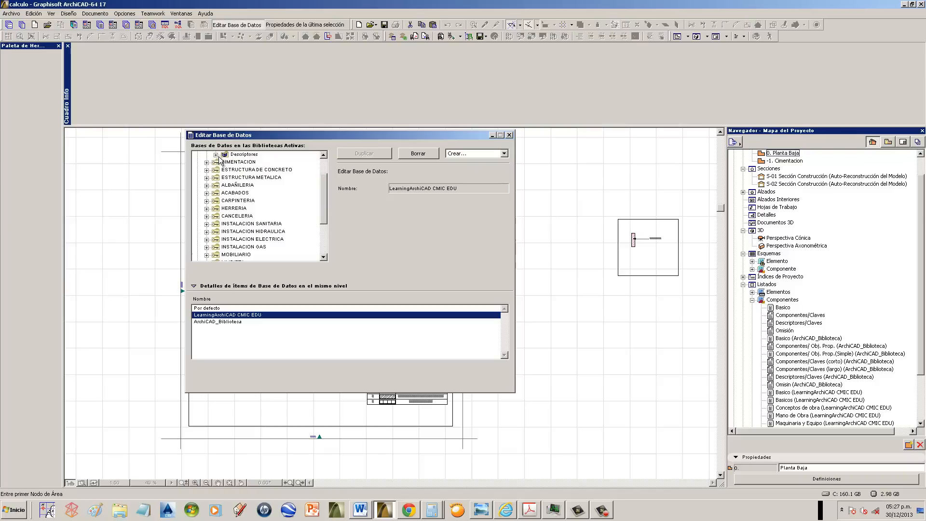
pyautogui.scroll(1, 207, 173)
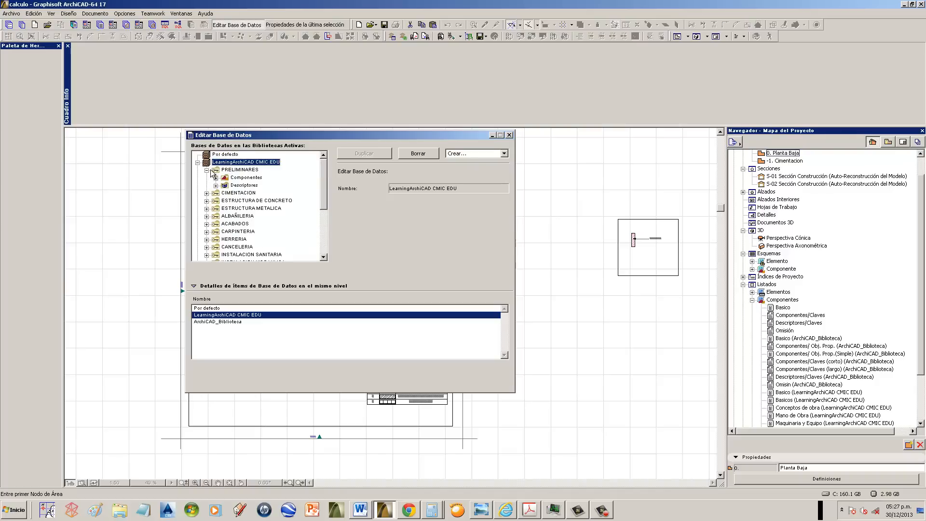
pyautogui.click(207, 170)
pyautogui.click(197, 162)
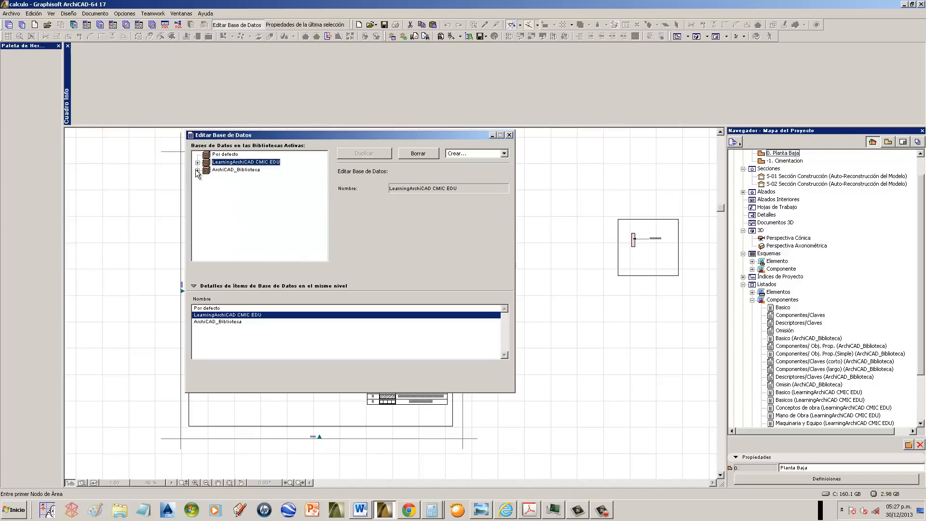
# - Expand ArchiCAD_Biblioteca and examine the General key's SUPERFICE, UNIDAD and VOLUMEN components
pyautogui.click(197, 170)
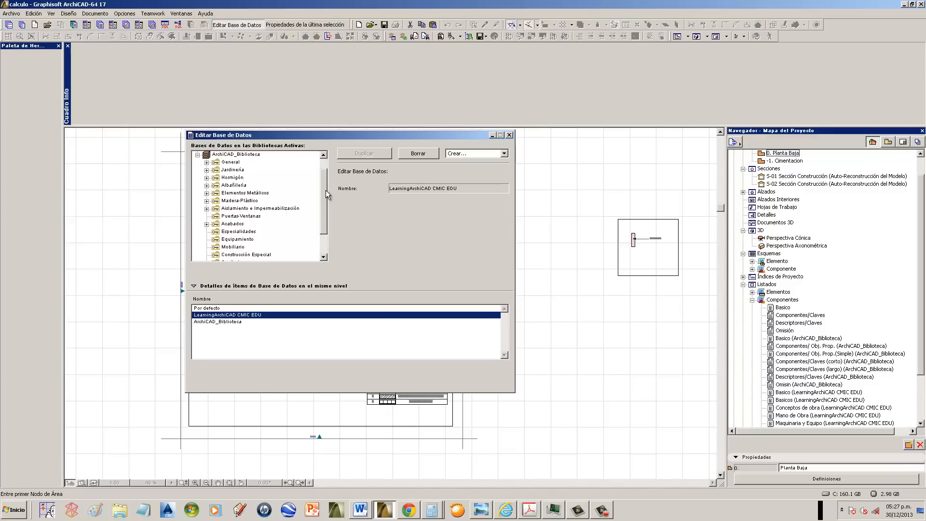
pyautogui.moveTo(326, 190)
pyautogui.mouseDown()
pyautogui.moveTo(328, 216)
pyautogui.moveTo(334, 184)
pyautogui.mouseUp()
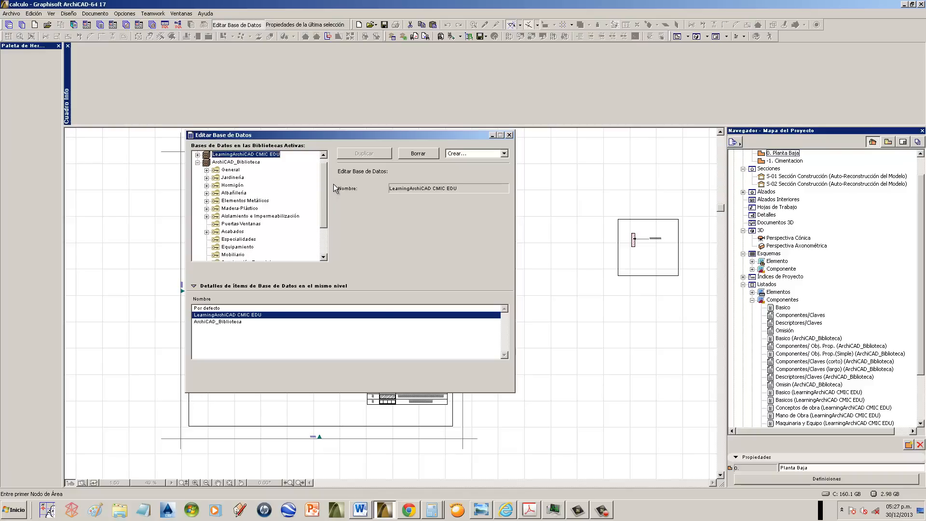
pyautogui.click(207, 170)
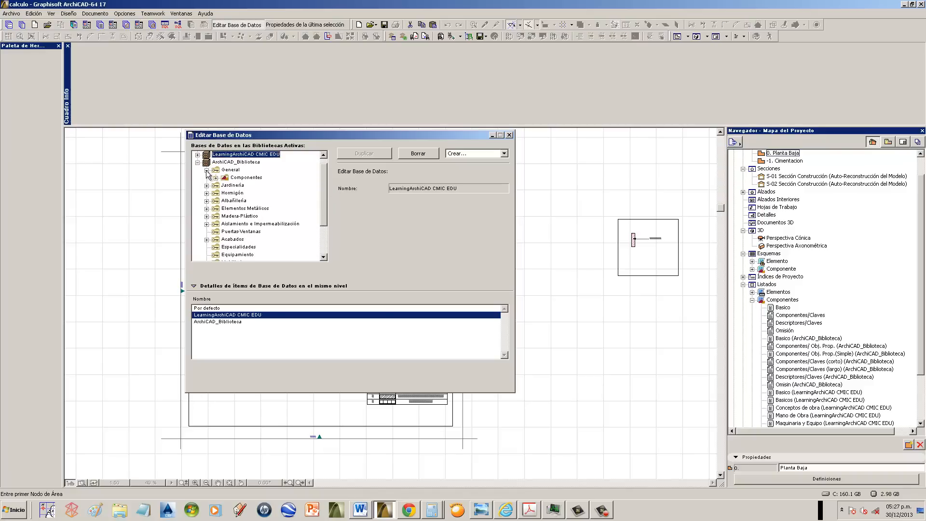
pyautogui.click(216, 178)
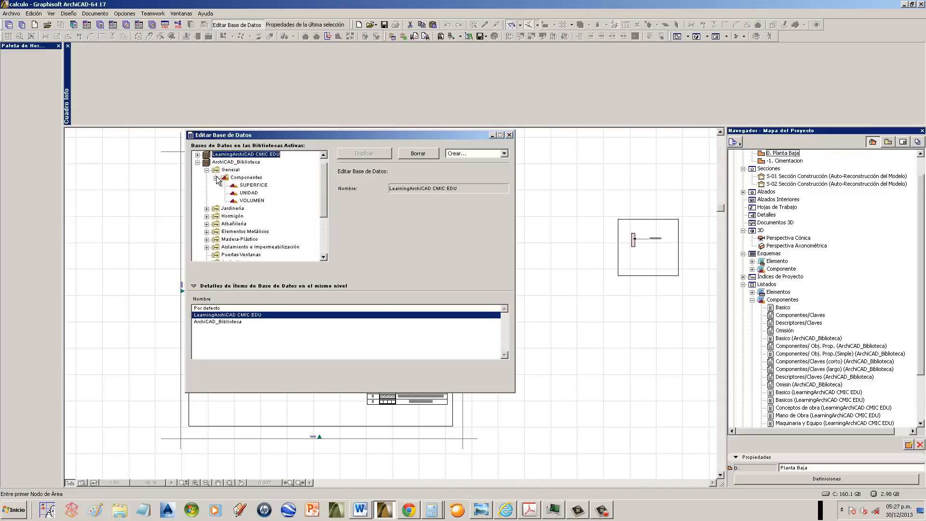
pyautogui.click(249, 186)
pyautogui.click(250, 192)
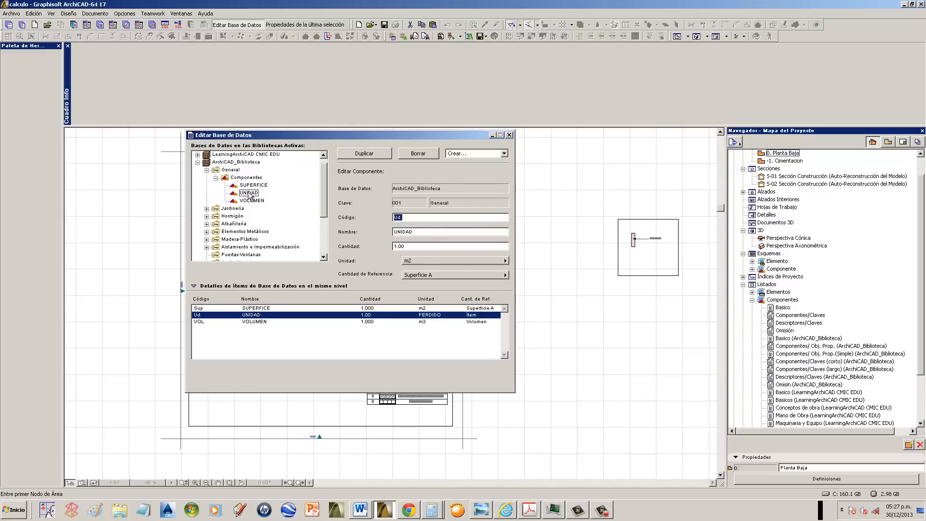
pyautogui.click(250, 200)
pyautogui.click(249, 188)
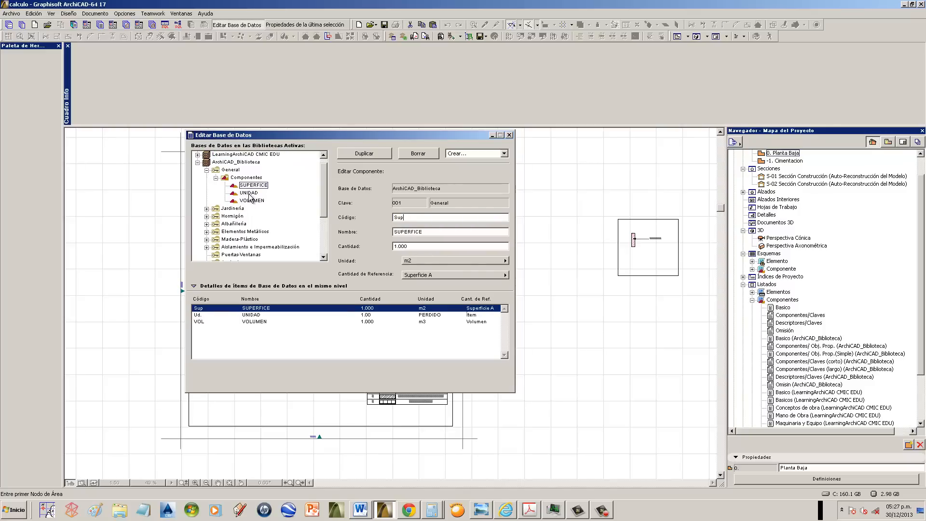
pyautogui.click(251, 193)
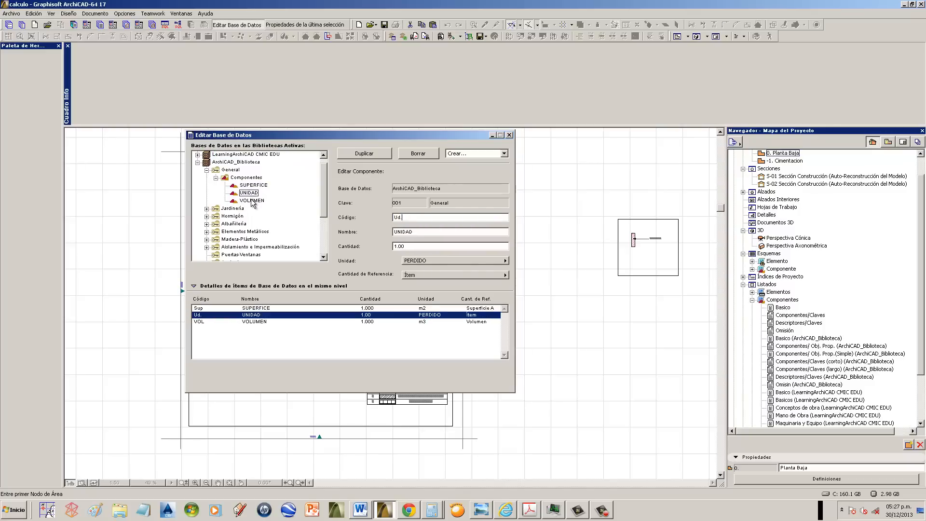
pyautogui.click(215, 177)
# - Examine the mortero de cemento component under the Jardinería key
pyautogui.click(207, 185)
pyautogui.click(215, 193)
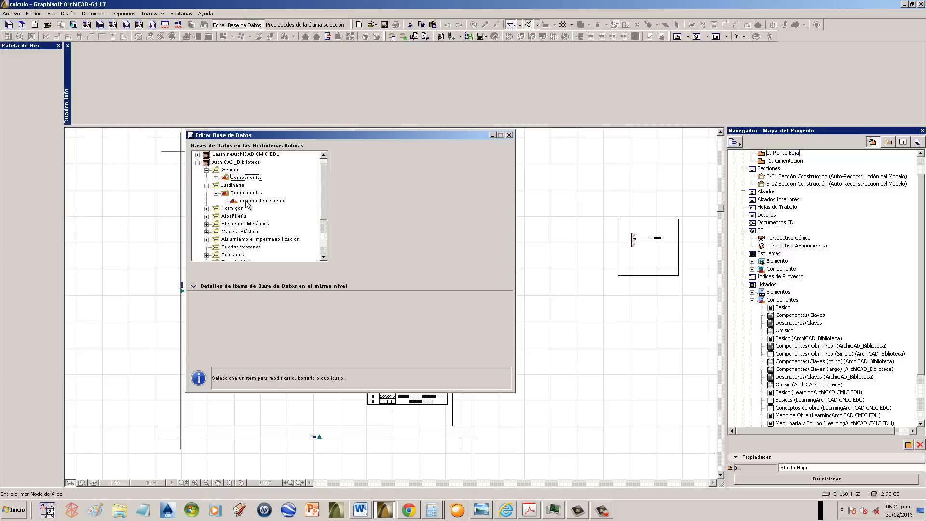
pyautogui.click(253, 201)
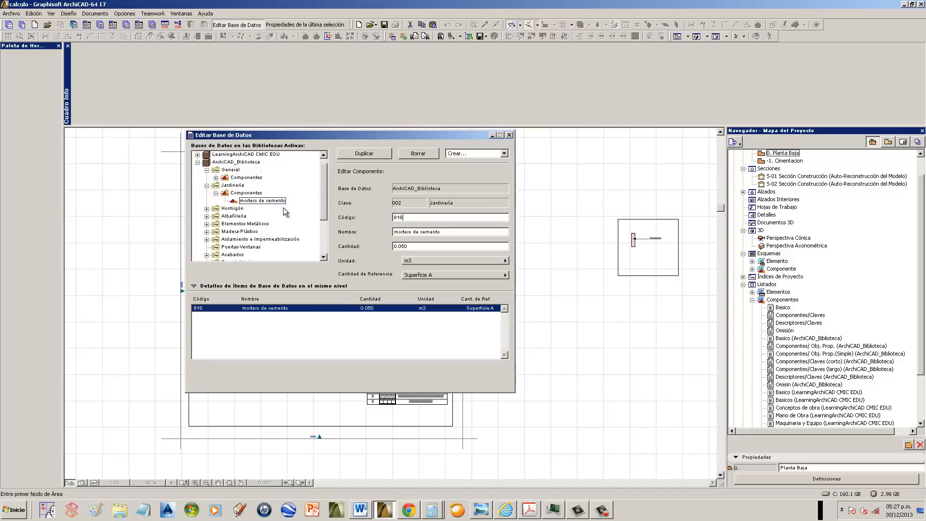
# - Examine each component under the Hormigón key and expand its descriptors
pyautogui.click(206, 208)
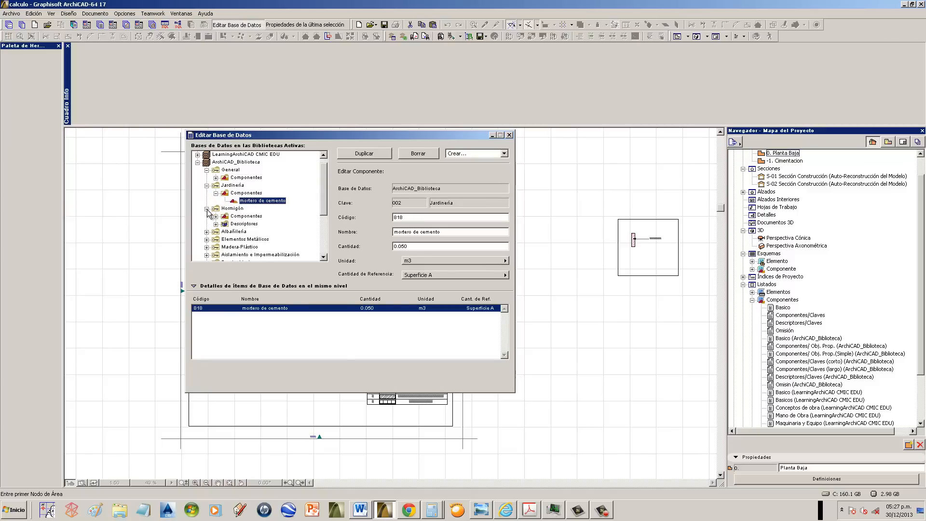
pyautogui.click(216, 216)
pyautogui.click(250, 224)
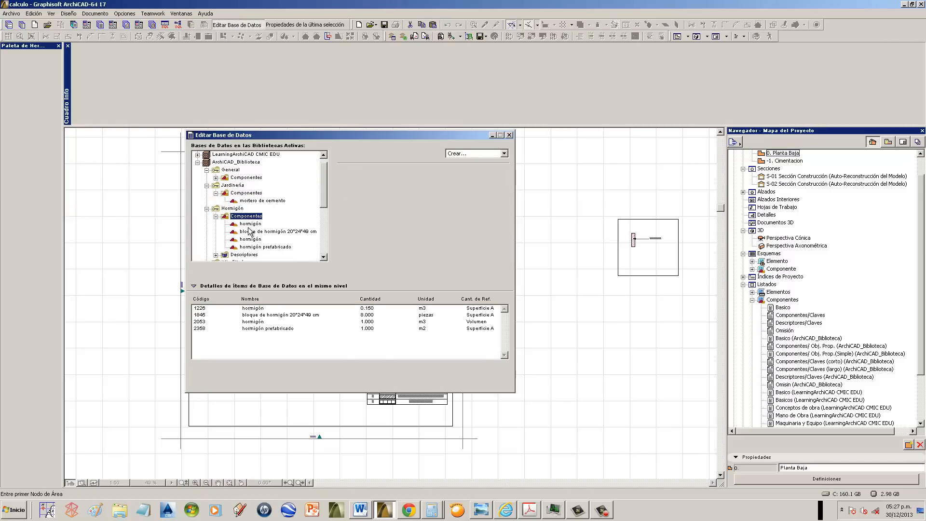
pyautogui.click(251, 231)
pyautogui.click(251, 239)
pyautogui.click(255, 247)
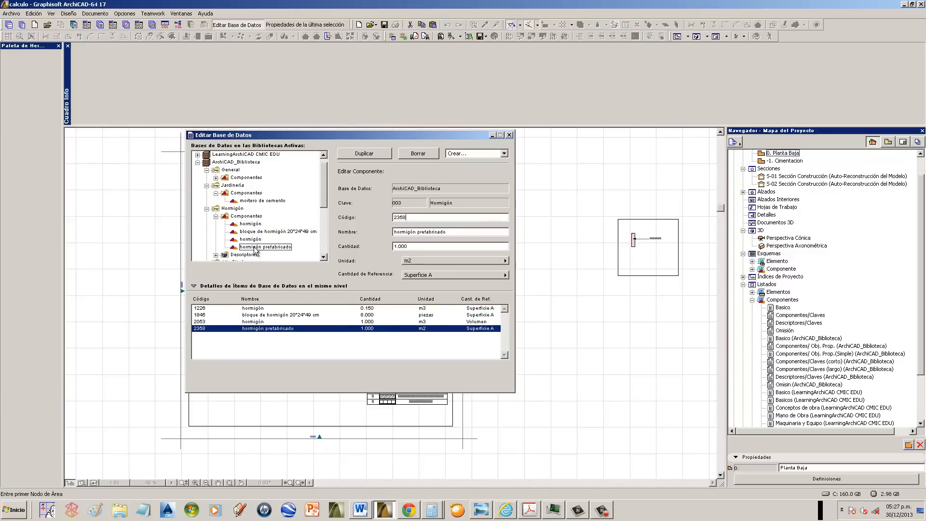
pyautogui.click(216, 255)
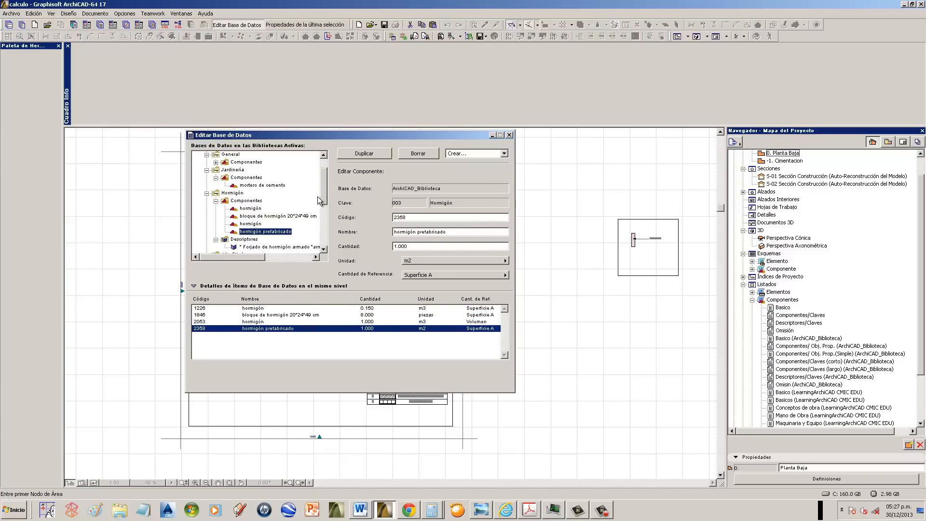
# - Examine the Forjado de hormigón armado descriptor under Hormigón, then expand the Albañilería key's components and descriptors
pyautogui.scroll(-3, 297, 218)
pyautogui.click(279, 200)
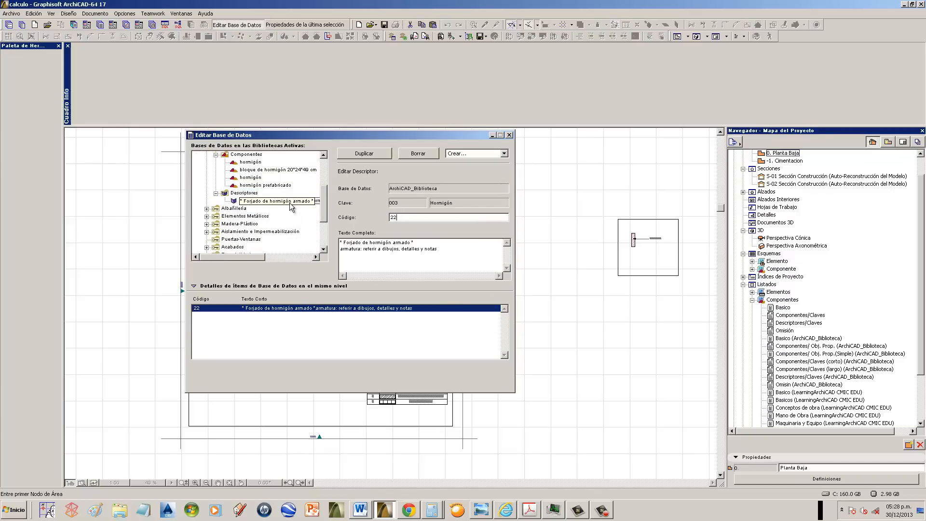
pyautogui.click(207, 208)
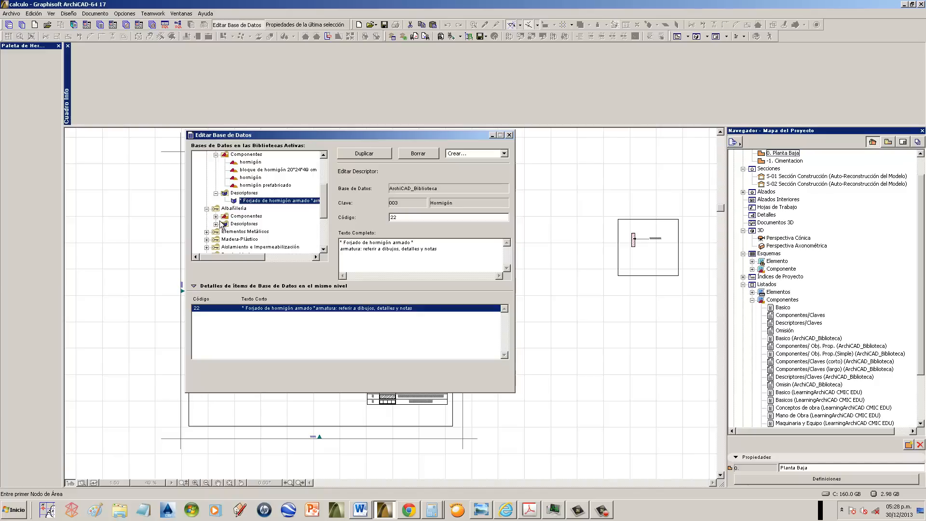
pyautogui.click(216, 224)
pyautogui.click(216, 170)
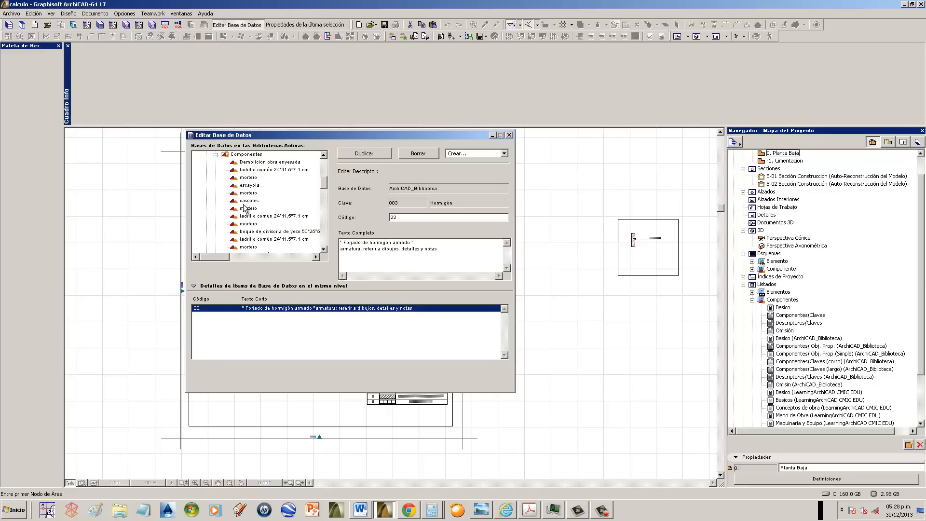
pyautogui.moveTo(326, 181)
pyautogui.mouseDown()
pyautogui.moveTo(323, 170)
pyautogui.moveTo(322, 179)
pyautogui.moveTo(330, 175)
pyautogui.mouseUp()
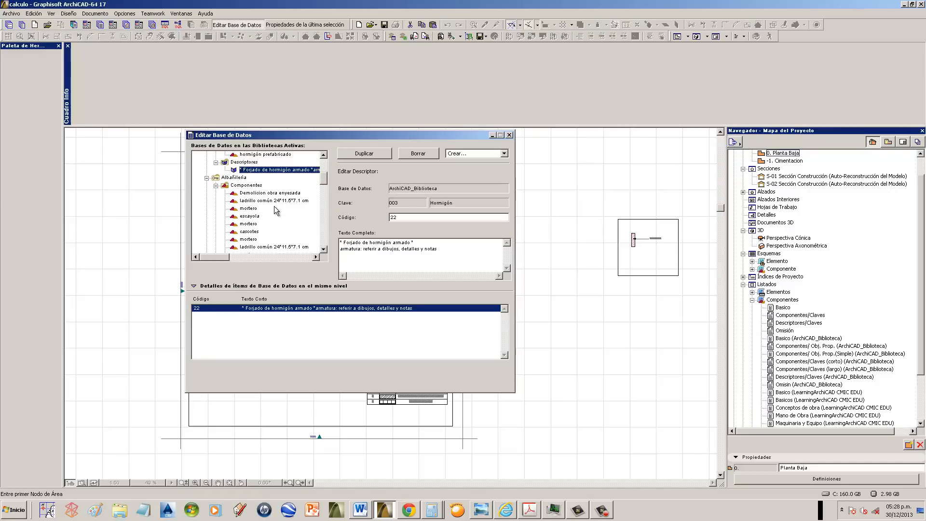
# - Compare the mortero components with codes 101, 1123 and 1225 under the Albañilería key
pyautogui.click(248, 208)
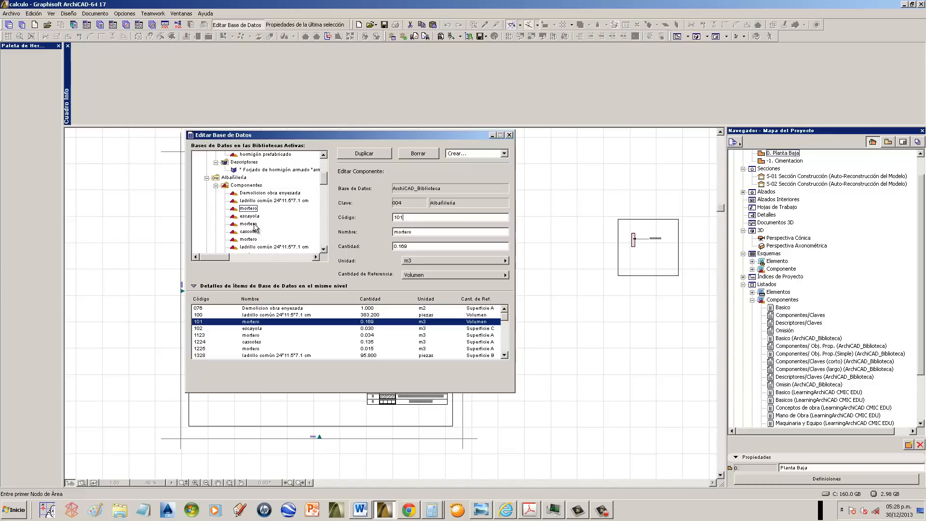
pyautogui.click(252, 225)
pyautogui.click(255, 239)
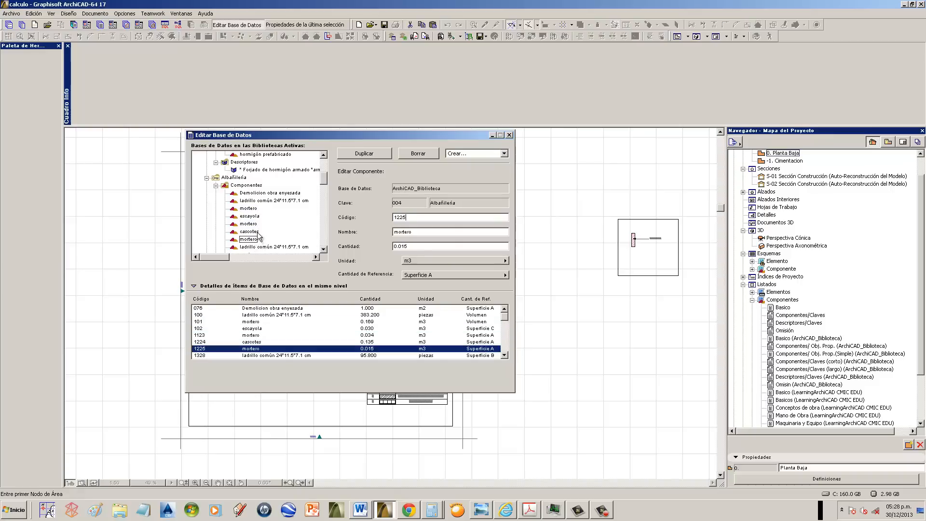
pyautogui.click(253, 211)
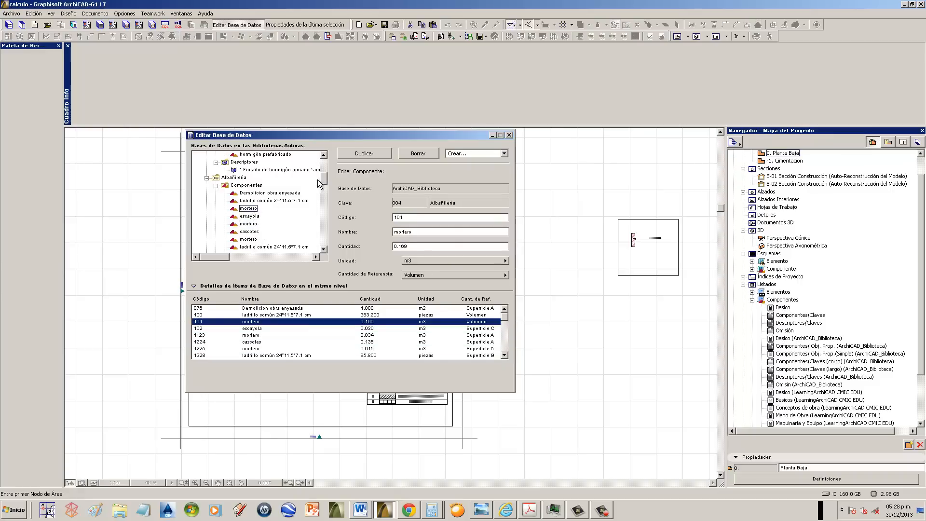
pyautogui.moveTo(325, 184); pyautogui.dragTo(325, 180)
pyautogui.scroll(-1, 324, 182)
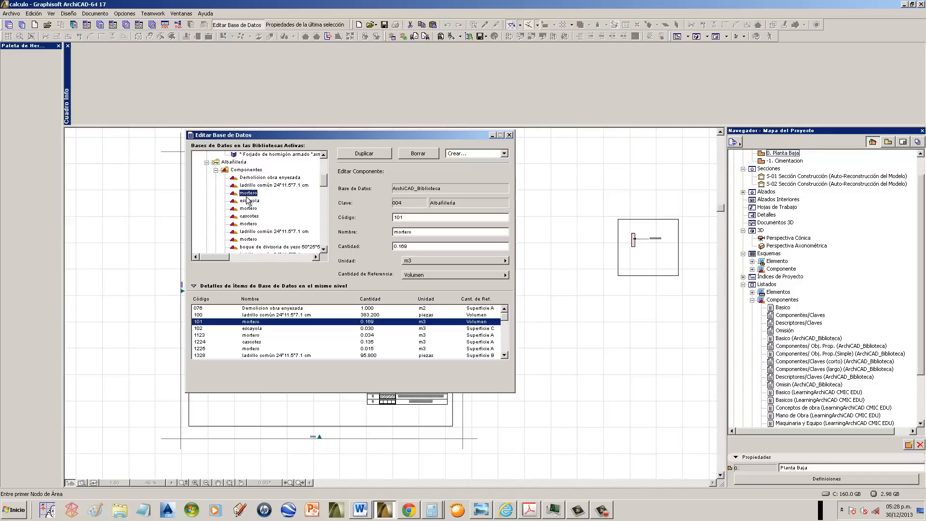
# - Compare Albañilería's Demolición de tabique de obra interior descriptor with the ladrillo común component with code 100
pyautogui.scroll(-5, 325, 183)
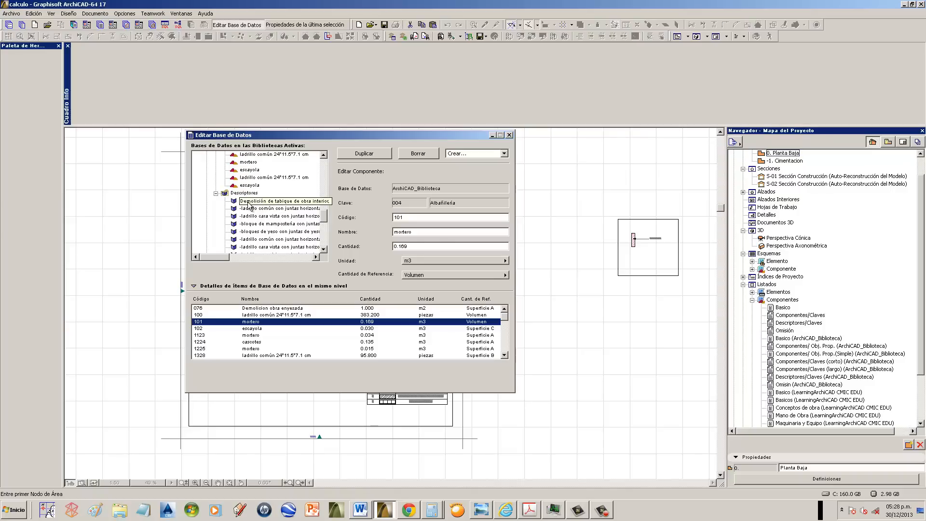
pyautogui.click(279, 202)
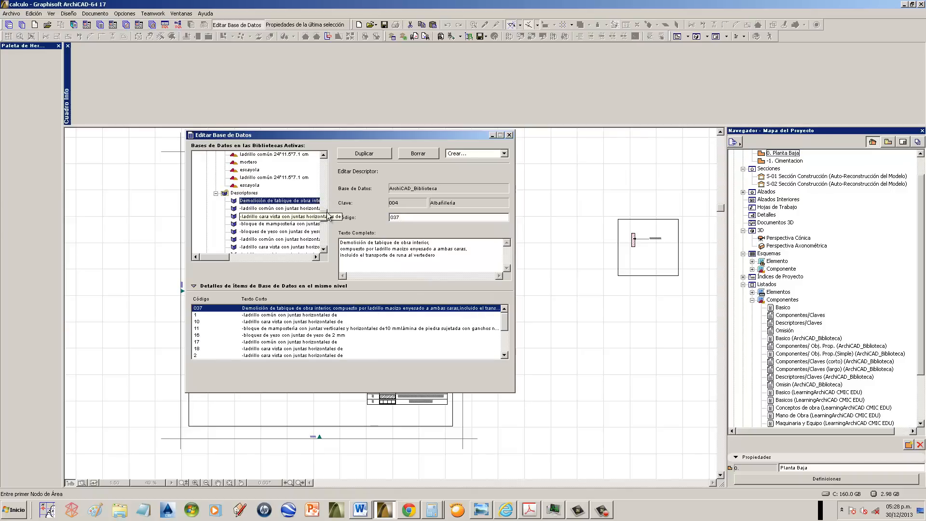
pyautogui.moveTo(323, 215); pyautogui.dragTo(327, 182)
pyautogui.click(256, 193)
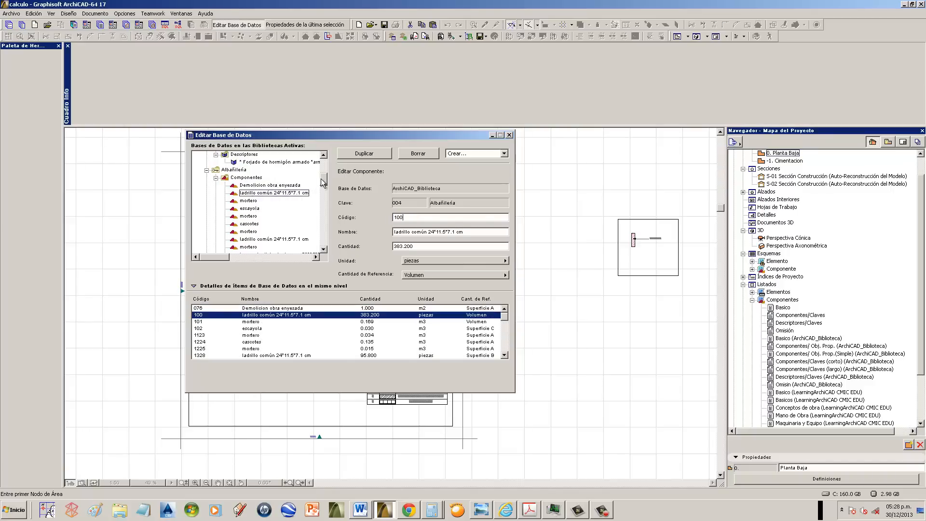
pyautogui.moveTo(324, 183); pyautogui.dragTo(323, 202)
pyautogui.scroll(-2, 319, 214)
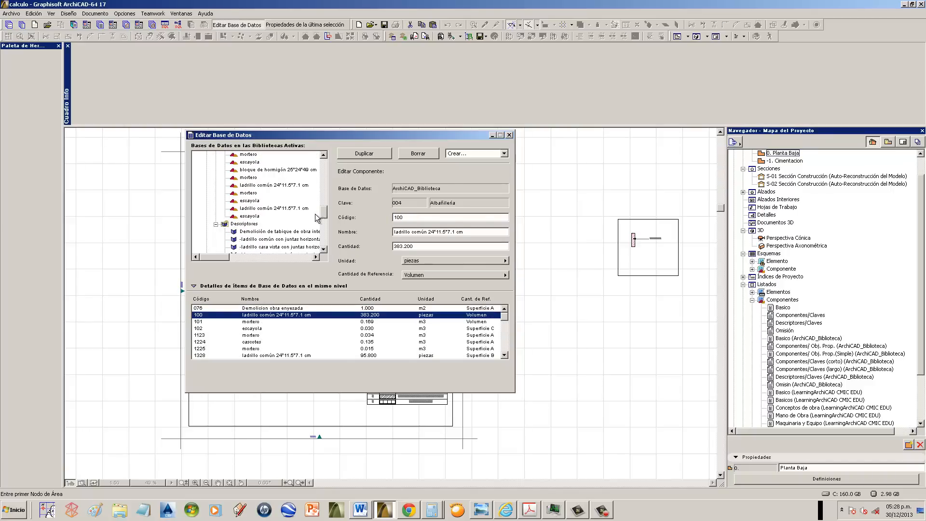
pyautogui.click(316, 216)
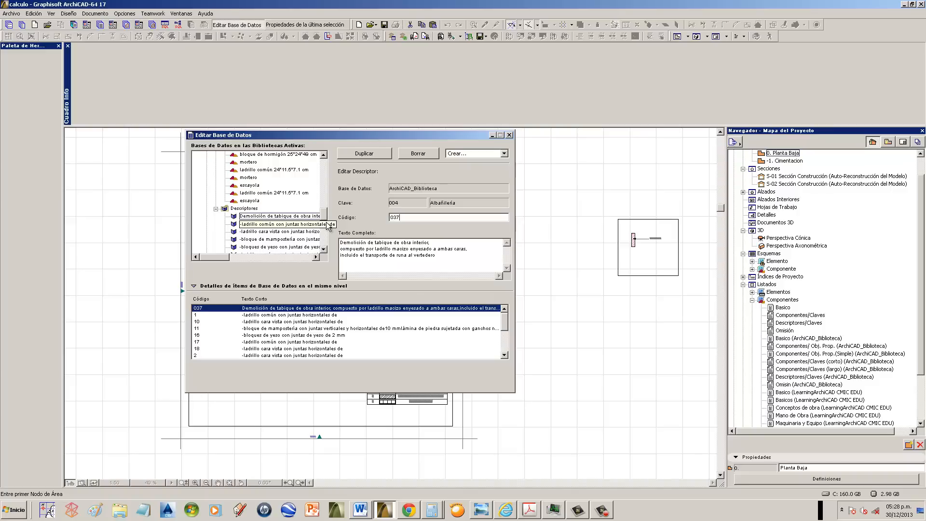
# - Examine Albañilería's demolition, ladrillo común and mortero components alongside the ladrillo común con juntas horizontales descriptor
pyautogui.moveTo(324, 215); pyautogui.dragTo(325, 179)
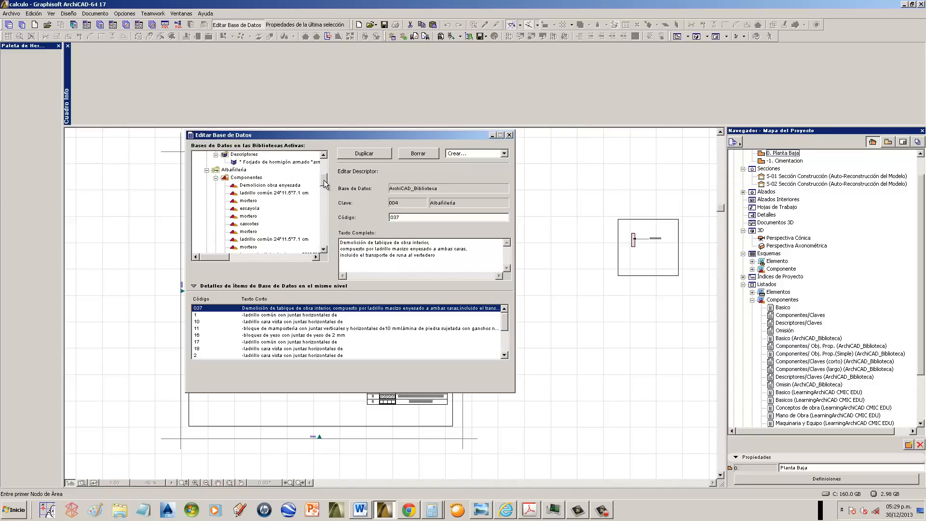
pyautogui.click(268, 186)
pyautogui.click(269, 194)
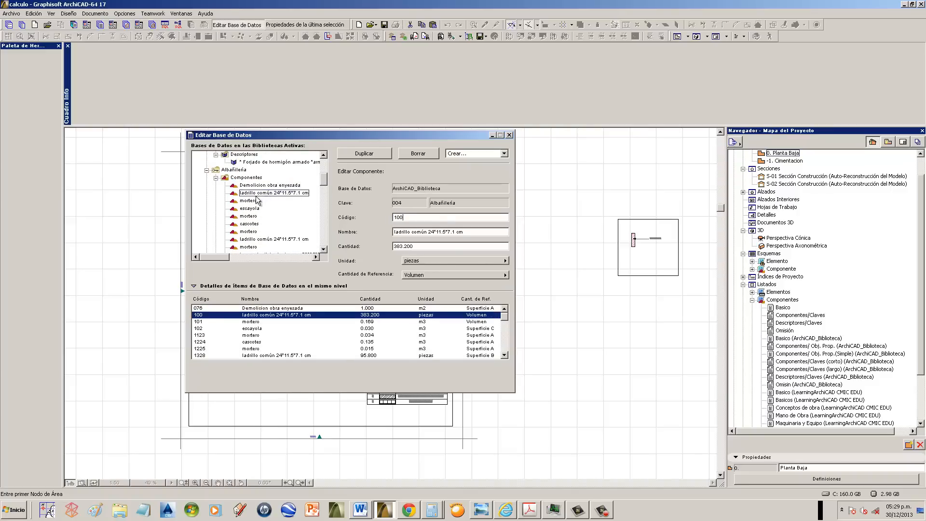
pyautogui.click(258, 209)
pyautogui.moveTo(326, 184)
pyautogui.mouseDown()
pyautogui.moveTo(325, 221)
pyautogui.moveTo(327, 181)
pyautogui.mouseUp()
pyautogui.click(289, 195)
pyautogui.scroll(-1, 311, 189)
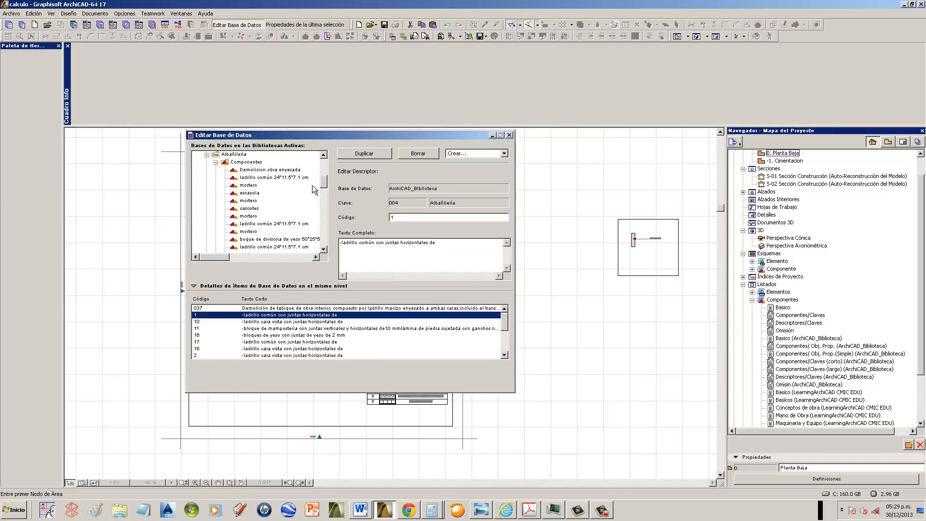
pyautogui.click(258, 216)
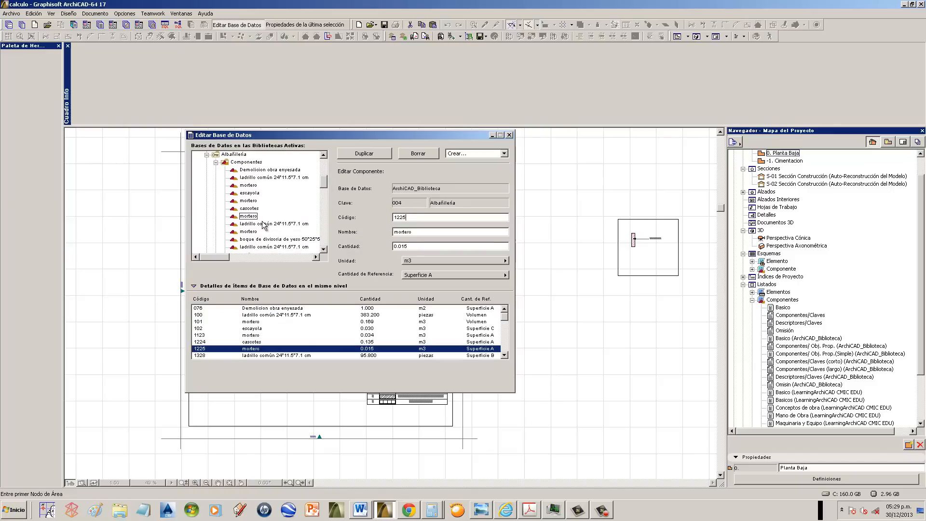
pyautogui.click(265, 223)
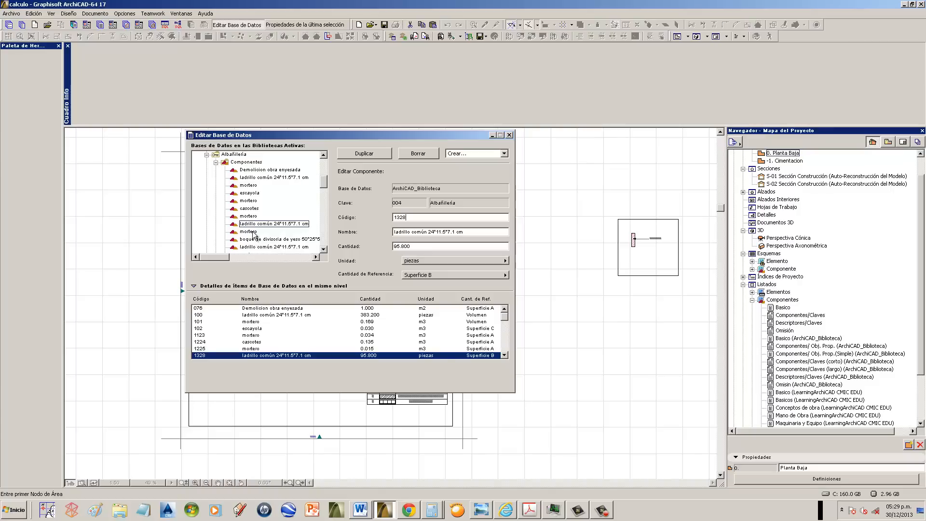
# - Collapse the ArchiCAD_Biblioteca database and expand the LearningArchiCAD CMIC EDU database
pyautogui.moveTo(325, 185); pyautogui.dragTo(329, 166)
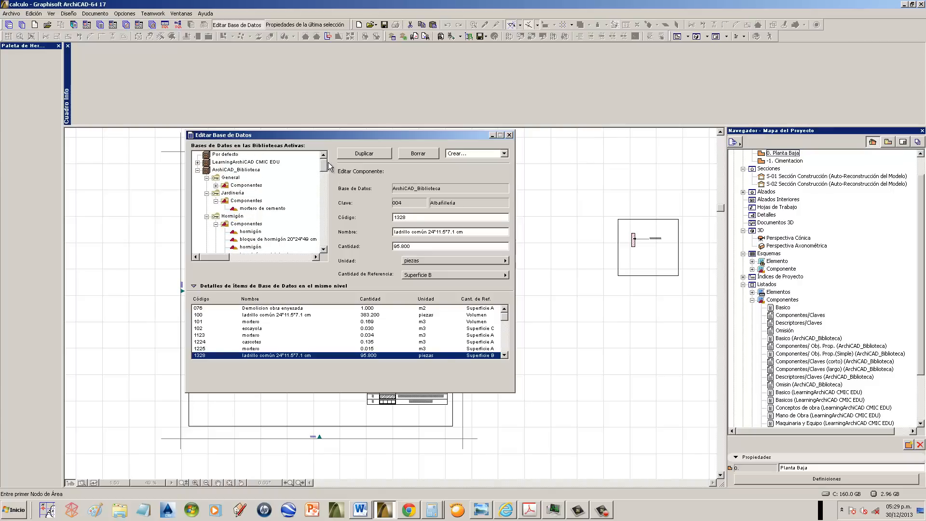
pyautogui.click(197, 170)
pyautogui.click(197, 162)
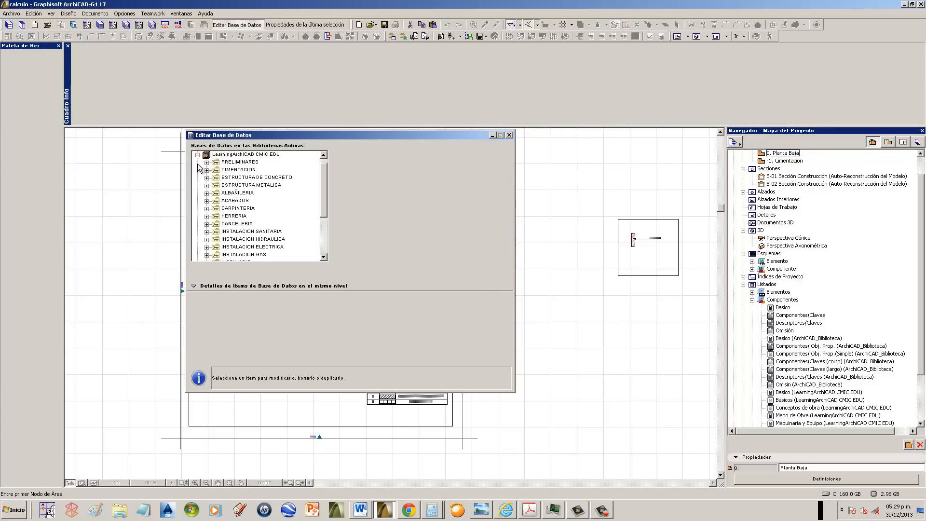
# - Examine the MATERIALES key of LearningArchiCAD CMIC EDU and its component list, then collapse that list
pyautogui.moveTo(323, 178); pyautogui.dragTo(324, 215)
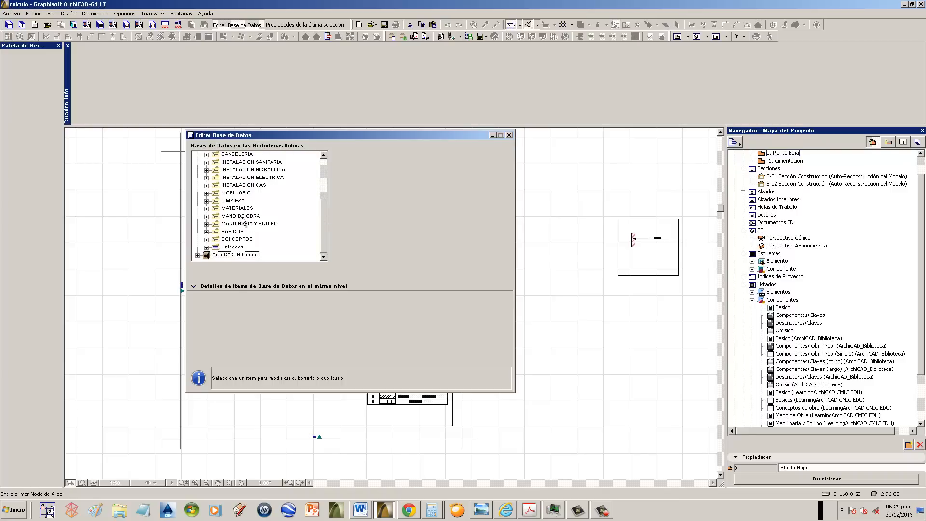
pyautogui.click(239, 209)
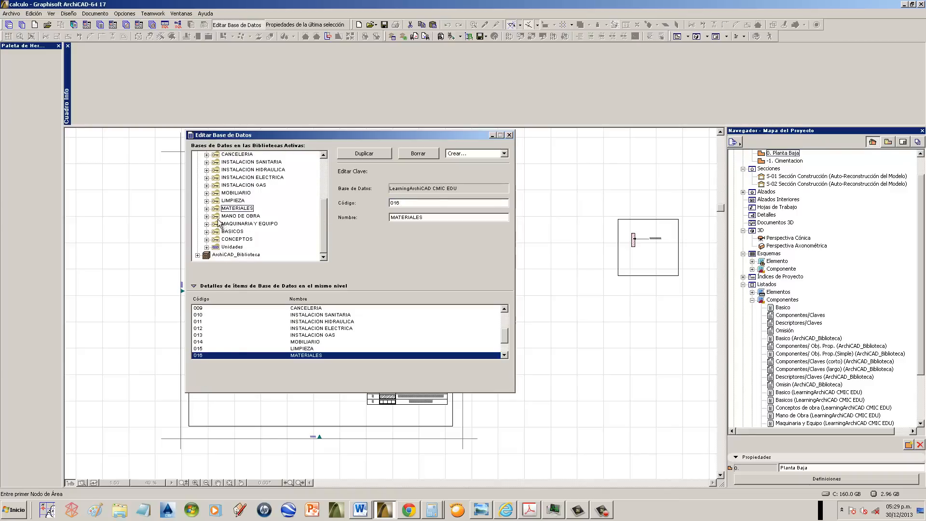
pyautogui.click(207, 209)
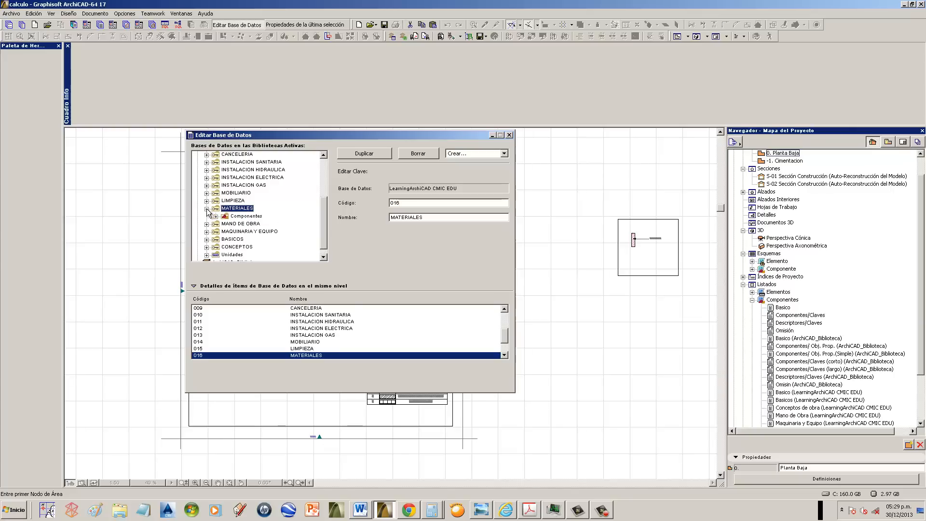
pyautogui.click(216, 216)
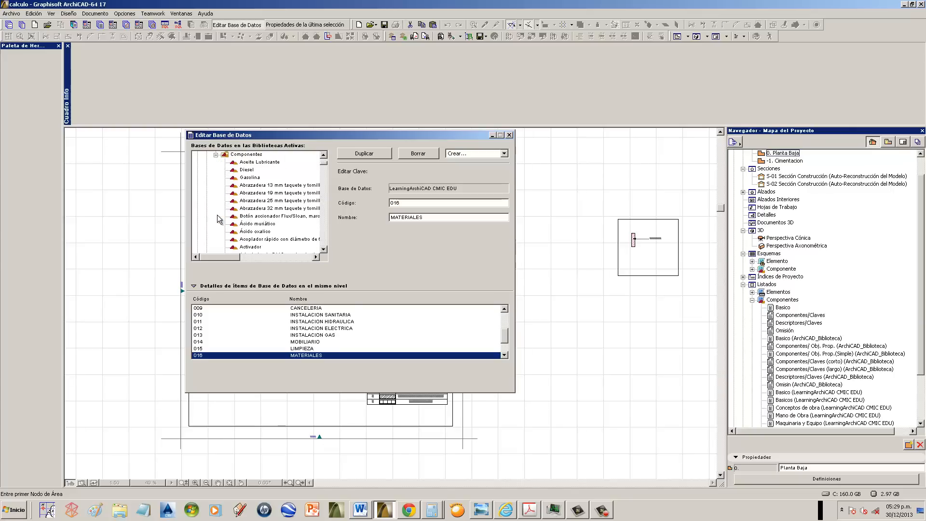
pyautogui.click(216, 155)
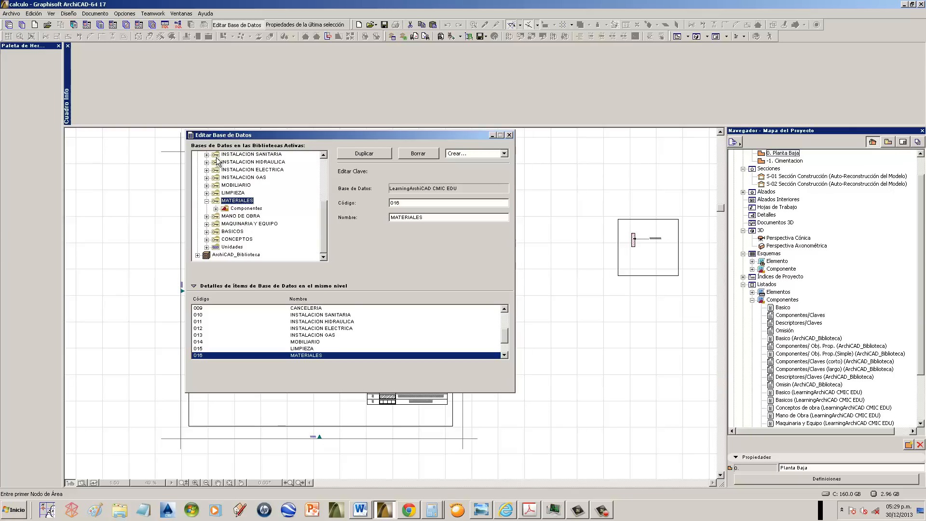
# - Examine the component lists under the MANO DE OBRA, MAQUINARIA Y EQUIPO and BASICOS keys, collapsing each list
pyautogui.click(206, 216)
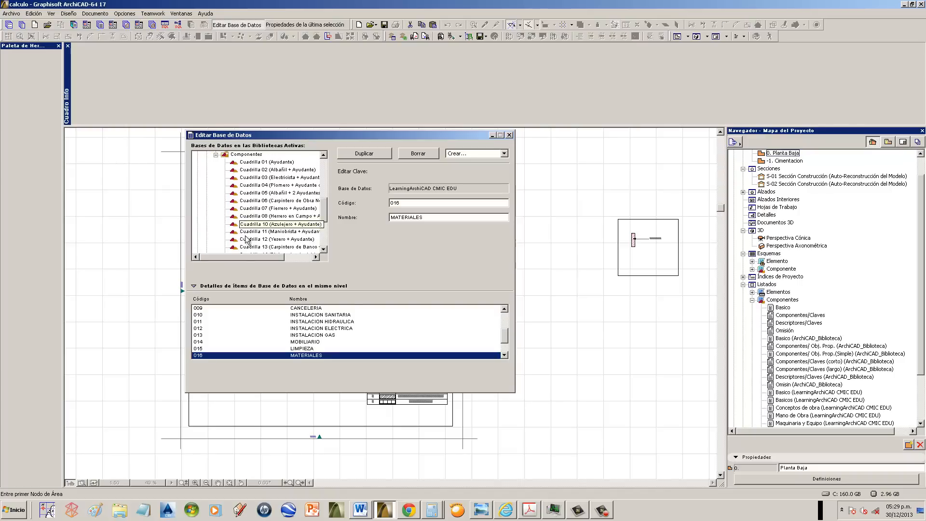
pyautogui.click(216, 154)
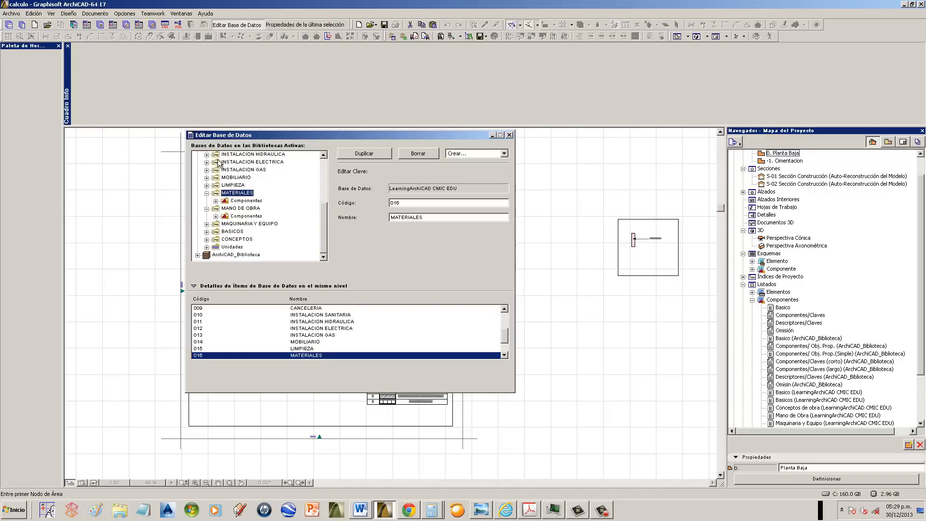
pyautogui.click(207, 223)
pyautogui.click(207, 239)
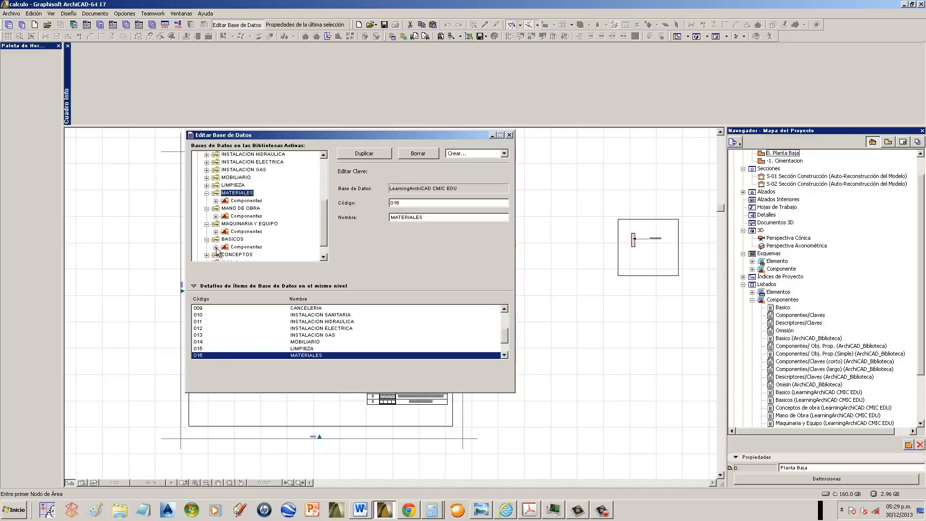
pyautogui.click(216, 247)
pyautogui.click(216, 185)
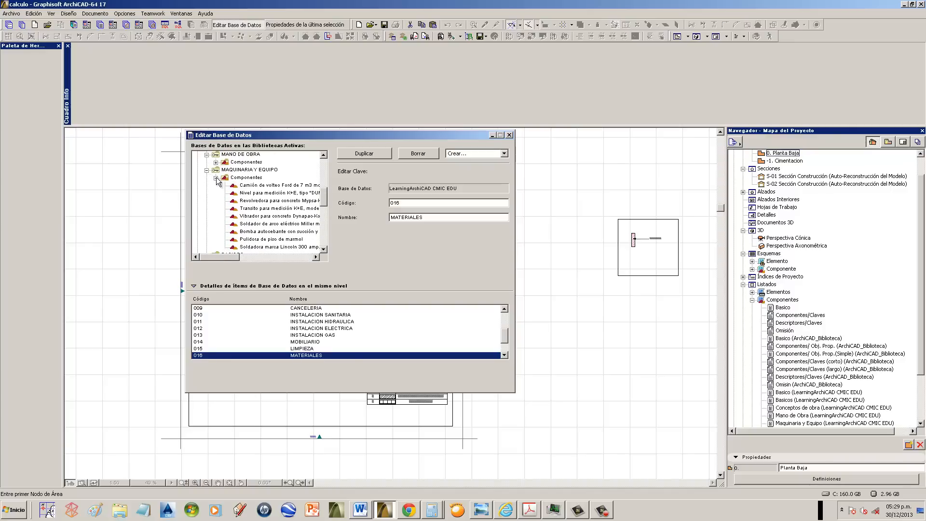
pyautogui.click(216, 177)
pyautogui.click(216, 192)
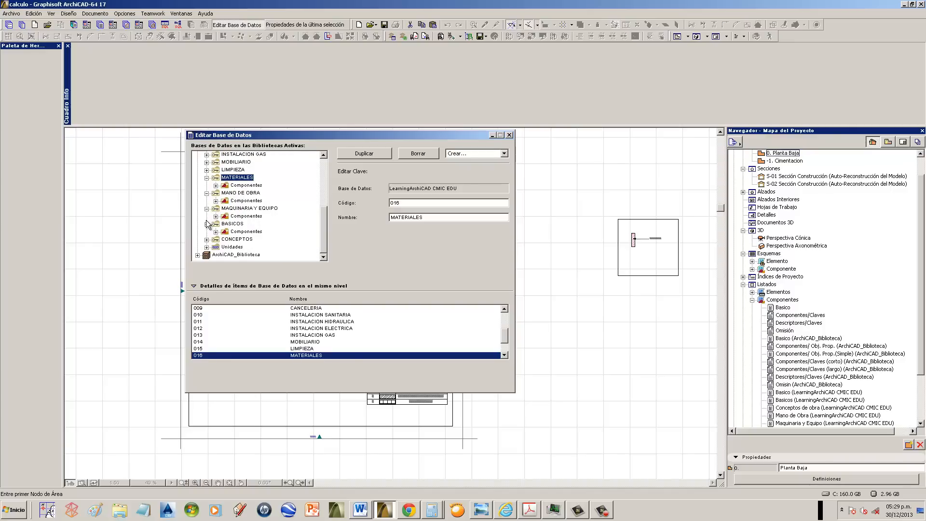
# - Collapse the BASICOS, MAQUINARIA Y EQUIPO, MANO DE OBRA and MATERIALES keys
pyautogui.click(206, 224)
pyautogui.click(206, 216)
pyautogui.click(206, 208)
pyautogui.click(207, 200)
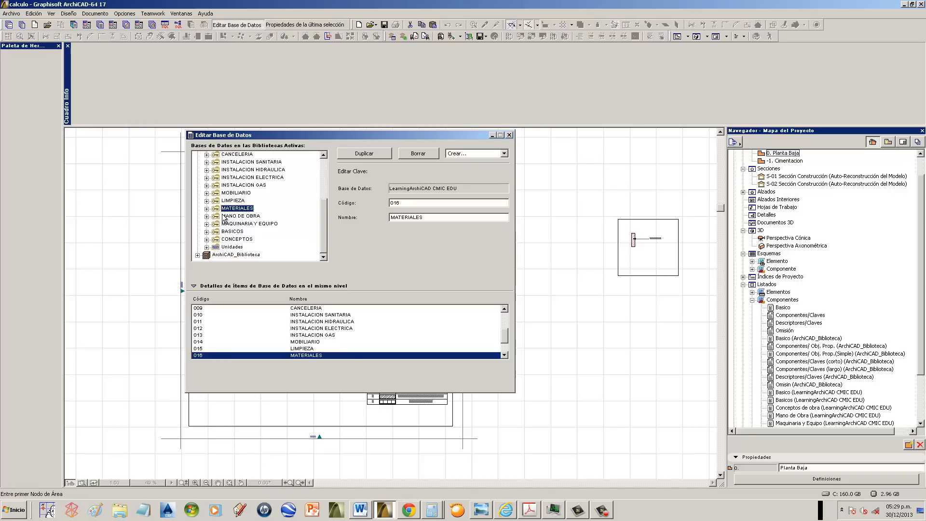
# - Expand the PRELIMINARES key, review its components and descriptors groups, and expand the descriptors
pyautogui.moveTo(326, 219); pyautogui.dragTo(329, 173)
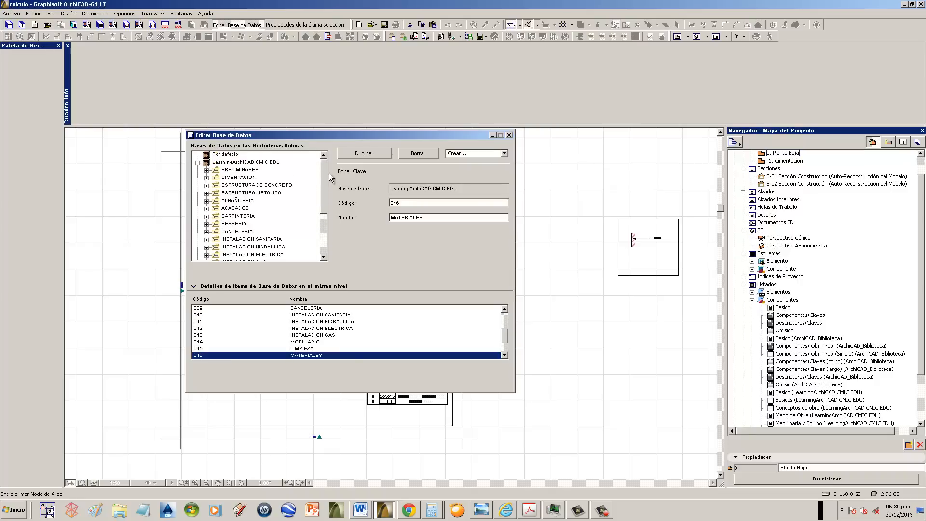
pyautogui.click(207, 169)
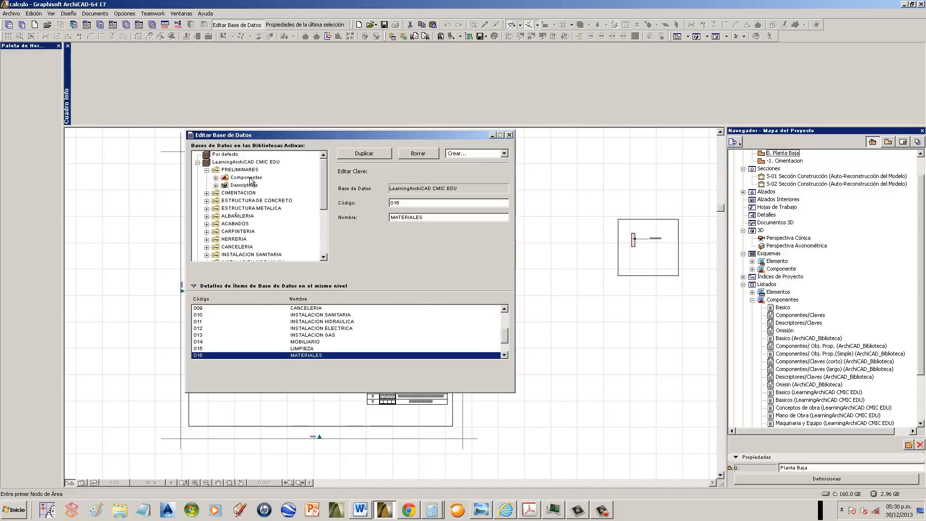
pyautogui.click(250, 178)
pyautogui.click(248, 185)
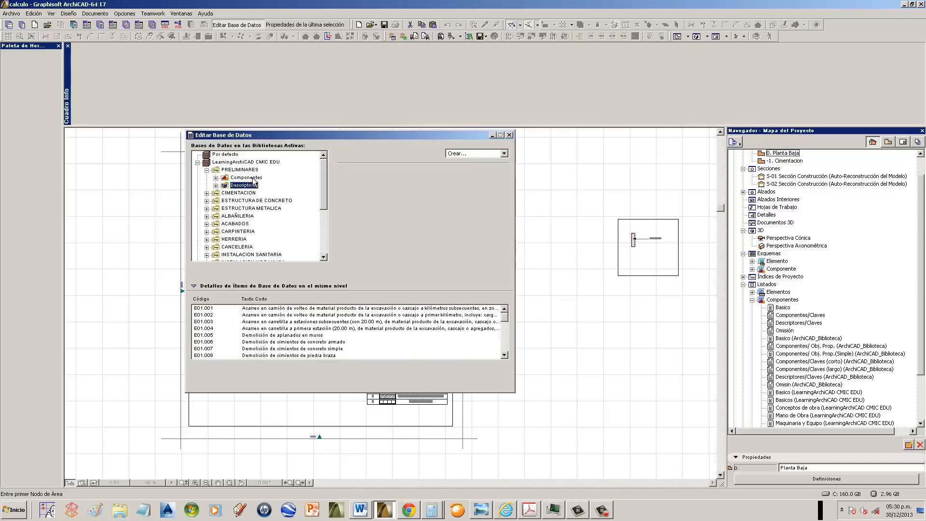
pyautogui.click(216, 185)
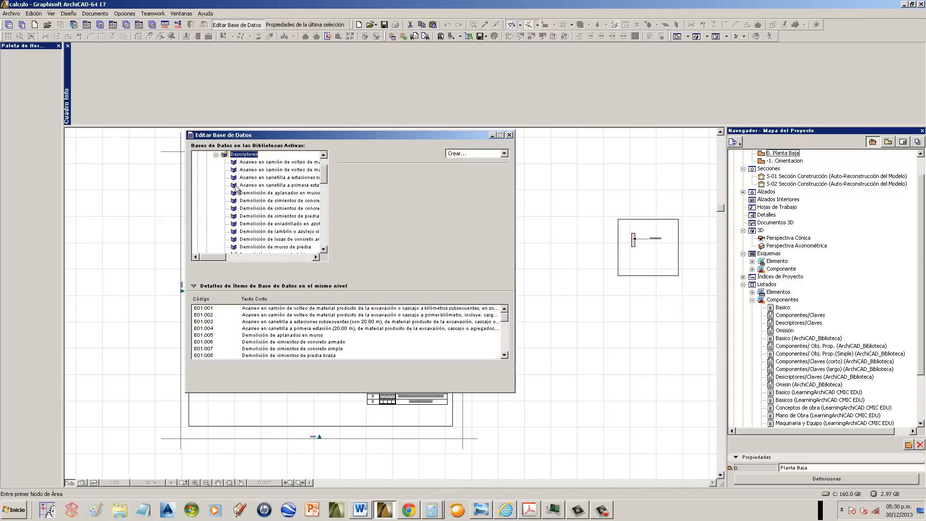
# - Review the full text of the first PRELIMINARES descriptor, E01.001, and collapse the descriptors list
pyautogui.click(270, 162)
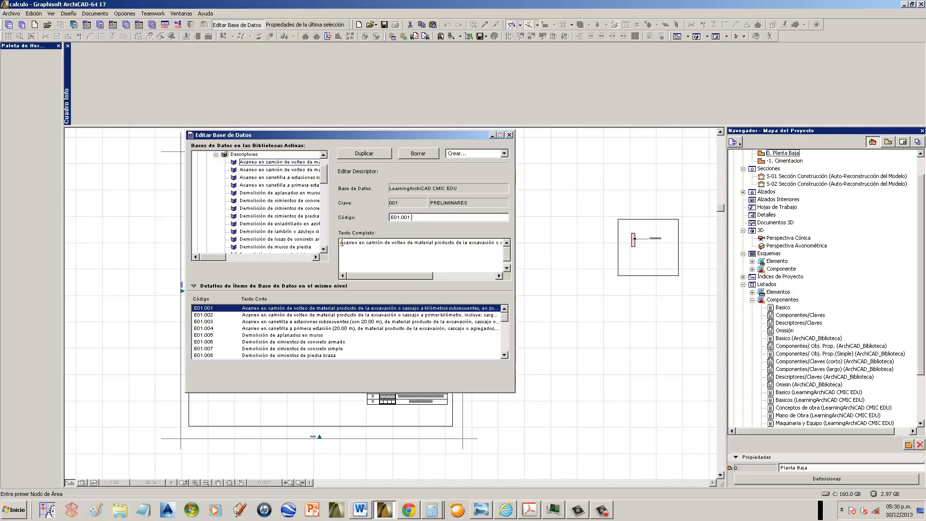
pyautogui.moveTo(342, 243); pyautogui.dragTo(405, 274)
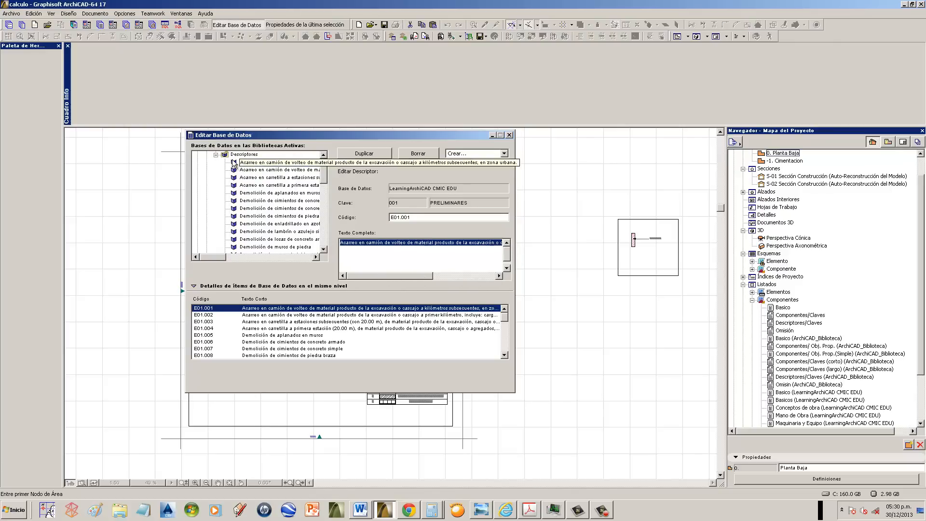
pyautogui.click(216, 154)
# - Examine the name, quantity, unit and reference quantity of the first PRELIMINARES component, E01.001, and collapse the components list
pyautogui.click(243, 171)
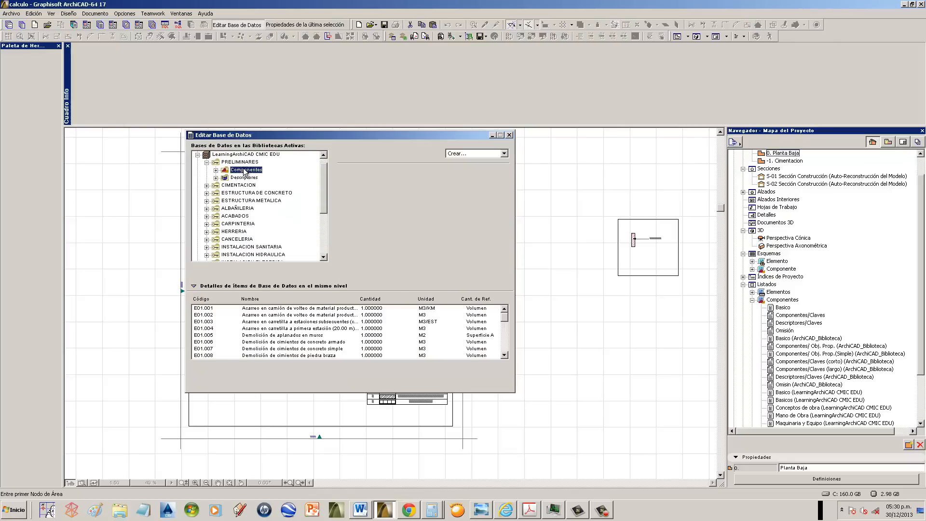
pyautogui.click(216, 170)
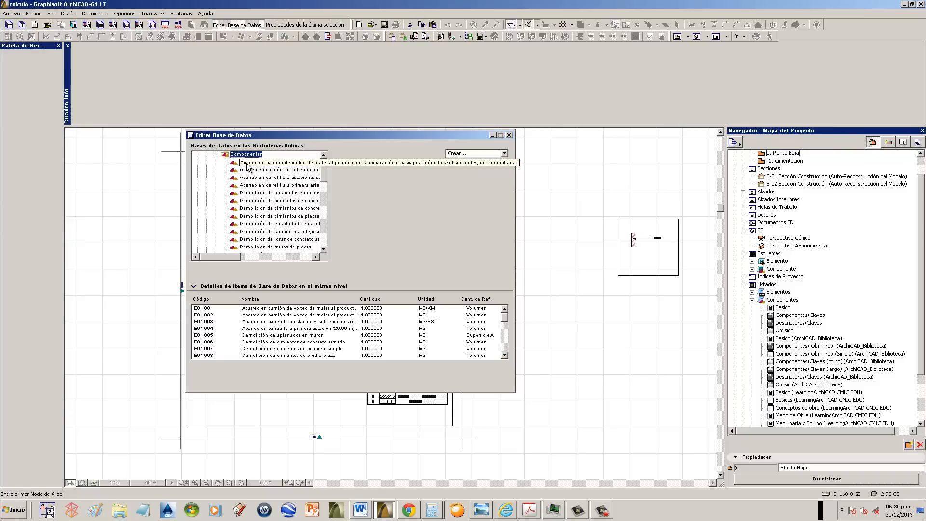
pyautogui.click(247, 163)
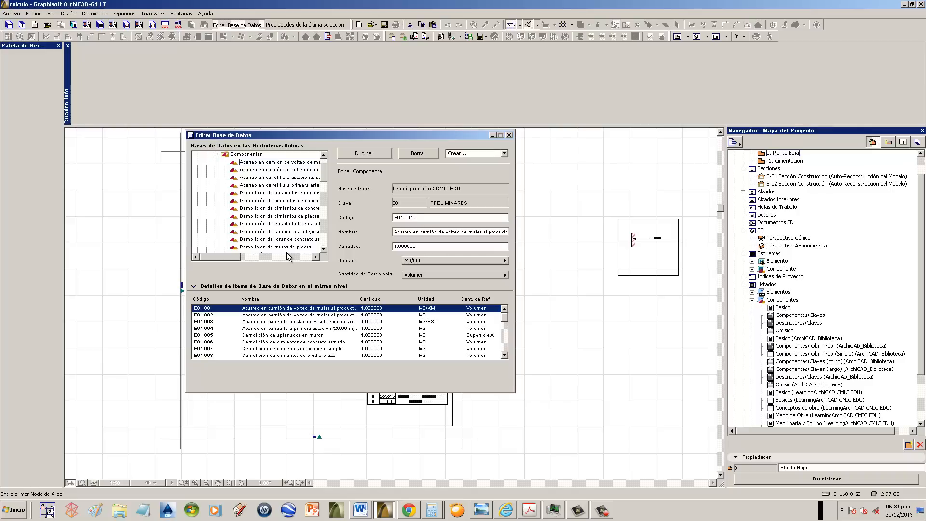
pyautogui.click(215, 155)
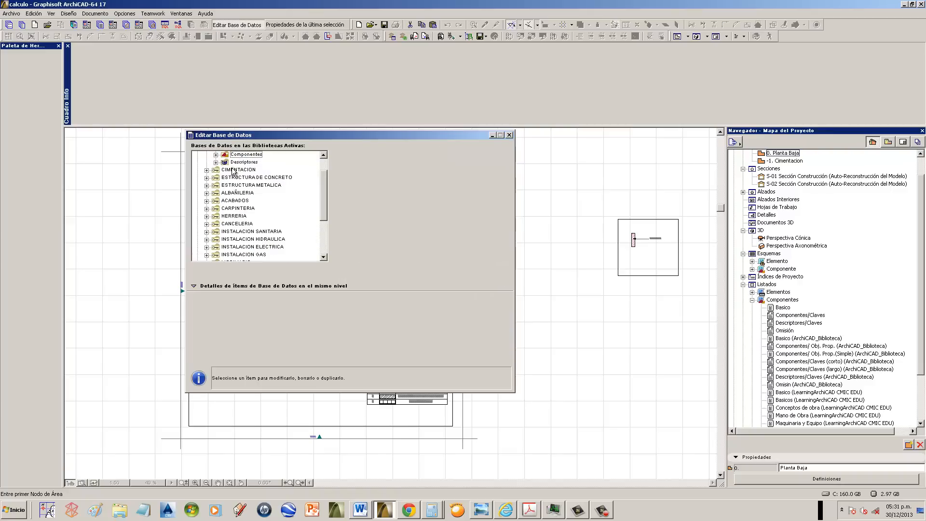
# - Compare the PRELIMINARES descriptors list with its first component, then collapse both lists and the PRELIMINARES key
pyautogui.click(239, 163)
pyautogui.click(216, 162)
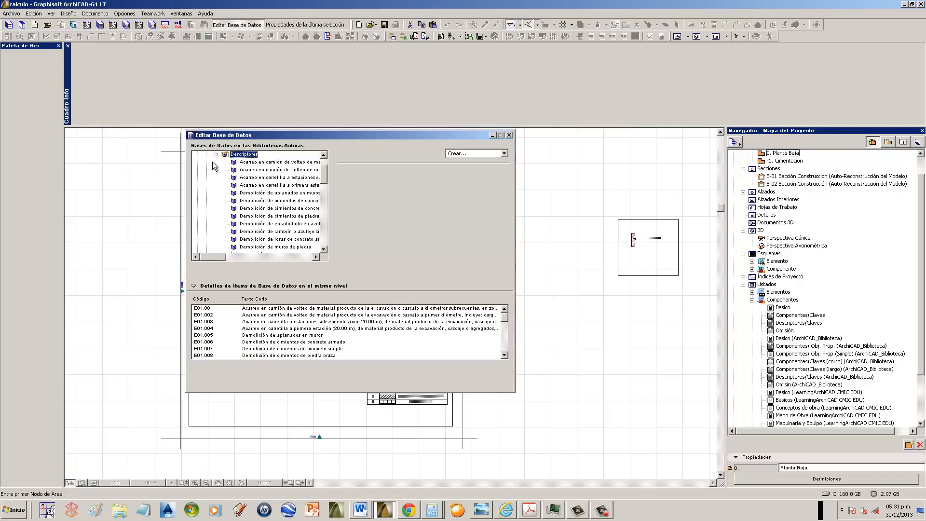
pyautogui.click(216, 154)
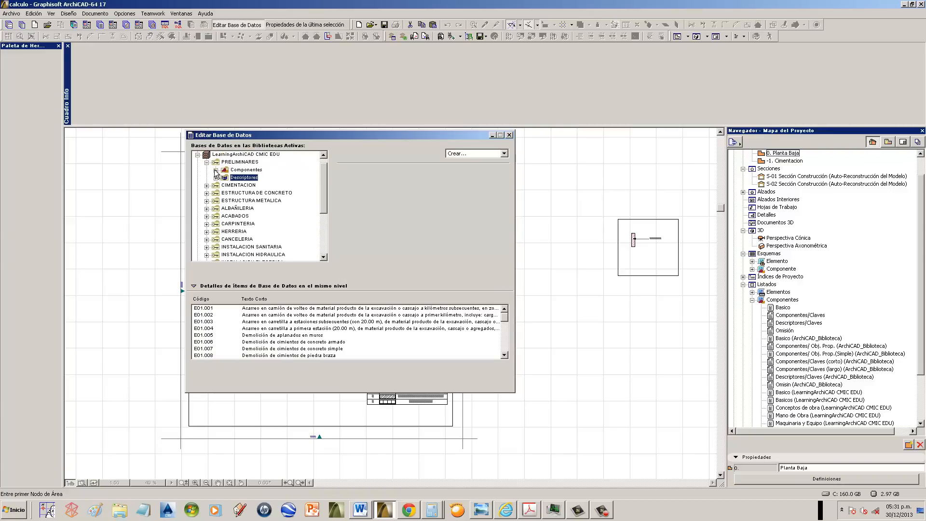
pyautogui.click(216, 170)
pyautogui.click(248, 164)
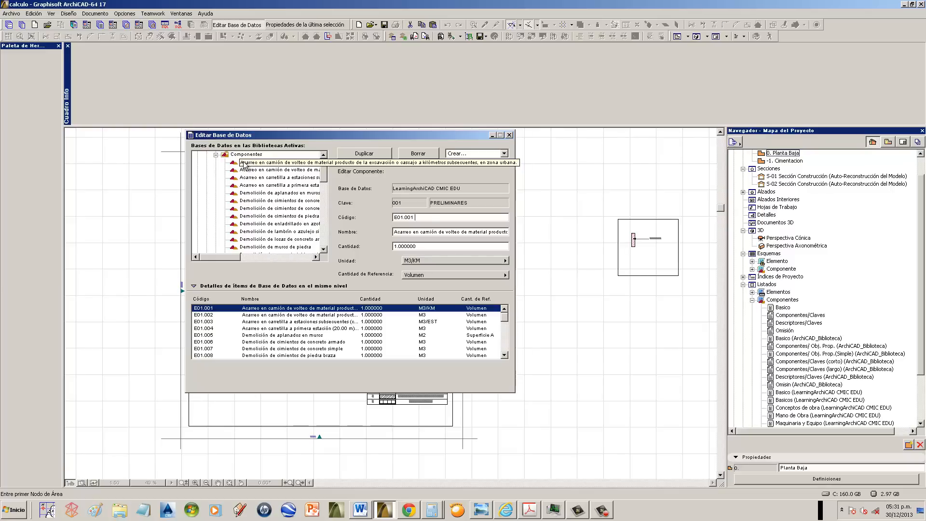
pyautogui.click(216, 154)
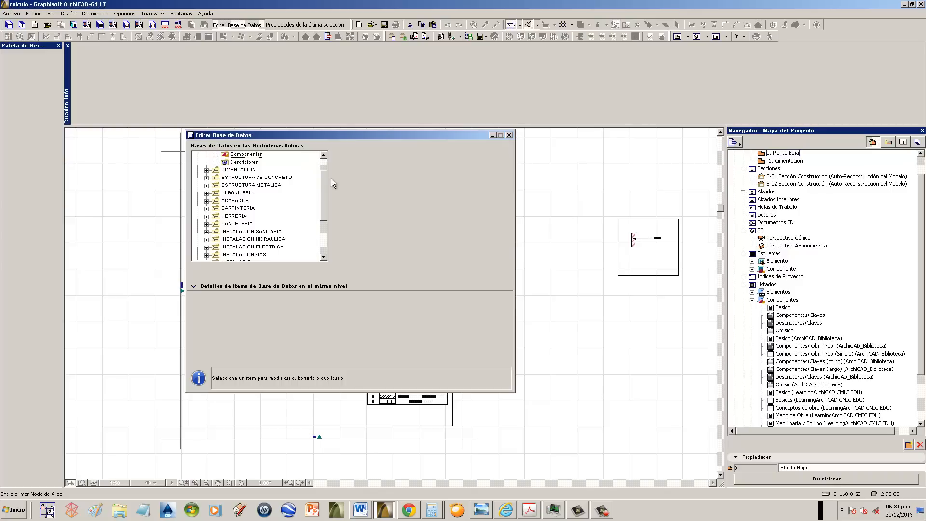
pyautogui.scroll(1, 325, 175)
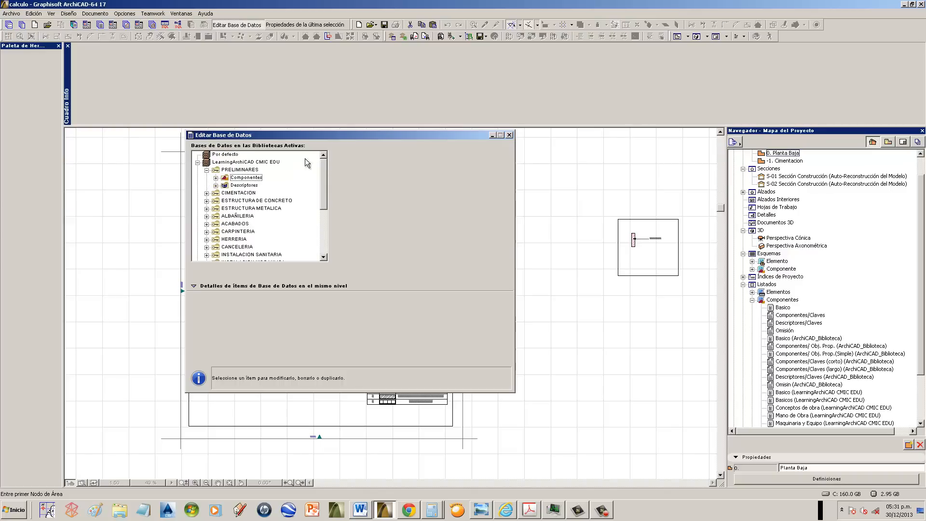
pyautogui.click(206, 171)
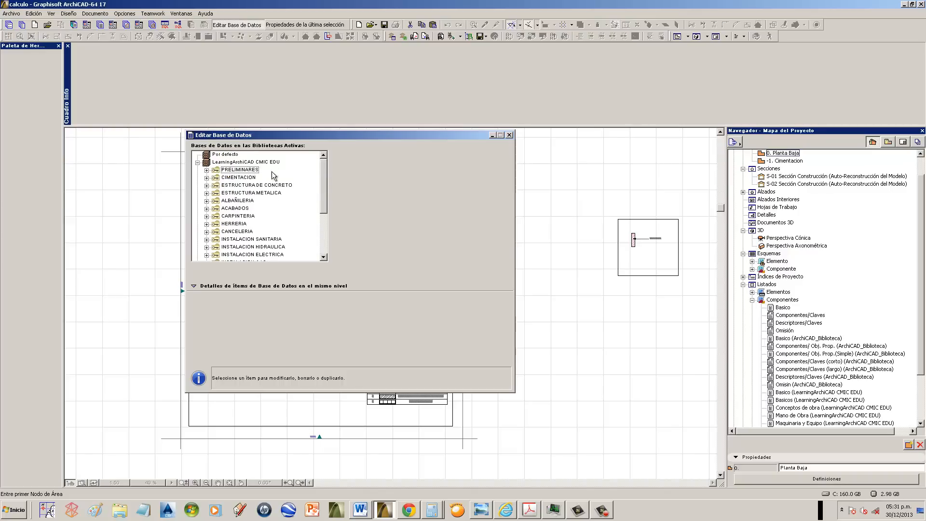
# - Review the PRELIMINARES and CIMENTACION keys and the components and descriptors groups under PRELIMINARES, then collapse that key
pyautogui.click(253, 170)
pyautogui.click(248, 178)
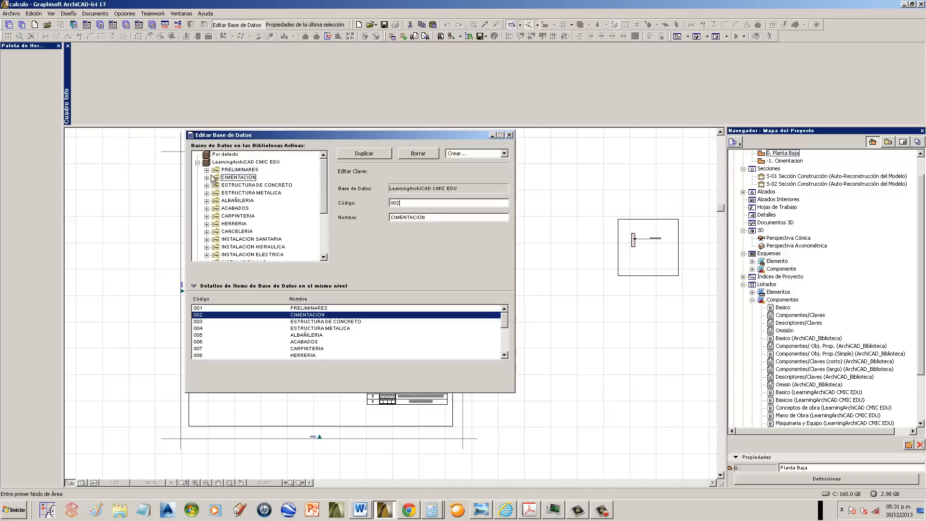
pyautogui.click(207, 170)
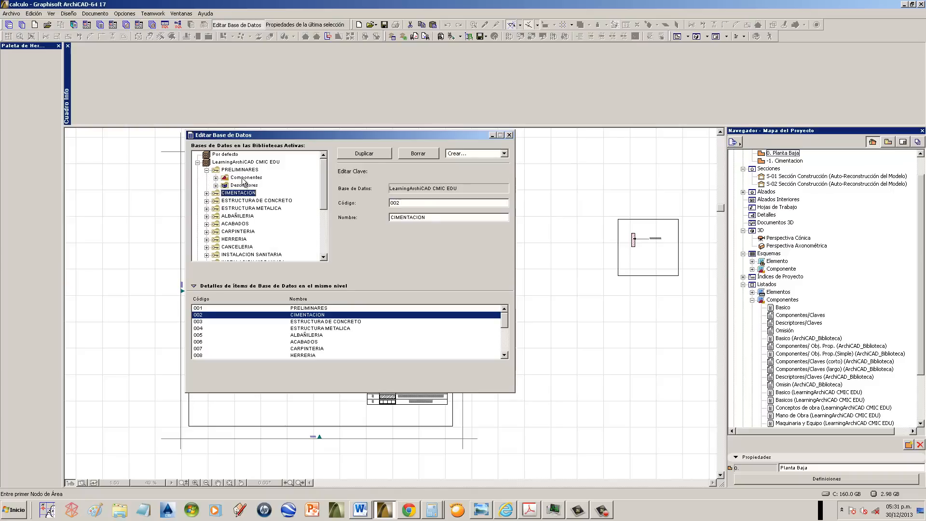
pyautogui.click(244, 178)
pyautogui.click(246, 185)
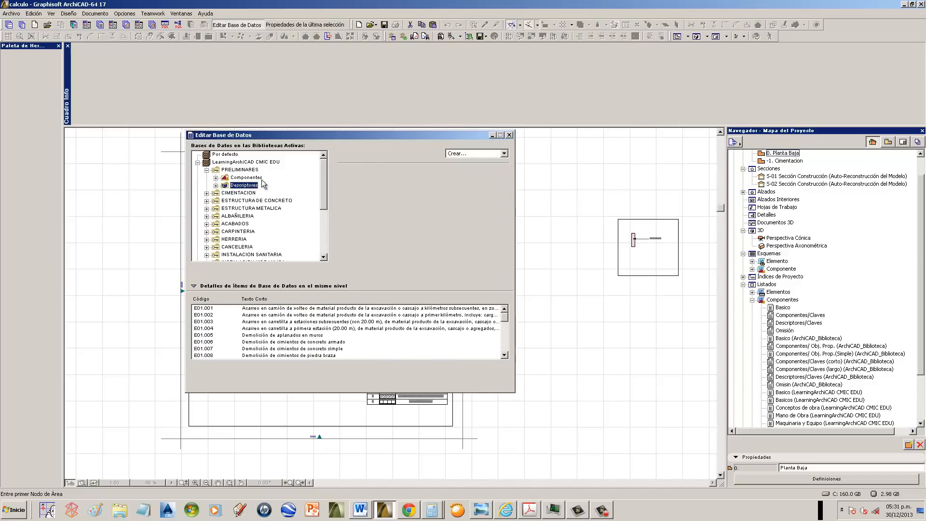
pyautogui.click(207, 170)
# - Expand the Unidades group of LearningArchiCAD CMIC EDU, examine the units from CART through KG, and collapse the group
pyautogui.moveTo(322, 186); pyautogui.dragTo(323, 230)
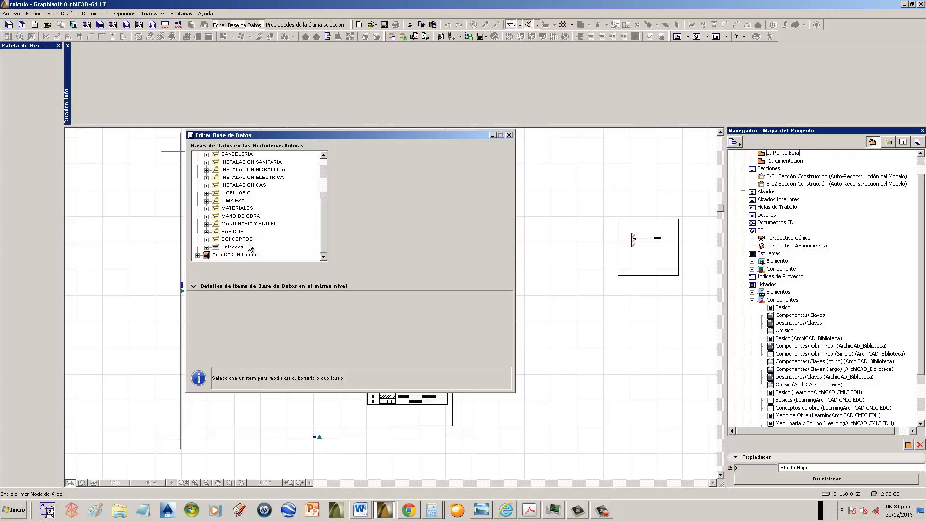
pyautogui.click(207, 247)
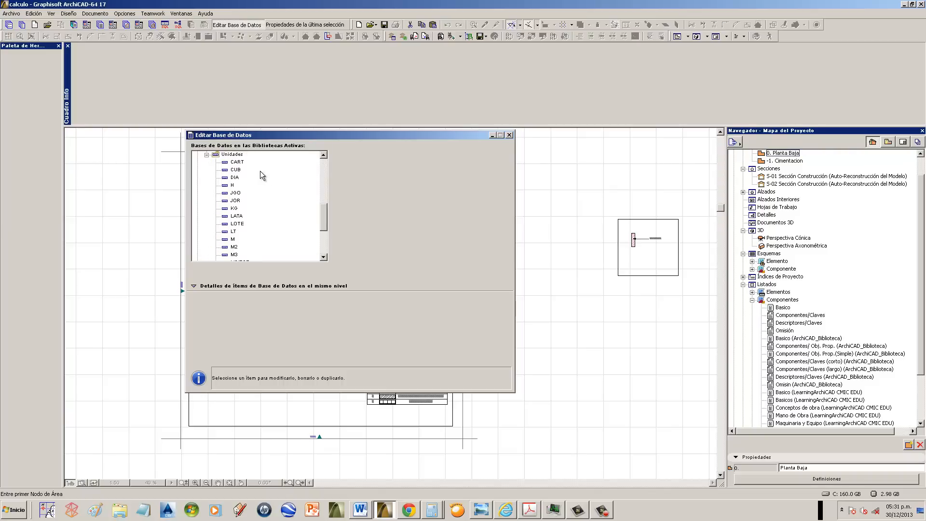
pyautogui.click(241, 163)
pyautogui.click(237, 170)
pyautogui.click(235, 178)
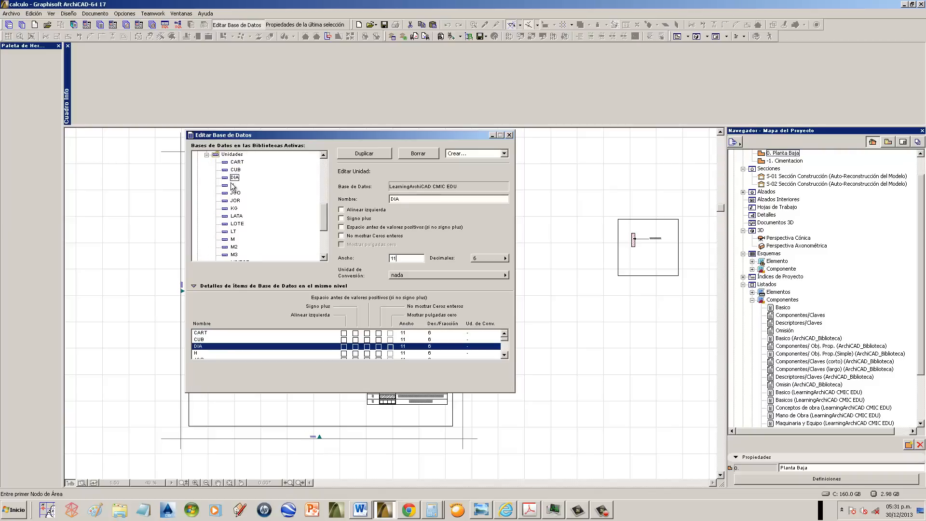
pyautogui.click(232, 185)
pyautogui.click(235, 192)
pyautogui.click(235, 201)
pyautogui.click(234, 208)
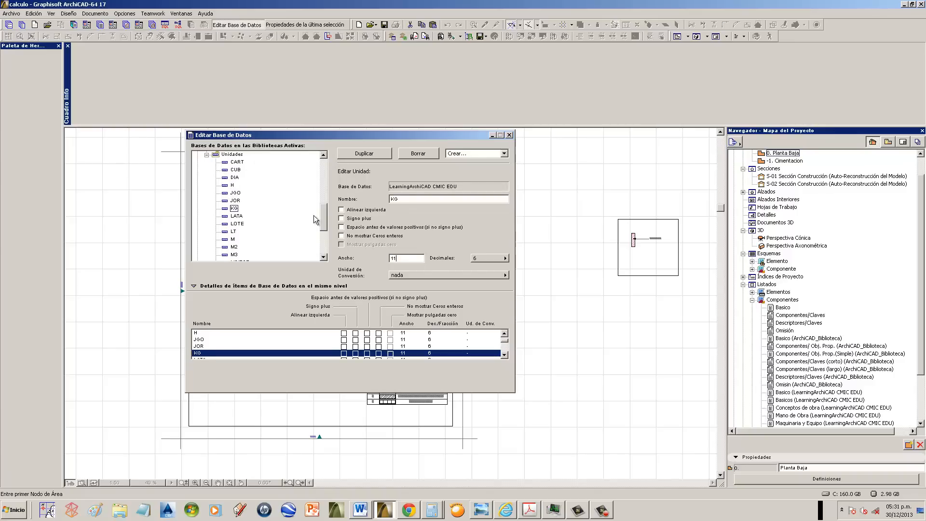
pyautogui.click(206, 154)
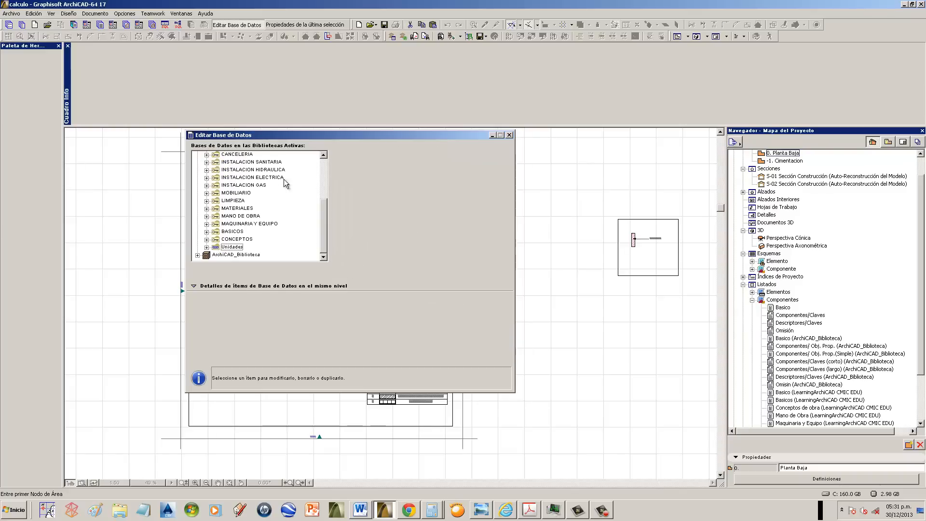
# - Examine the codes and names of the PRELIMINARES, CIMENTACION, ESTRUCTURA DE CONCRETO and ESTRUCTURA METALICA keys, then collapse PRELIMINARES
pyautogui.moveTo(325, 217); pyautogui.dragTo(328, 170)
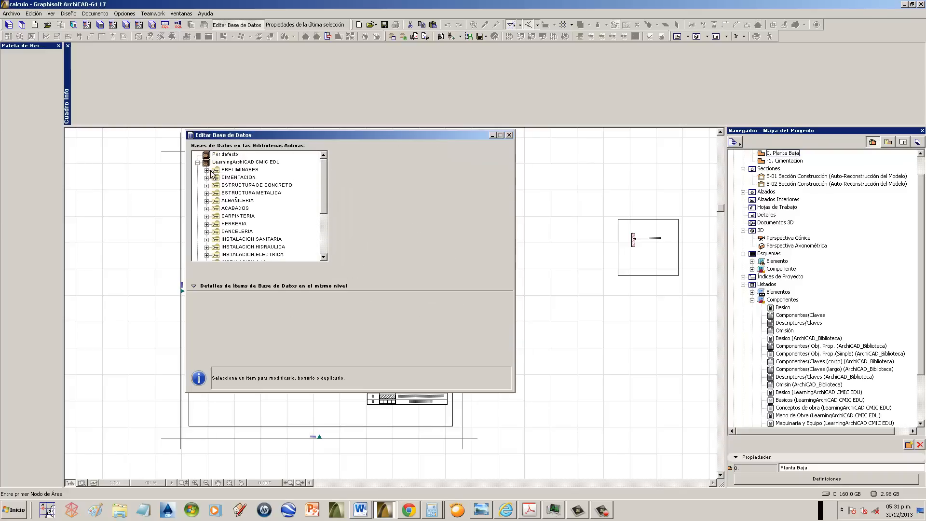
pyautogui.click(207, 170)
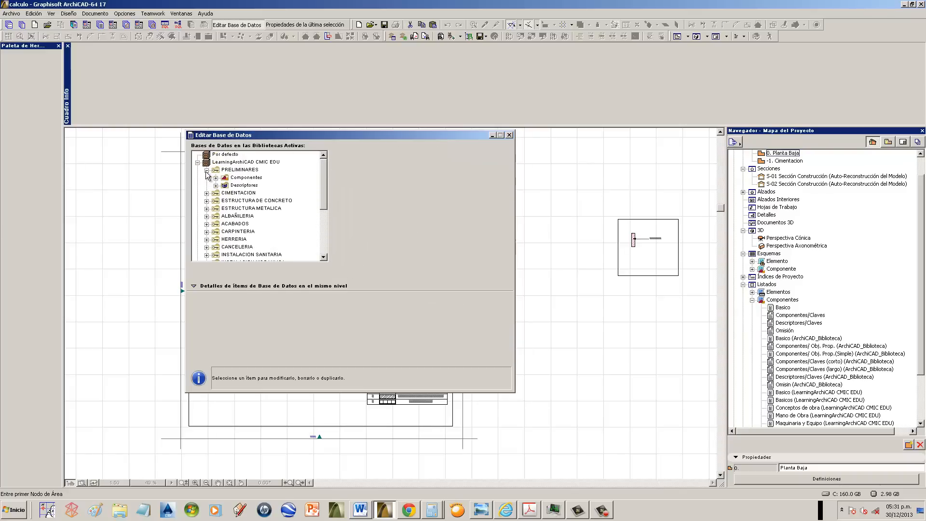
pyautogui.click(243, 170)
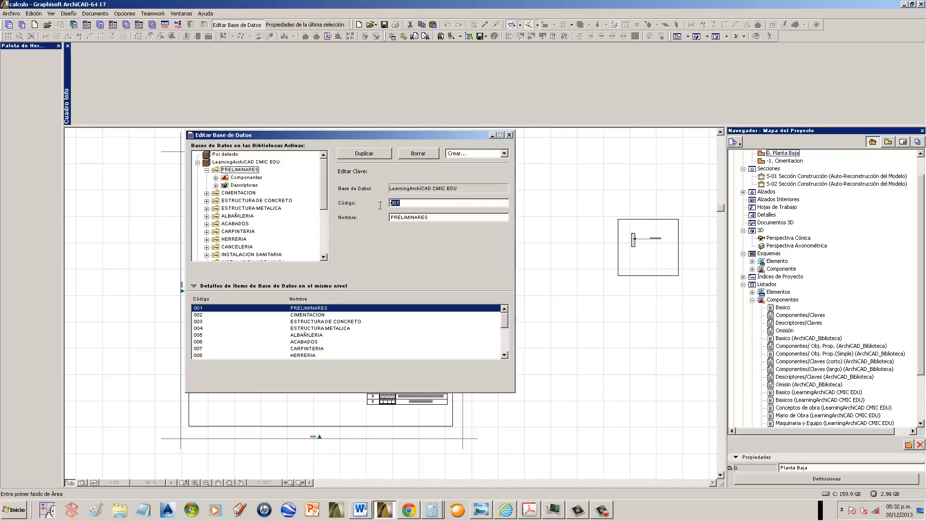
pyautogui.click(249, 194)
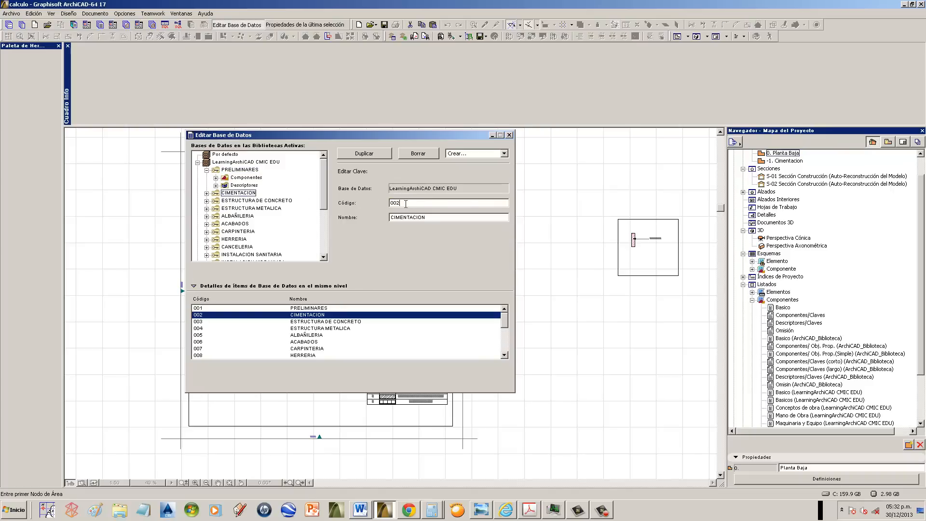
pyautogui.click(287, 201)
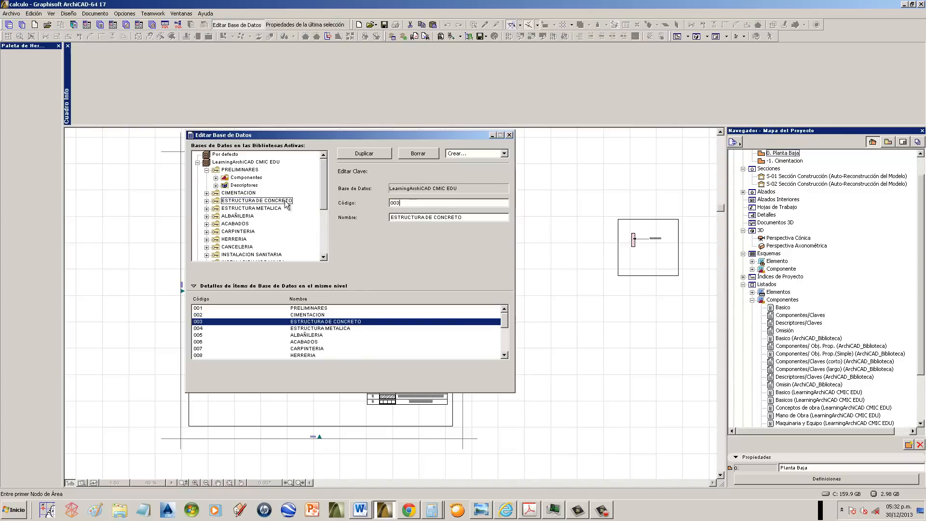
pyautogui.click(278, 208)
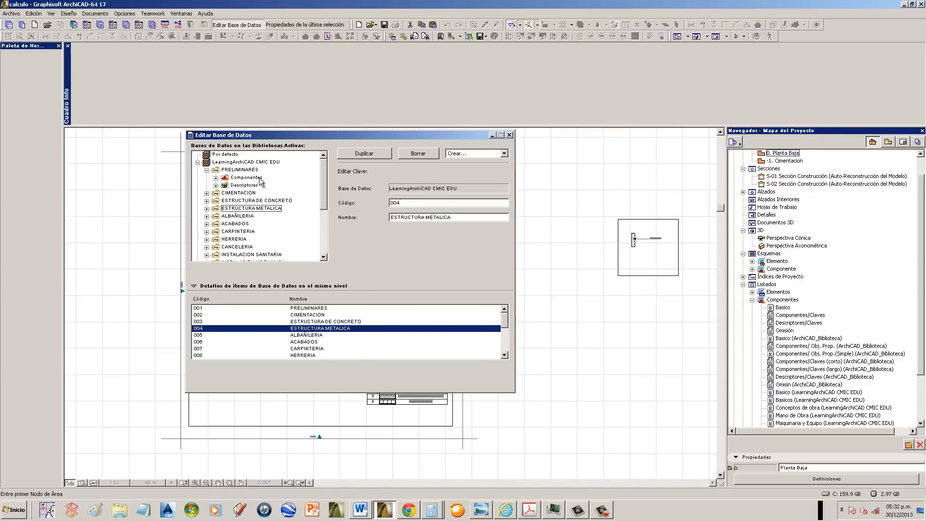
pyautogui.click(206, 170)
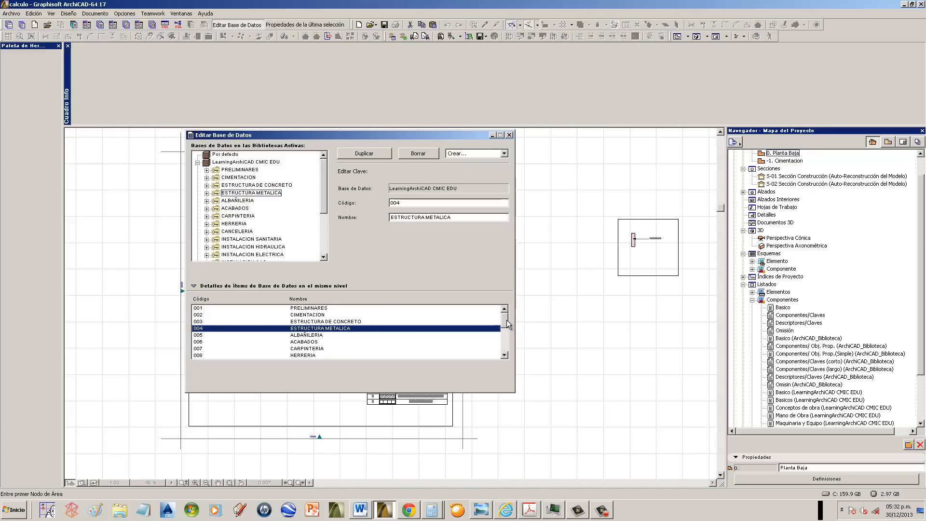
# - Review the key codes in the same-level item details, checking the first three keys and reading through to CONCEPTOS
pyautogui.moveTo(504, 320); pyautogui.dragTo(505, 327)
pyautogui.click(200, 309)
pyautogui.click(202, 315)
pyautogui.click(203, 320)
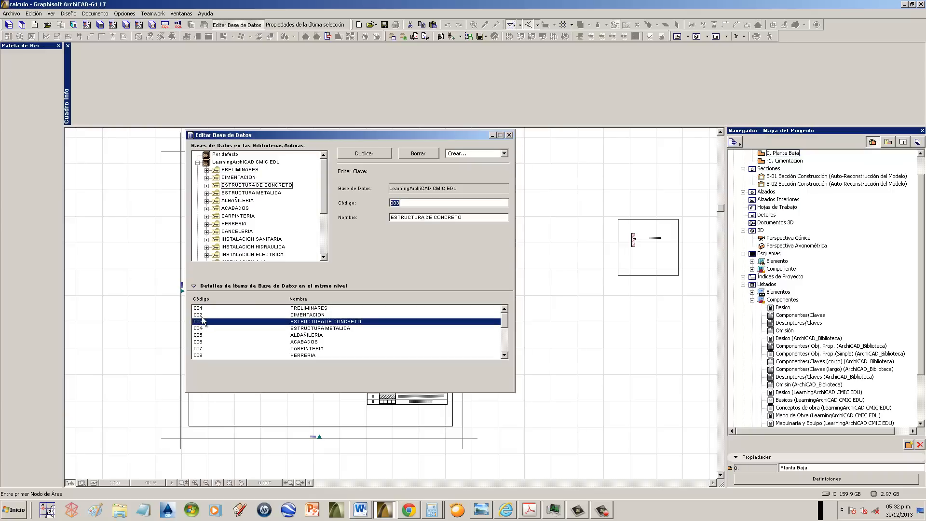
pyautogui.click(201, 308)
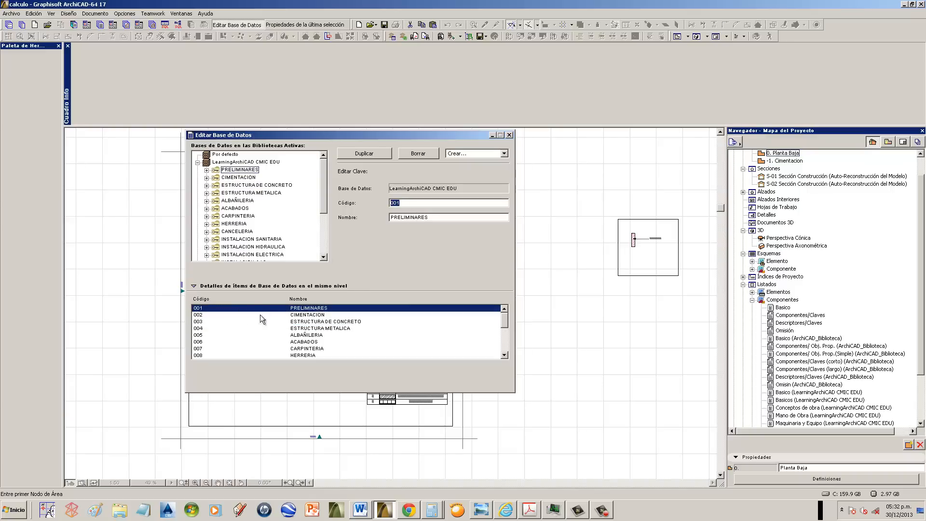
pyautogui.scroll(-4, 497, 321)
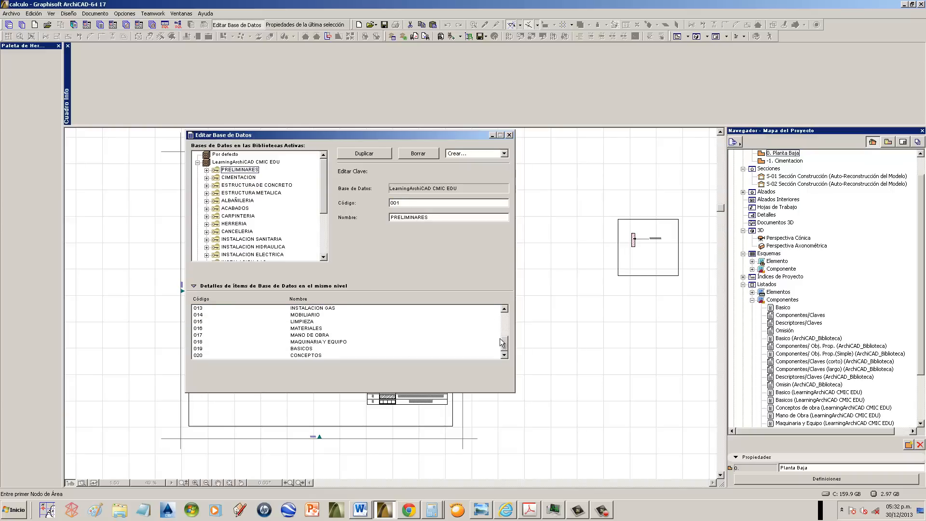
pyautogui.scroll(4, 497, 307)
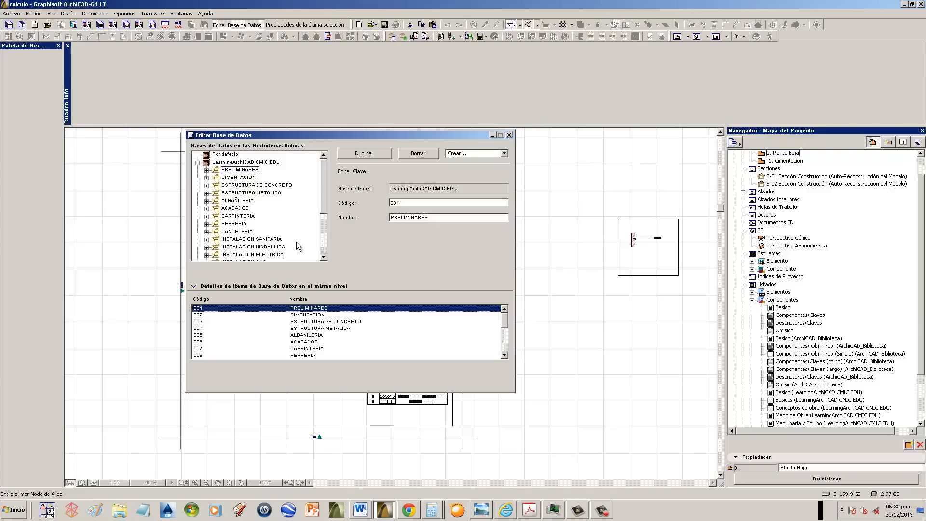
# - Expand the PRELIMINARES components and compare the details of components E01.001 and E01.002
pyautogui.click(207, 169)
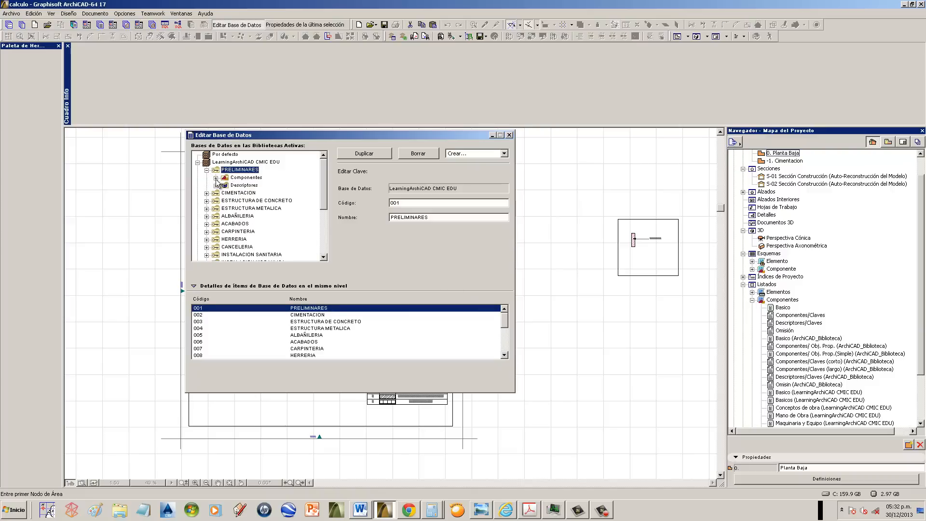
pyautogui.click(216, 178)
pyautogui.click(262, 162)
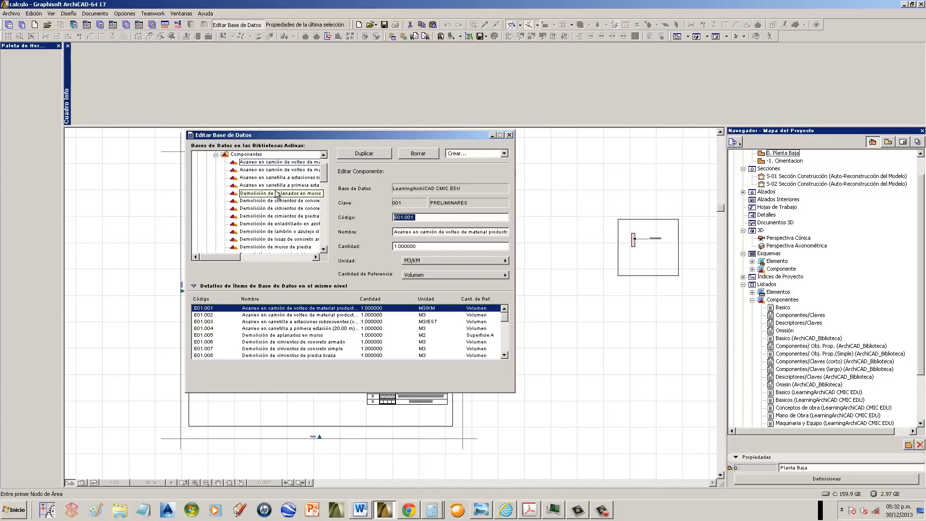
pyautogui.click(283, 170)
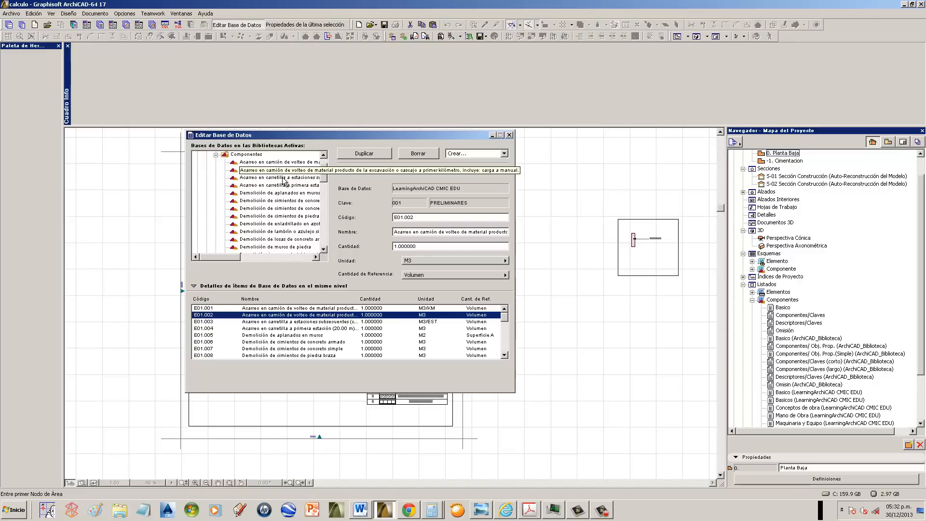
pyautogui.click(265, 163)
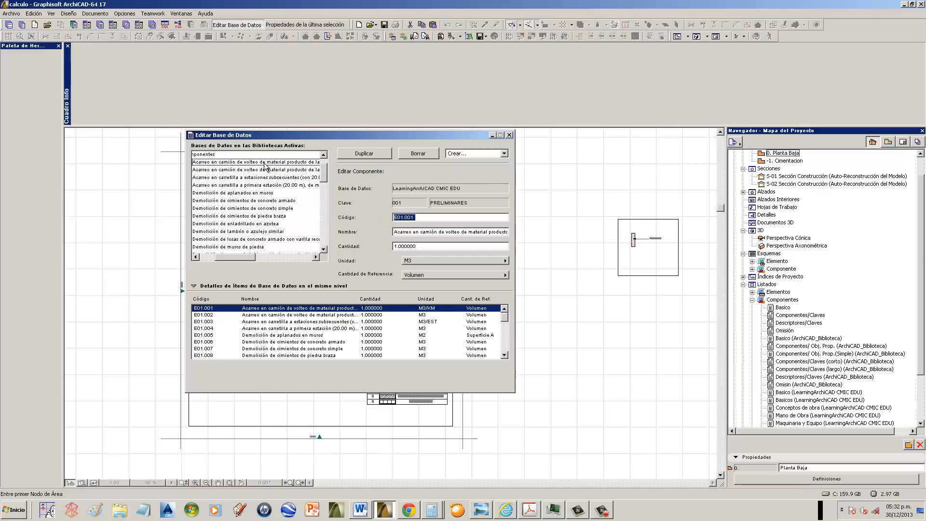
# - Examine the code and read the full name of the PRELIMINARES component E01.001 through to its end
pyautogui.doubleClick(434, 218)
pyautogui.moveTo(393, 232)
pyautogui.mouseDown()
pyautogui.moveTo(479, 232)
pyautogui.moveTo(389, 248)
pyautogui.mouseUp()
pyautogui.moveTo(236, 257); pyautogui.dragTo(231, 255)
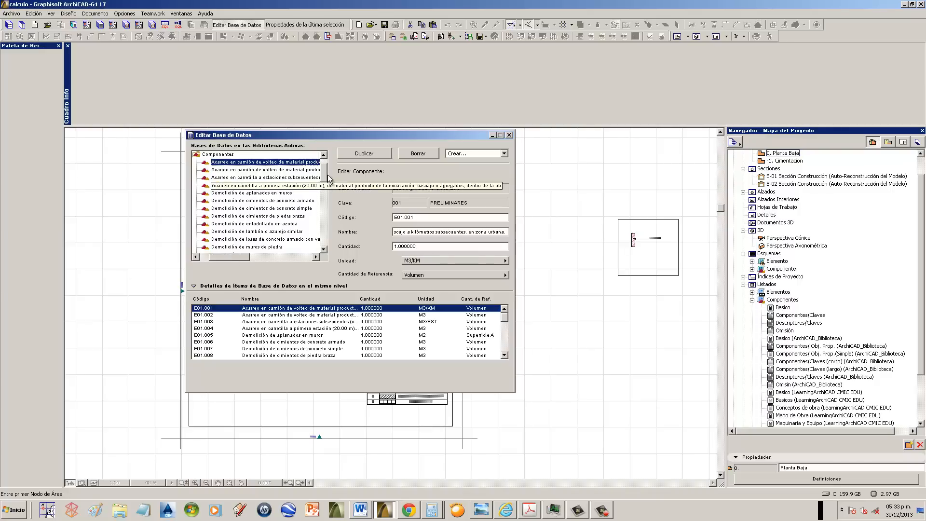
# - Expand ArchiCAD_Biblioteca and examine the Hormigón key's first hormigón component, its bloque de hormigón component and the Forjado de hormigón armado descriptor
pyautogui.click(323, 217)
pyautogui.moveTo(322, 213); pyautogui.dragTo(323, 242)
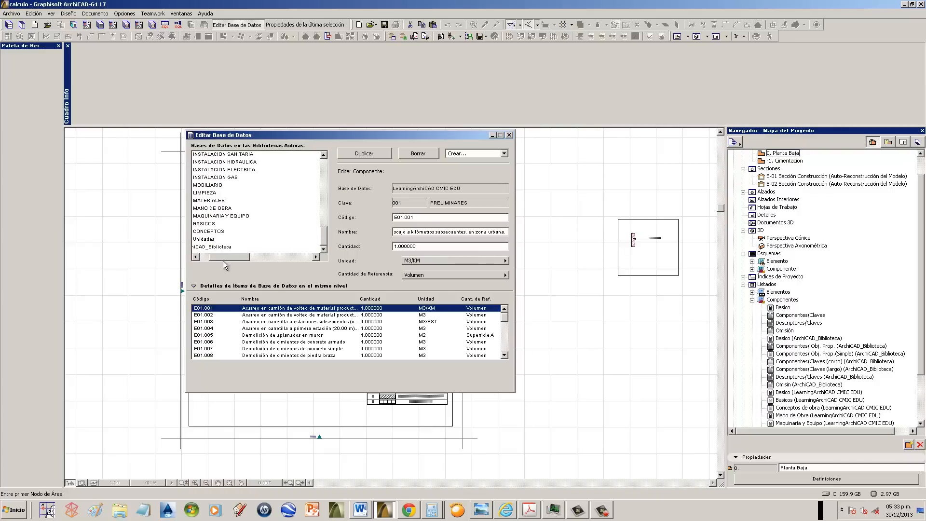
pyautogui.moveTo(223, 258); pyautogui.dragTo(208, 258)
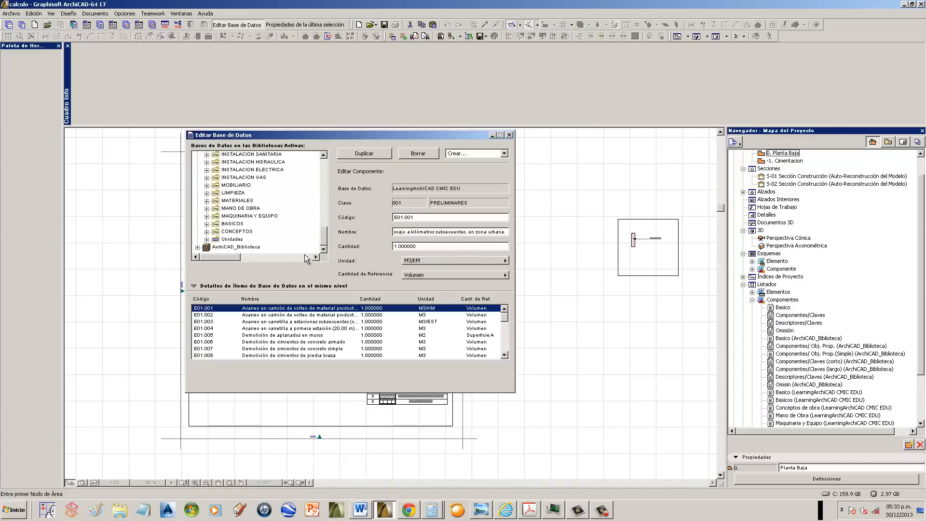
pyautogui.click(197, 246)
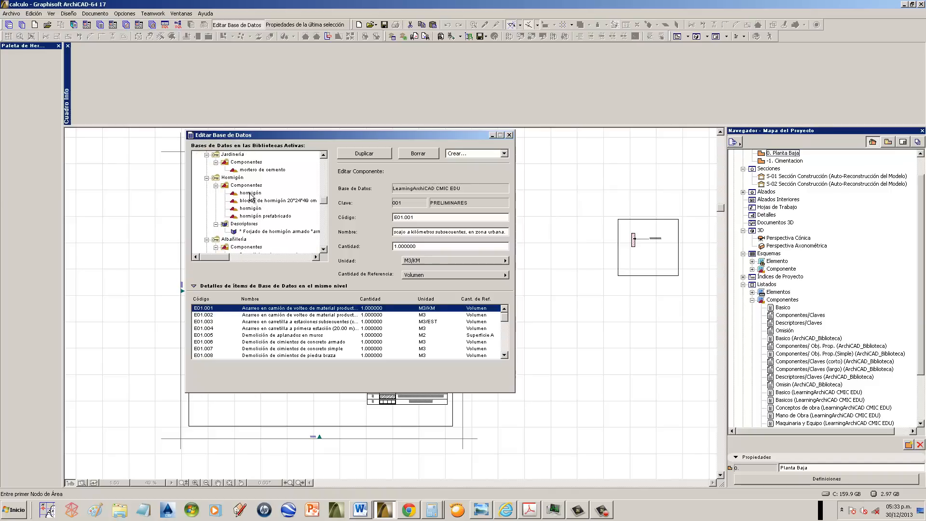
pyautogui.click(250, 193)
pyautogui.moveTo(426, 245); pyautogui.dragTo(367, 246)
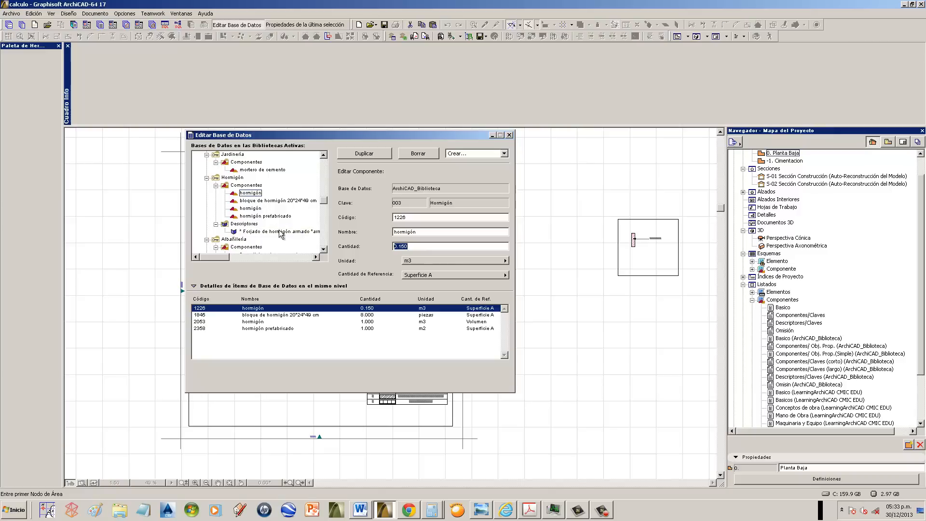
pyautogui.click(254, 201)
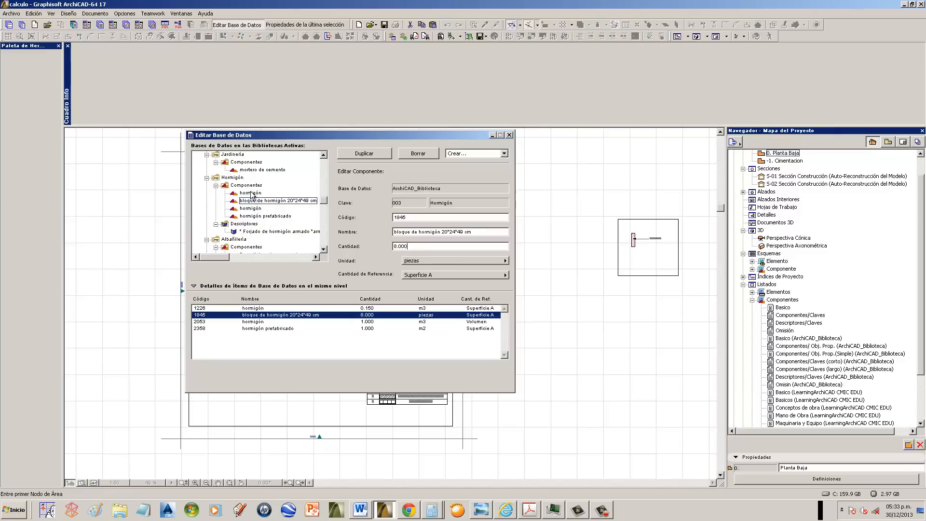
pyautogui.click(255, 233)
pyautogui.click(255, 237)
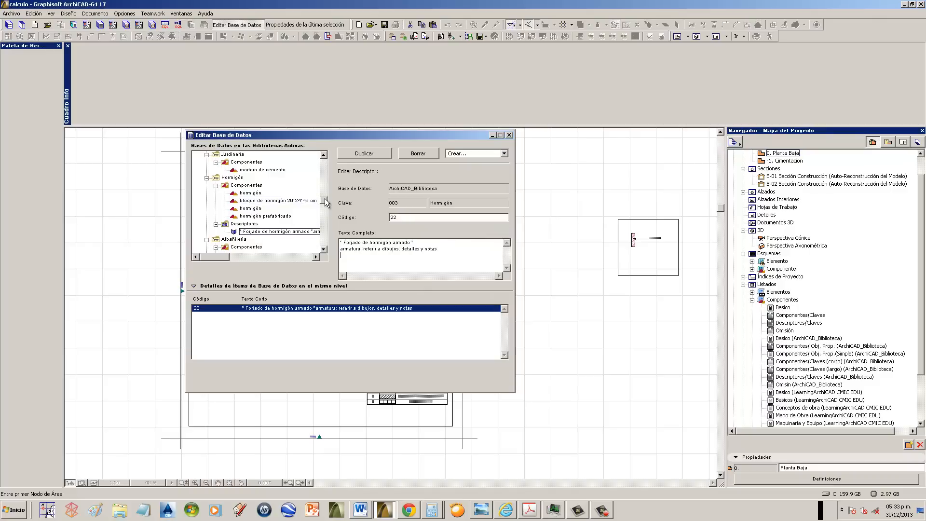
# - Compare the details of the mortero components 1225 and 1329 under the Albañilería key
pyautogui.scroll(-6, 255, 213)
pyautogui.click(255, 193)
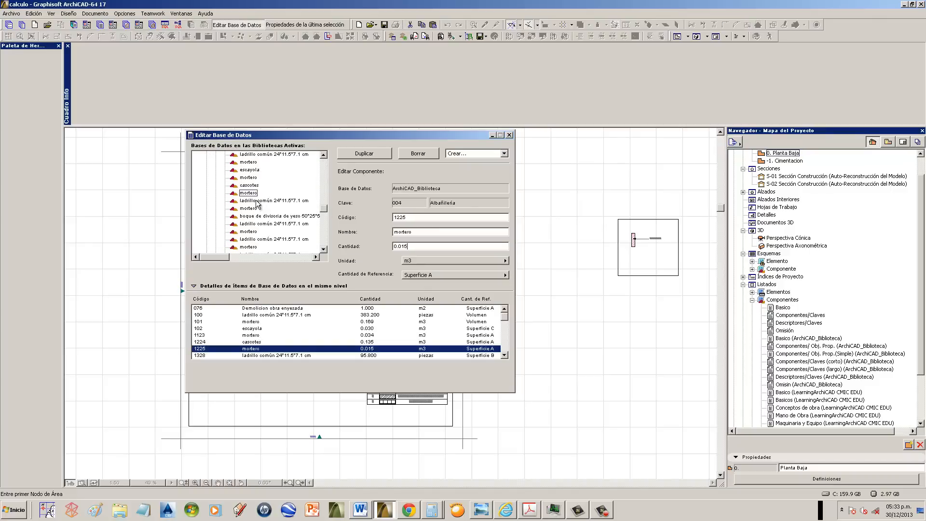
pyautogui.click(257, 208)
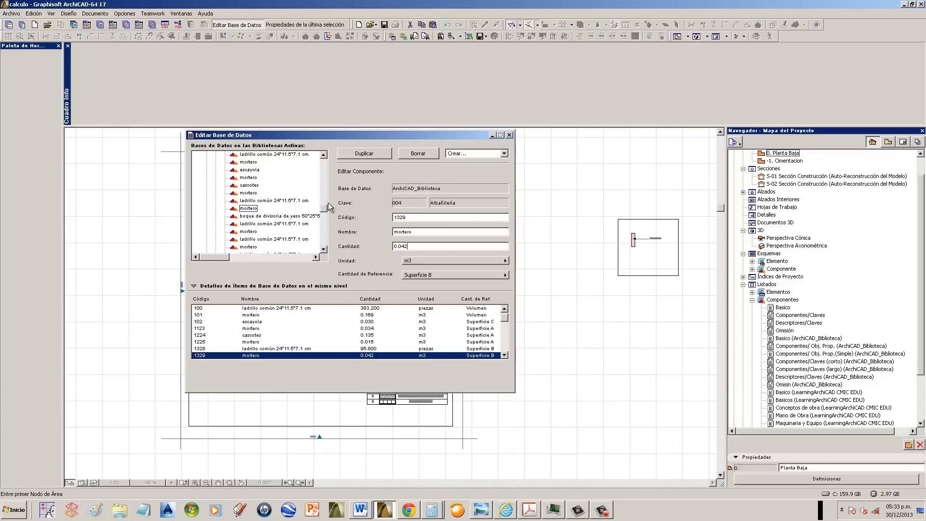
# - Return to the PRELIMINARES components of LearningArchiCAD CMIC EDU, compare E01.001 with E01.002, and review the available Unidad options
pyautogui.moveTo(324, 209); pyautogui.dragTo(324, 165)
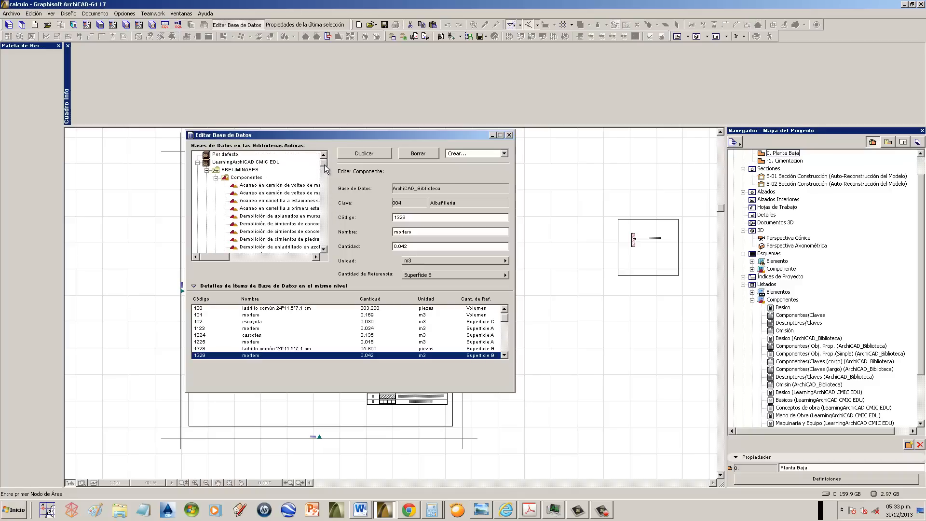
pyautogui.click(274, 187)
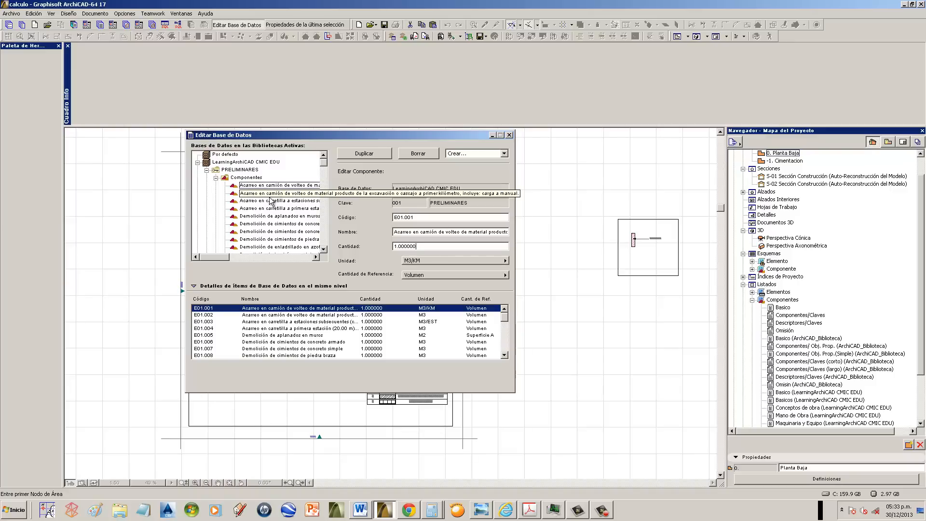
pyautogui.click(270, 193)
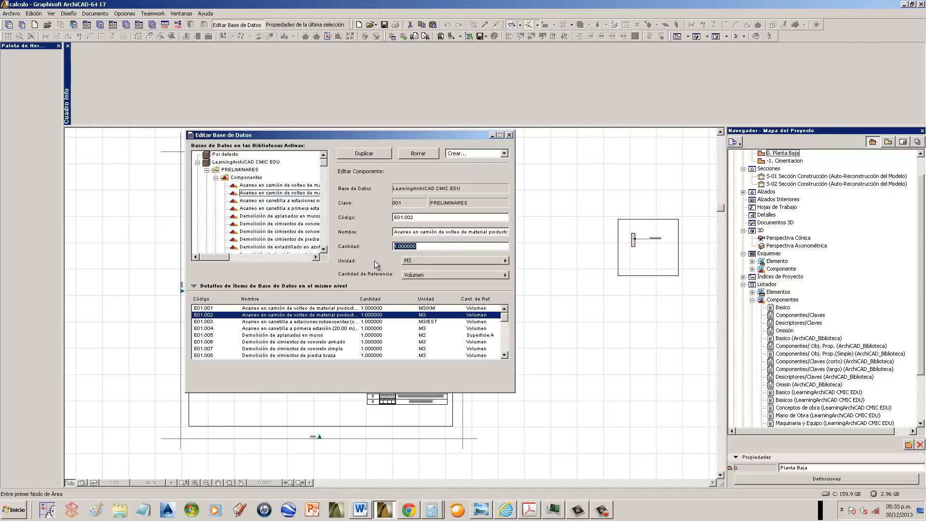
pyautogui.click(355, 262)
pyautogui.click(413, 261)
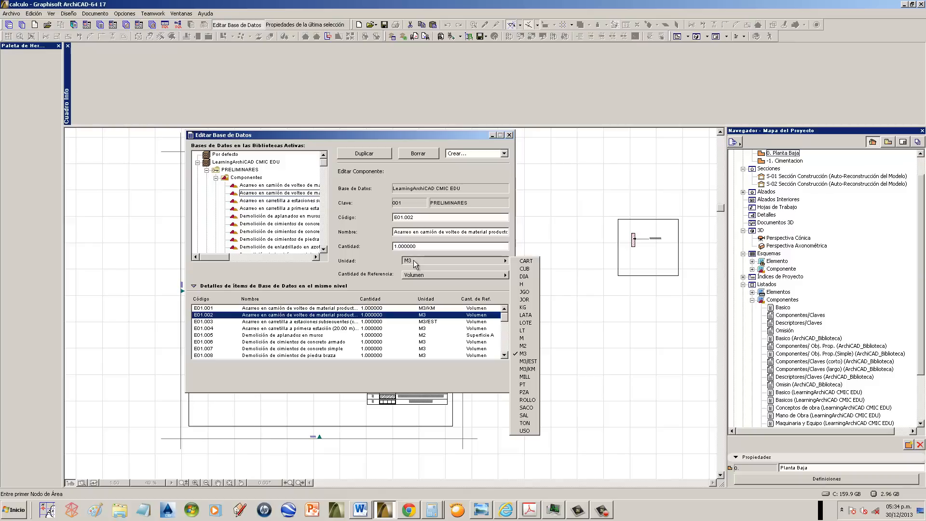
pyautogui.click(218, 181)
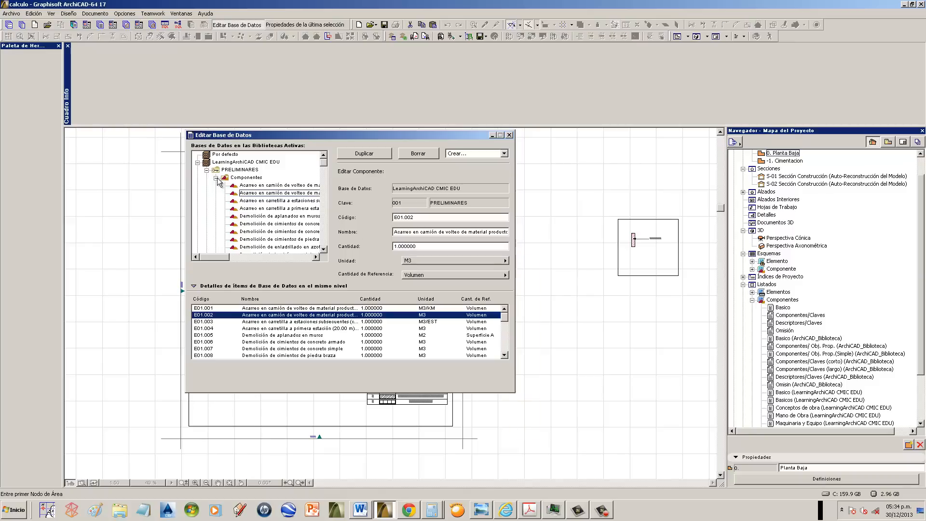
# - Collapse the PRELIMINARES group and check the key details from PRELIMINARES through ESTRUCTURA METALICA
pyautogui.click(216, 178)
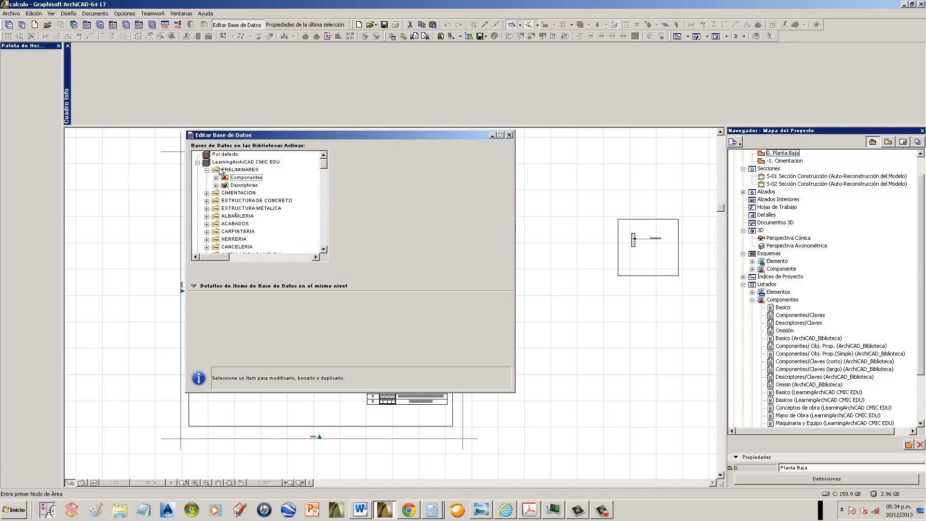
pyautogui.click(206, 170)
pyautogui.click(231, 170)
pyautogui.click(232, 178)
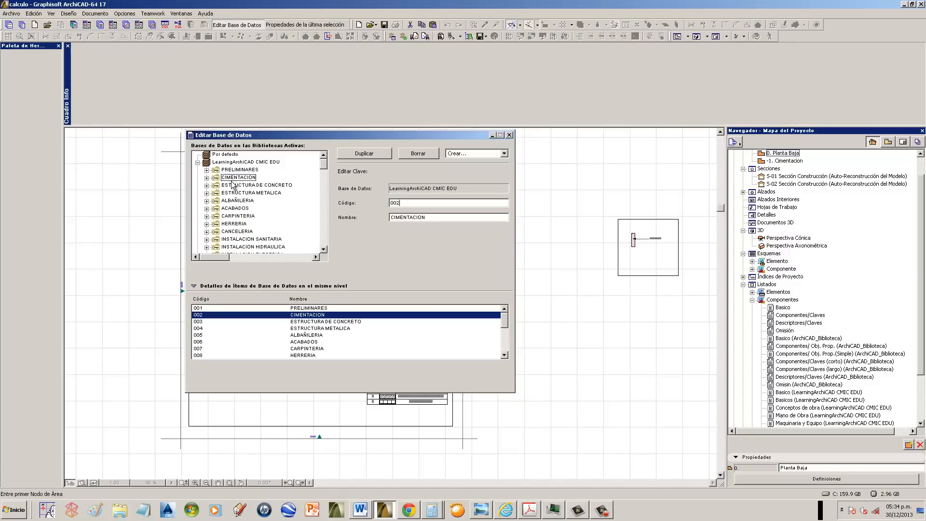
pyautogui.click(232, 185)
pyautogui.click(235, 193)
# - Expand CIMENTACION and PRELIMINARES, go through PRELIMINARES components E01.001 to E01.005, and collapse the component list
pyautogui.click(207, 177)
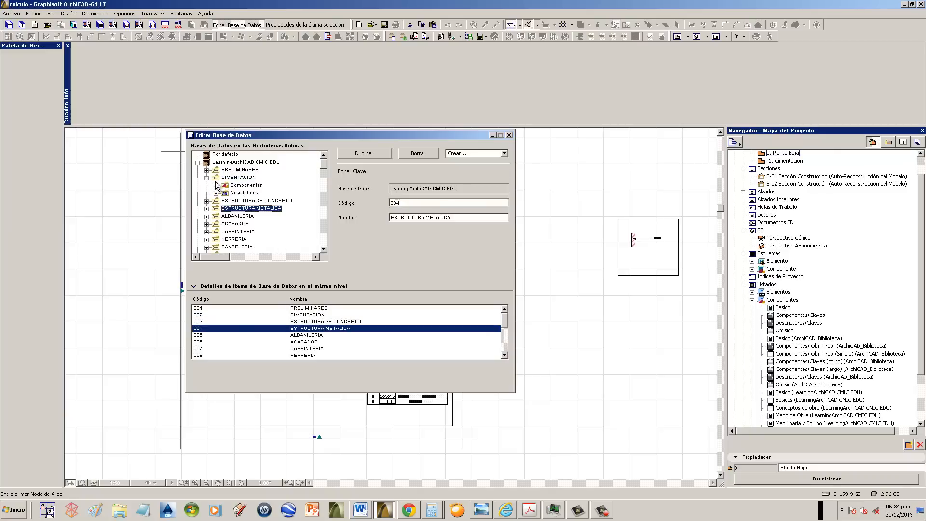
pyautogui.click(206, 170)
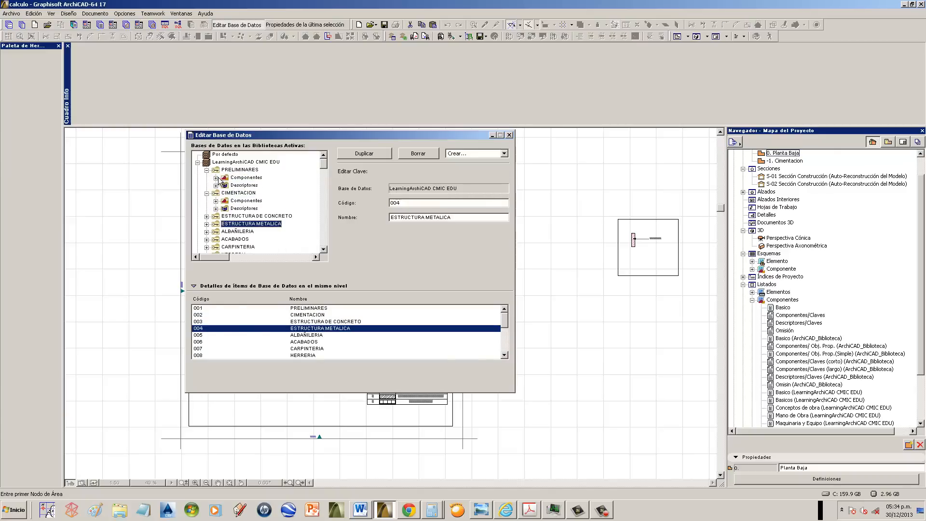
pyautogui.click(216, 177)
pyautogui.click(255, 164)
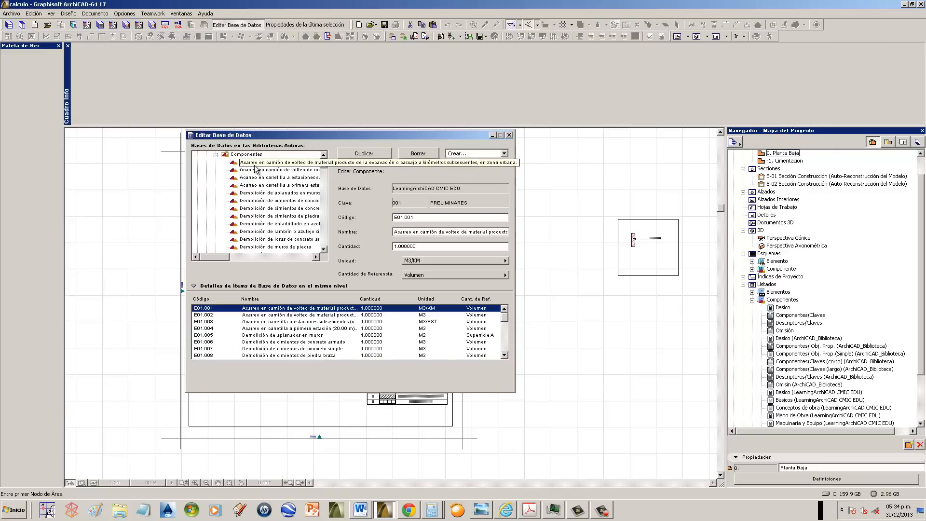
pyautogui.press('Down')
pyautogui.press('Down')
pyautogui.press('Down')
pyautogui.press('Down')
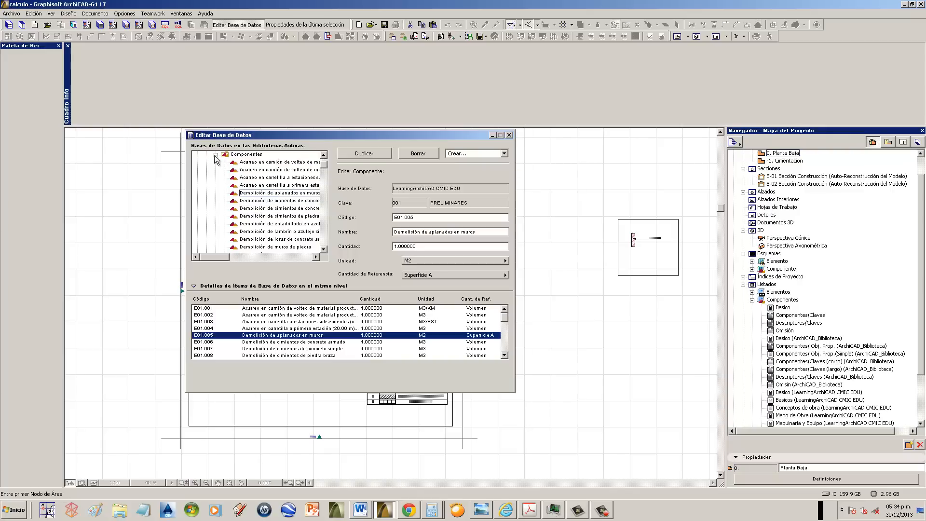
pyautogui.click(216, 155)
pyautogui.scroll(1, 323, 166)
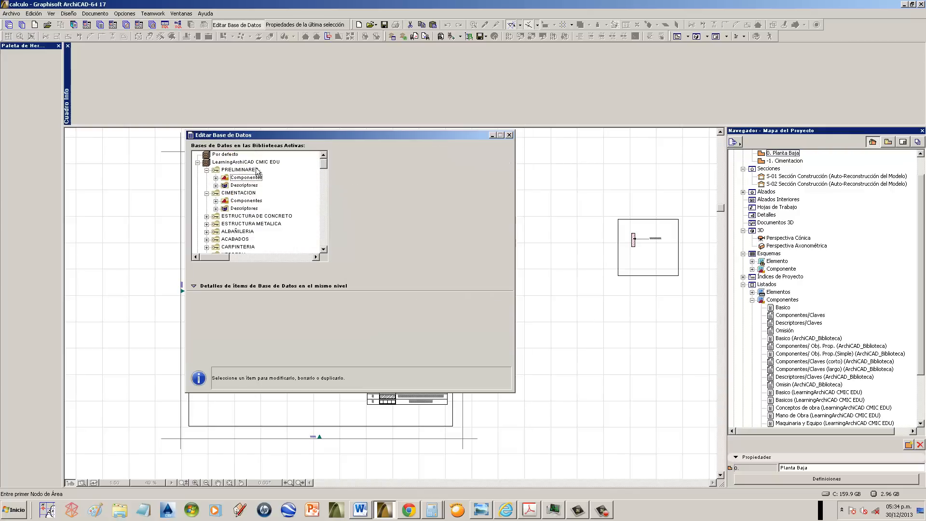
# - Collapse CIMENTACION, examine the PRELIMINARES key and its first descriptor, and collapse the descriptors and the PRELIMINARES group
pyautogui.click(240, 170)
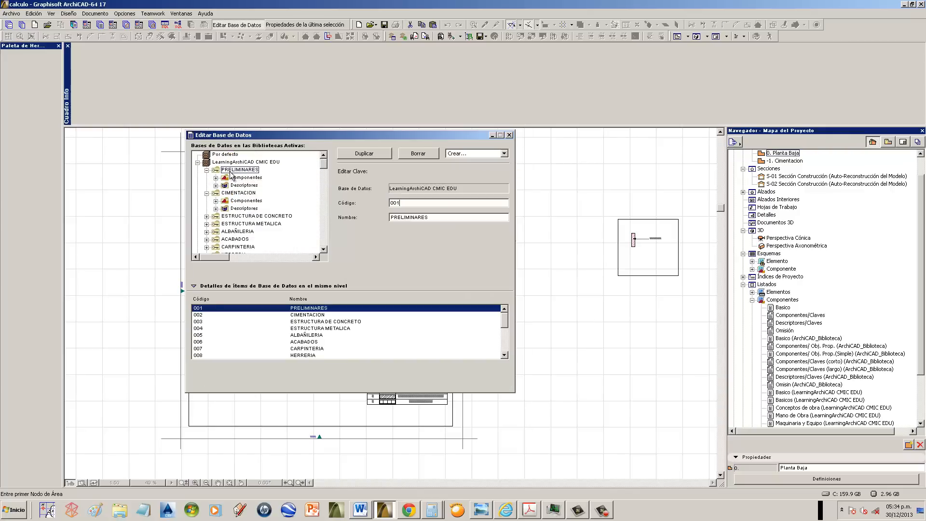
pyautogui.click(206, 192)
pyautogui.click(257, 171)
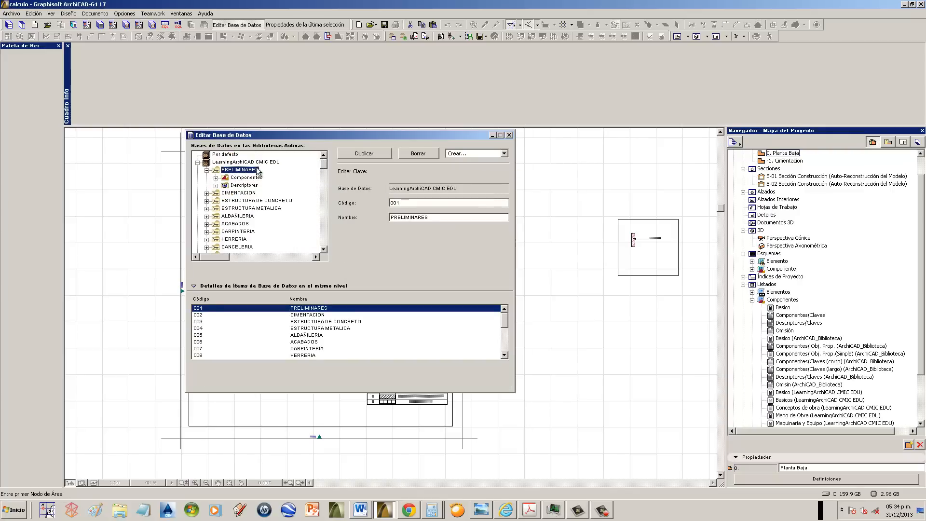
pyautogui.click(216, 186)
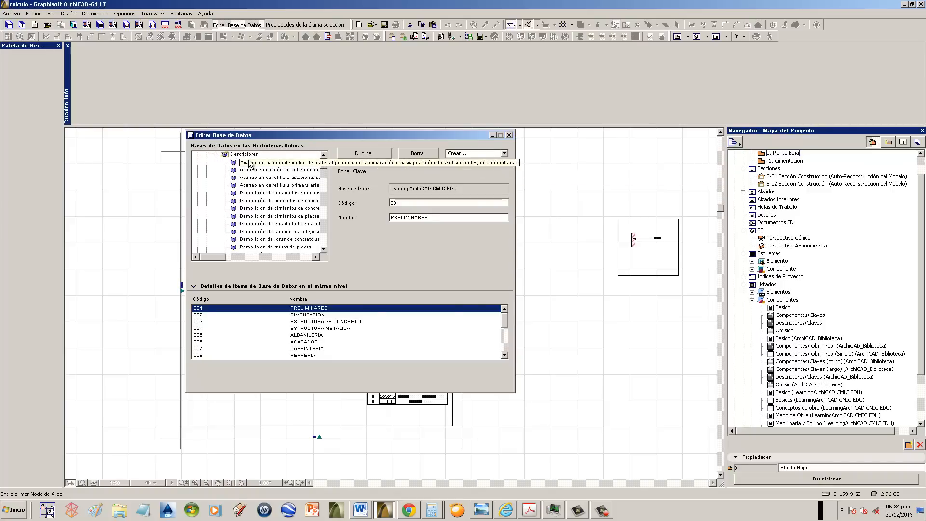
pyautogui.click(249, 163)
pyautogui.click(216, 155)
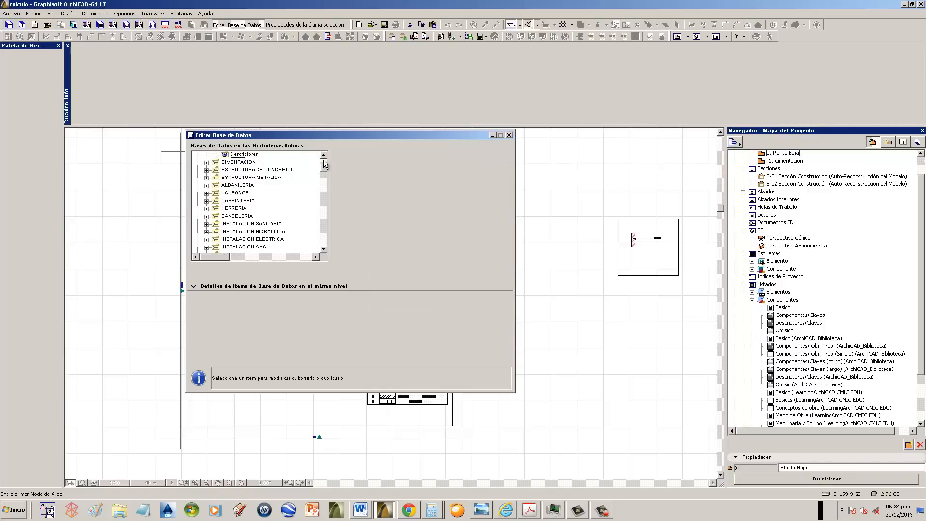
pyautogui.click(324, 159)
pyautogui.click(206, 171)
# - Expand the MATERIALES components and compare the details of Aceite Lubricante, Diesel, Abrazadera 13 mm, Ácido muriático and Alambrón liso de 1/4"
pyautogui.scroll(-4, 215, 220)
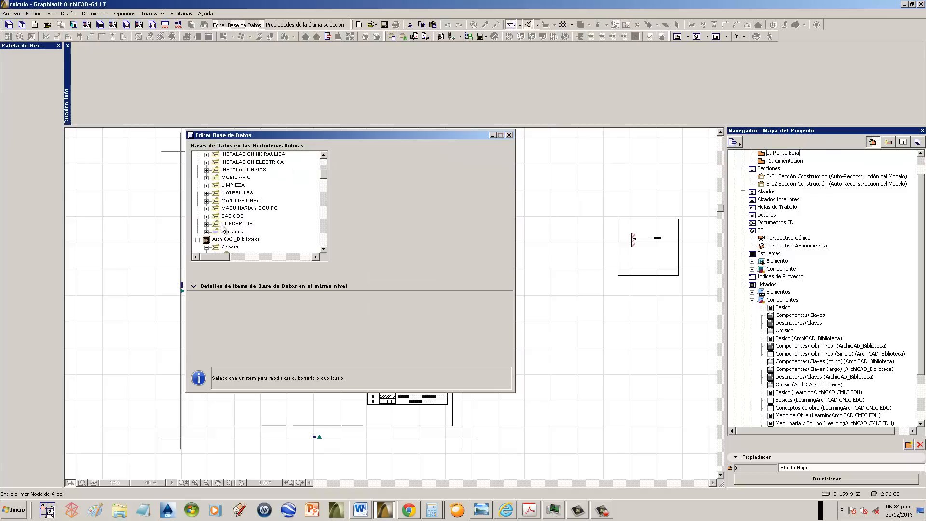
pyautogui.click(207, 192)
pyautogui.click(216, 201)
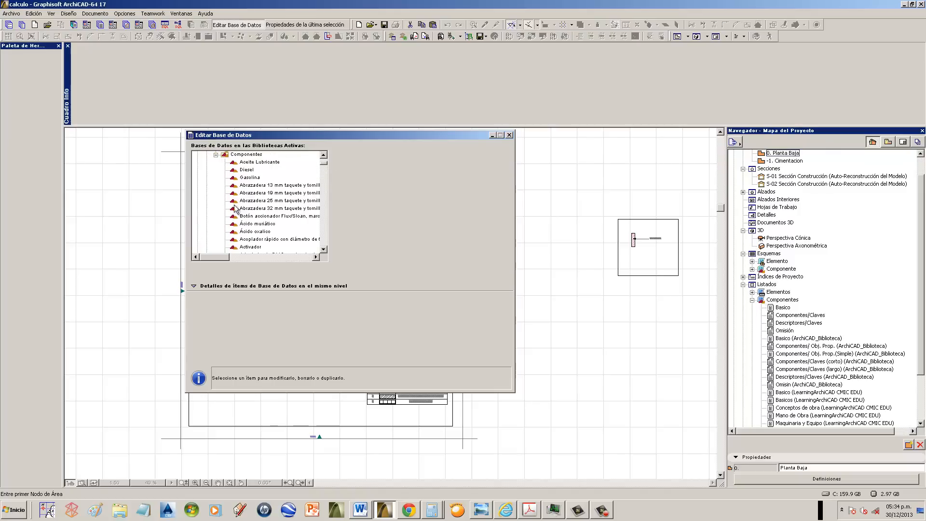
pyautogui.click(253, 163)
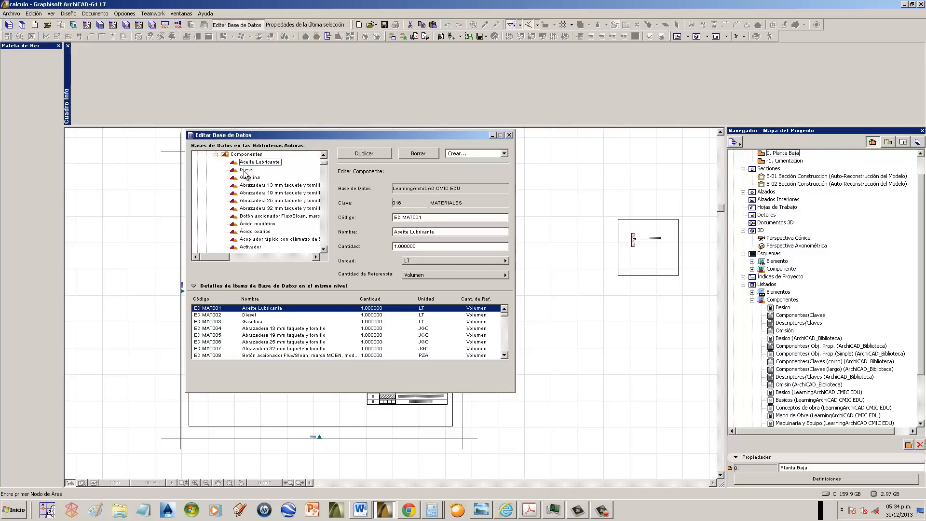
pyautogui.click(247, 170)
pyautogui.click(258, 163)
pyautogui.click(252, 187)
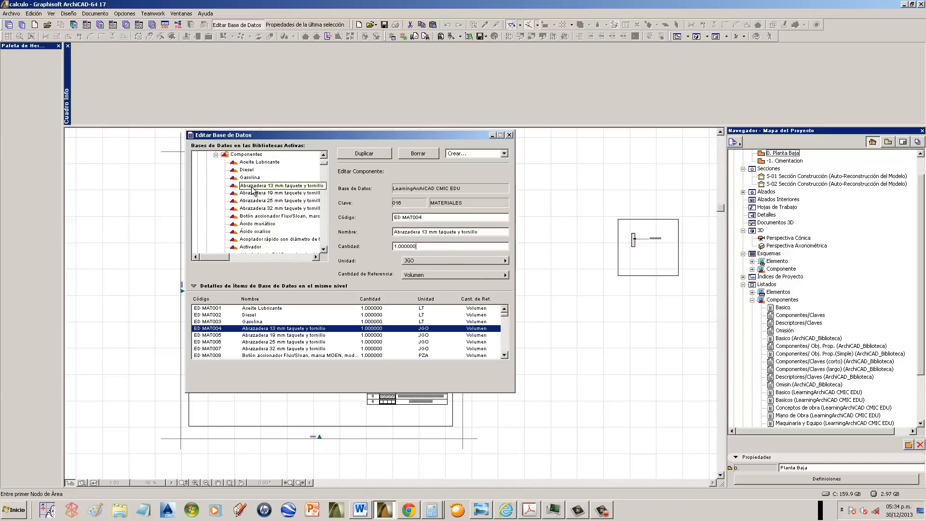
pyautogui.click(260, 225)
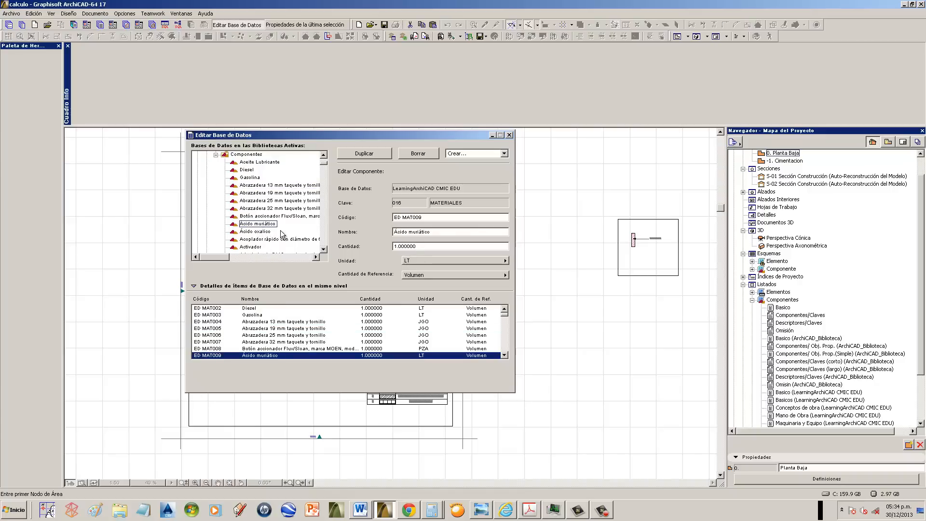
pyautogui.click(324, 244)
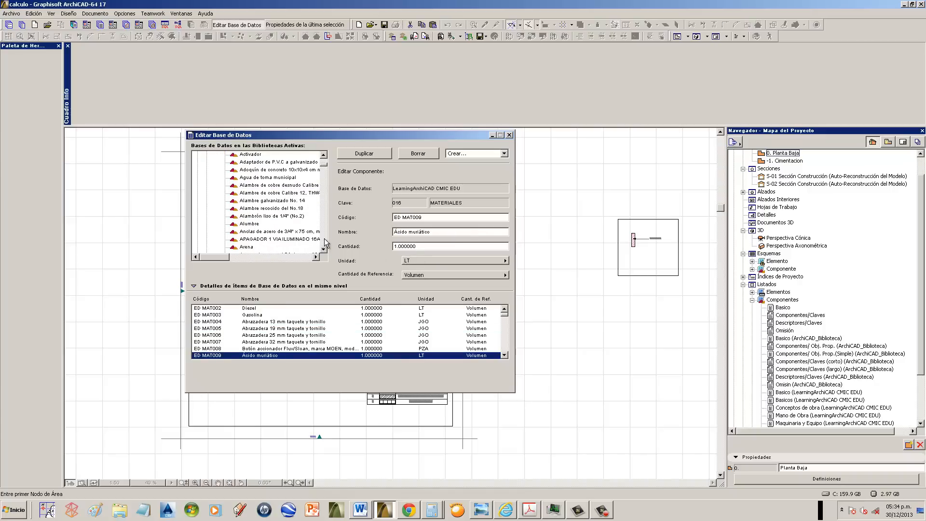
pyautogui.click(264, 216)
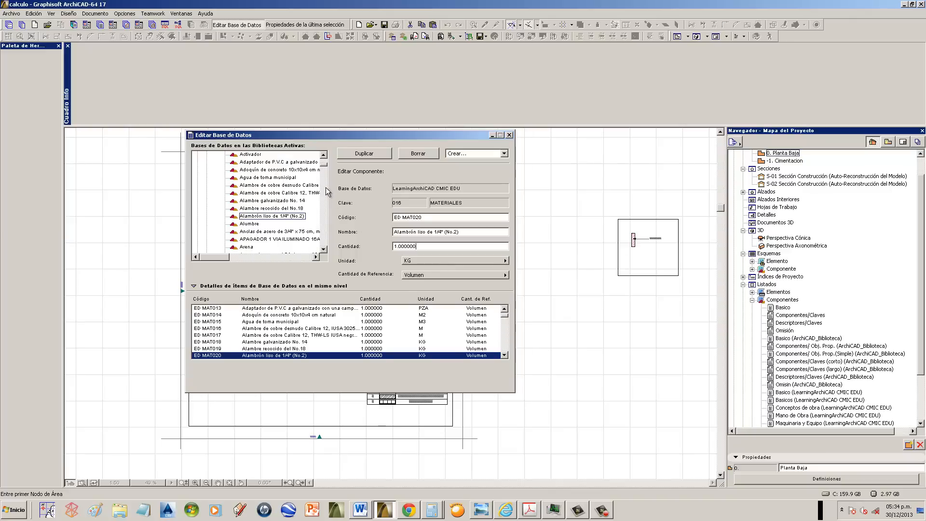
# - Review the Cantidad de Referencia options for Alambrón liso de 1/4" without changing them, and close the database editor
pyautogui.click(430, 276)
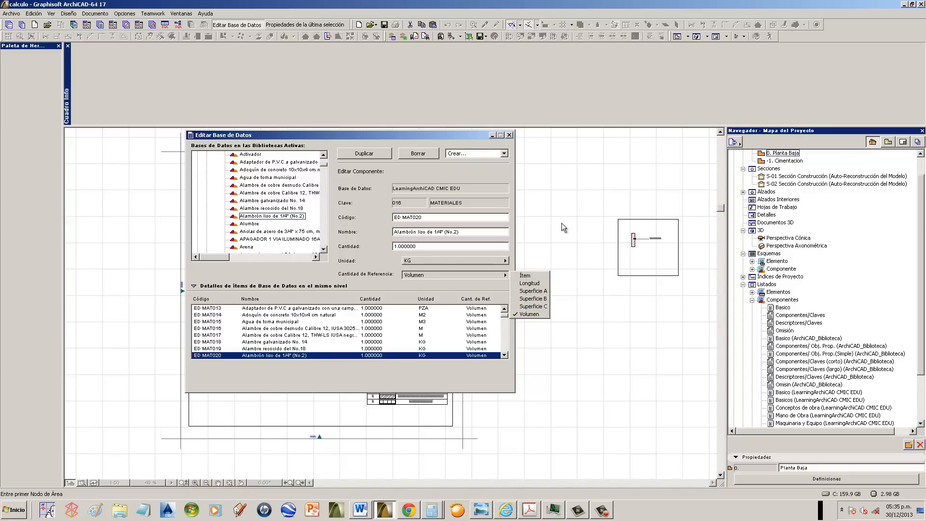
pyautogui.click(562, 207)
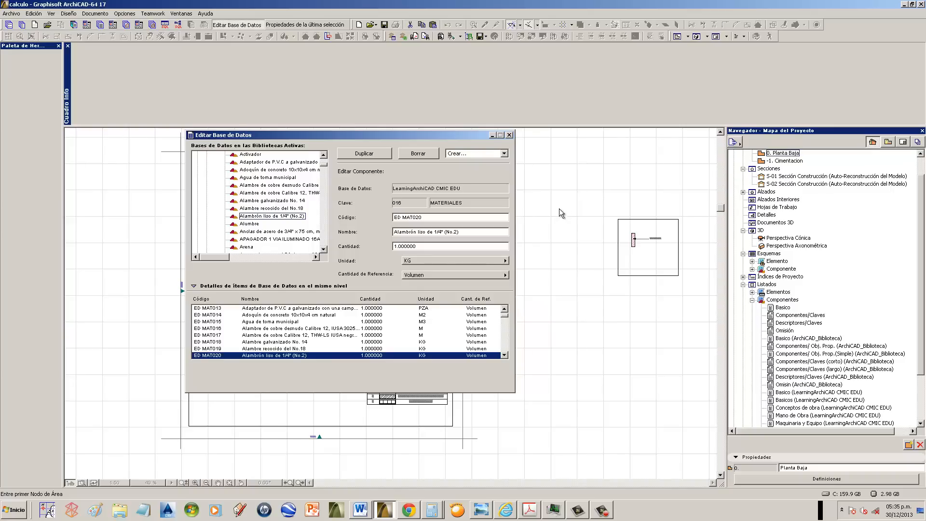
pyautogui.click(510, 136)
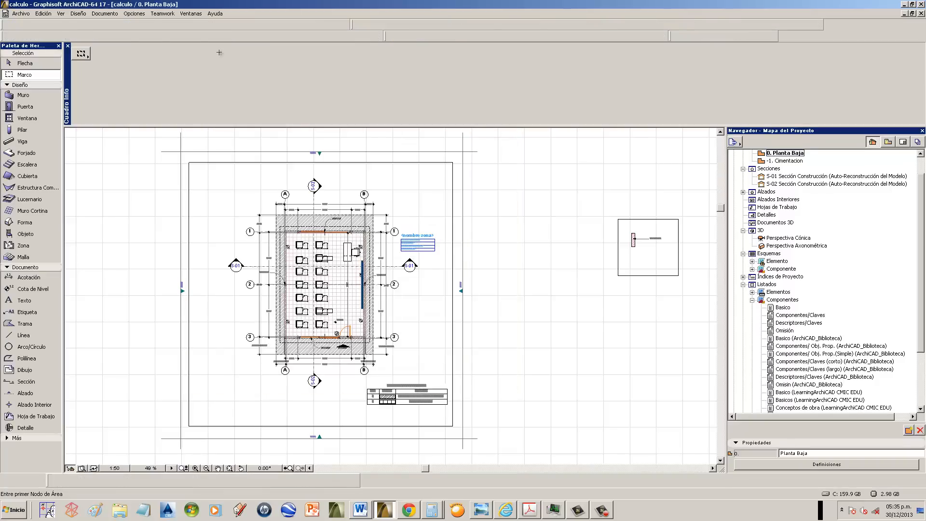
# - Open the ArchiCAD Guía de Cálculo PDF in Acrobat and widen its window to show page 8's full surface table
pyautogui.click(215, 13)
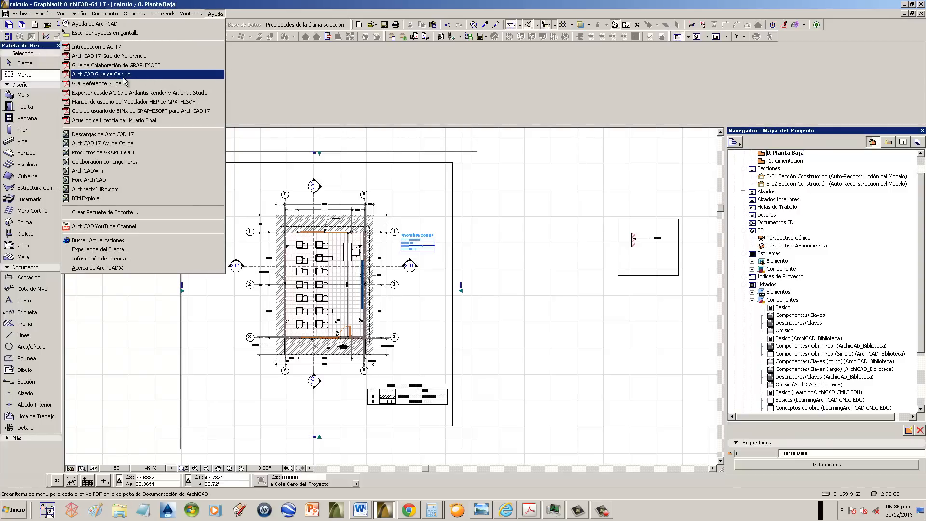
pyautogui.click(124, 77)
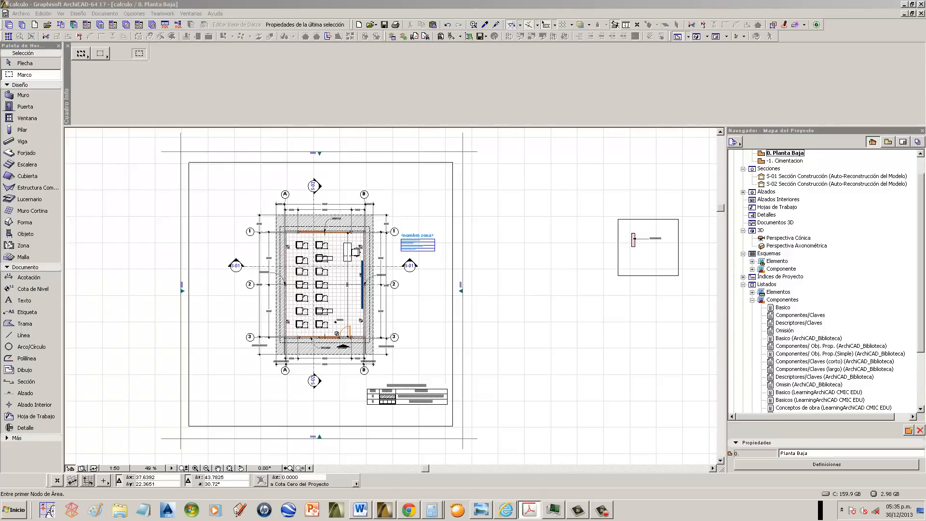
pyautogui.moveTo(0, 17); pyautogui.dragTo(466, 63)
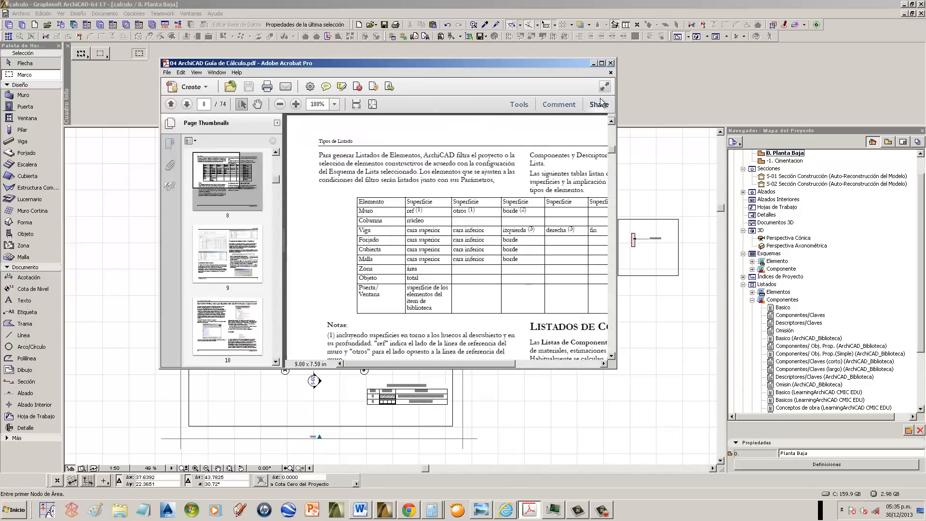
pyautogui.moveTo(619, 125); pyautogui.dragTo(863, 135)
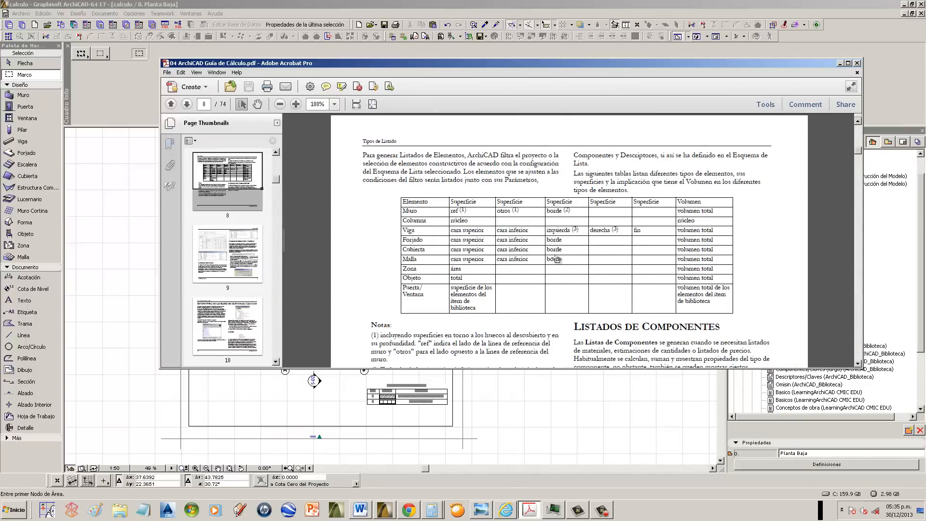
pyautogui.keyDown('ctrl'); pyautogui.scroll(1, 556, 259); pyautogui.keyUp('ctrl')
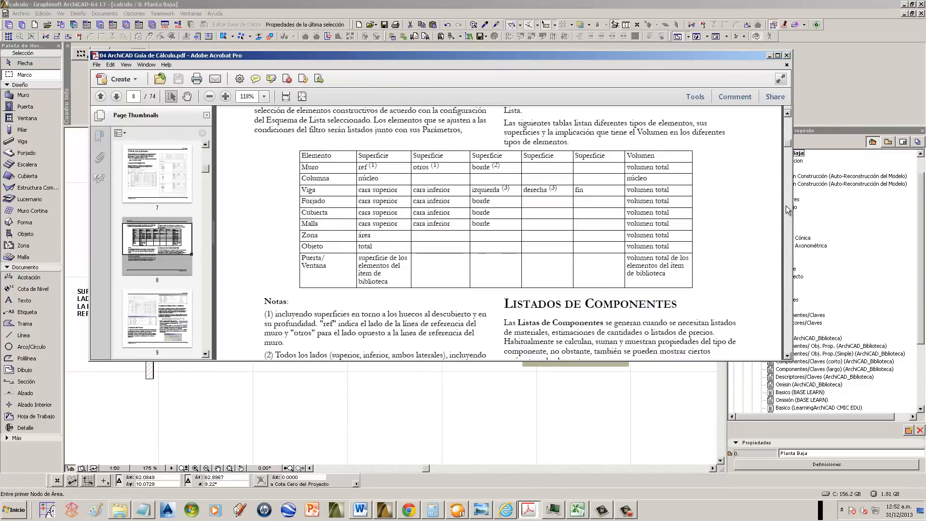
# - Find the table of reference quantities by element type on page 12 and examine the Longitud entry for Muro
pyautogui.scroll(-10, 783, 208)
pyautogui.scroll(-20, 790, 211)
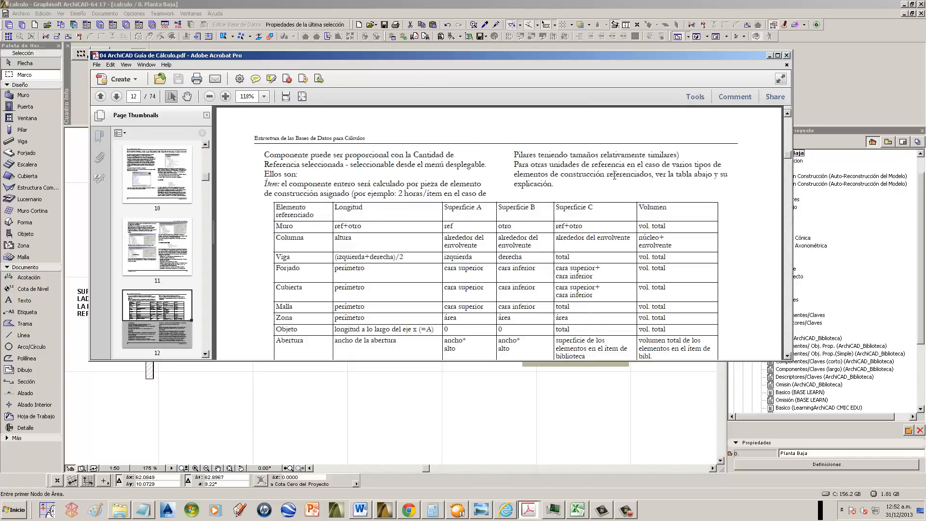
pyautogui.scroll(-3, 613, 180)
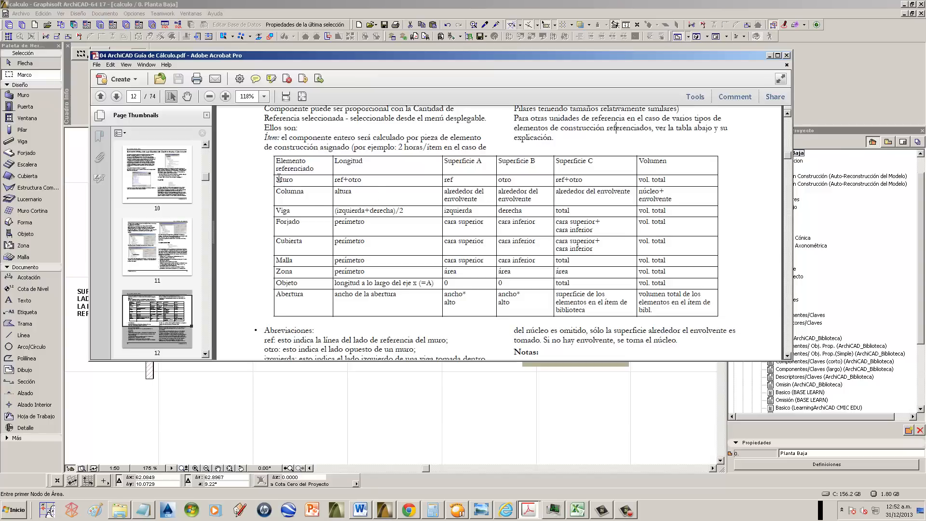
pyautogui.moveTo(278, 178); pyautogui.dragTo(312, 289)
pyautogui.click(310, 222)
pyautogui.doubleClick(335, 163)
pyautogui.click(371, 182)
pyautogui.moveTo(295, 181); pyautogui.dragTo(272, 181)
pyautogui.moveTo(361, 180); pyautogui.dragTo(339, 183)
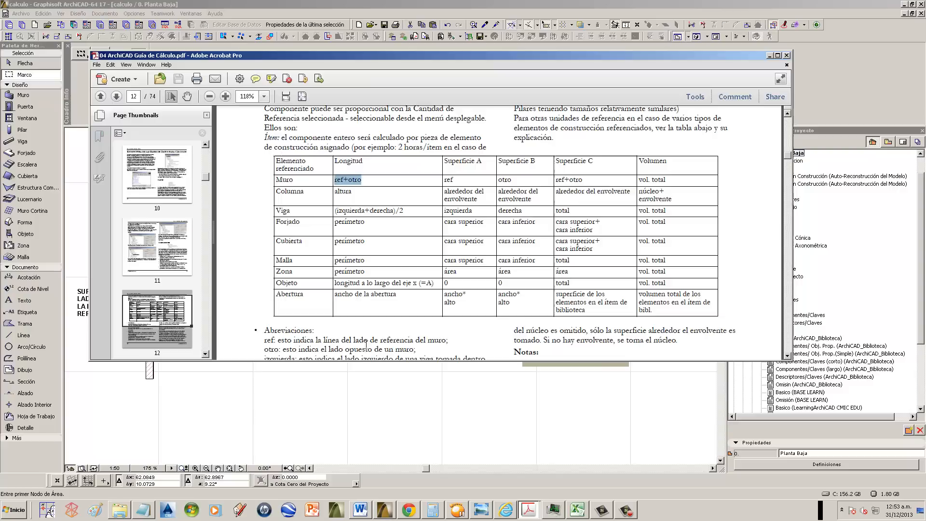
# - Make the PDF window taller and examine the Muro row's Superficie A, Superficie B, Superficie C and Volumen entries
pyautogui.moveTo(366, 362); pyautogui.dragTo(361, 454)
pyautogui.click(345, 358)
pyautogui.scroll(-1, 346, 357)
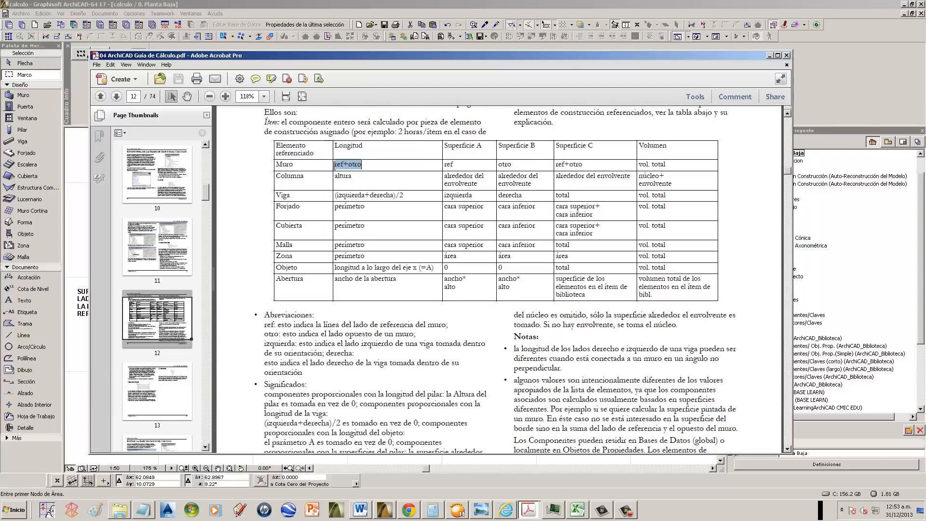
pyautogui.moveTo(363, 165); pyautogui.dragTo(334, 166)
pyautogui.moveTo(473, 177); pyautogui.dragTo(444, 165)
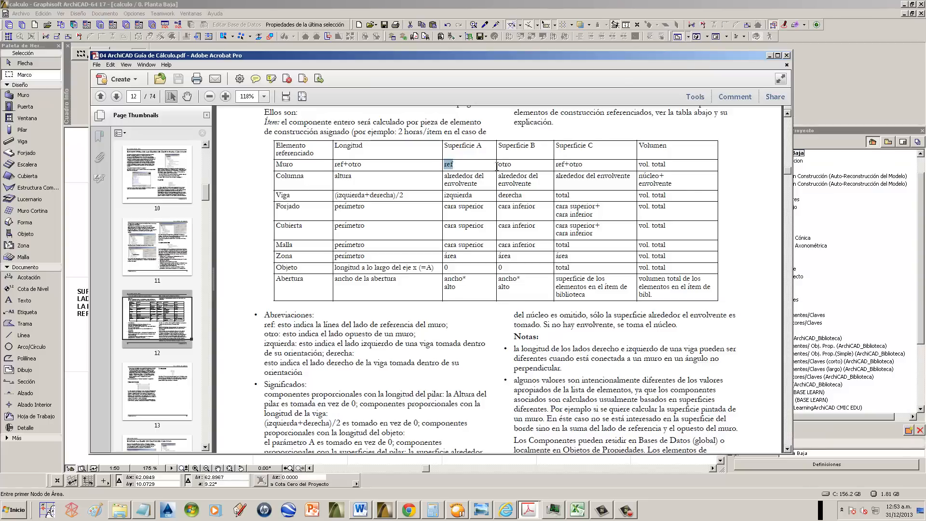
pyautogui.moveTo(512, 165); pyautogui.dragTo(489, 166)
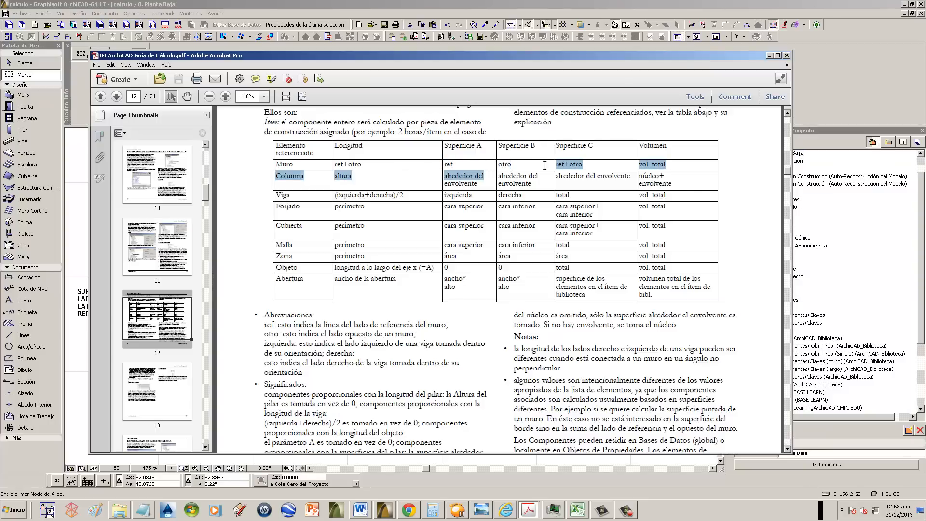
pyautogui.moveTo(583, 165); pyautogui.dragTo(557, 166)
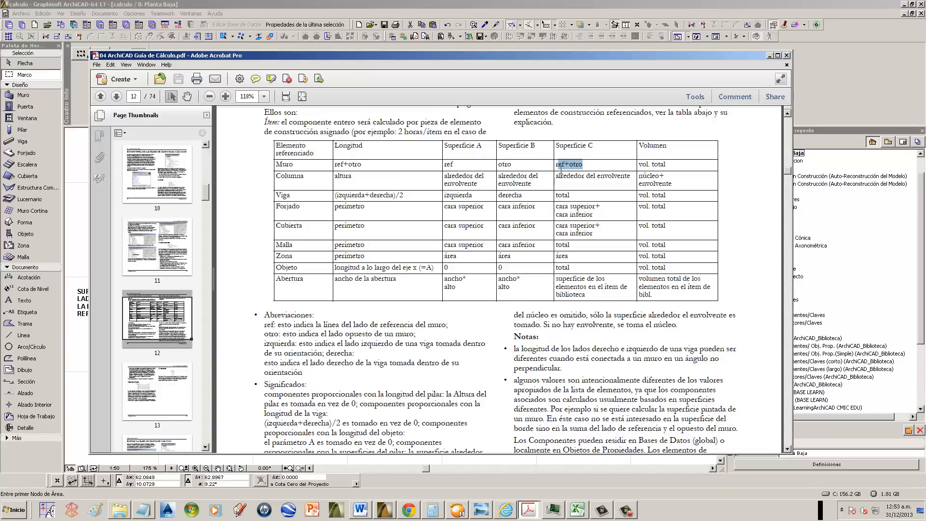
pyautogui.click(666, 163)
pyautogui.moveTo(669, 165); pyautogui.dragTo(637, 176)
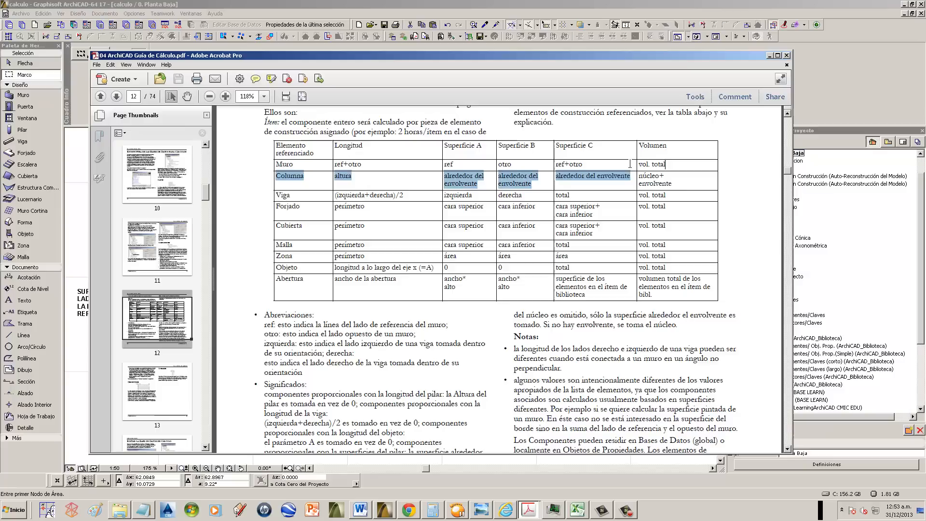
pyautogui.click(638, 176)
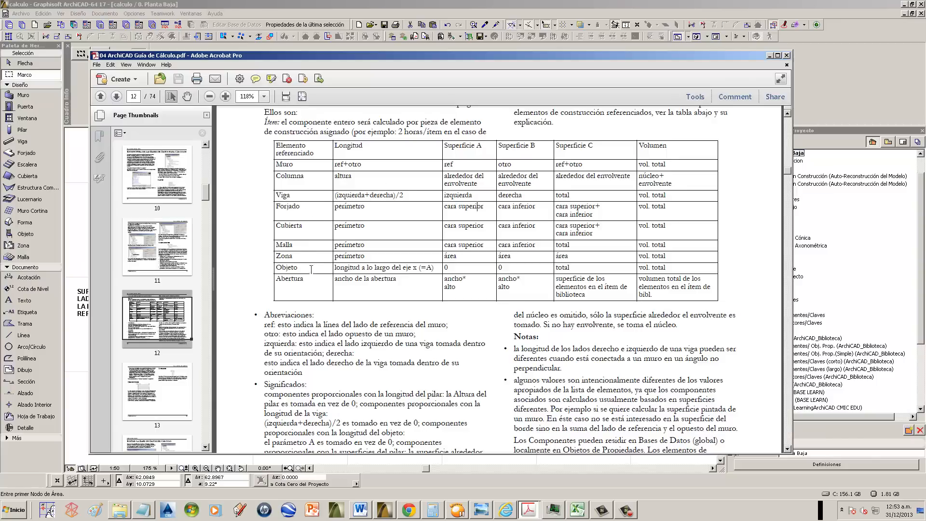
# - Minimize the PDF guide and return to the labelled sample elements on ArchiCAD's Planta Baja floor plan
pyautogui.click(771, 56)
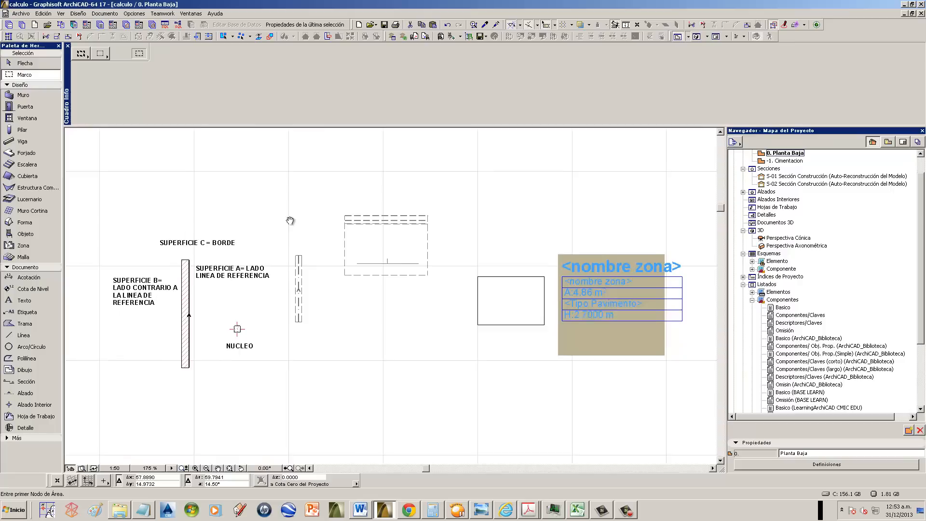
pyautogui.moveTo(290, 220); pyautogui.dragTo(256, 208, button='middle')
pyautogui.scroll(-3, 258, 213)
pyautogui.moveTo(319, 244)
pyautogui.mouseDown(button='middle')
pyautogui.moveTo(337, 269)
pyautogui.moveTo(226, 246)
pyautogui.moveTo(82, 267)
pyautogui.moveTo(300, 259)
pyautogui.moveTo(200, 256)
pyautogui.moveTo(288, 250)
pyautogui.mouseUp(button='middle')
pyautogui.scroll(2, 226, 251)
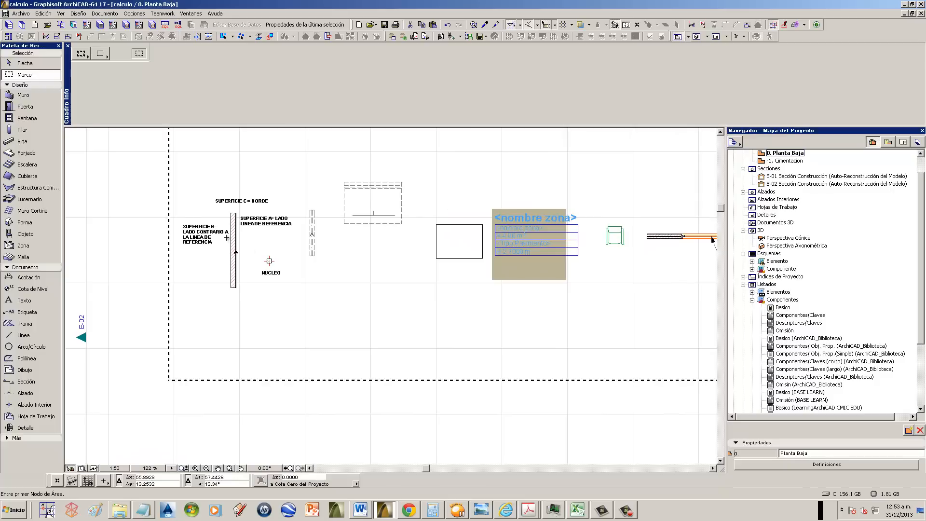
# - Select the sample wall between the Superficie A and Superficie B labels to examine its reference line, and deselect it
pyautogui.click(33, 64)
pyautogui.scroll(2, 244, 257)
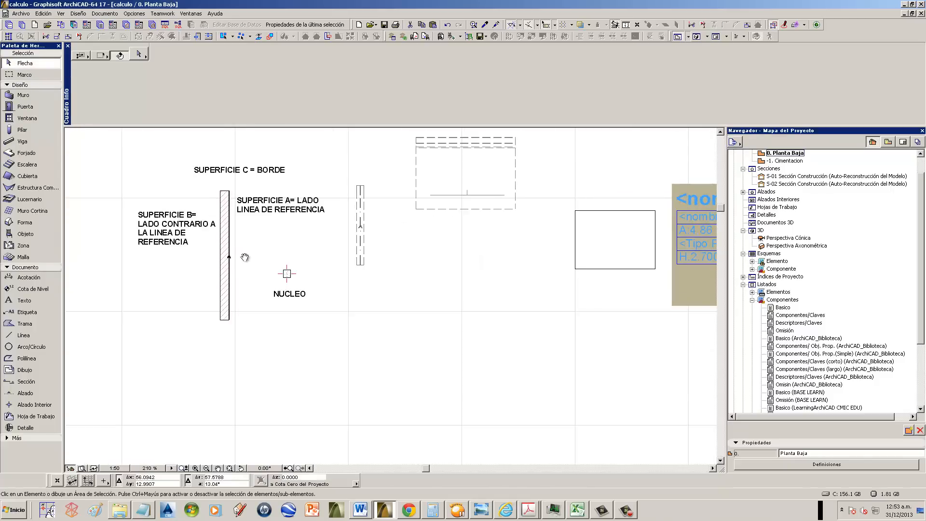
pyautogui.scroll(1, 245, 257)
pyautogui.click(259, 246)
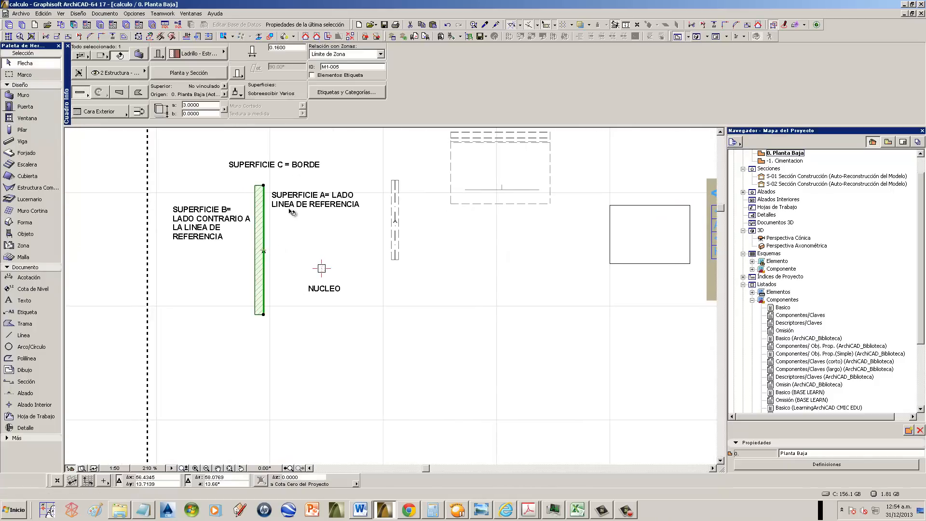
pyautogui.click(285, 245)
pyautogui.scroll(2, 259, 250)
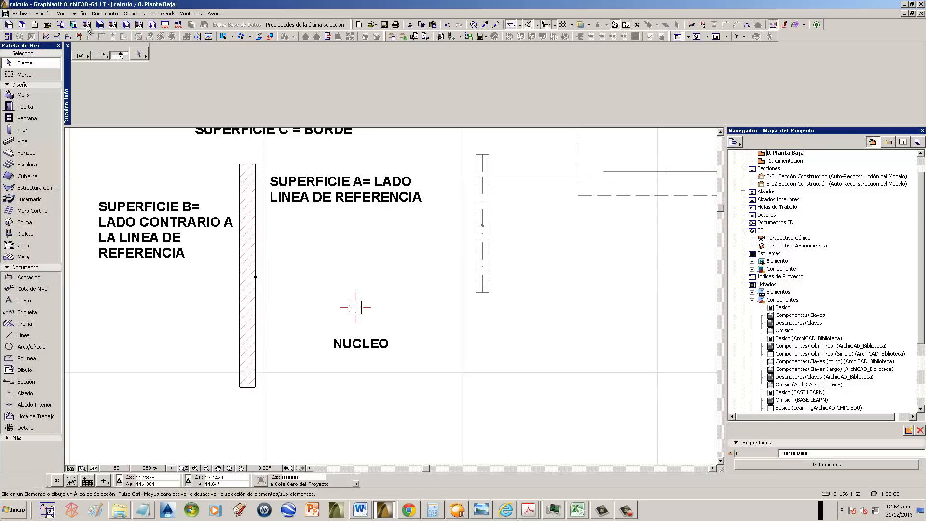
# - Turn off the on-screen display of wall and beam reference lines
pyautogui.click(62, 13)
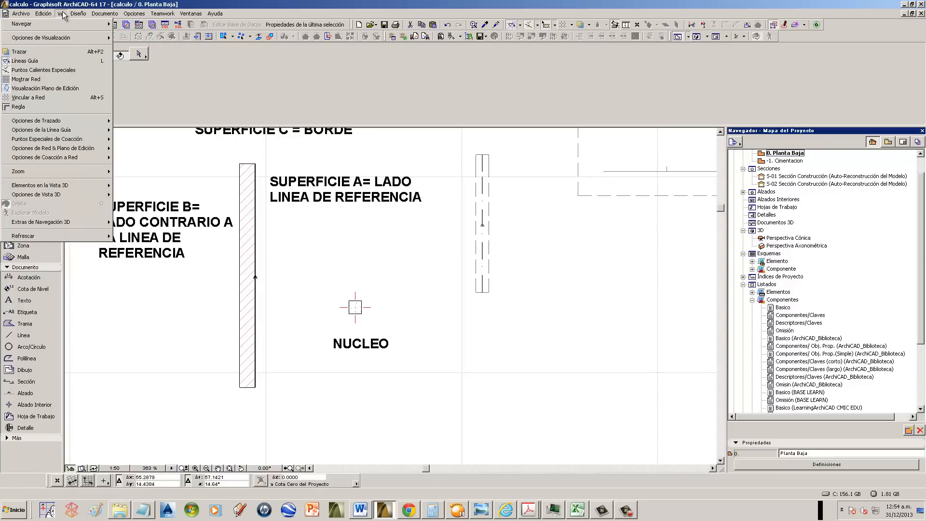
pyautogui.moveTo(55, 37)
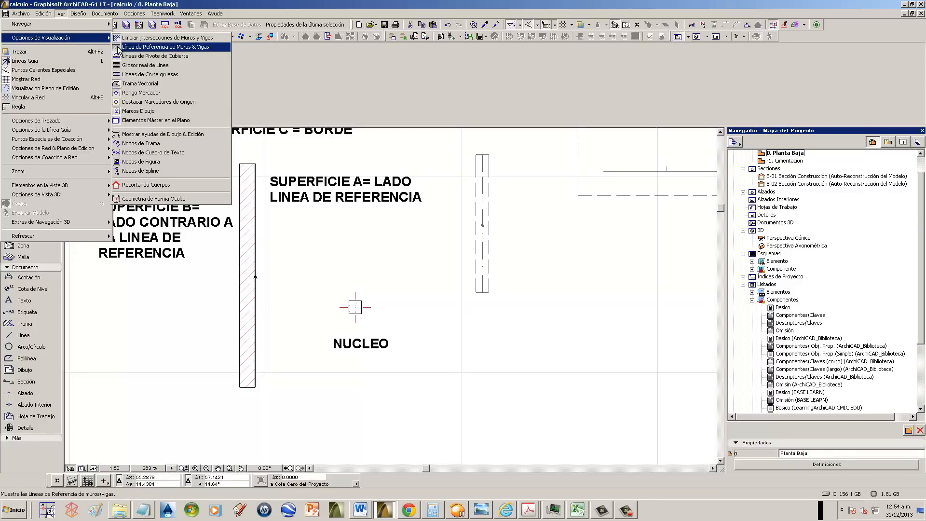
pyautogui.click(145, 46)
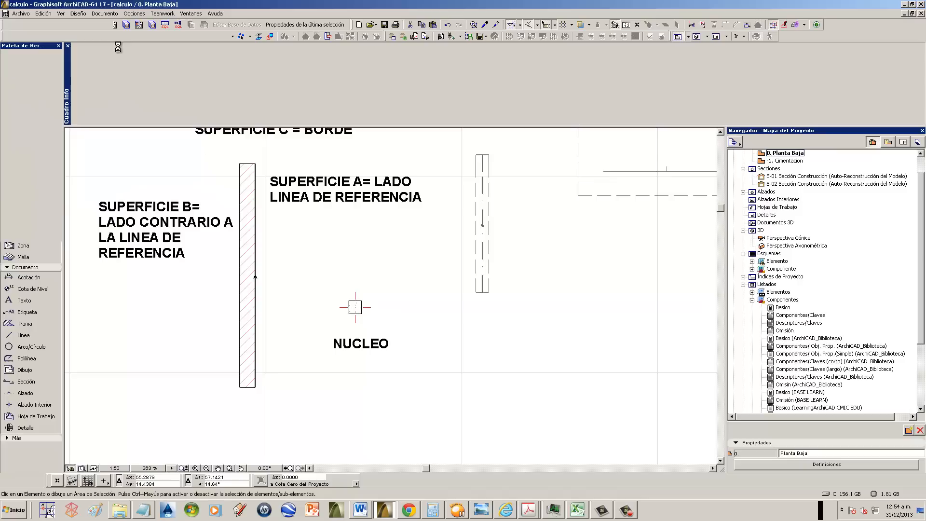
pyautogui.scroll(-3, 488, 329)
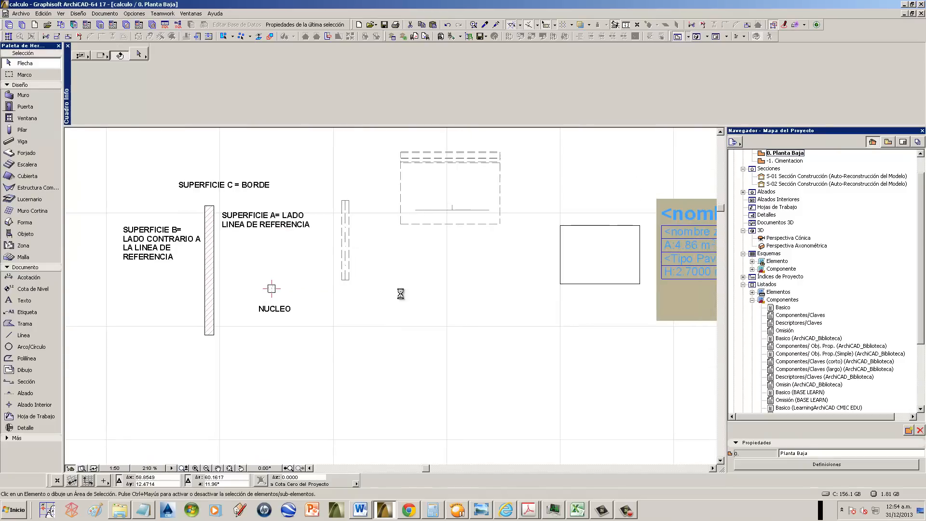
pyautogui.scroll(3, 399, 289)
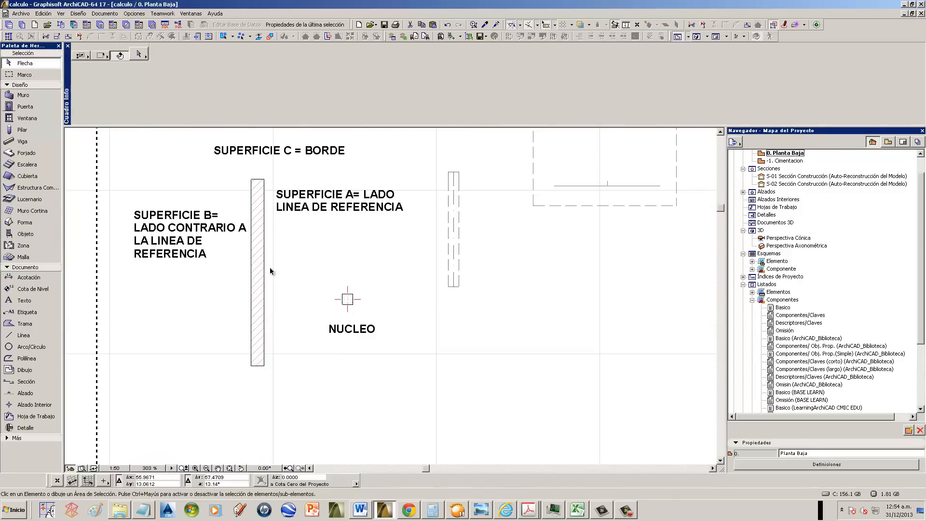
# - Turn the wall and beam reference lines back on and examine the sample wall's reference side
pyautogui.click(60, 13)
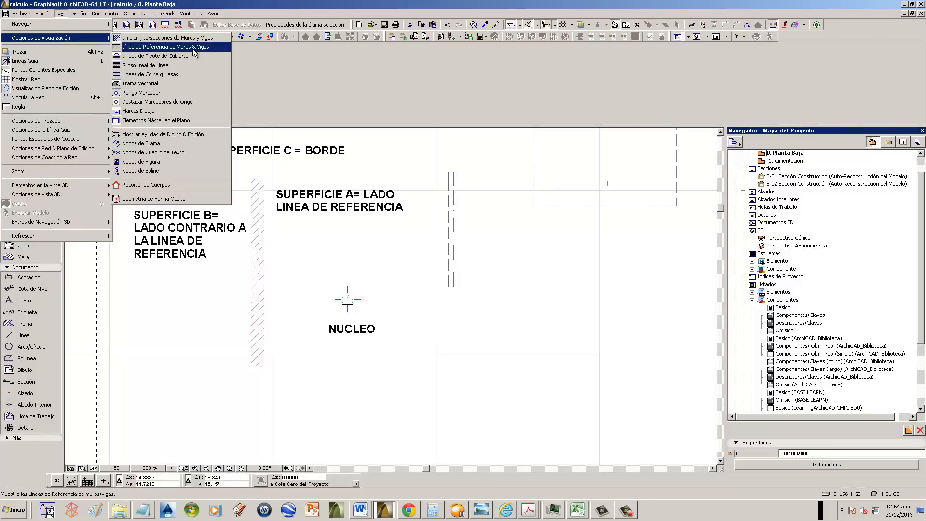
pyautogui.click(192, 48)
pyautogui.moveTo(338, 252); pyautogui.dragTo(324, 256, button='middle')
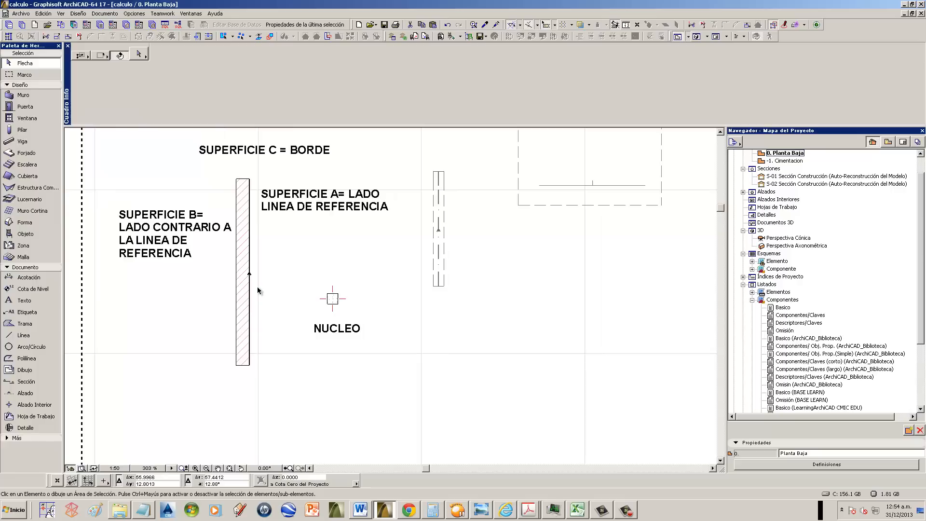
pyautogui.scroll(2, 256, 286)
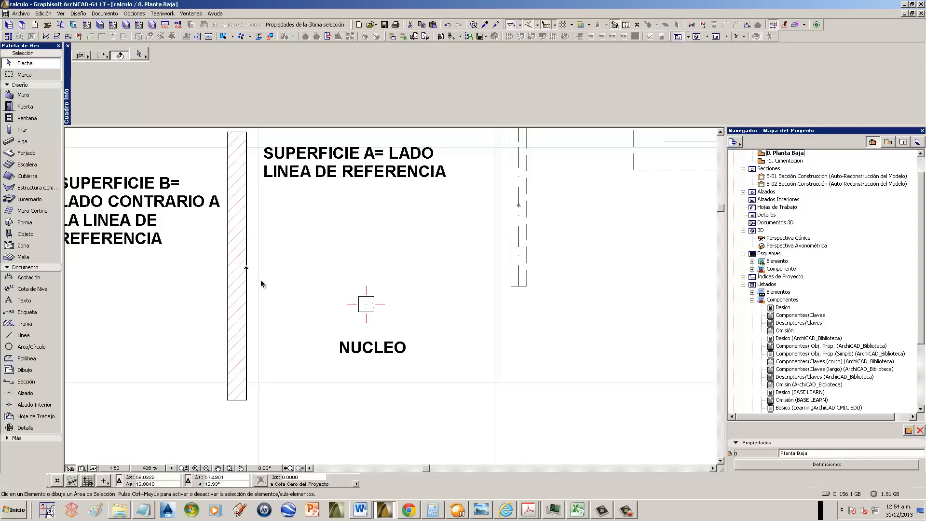
pyautogui.scroll(-4, 261, 284)
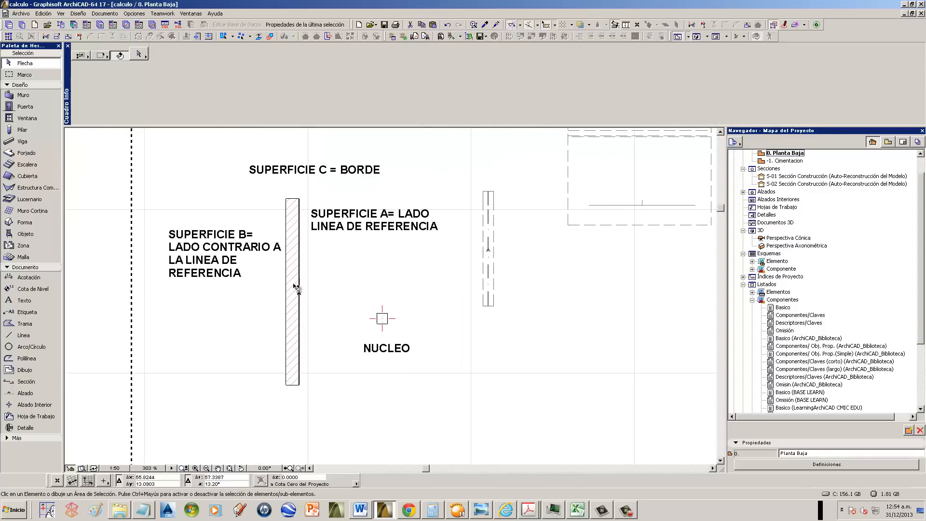
# - Show only the labelled sample wall in the 3D view
pyautogui.click(297, 305)
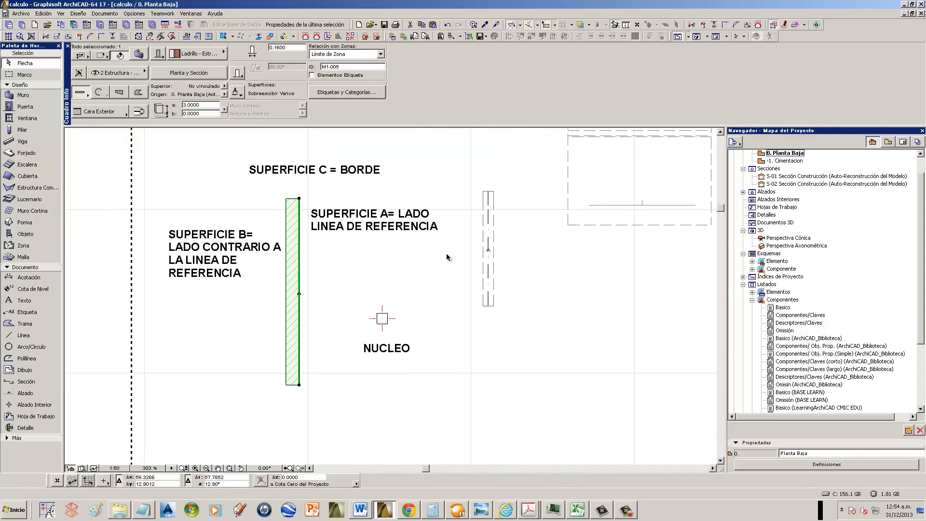
pyautogui.scroll(-10, 381, 290)
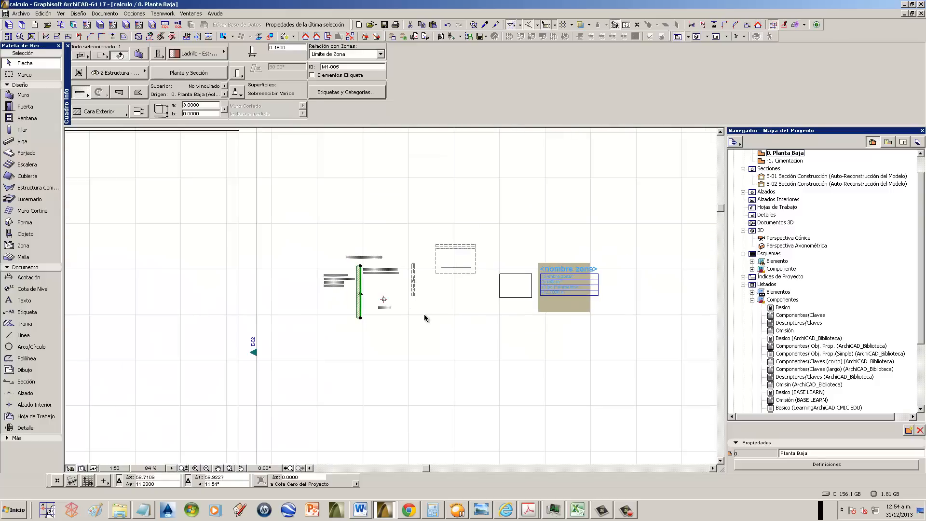
pyautogui.rightClick(344, 305)
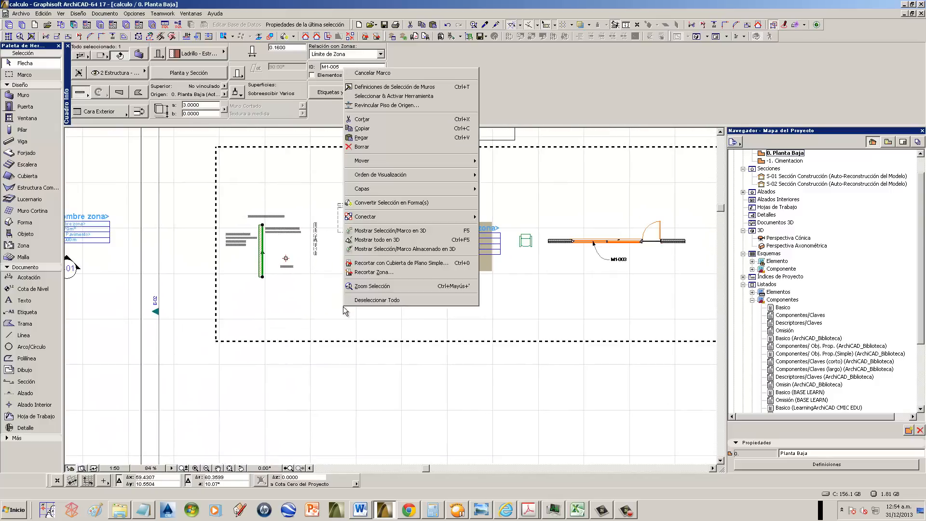
pyautogui.click(394, 234)
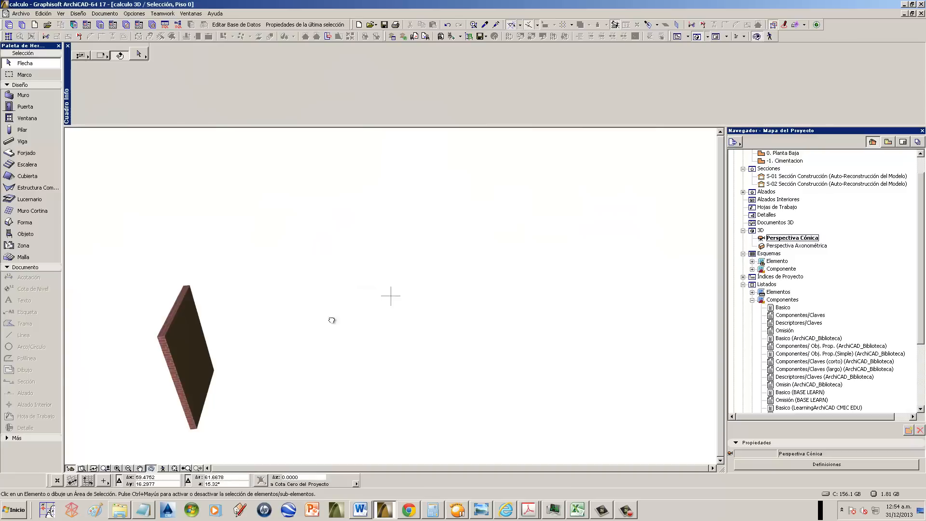
# - Select the wall in 3D and examine its faces and edges from several angles
pyautogui.moveTo(194, 432); pyautogui.dragTo(122, 387)
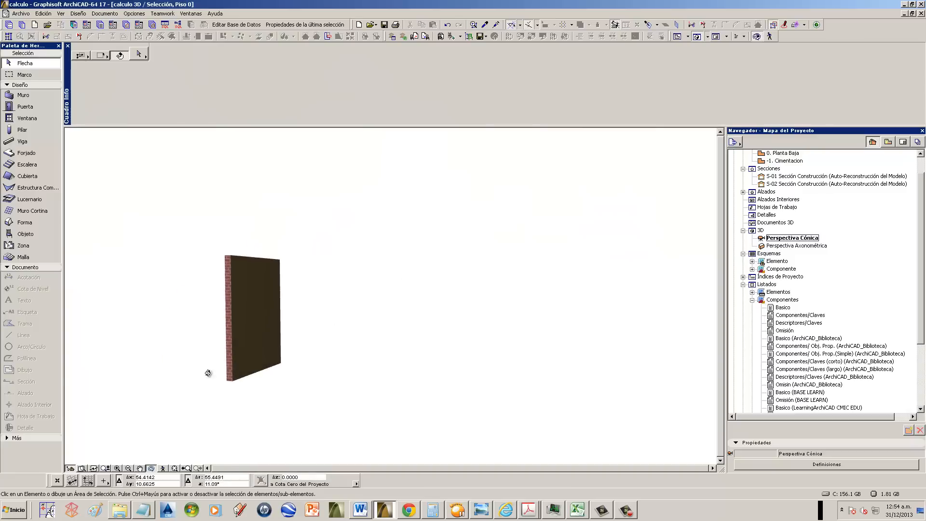
pyautogui.moveTo(255, 381); pyautogui.dragTo(312, 271)
pyautogui.click(277, 283)
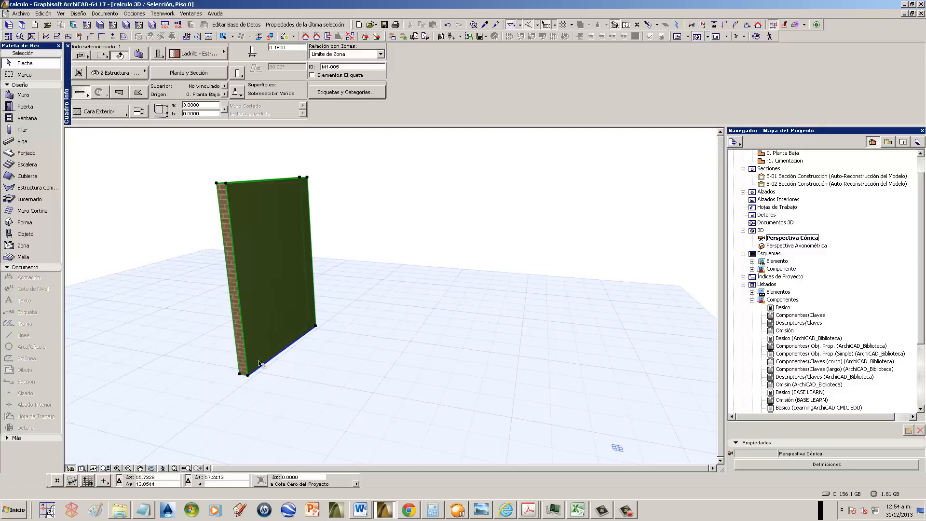
pyautogui.moveTo(297, 351); pyautogui.dragTo(405, 415)
pyautogui.moveTo(413, 312); pyautogui.dragTo(467, 302)
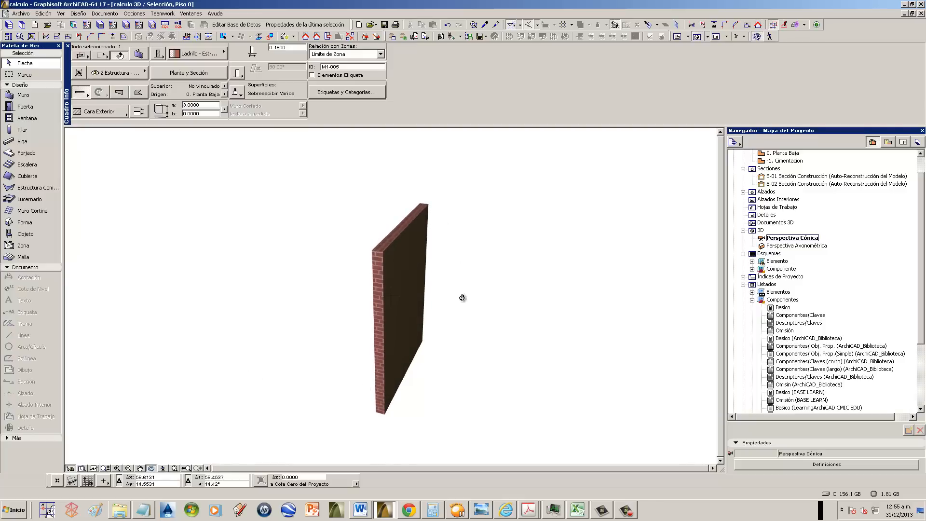
# - Return from the 3D view to the Planta Baja floor plan, clear the wall selection and view the row of sample elements
pyautogui.moveTo(367, 398); pyautogui.dragTo(422, 374)
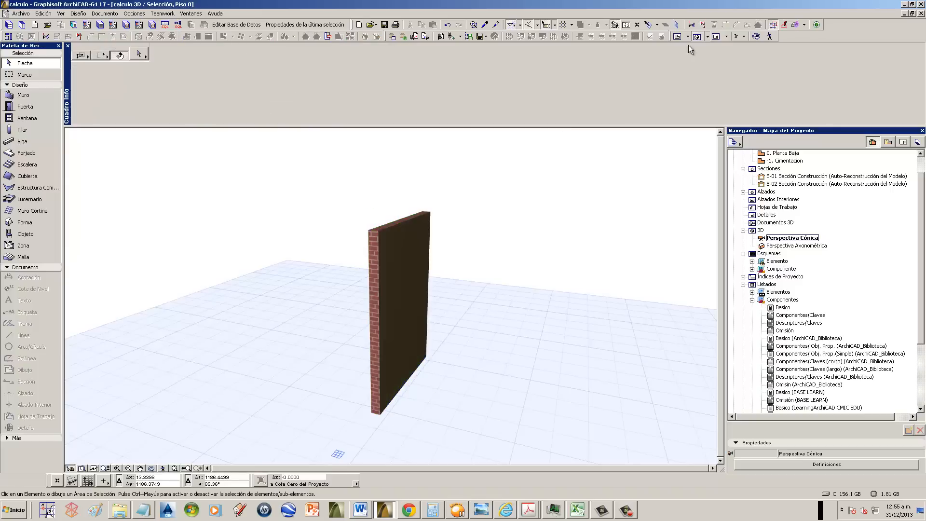
pyautogui.click(679, 36)
pyautogui.scroll(-2, 554, 222)
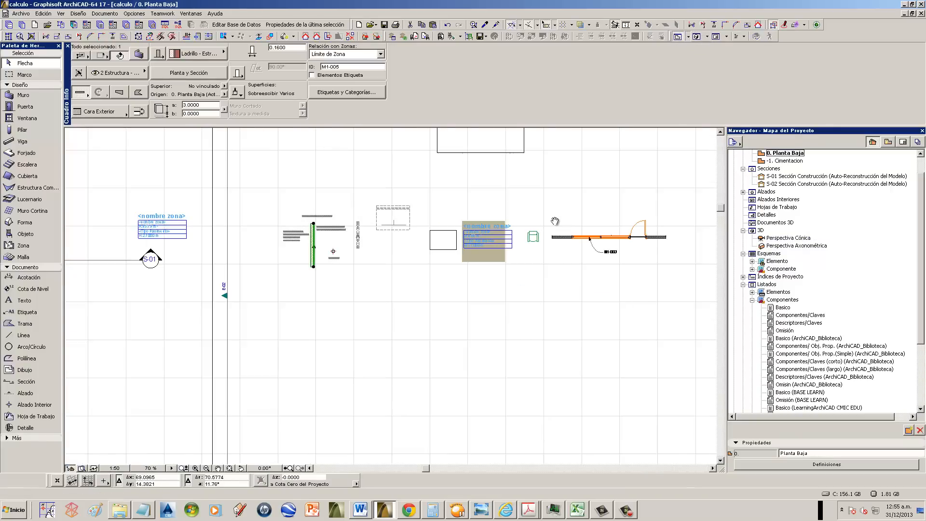
pyautogui.press('Escape')
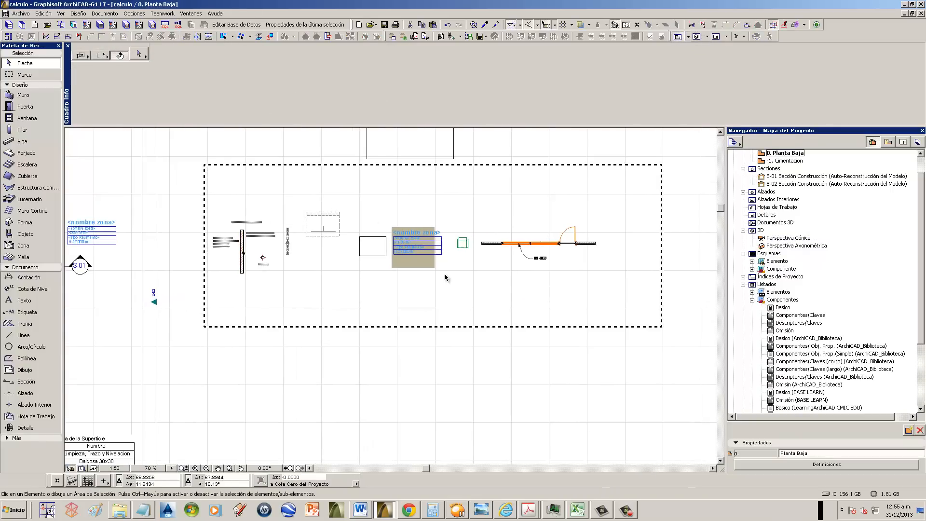
pyautogui.scroll(5, 444, 274)
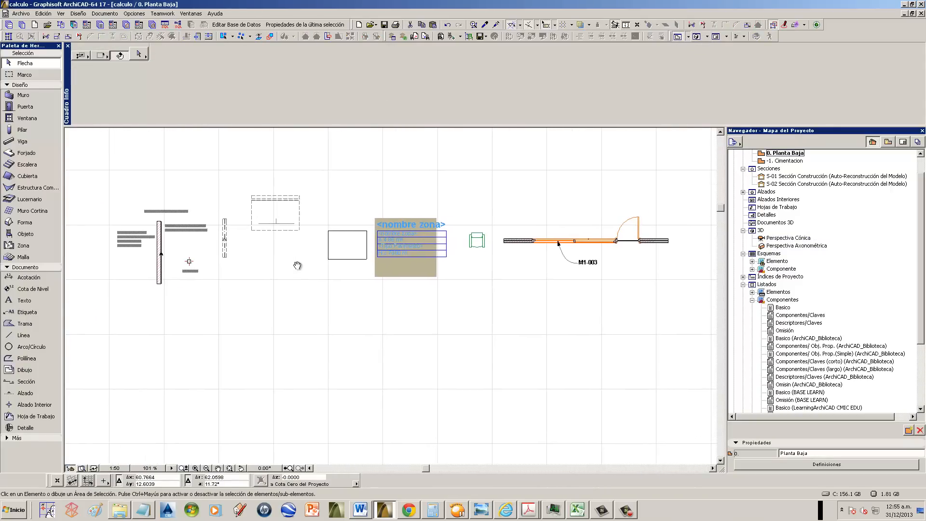
# - Switch to the ArchiCAD calculation guide PDF in Acrobat and read the Columna and Viga rows of the element table
pyautogui.click(530, 511)
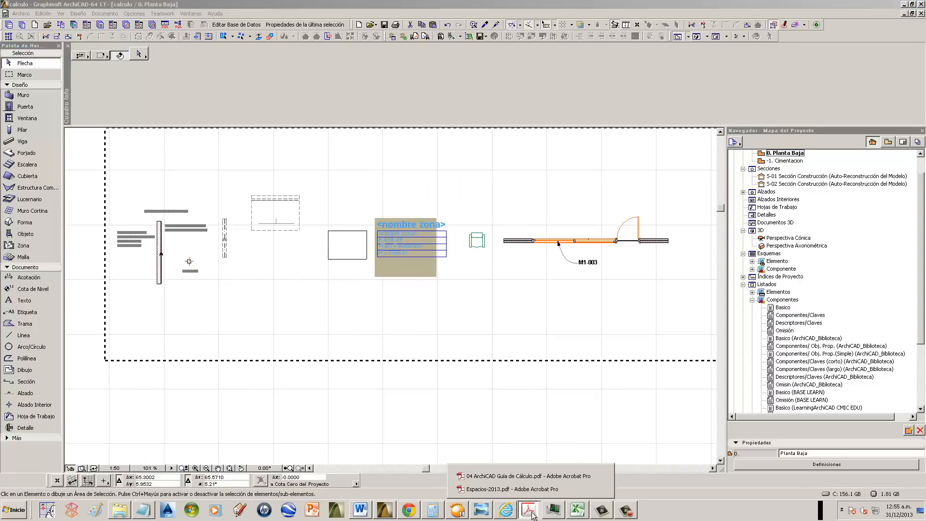
pyautogui.click(521, 476)
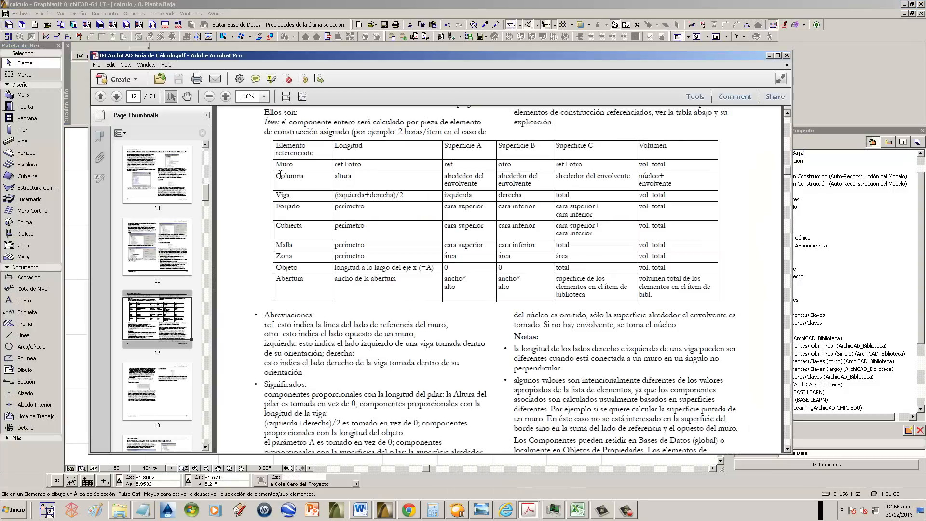
pyautogui.moveTo(281, 176); pyautogui.dragTo(682, 186)
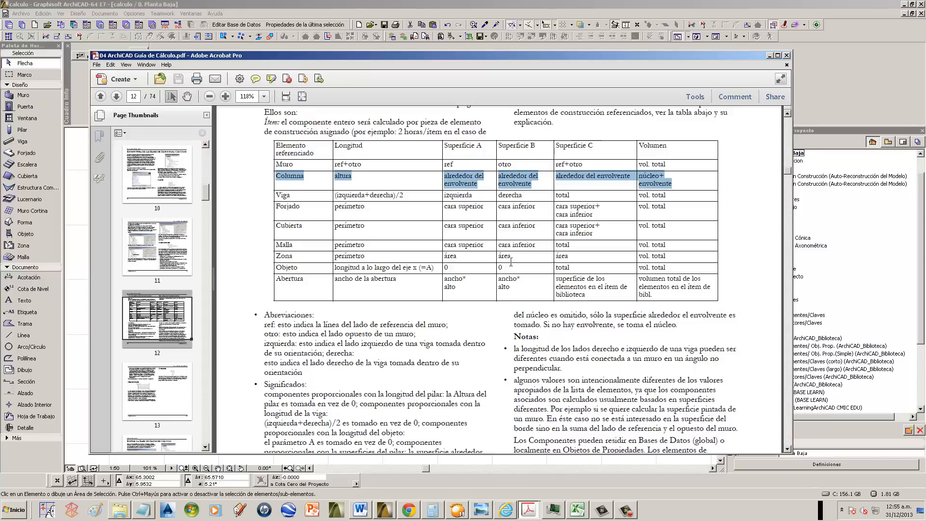
pyautogui.moveTo(408, 194); pyautogui.dragTo(333, 194)
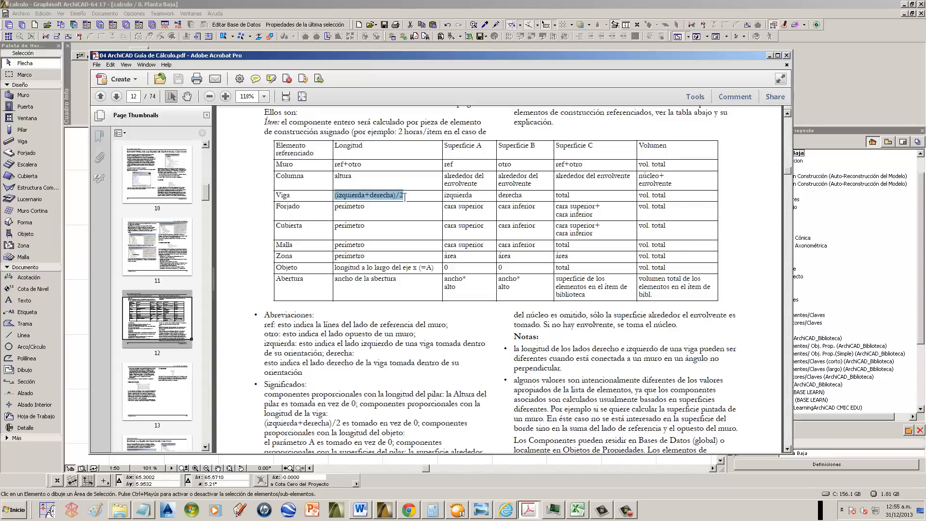
# - Read the Forjado row of the table, checking its length basis and its surface A and B definitions
pyautogui.click(372, 209)
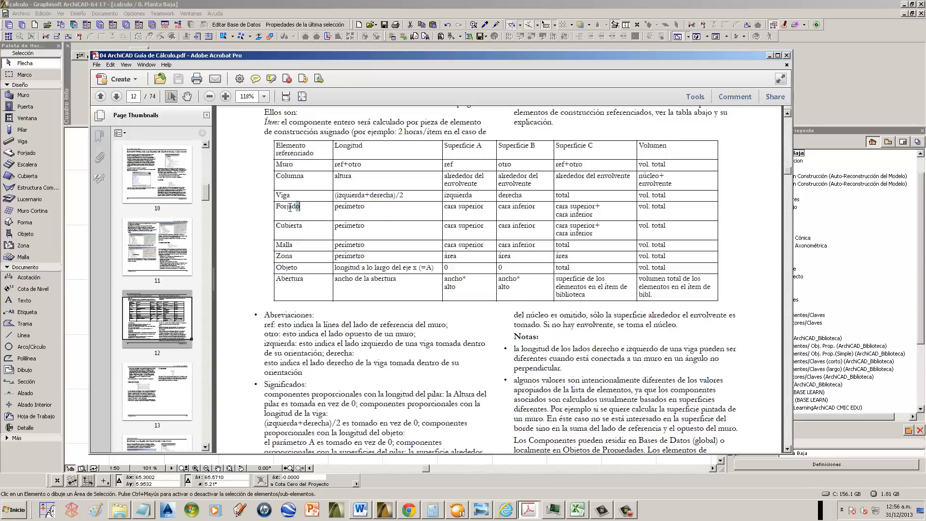
pyautogui.moveTo(300, 206); pyautogui.dragTo(276, 209)
pyautogui.moveTo(483, 144); pyautogui.dragTo(442, 143)
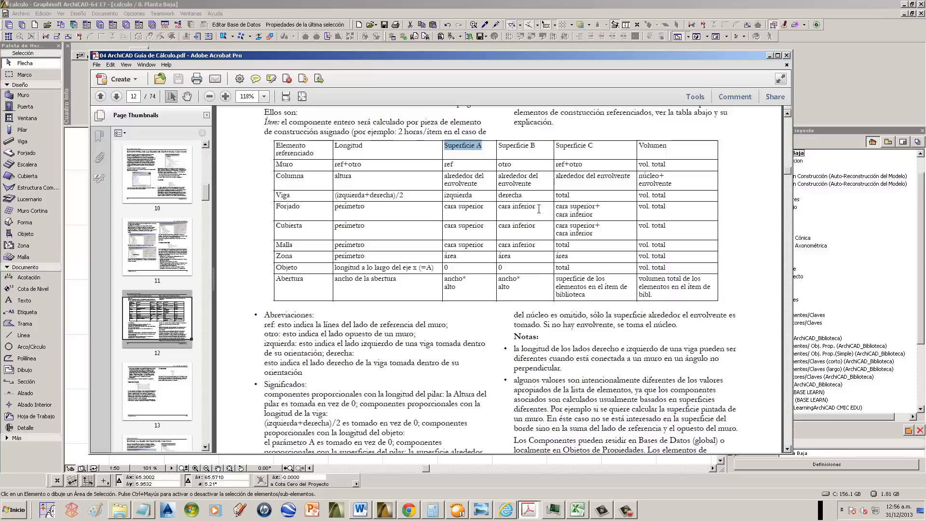
pyautogui.moveTo(543, 209); pyautogui.dragTo(504, 215)
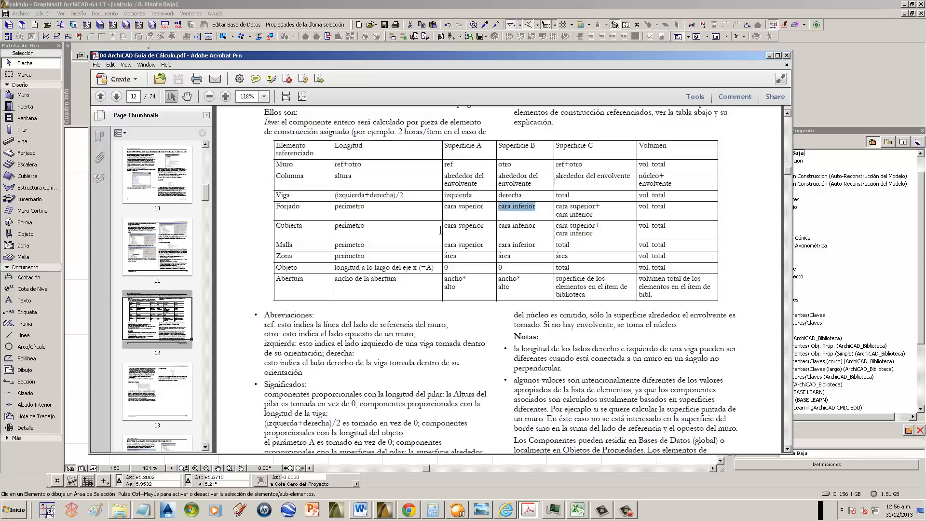
# - Read the Cubierta and Malla rows across their length, surface and volume definitions
pyautogui.doubleClick(349, 226)
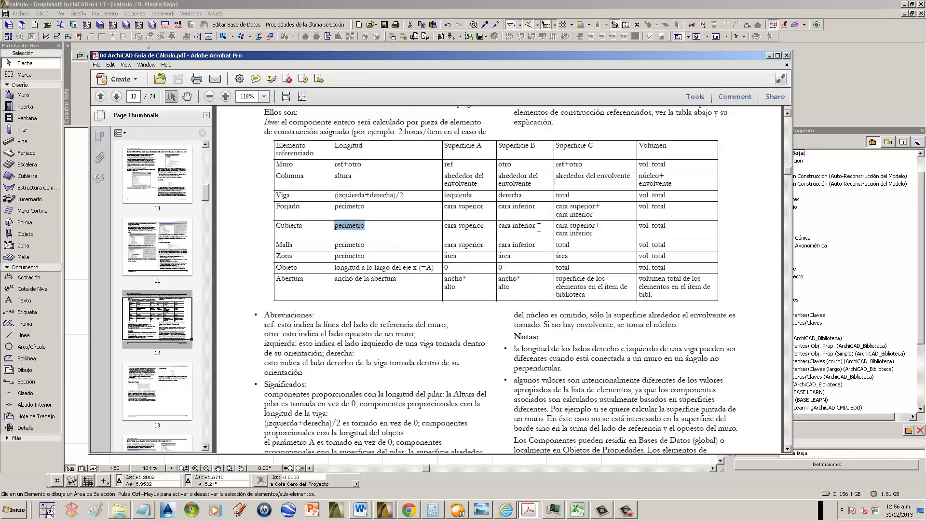
pyautogui.moveTo(539, 227); pyautogui.dragTo(503, 233)
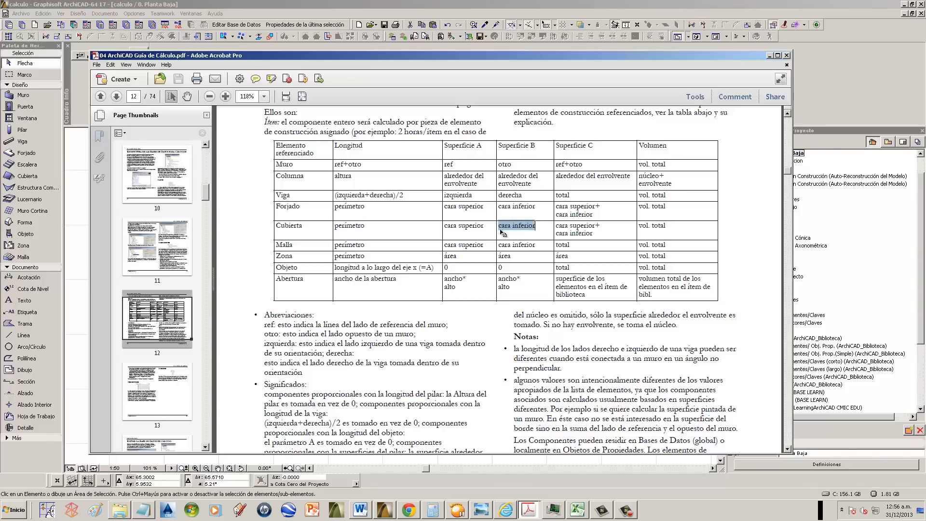
pyautogui.click(368, 245)
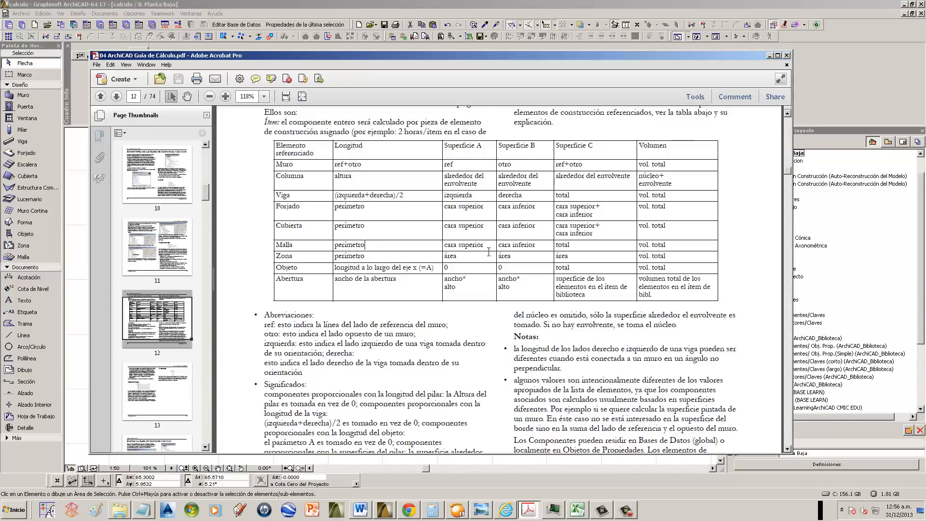
pyautogui.moveTo(484, 245); pyautogui.dragTo(437, 245)
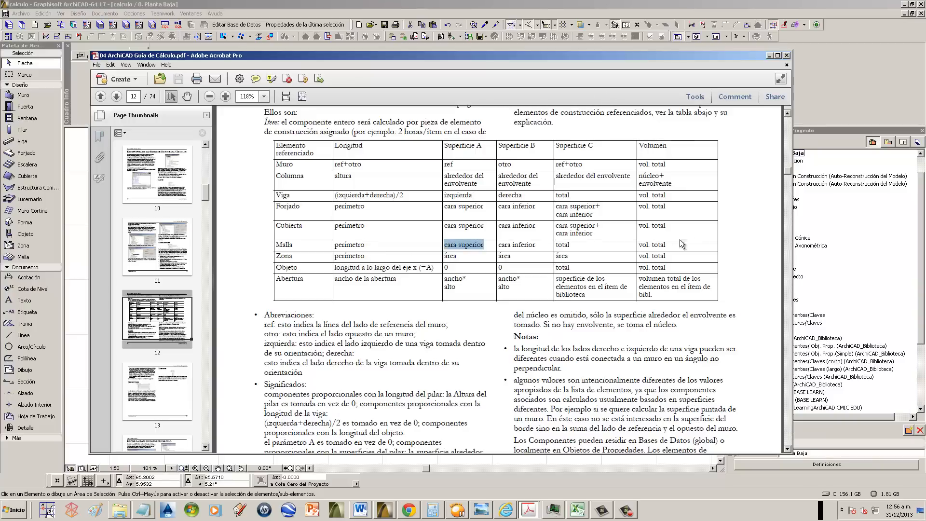
pyautogui.click(674, 247)
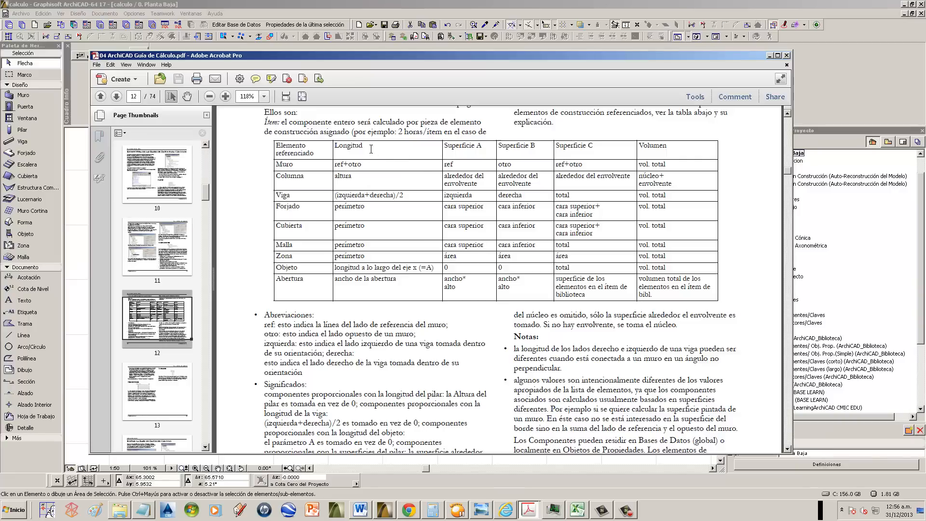
# - Review the table's Longitud, Superficie A and Superficie B column headings
pyautogui.moveTo(335, 146); pyautogui.dragTo(388, 153)
pyautogui.moveTo(445, 144); pyautogui.dragTo(537, 146)
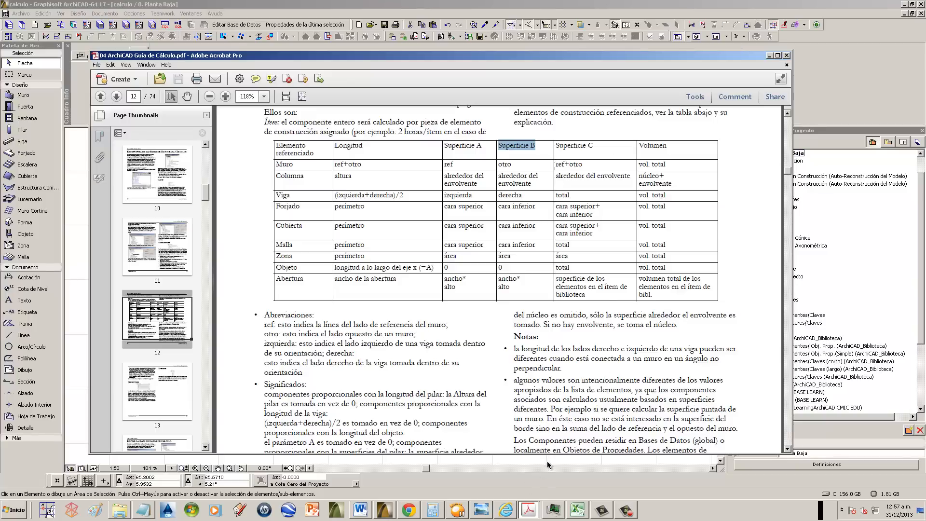
pyautogui.click(515, 195)
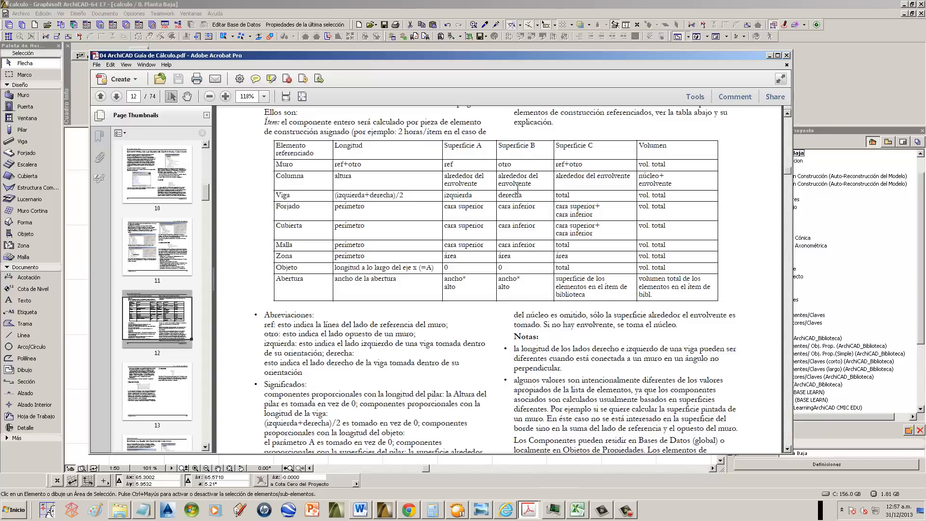
# - Switch back to ArchiCAD, open the calculation database editor and look through the BASE LEARN database
pyautogui.click(769, 55)
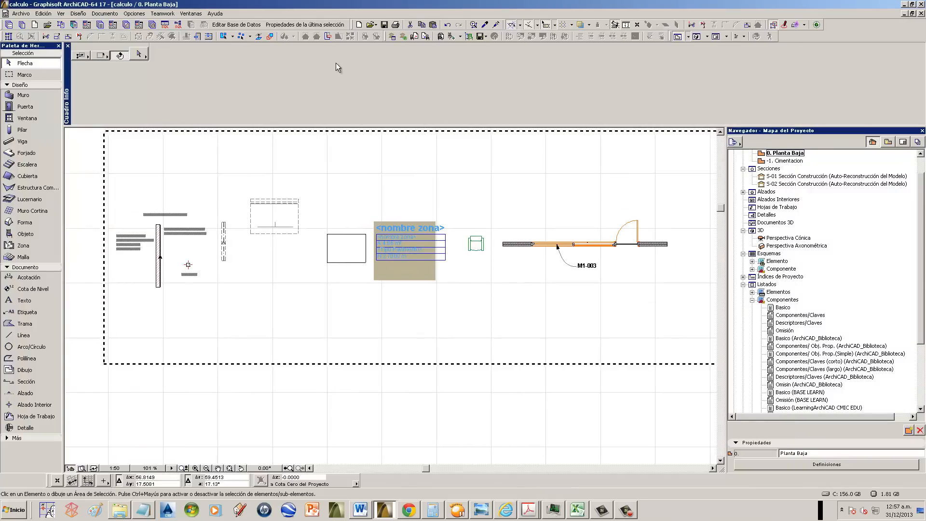
pyautogui.click(22, 25)
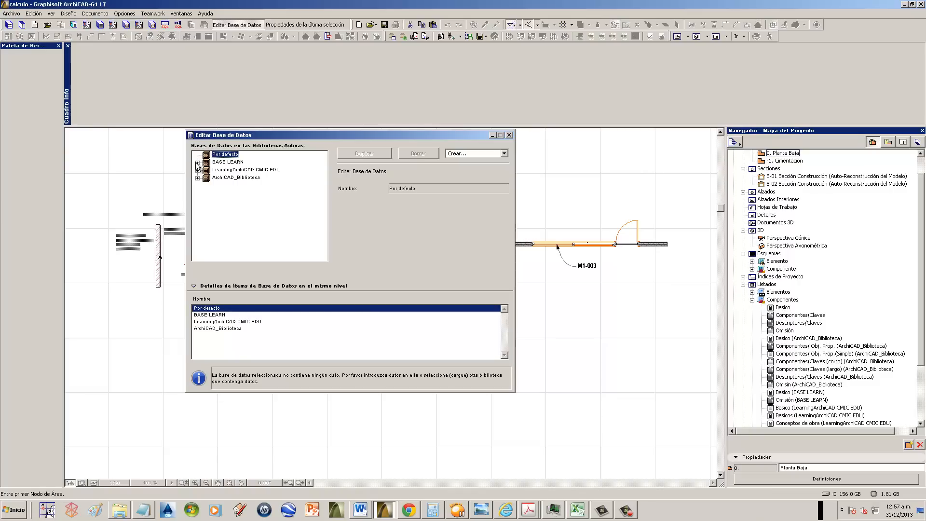
pyautogui.click(197, 163)
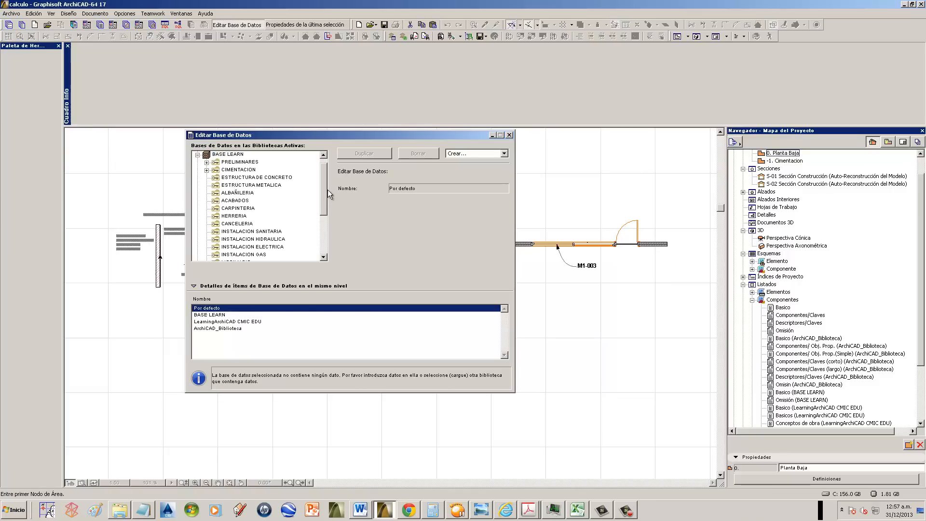
pyautogui.scroll(-1, 328, 194)
pyautogui.moveTo(328, 194); pyautogui.dragTo(331, 229)
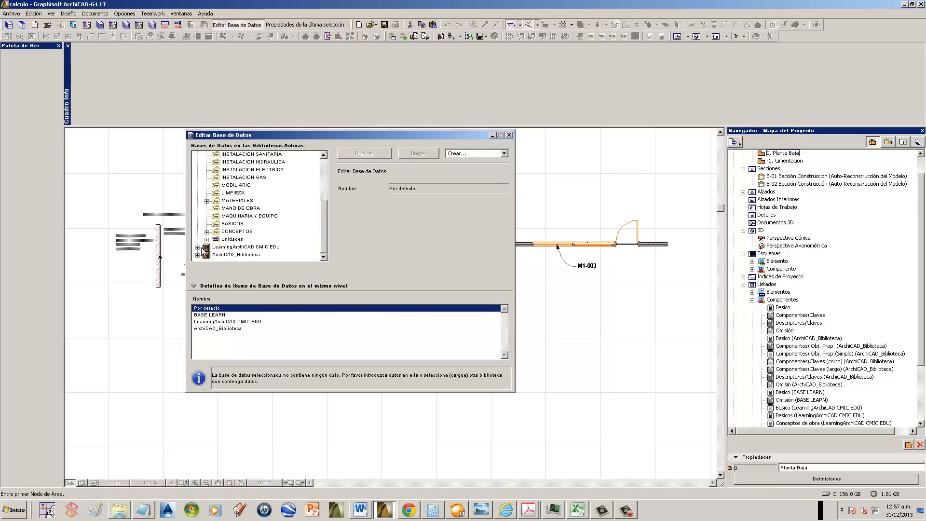
# - Show the first reinforcement steel component under CIMENTACION in the LearningArchiCAD CMIC EDU database and check its reference quantity
pyautogui.click(197, 248)
pyautogui.click(207, 169)
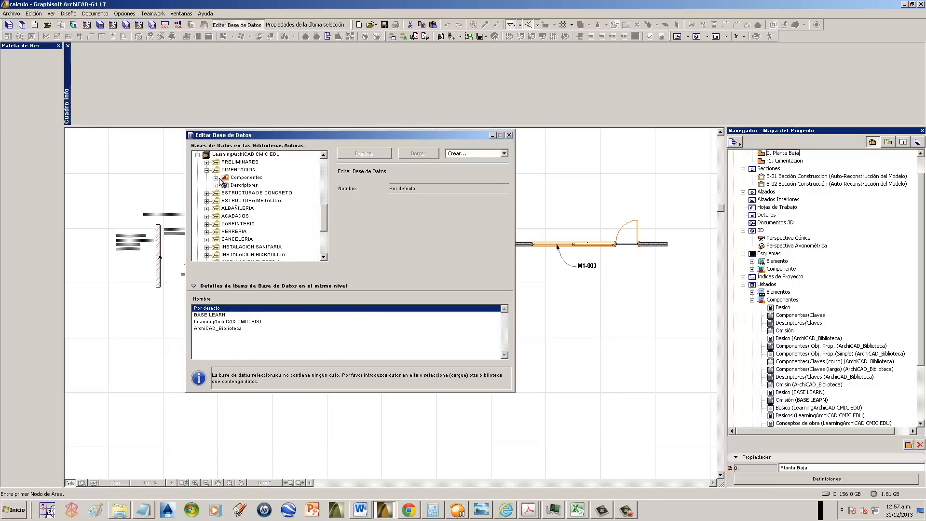
pyautogui.click(217, 178)
pyautogui.click(260, 162)
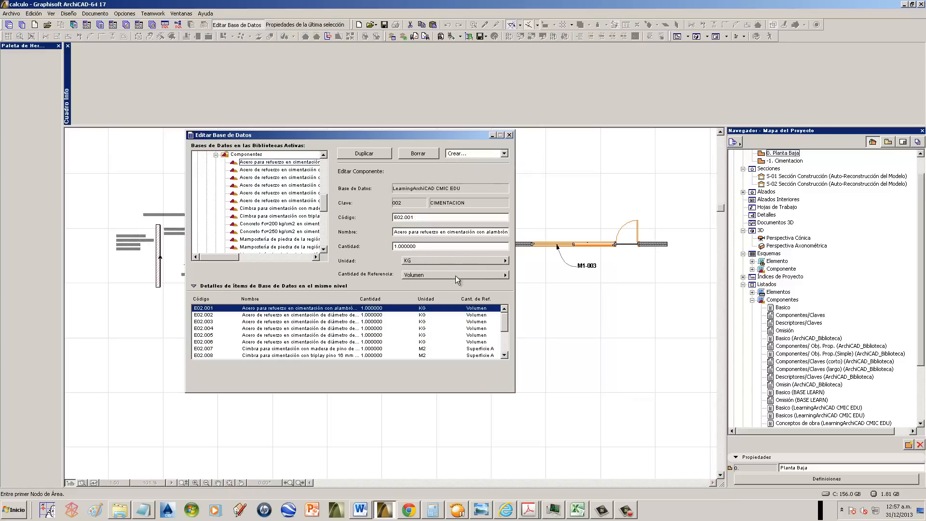
# - Collapse the CIMENTACION key and list the components under MATERIALES in the LearningArchiCAD CMIC EDU database
pyautogui.click(215, 155)
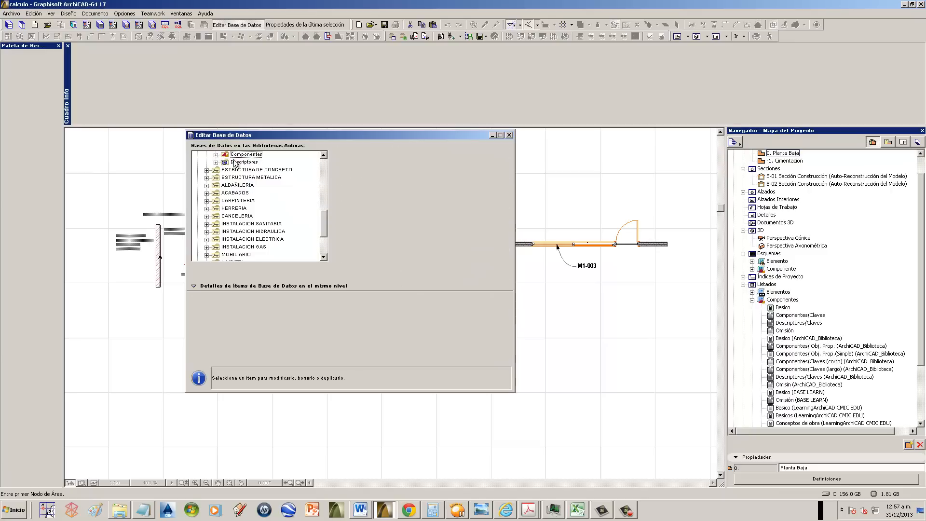
pyautogui.scroll(-3, 325, 199)
pyautogui.click(207, 255)
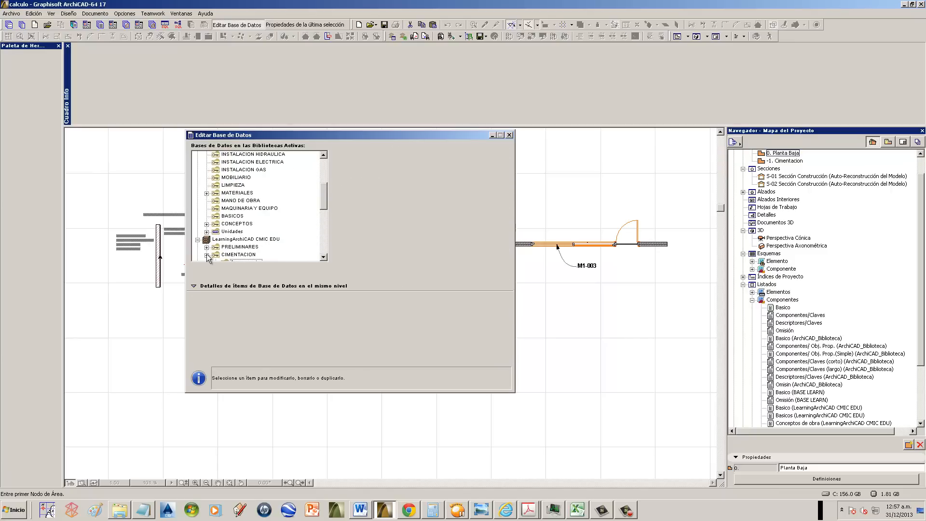
pyautogui.scroll(-5, 208, 251)
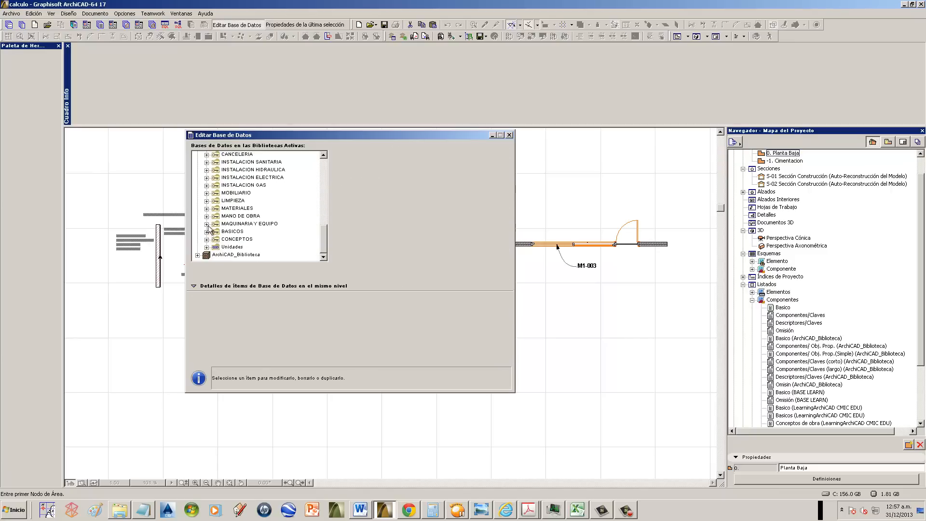
pyautogui.click(207, 209)
pyautogui.click(216, 215)
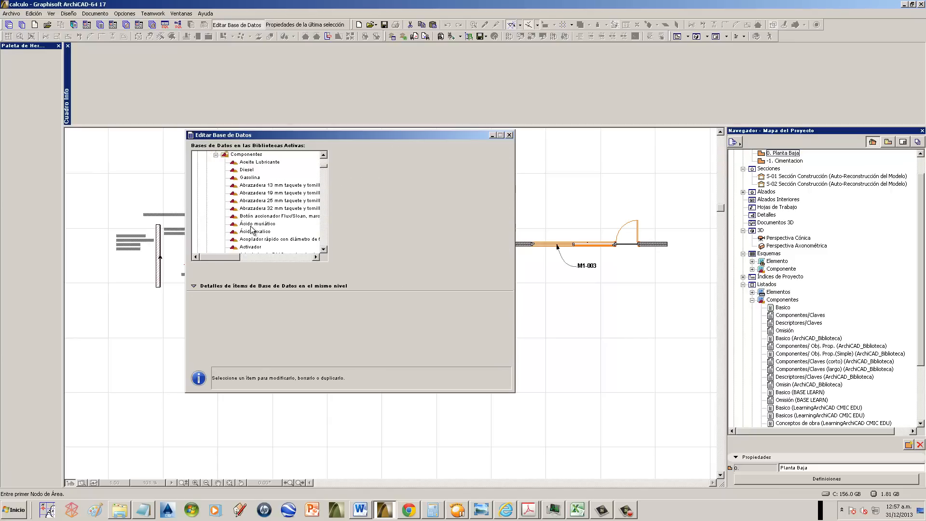
# - Find the Alambre recocido del No.18 component among the materials and check its unit and reference quantity
pyautogui.click(324, 249)
pyautogui.click(324, 249)
pyautogui.click(324, 249)
pyautogui.click(324, 249)
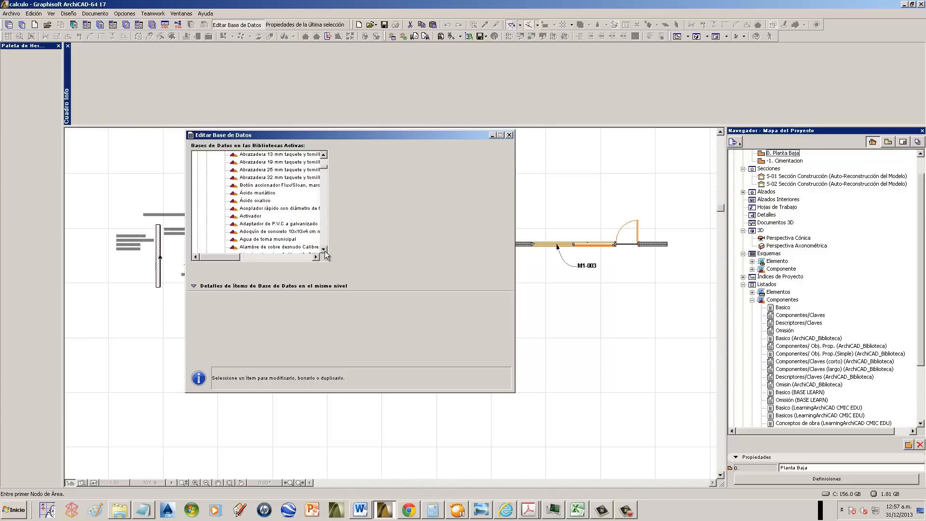
pyautogui.click(324, 249)
pyautogui.click(324, 249)
pyautogui.click(324, 249)
pyautogui.click(324, 249)
pyautogui.click(323, 248)
pyautogui.click(273, 232)
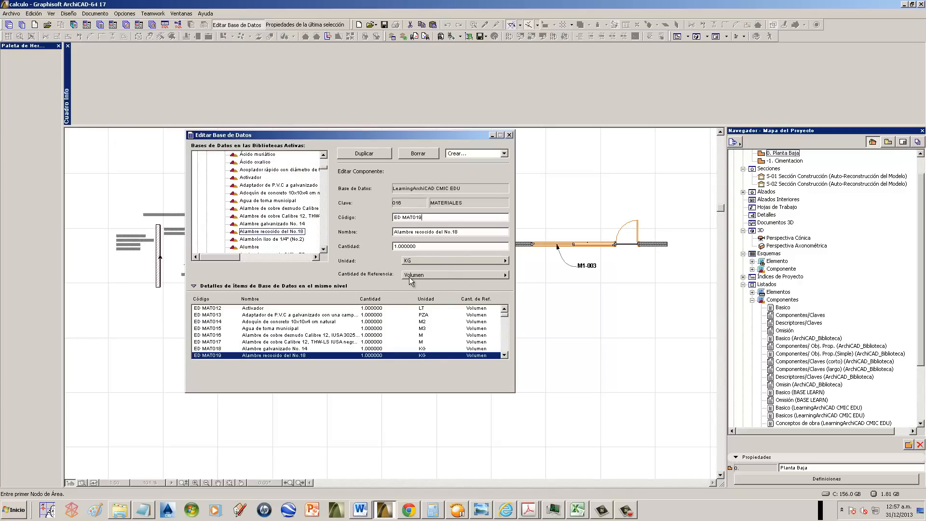
# - Set the reference quantity of the APAGADOR 1 VIA ILUMINADO 16A 250V MARFIL component to Ítem
pyautogui.click(324, 248)
pyautogui.click(324, 249)
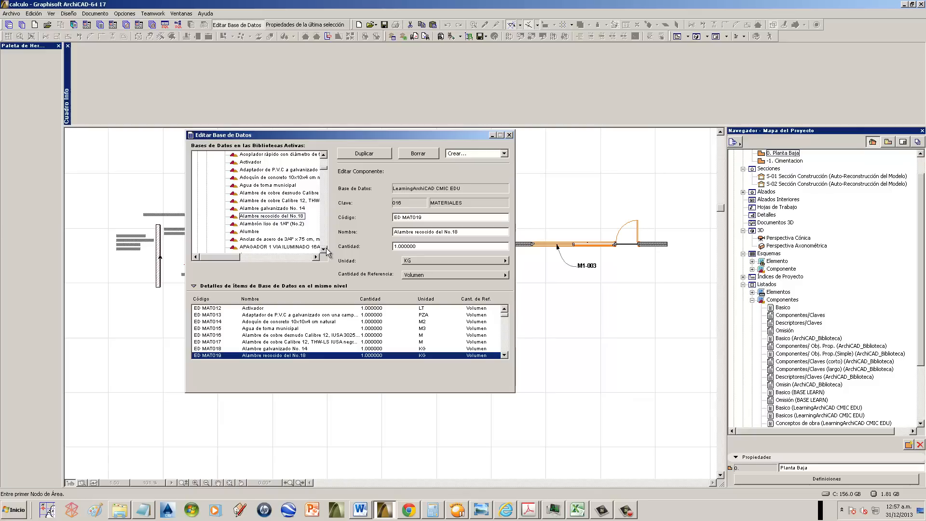
pyautogui.click(292, 247)
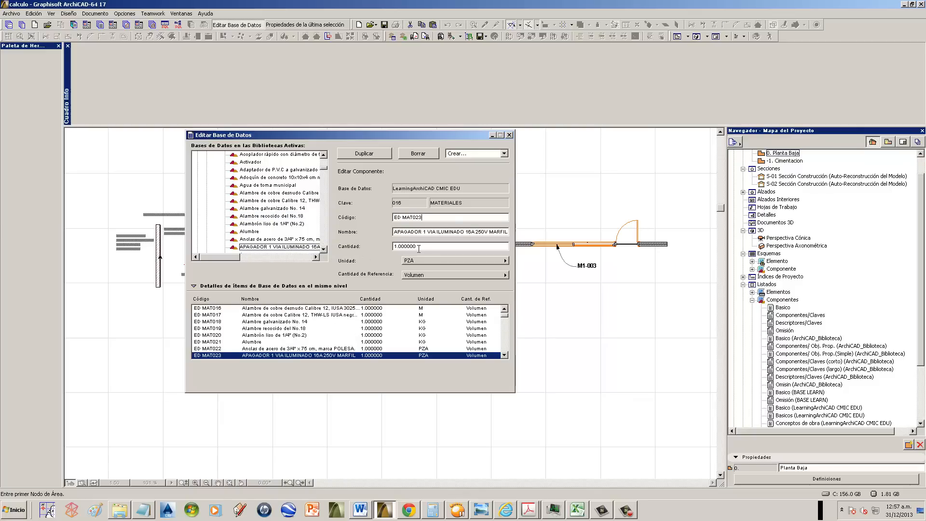
pyautogui.click(433, 275)
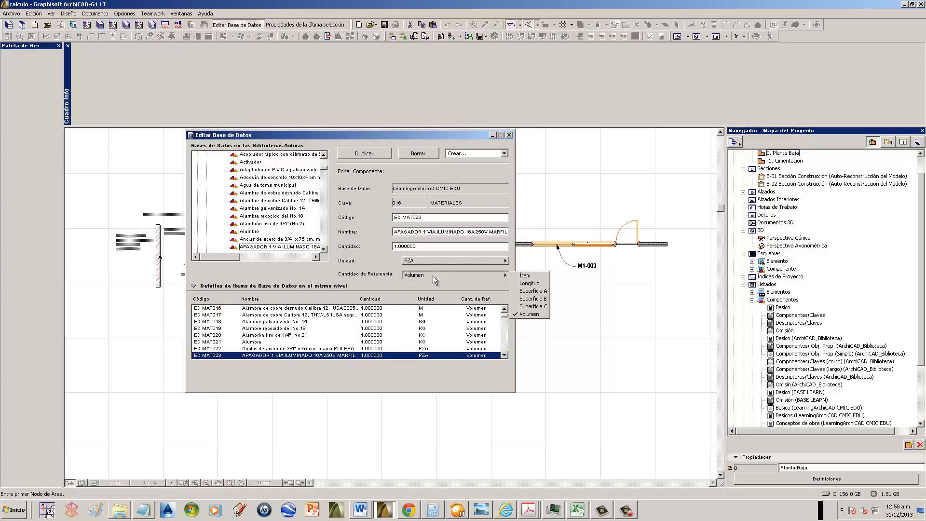
pyautogui.click(529, 278)
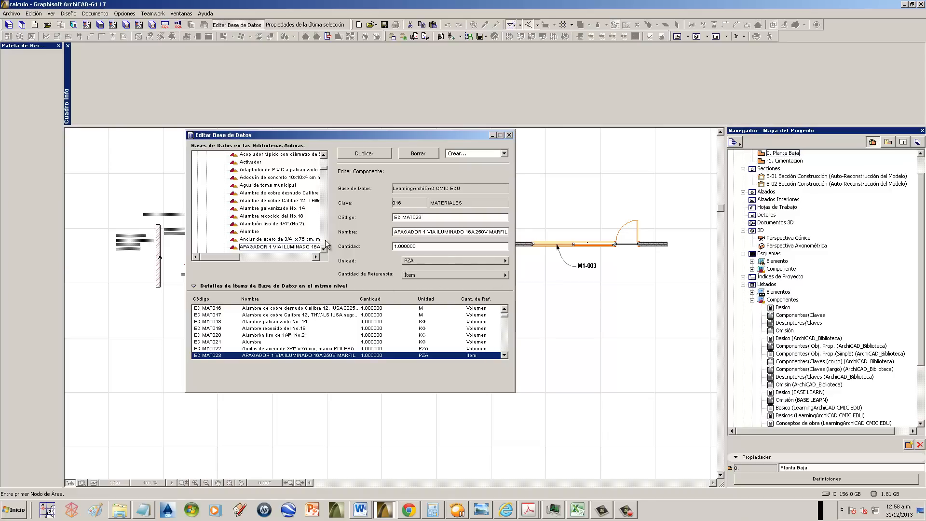
# - Select the Arena material component and check its unit and reference quantity
pyautogui.scroll(-4, 326, 245)
pyautogui.click(246, 163)
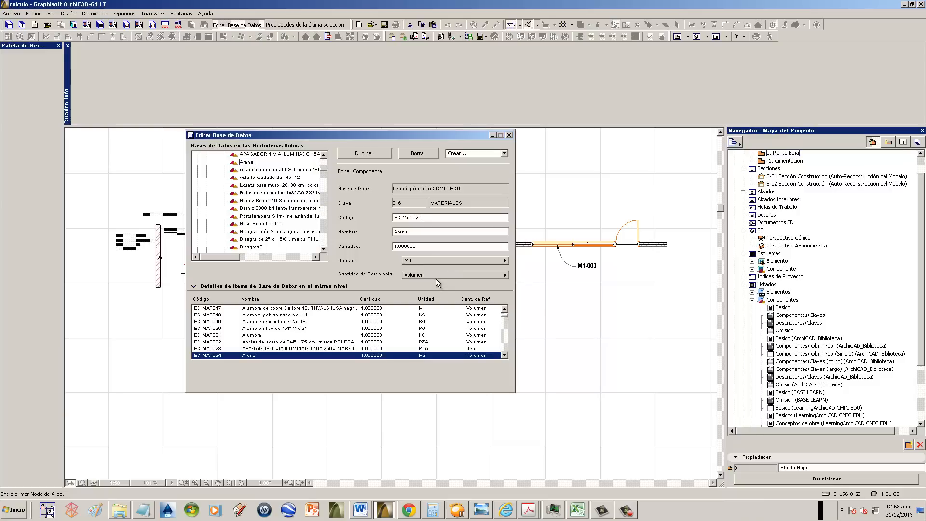
# - Check the unit and reference quantity of the Barniz River 610 and Portalampara Slim-line components in the database
pyautogui.click(266, 186)
pyautogui.click(260, 201)
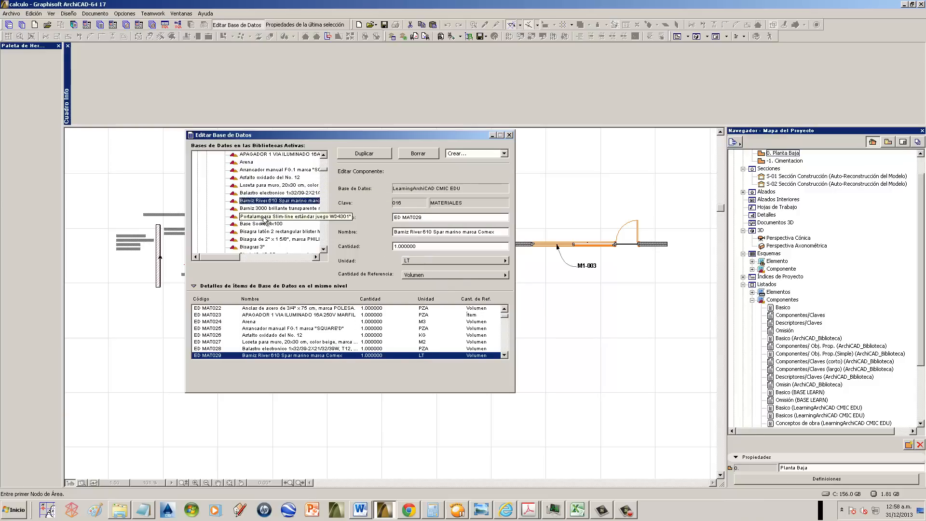
pyautogui.click(265, 220)
# - Select the Agua de toma municipal component and review the options available for its reference quantity
pyautogui.scroll(4, 281, 191)
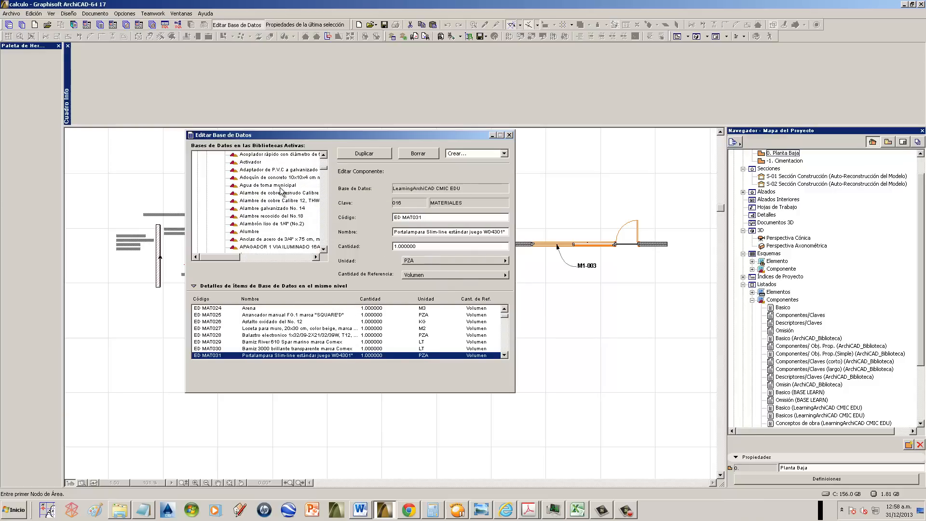
pyautogui.click(280, 187)
pyautogui.click(426, 275)
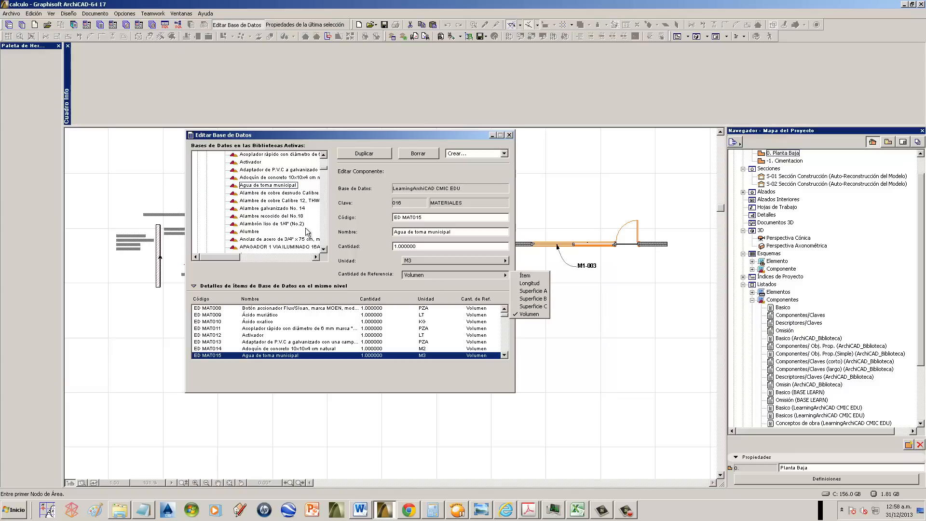
pyautogui.click(295, 202)
# - Close the database editor and save the changes made to its components
pyautogui.scroll(3, 278, 190)
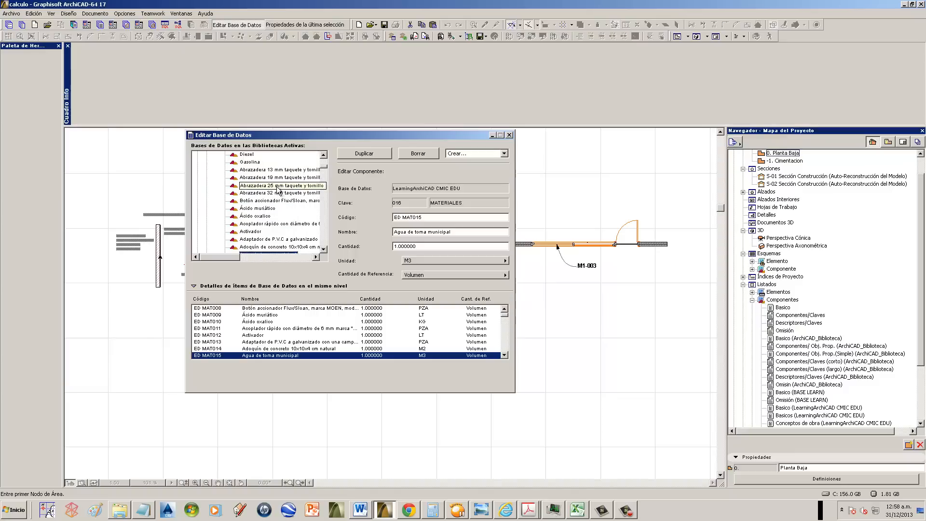
pyautogui.scroll(1, 278, 190)
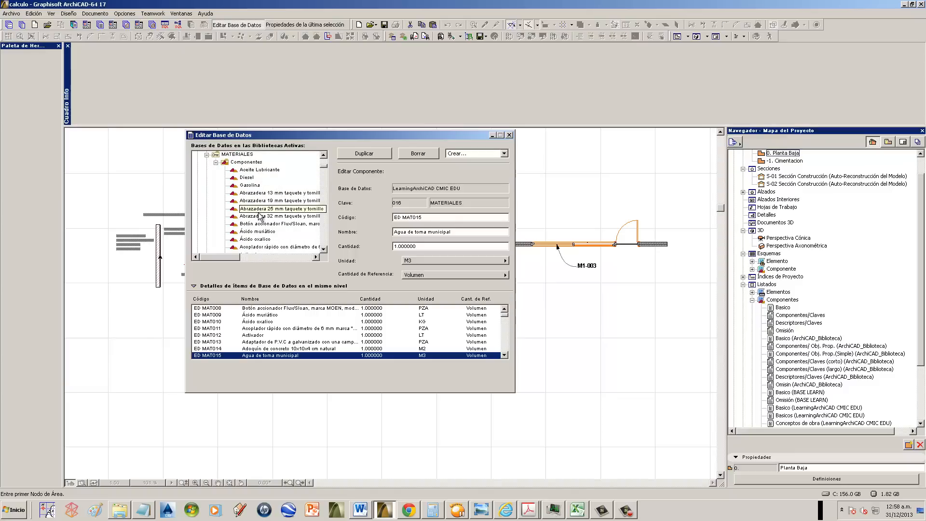
pyautogui.scroll(-1, 259, 216)
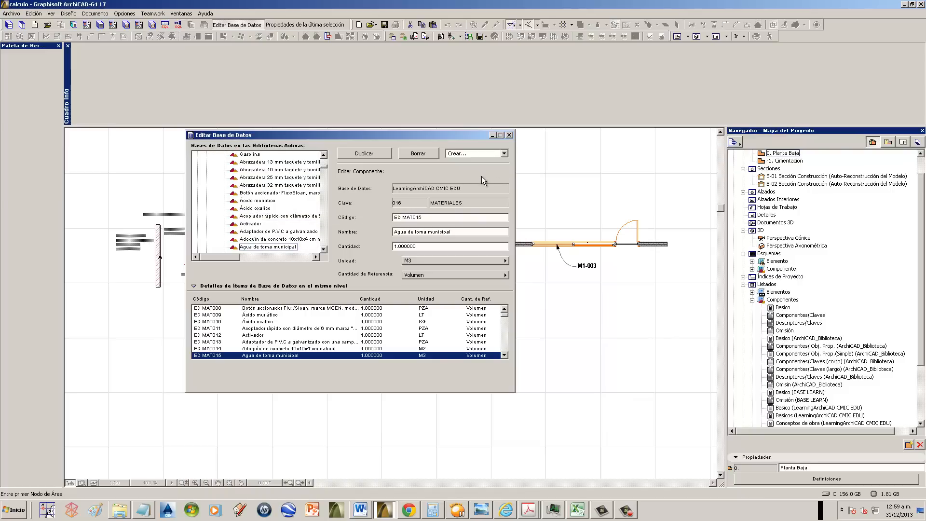
pyautogui.click(511, 136)
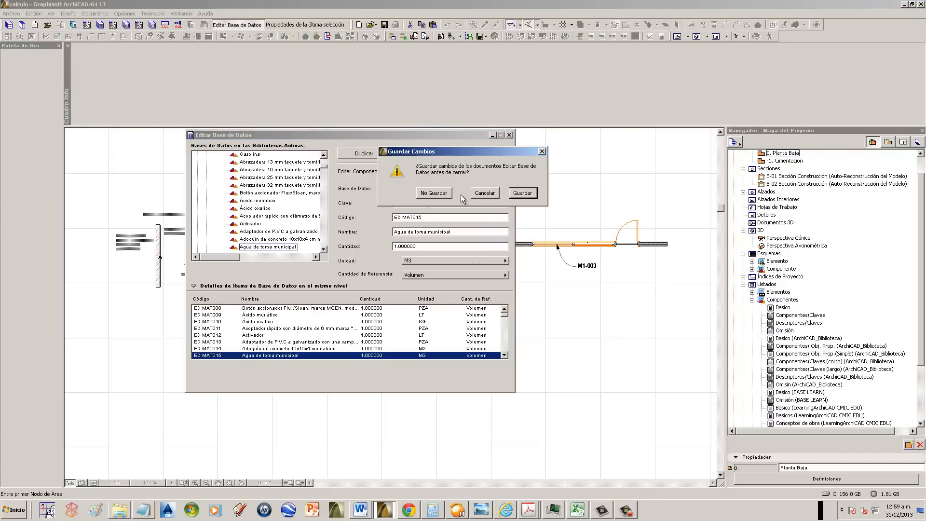
pyautogui.click(522, 193)
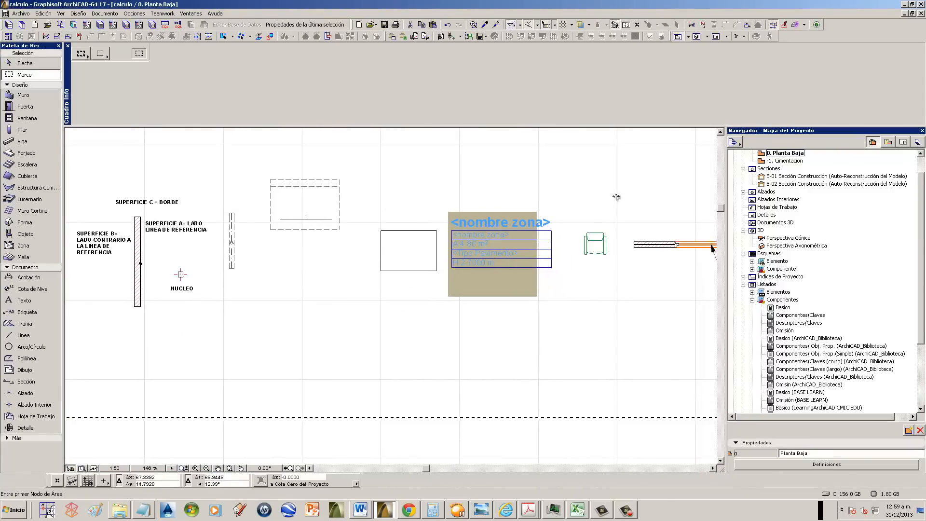
# - Show the marqueed floor plan elements in 3D, activate the Arrow tool and view the wall, column, beam and slab
pyautogui.rightClick(394, 302)
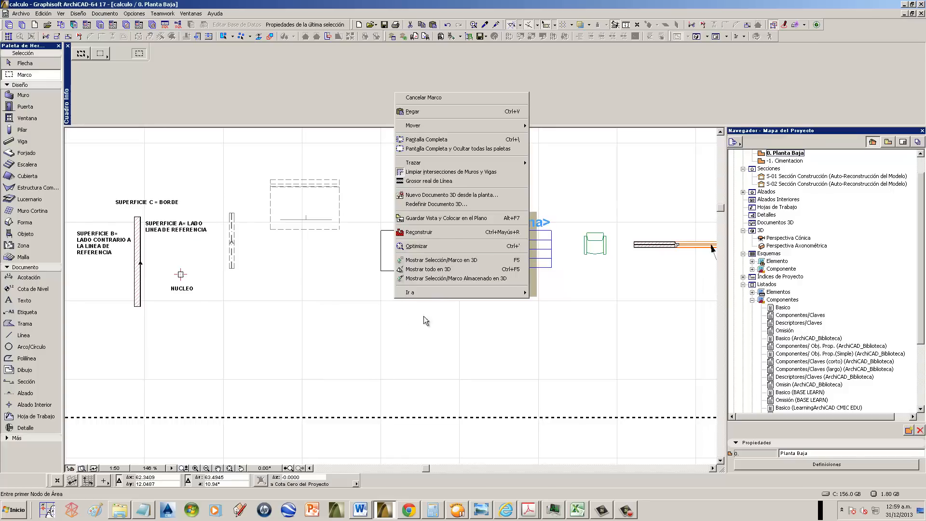
pyautogui.click(453, 261)
pyautogui.keyDown('shift'); pyautogui.moveTo(289, 251); pyautogui.dragTo(255, 251, button='middle'); pyautogui.keyUp('shift')
pyautogui.click(22, 63)
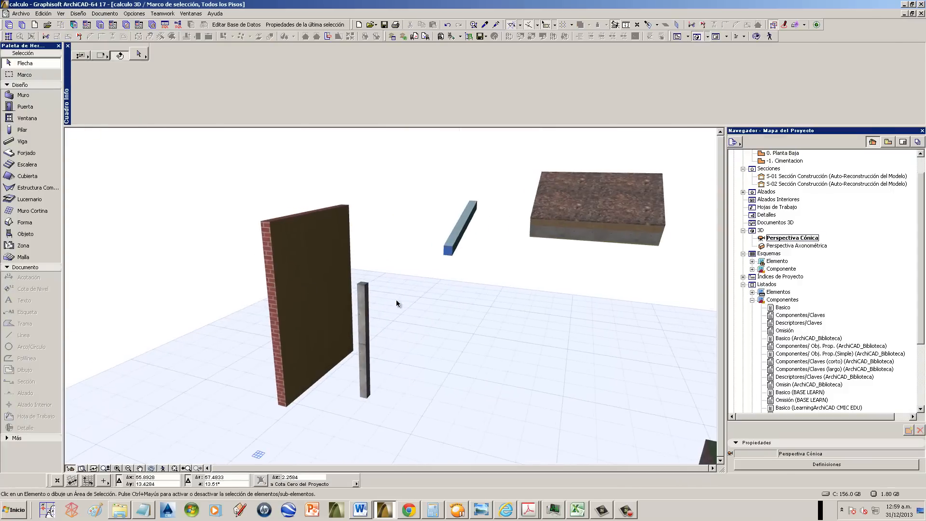
pyautogui.moveTo(396, 299); pyautogui.dragTo(449, 325, button='middle')
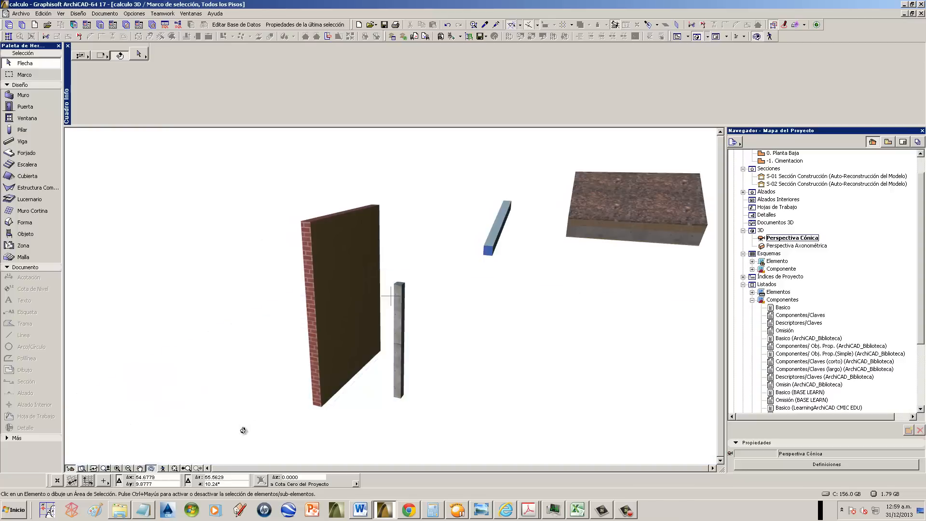
pyautogui.scroll(5, 397, 422)
pyautogui.scroll(-5, 382, 378)
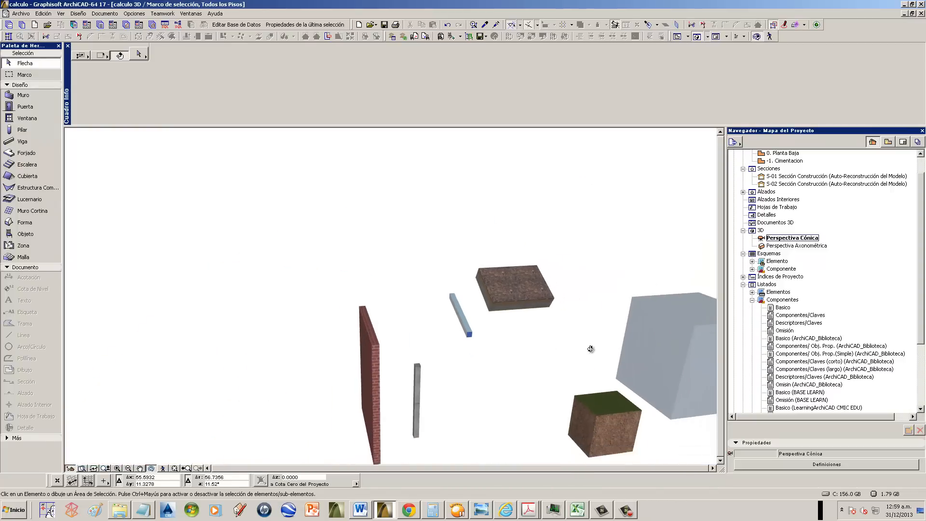
pyautogui.moveTo(375, 278); pyautogui.dragTo(147, 299, button='middle')
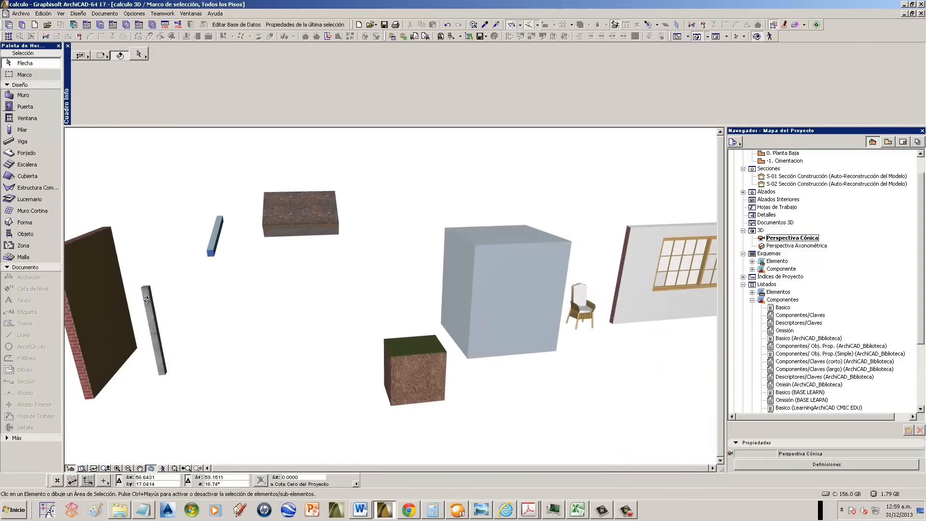
# - Select the column in 3D and look up its Longitud and Superficie A definitions in the ArchiCAD calculation guide in Acrobat
pyautogui.click(149, 290)
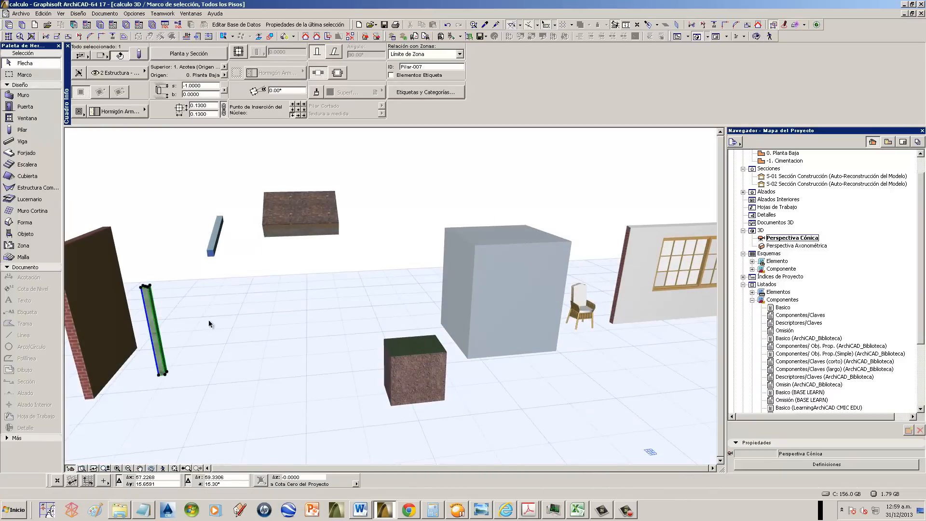
pyautogui.moveTo(208, 319); pyautogui.dragTo(250, 320, button='middle')
pyautogui.moveTo(533, 513)
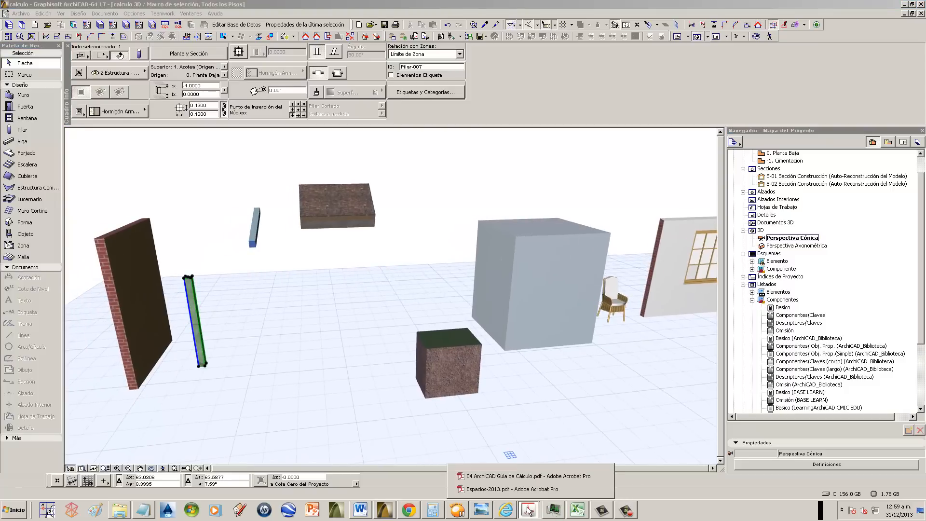
pyautogui.click(509, 480)
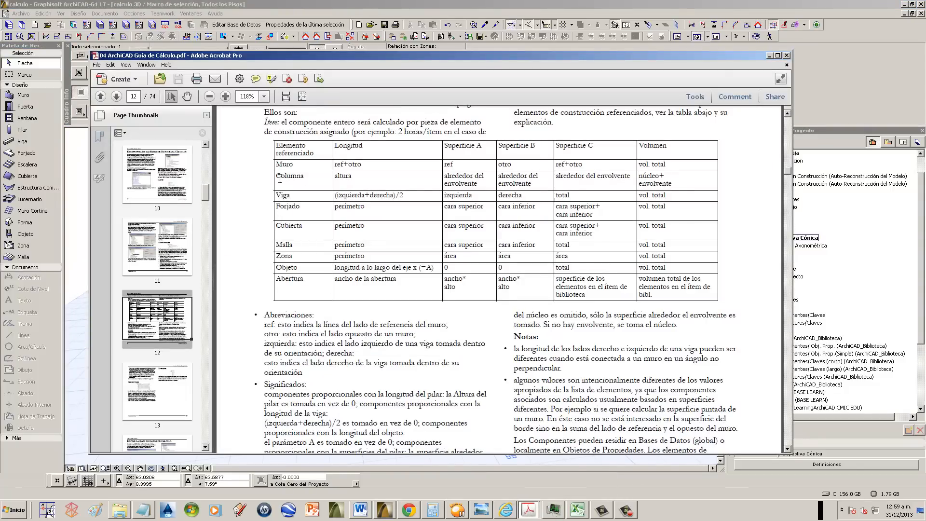
pyautogui.moveTo(276, 176); pyautogui.dragTo(304, 176)
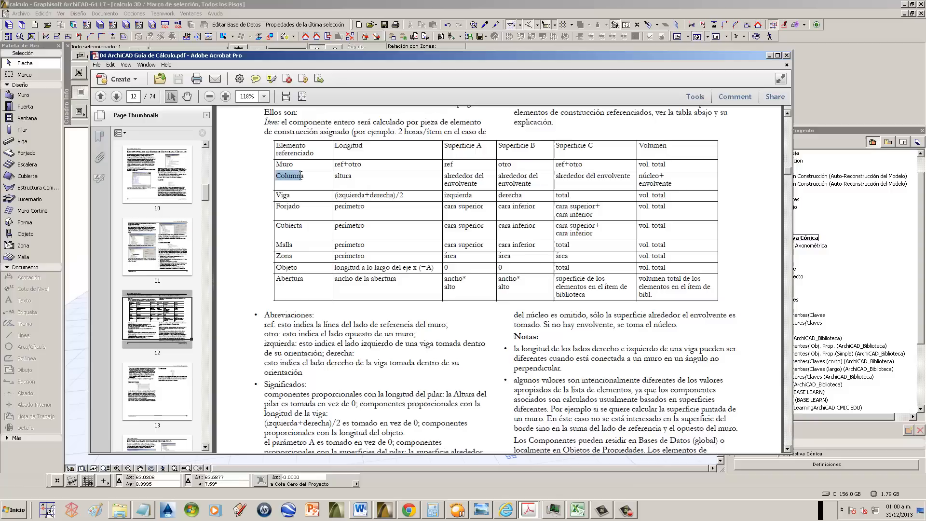
pyautogui.click(353, 176)
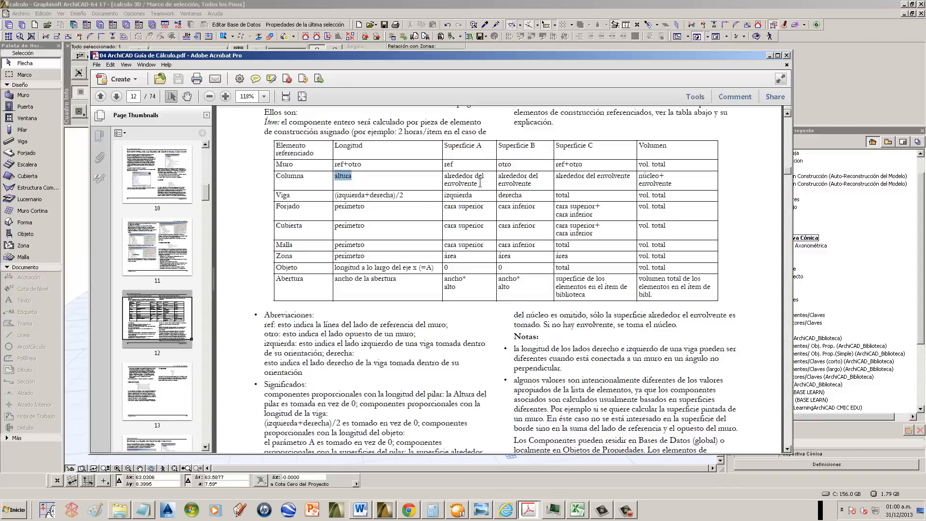
pyautogui.moveTo(444, 176); pyautogui.dragTo(483, 178)
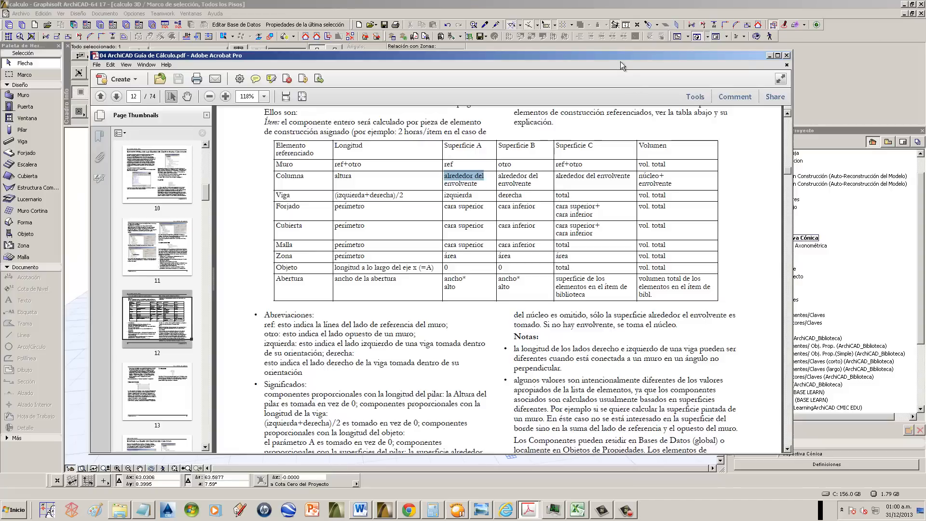
# - Highlight the Superficie C and Volumen definitions for Columna in the guide's table of referenced elements
pyautogui.moveTo(373, 55); pyautogui.dragTo(311, 351)
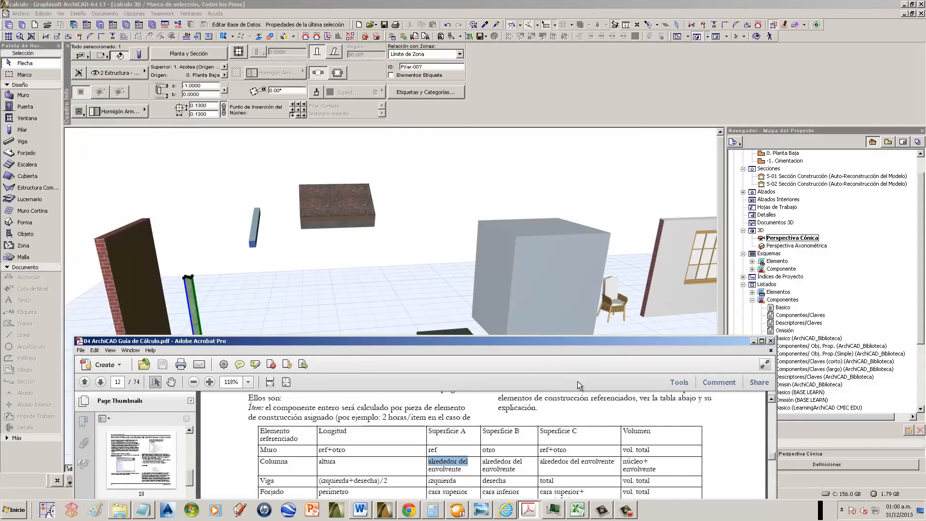
pyautogui.moveTo(578, 342); pyautogui.dragTo(570, 161)
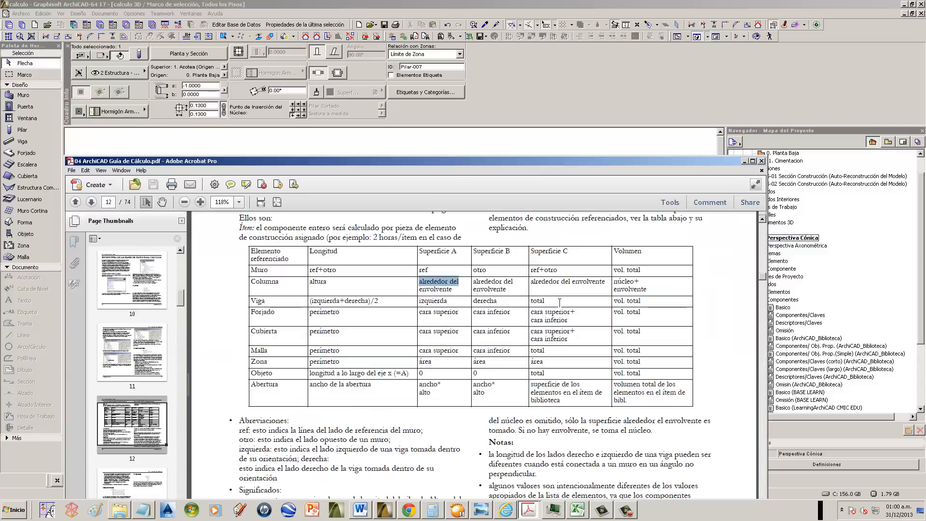
pyautogui.moveTo(607, 282); pyautogui.dragTo(537, 271)
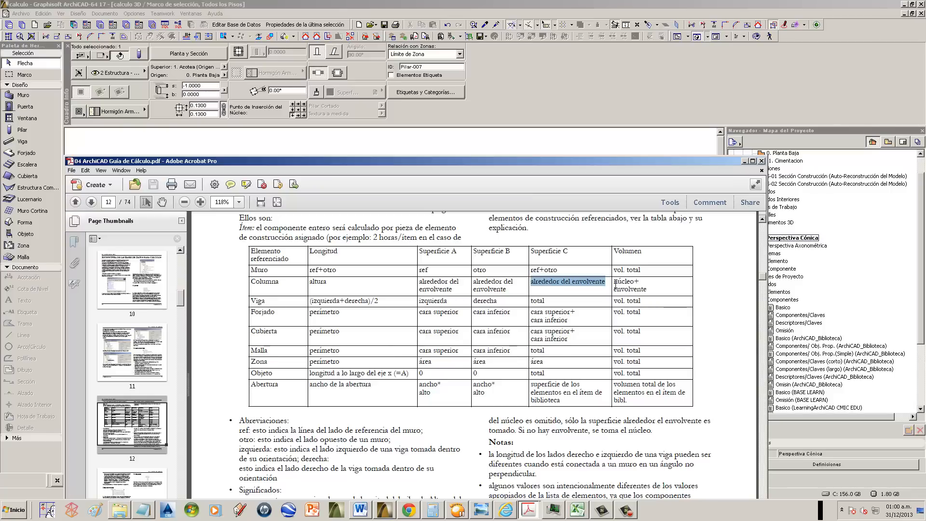
pyautogui.click(616, 284)
pyautogui.moveTo(626, 283); pyautogui.dragTo(646, 290)
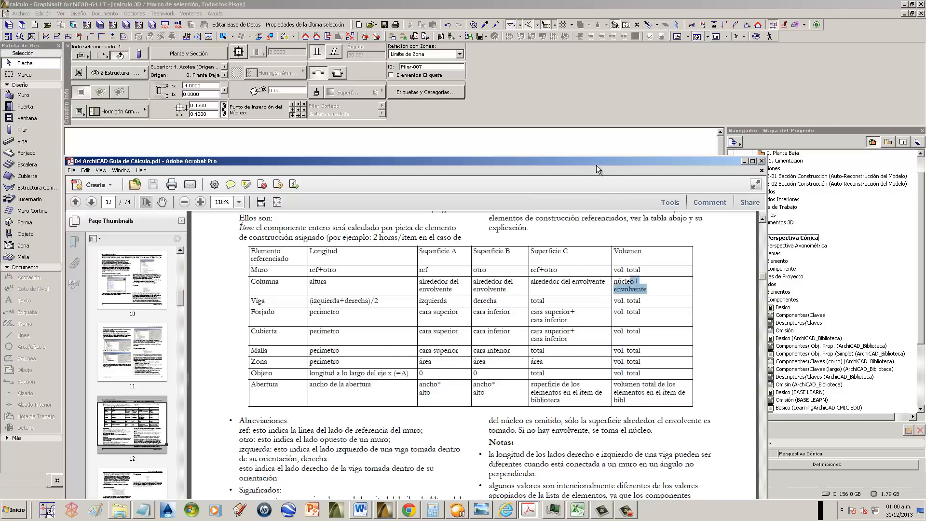
# - Minimize the guide to return to ArchiCAD, examine the column up close in 3D and deselect it
pyautogui.moveTo(596, 165); pyautogui.dragTo(602, 203)
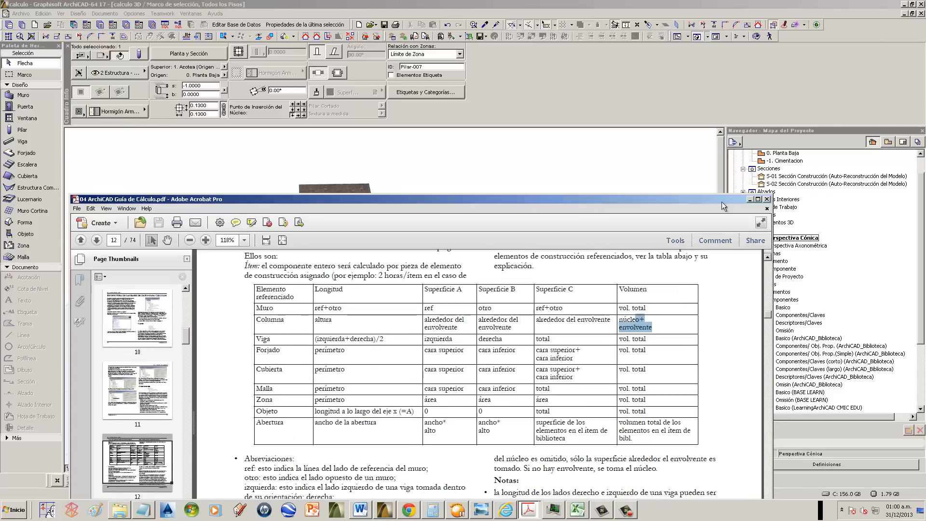
pyautogui.click(749, 198)
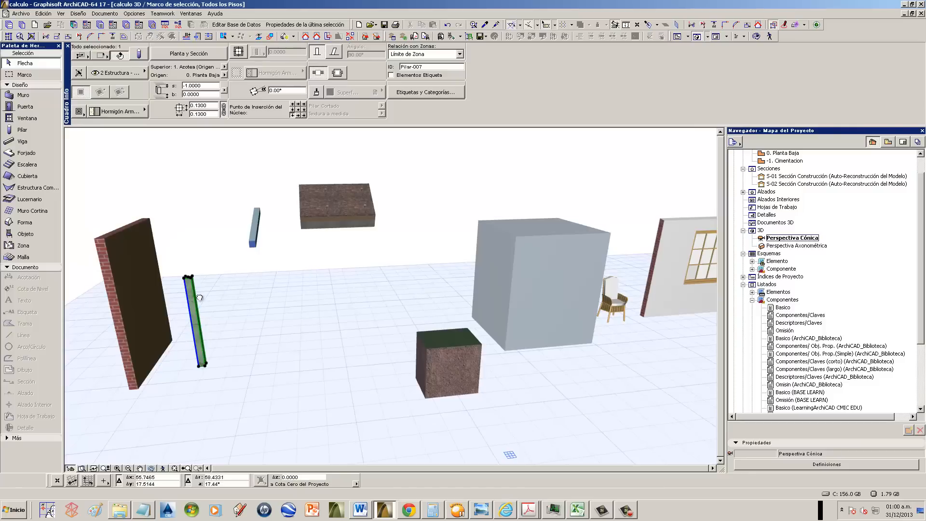
pyautogui.scroll(6, 200, 297)
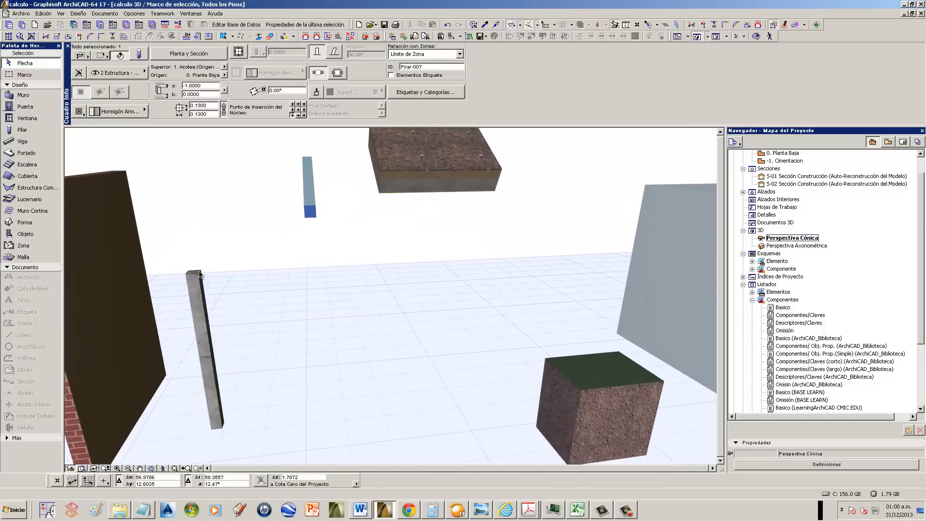
pyautogui.click(151, 468)
pyautogui.moveTo(182, 446); pyautogui.dragTo(286, 385)
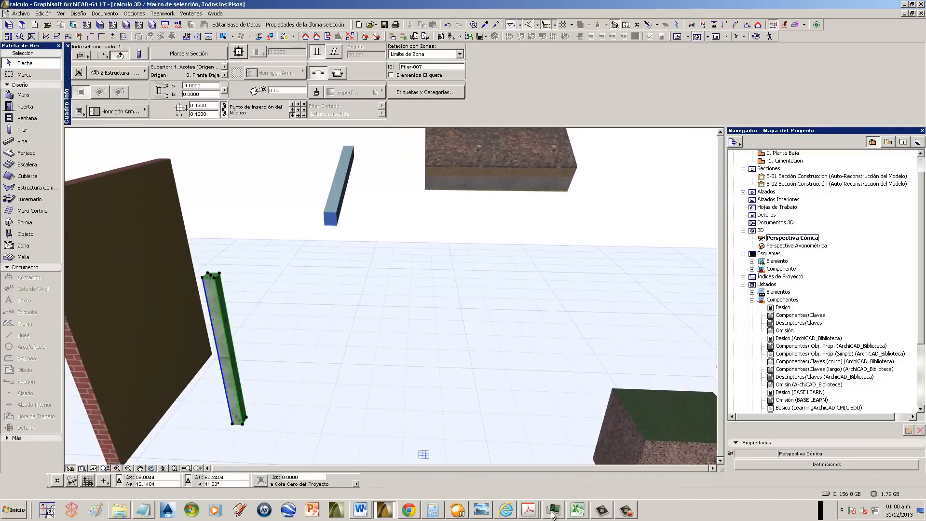
pyautogui.press('Escape')
# - Reopen the calculation guide in Acrobat and review how the length and surfaces of a Viga are defined
pyautogui.click(529, 510)
pyautogui.click(512, 476)
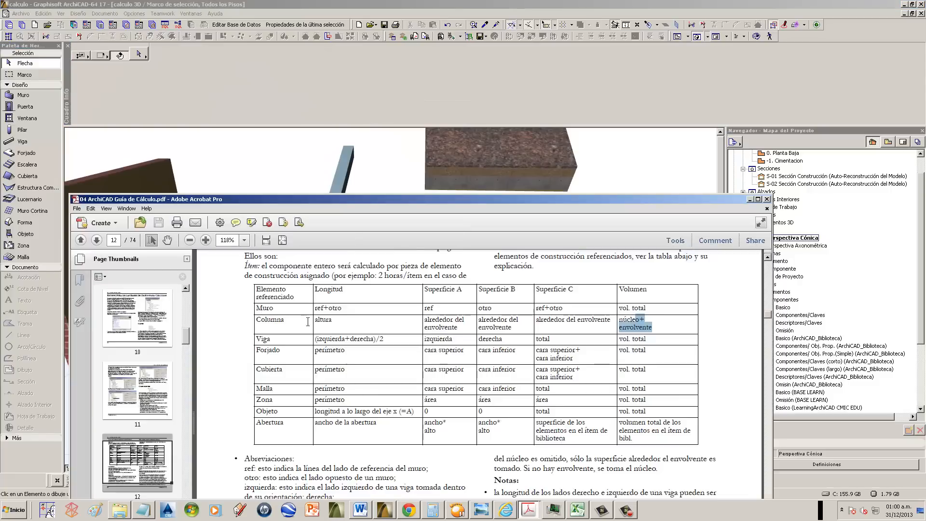
pyautogui.moveTo(256, 339); pyautogui.dragTo(316, 339)
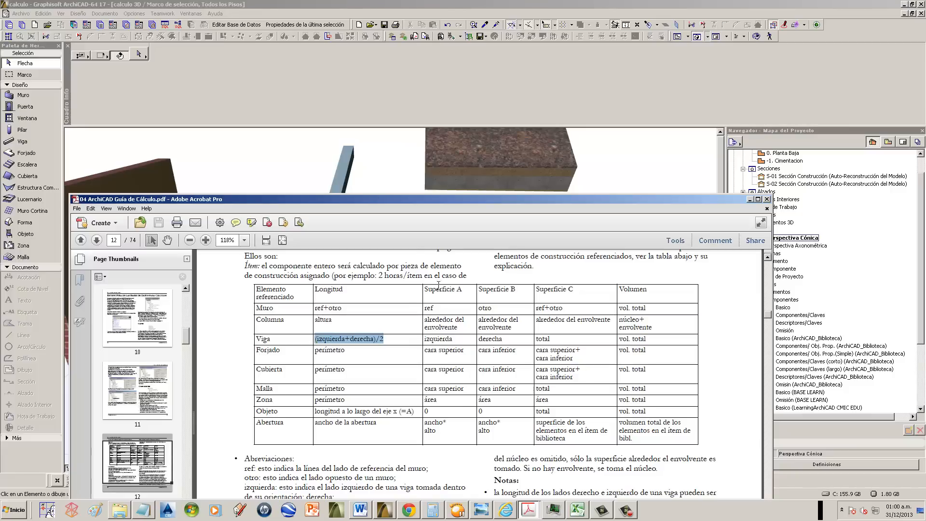
pyautogui.moveTo(475, 320); pyautogui.dragTo(460, 339)
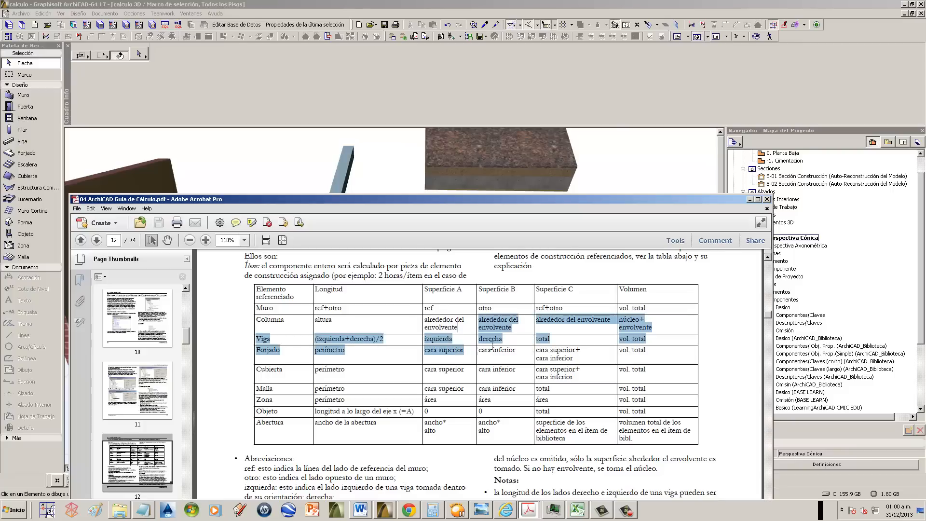
pyautogui.click(565, 340)
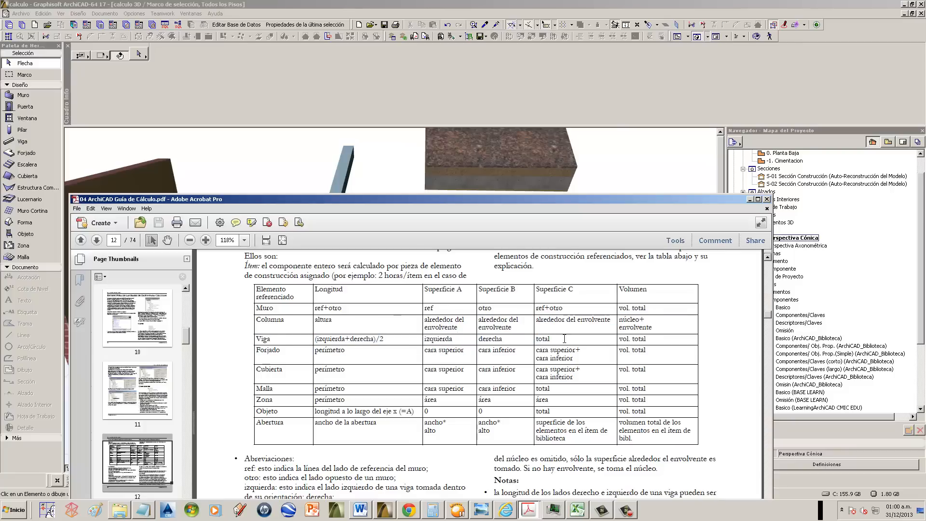
# - Return to the ArchiCAD 3D view and select the beam beside the slab for a close look
pyautogui.click(370, 163)
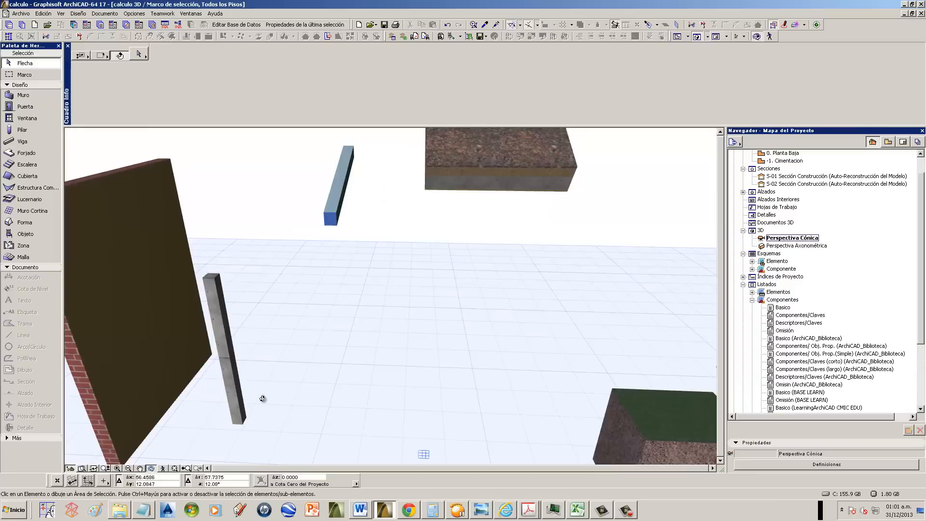
pyautogui.moveTo(262, 399); pyautogui.dragTo(300, 300)
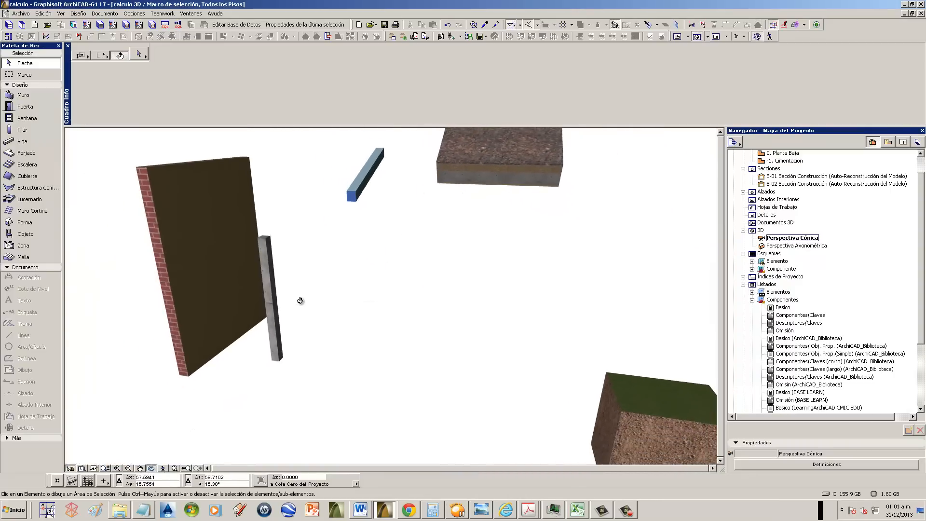
pyautogui.scroll(2, 355, 157)
pyautogui.scroll(3, 378, 186)
pyautogui.scroll(3, 391, 226)
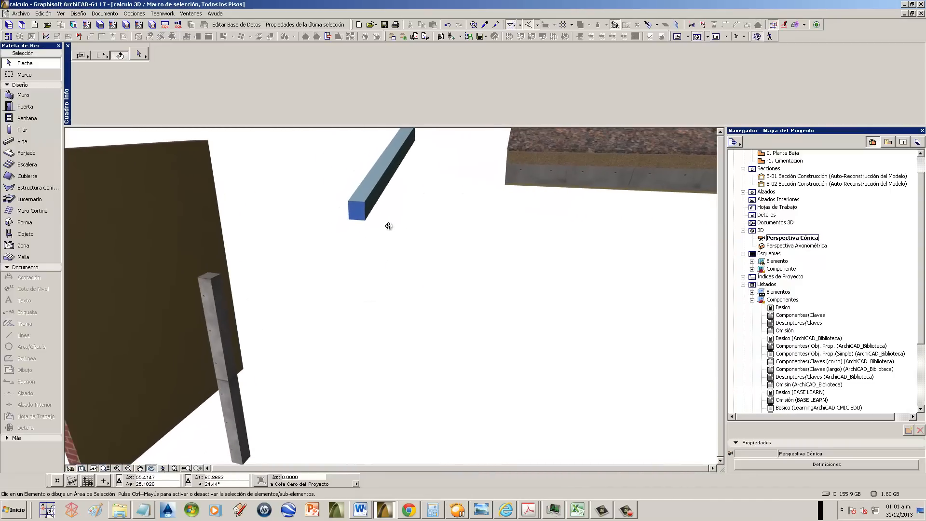
pyautogui.click(361, 216)
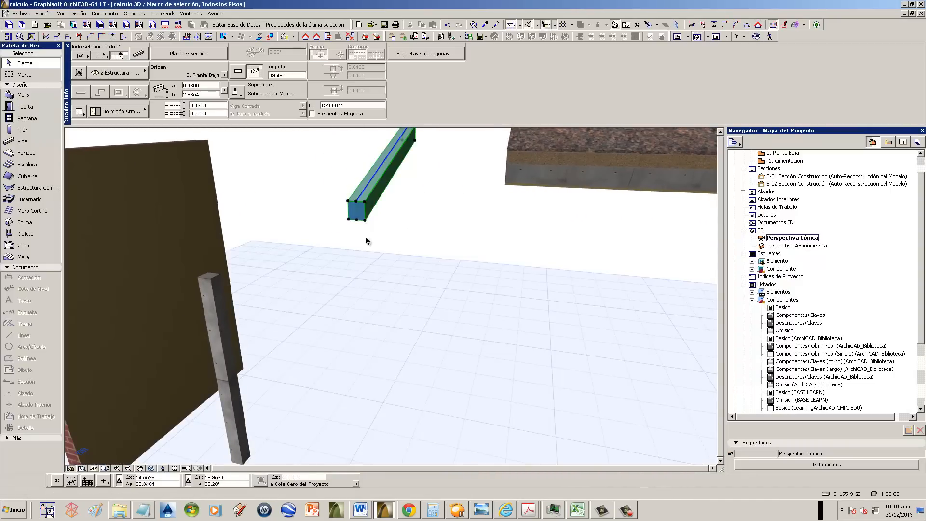
# - Review the selected beam's surface overrides, checking the finish assigned to each face
pyautogui.moveTo(354, 217); pyautogui.dragTo(356, 241, button='middle')
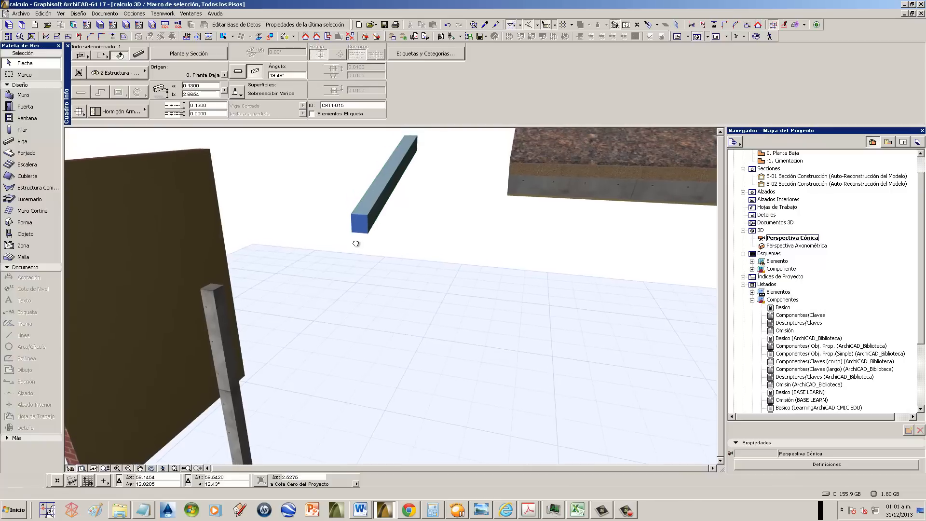
pyautogui.click(237, 95)
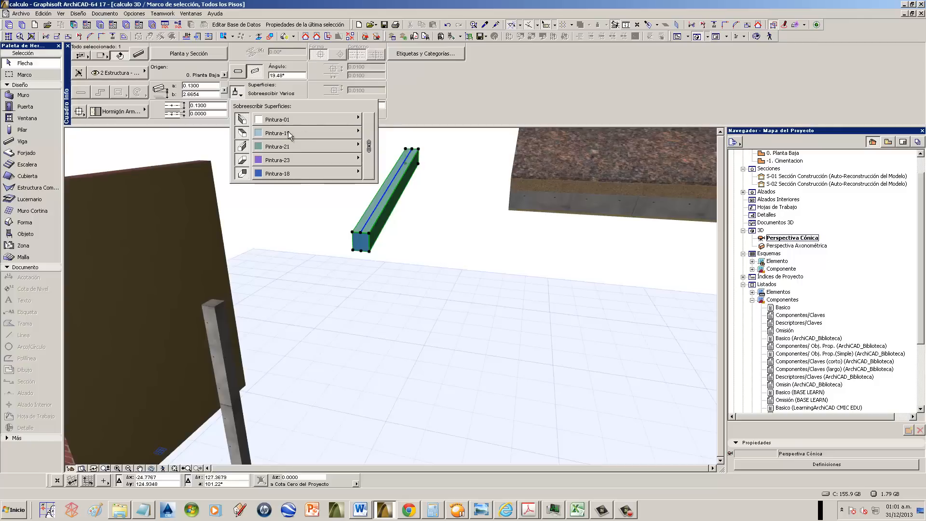
pyautogui.click(439, 267)
pyautogui.click(236, 93)
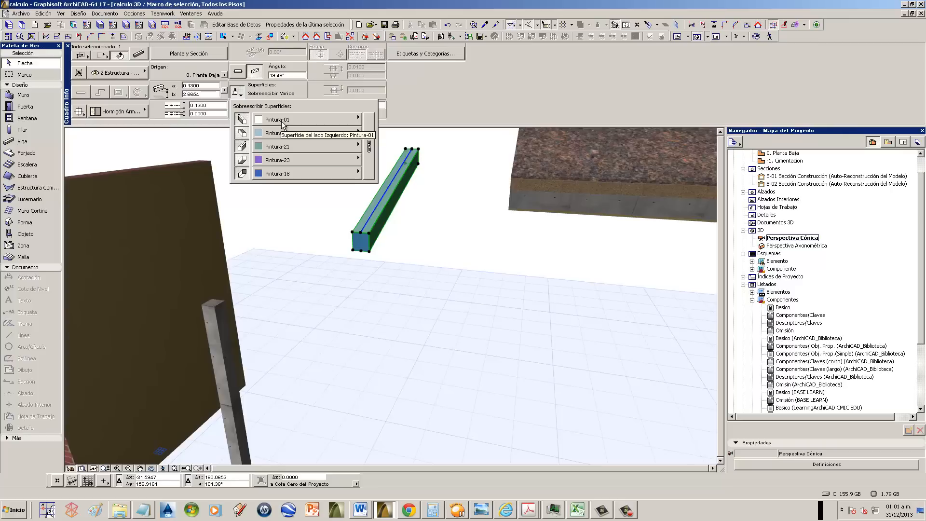
# - Orbit to the beam's right side and compare that face with its assigned surface override
pyautogui.click(151, 468)
pyautogui.moveTo(330, 320); pyautogui.dragTo(201, 268)
pyautogui.scroll(5, 397, 256)
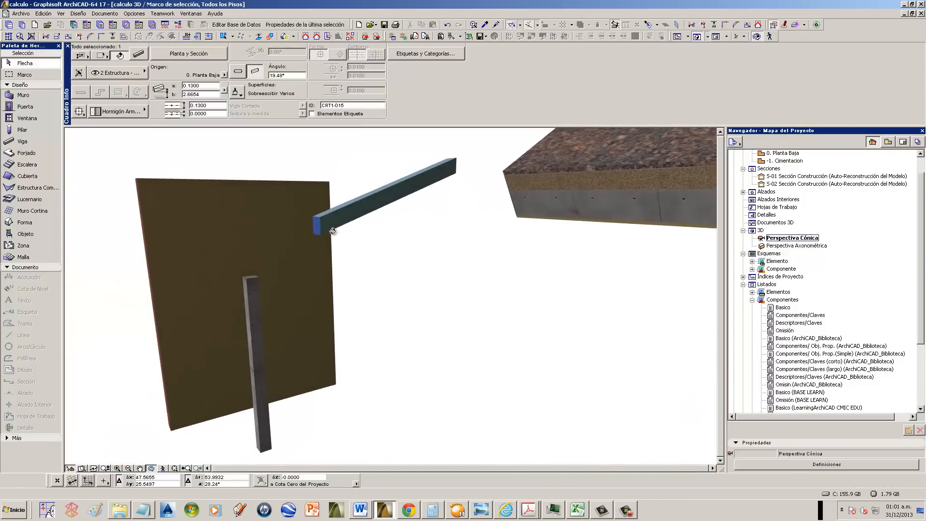
pyautogui.click(244, 92)
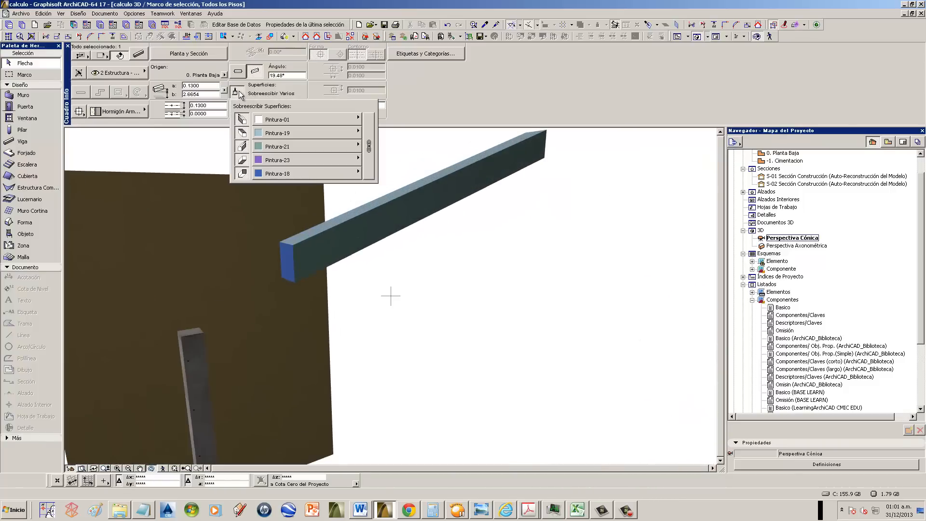
pyautogui.click(283, 147)
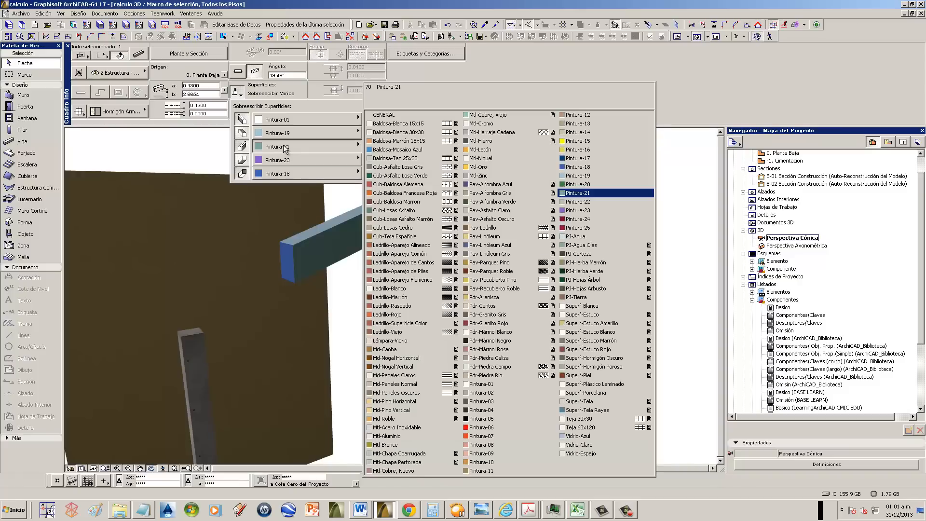
pyautogui.click(285, 148)
pyautogui.click(390, 295)
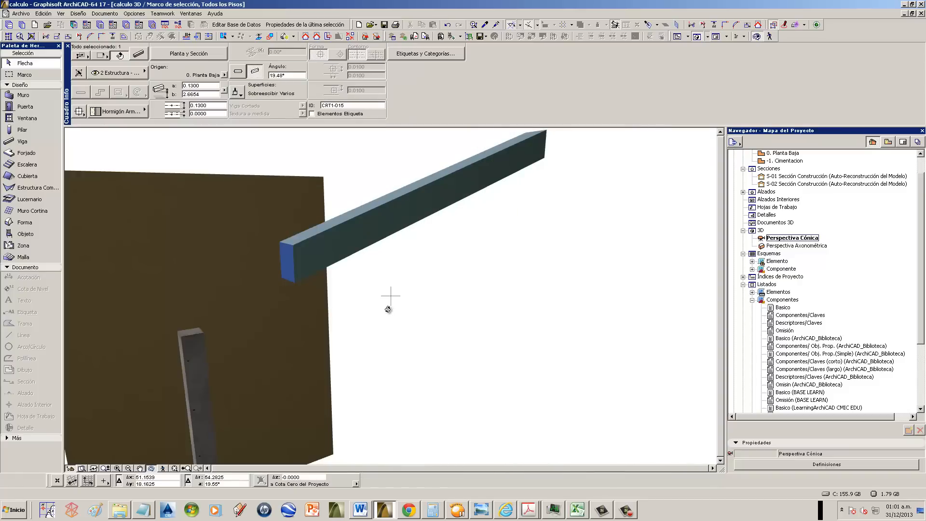
# - Orbit around to inspect the beam's opposite side and deselect the beam
pyautogui.moveTo(387, 309); pyautogui.dragTo(642, 342)
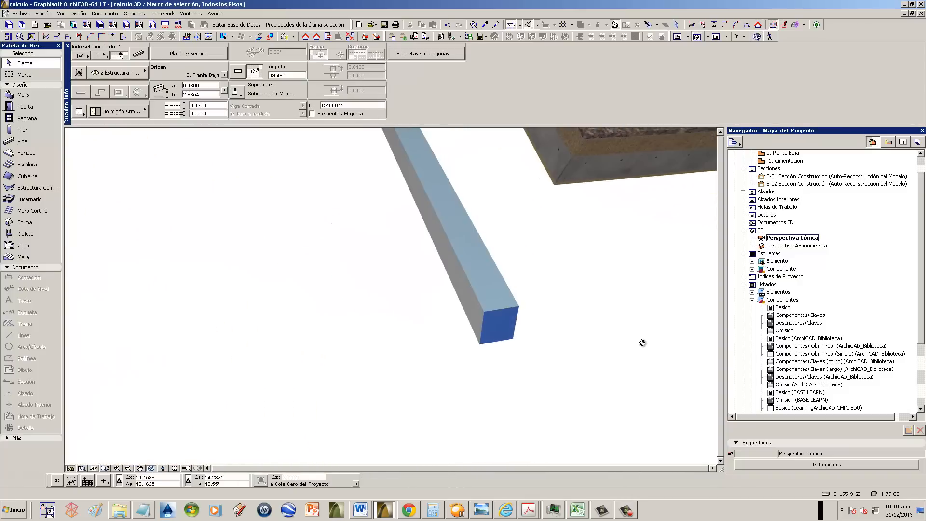
pyautogui.scroll(-6, 518, 384)
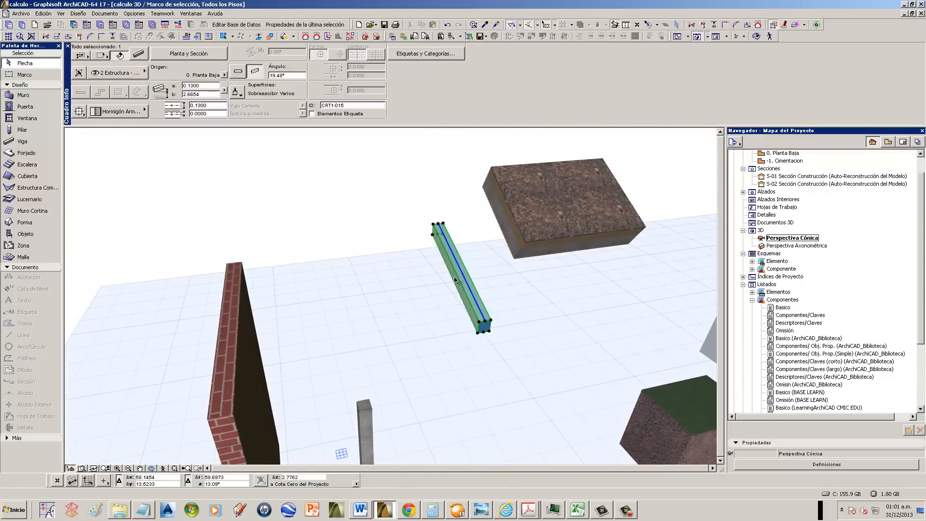
pyautogui.click(497, 280)
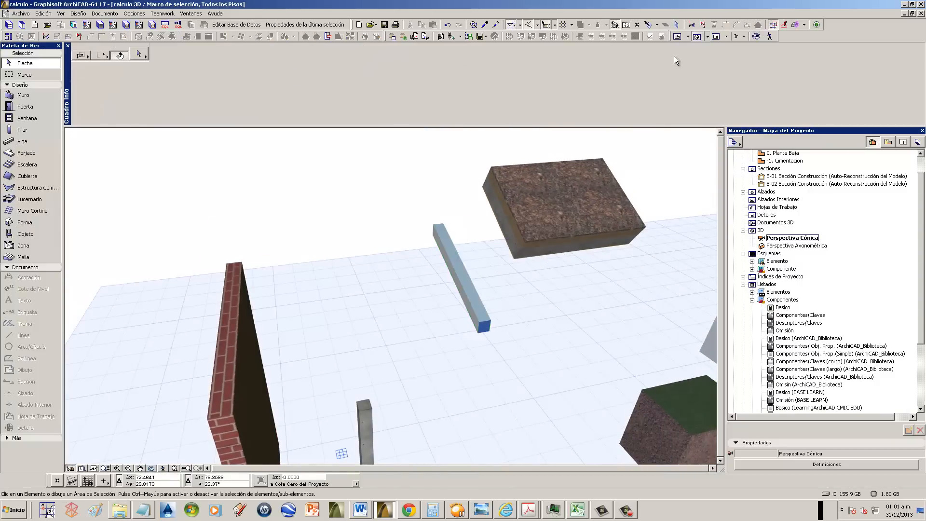
# - Open the Planta Baja floor plan and examine the beam's reference line and direction compared with the wall's
pyautogui.click(678, 37)
pyautogui.scroll(4, 376, 239)
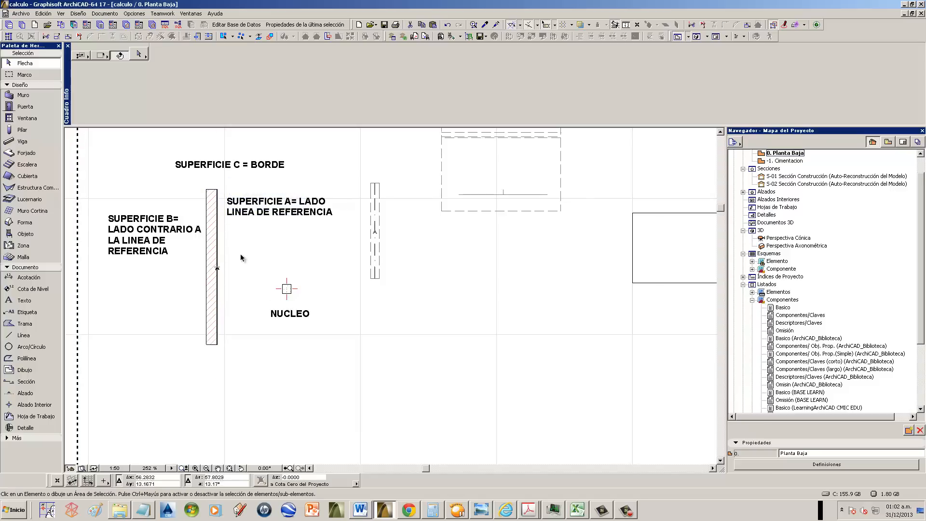
pyautogui.scroll(2, 243, 251)
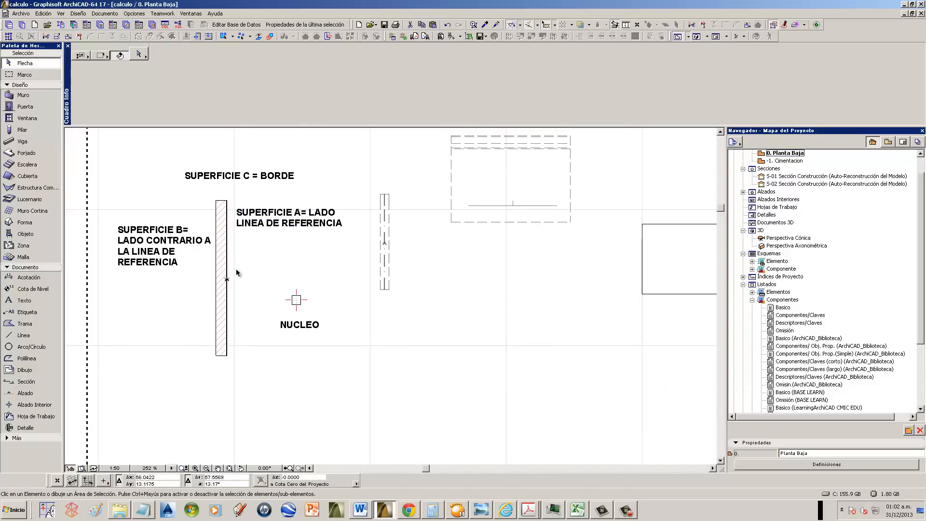
pyautogui.moveTo(235, 270); pyautogui.dragTo(260, 266, button='middle')
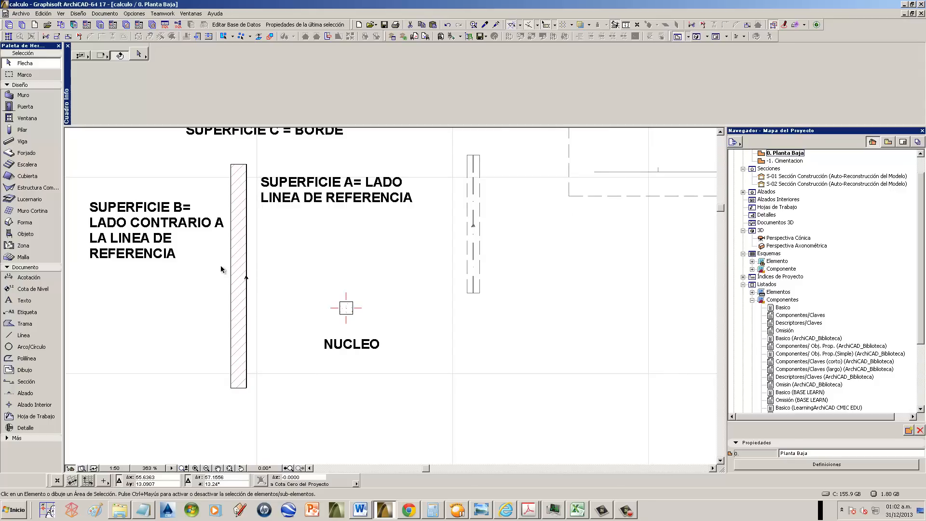
pyautogui.scroll(3, 489, 230)
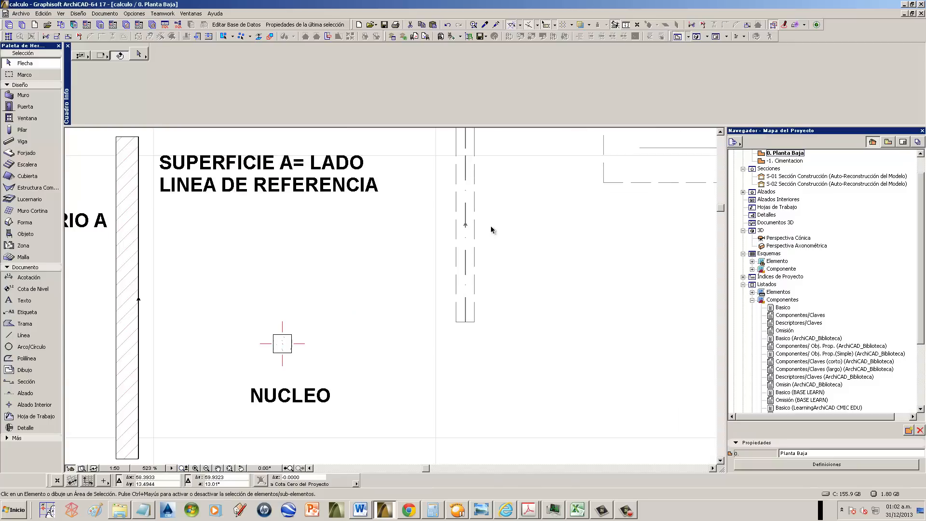
pyautogui.moveTo(489, 228); pyautogui.dragTo(459, 282, button='middle')
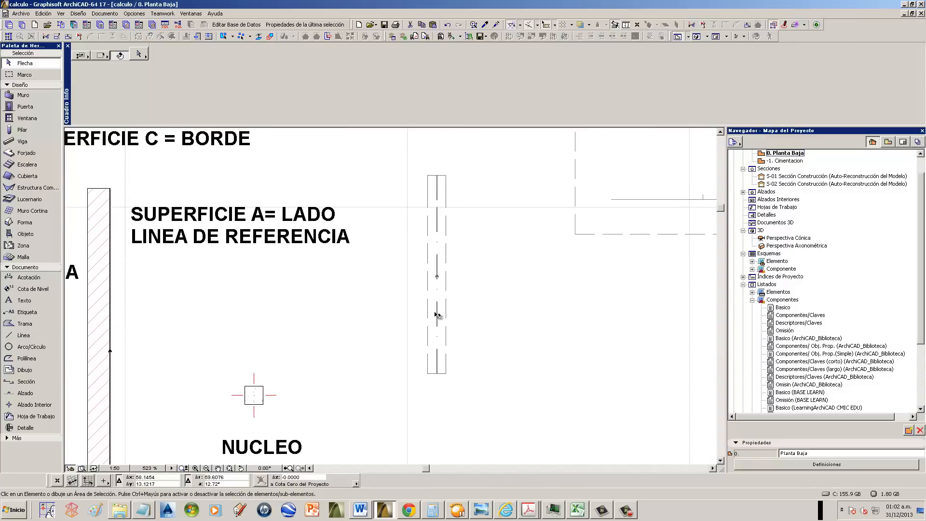
pyautogui.scroll(-4, 482, 270)
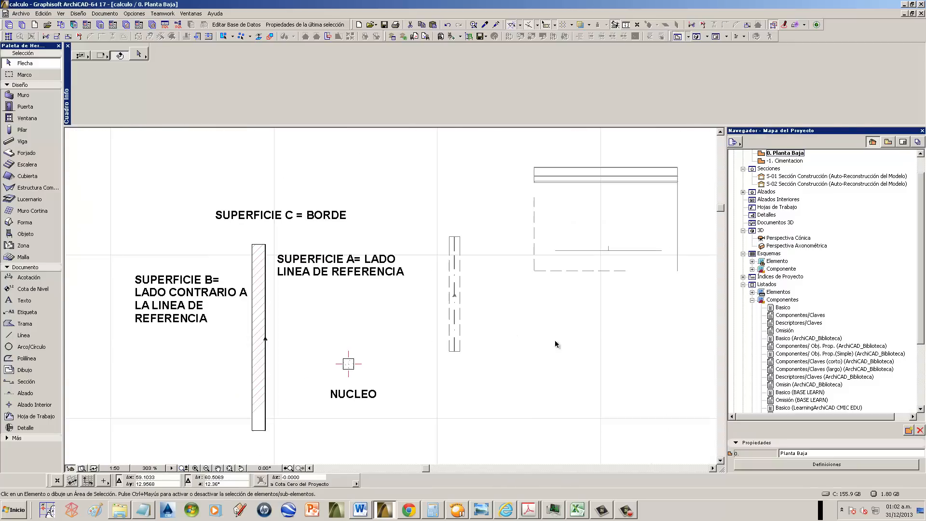
pyautogui.moveTo(554, 340); pyautogui.dragTo(524, 305, button='middle')
# - Reopen 04 ArchiCAD Guía de Cálculo.pdf in Acrobat, highlight Forjado in the table of referenced elements and return to ArchiCAD
pyautogui.click(529, 510)
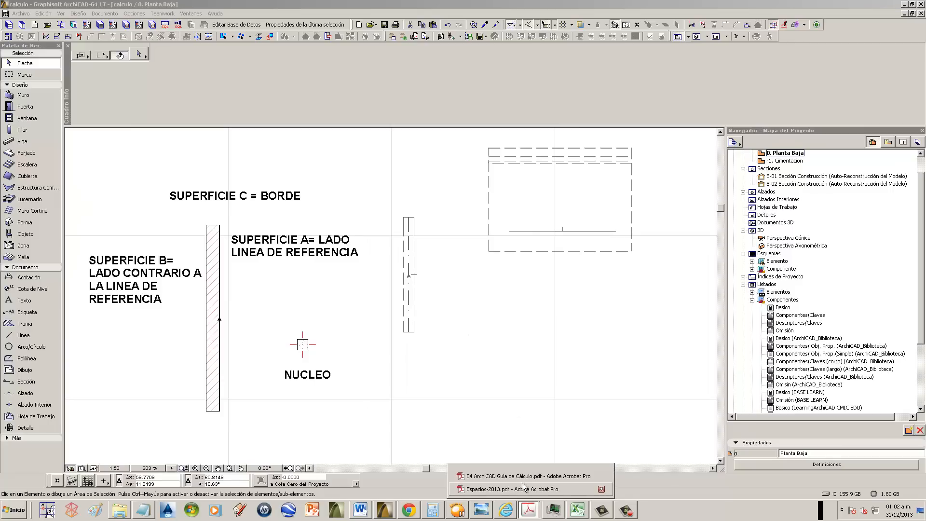
pyautogui.click(579, 476)
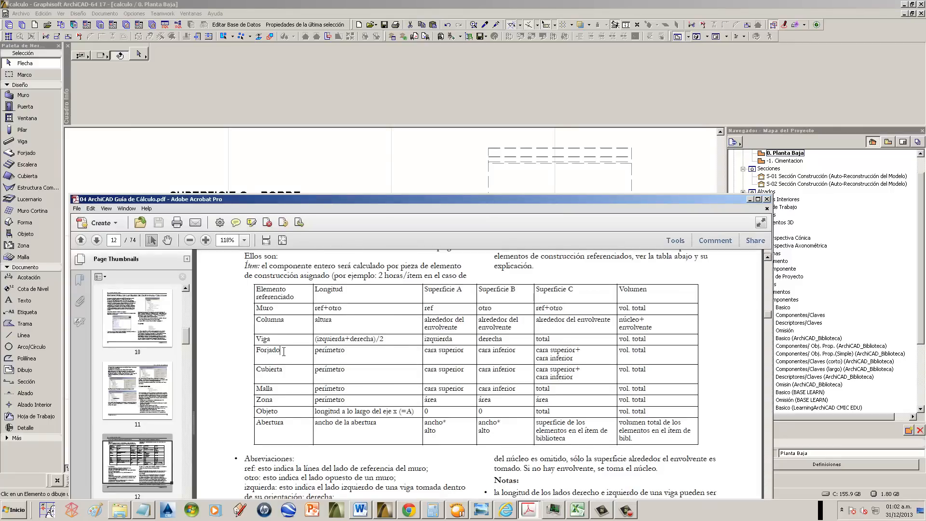
pyautogui.doubleClick(267, 350)
pyautogui.click(396, 179)
# - Check the elements in plan and in the 3D view for a slab example, including the Terreno mesh beside the zone
pyautogui.moveTo(490, 287); pyautogui.dragTo(289, 261, button='middle')
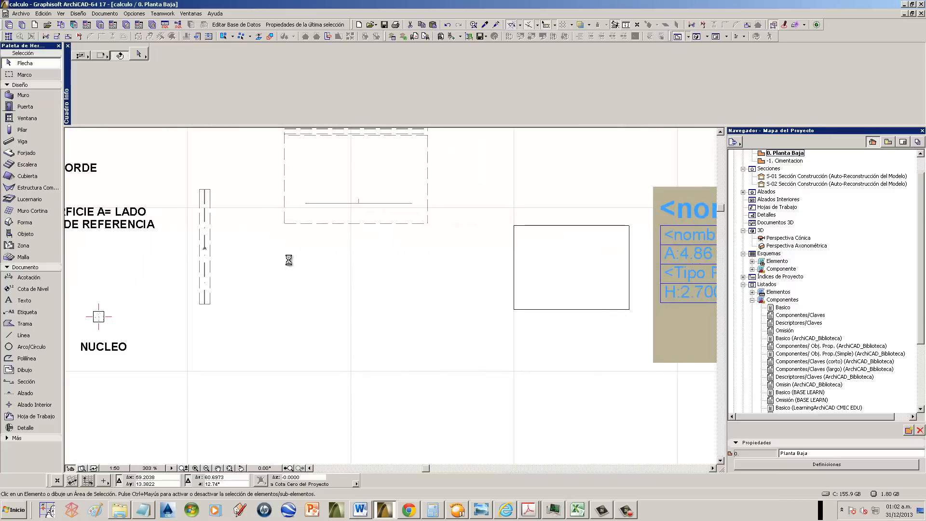
pyautogui.scroll(-1, 290, 261)
pyautogui.click(482, 294)
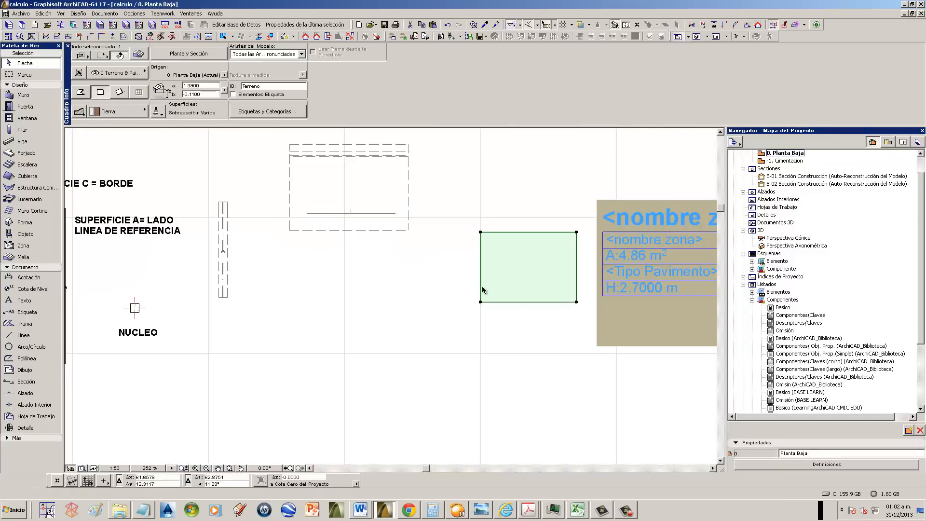
pyautogui.click(694, 38)
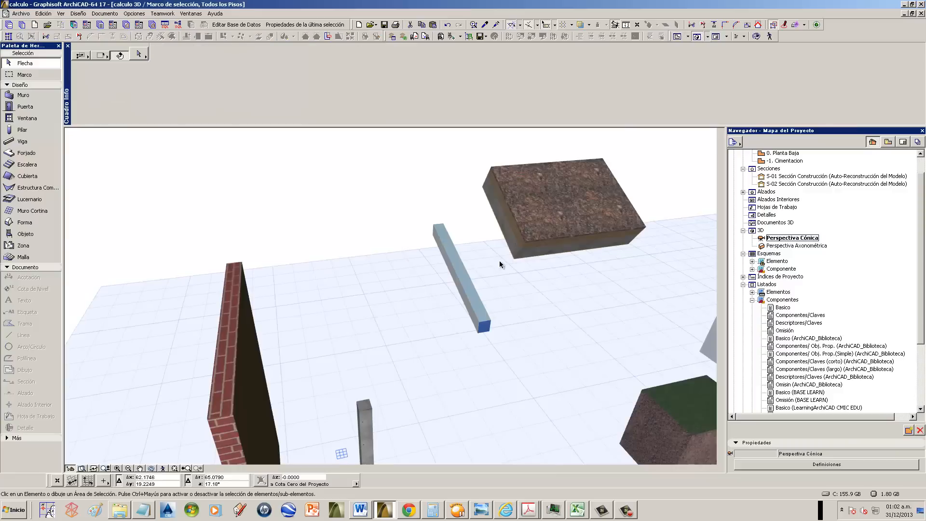
pyautogui.moveTo(485, 320); pyautogui.dragTo(317, 261, button='middle')
pyautogui.scroll(-6, 338, 265)
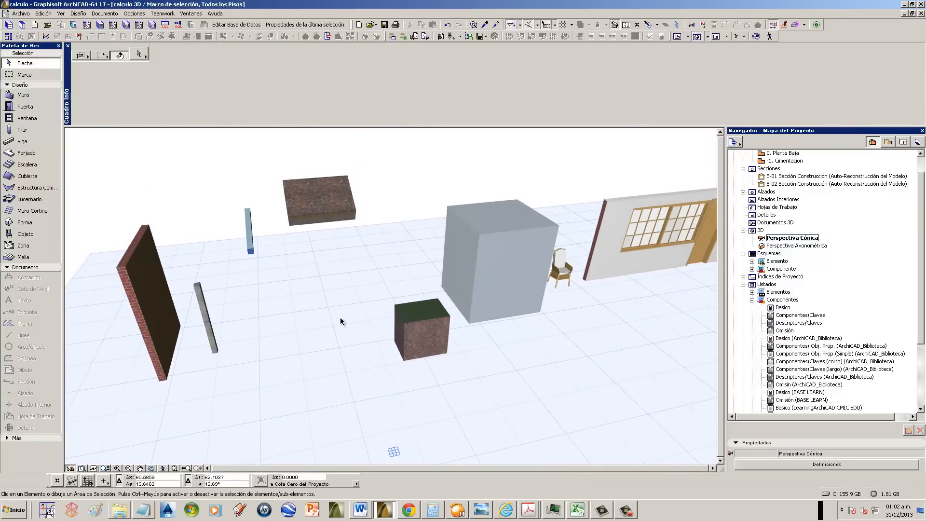
pyautogui.moveTo(340, 321); pyautogui.dragTo(381, 312, button='middle')
# - Draw a rectangular slab in the Planta Baja plan between the beam and the mesh
pyautogui.click(677, 37)
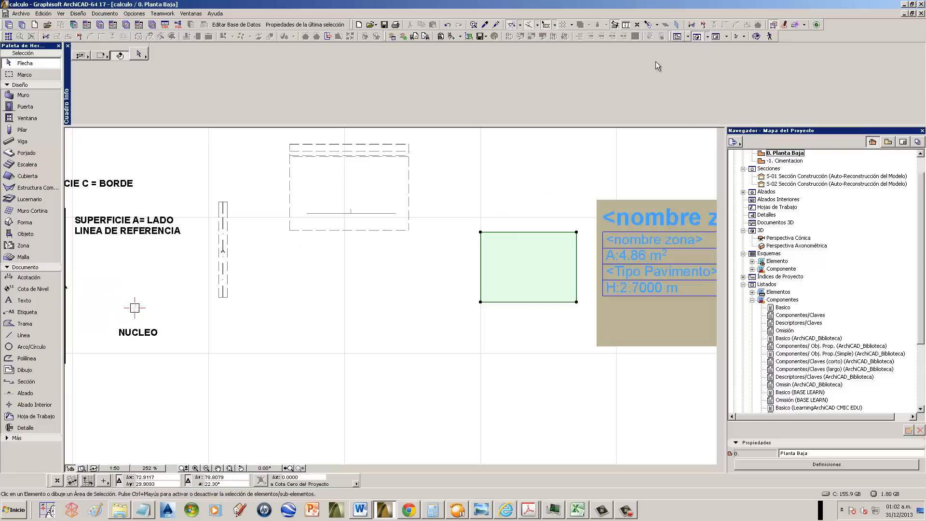
pyautogui.scroll(-5, 434, 296)
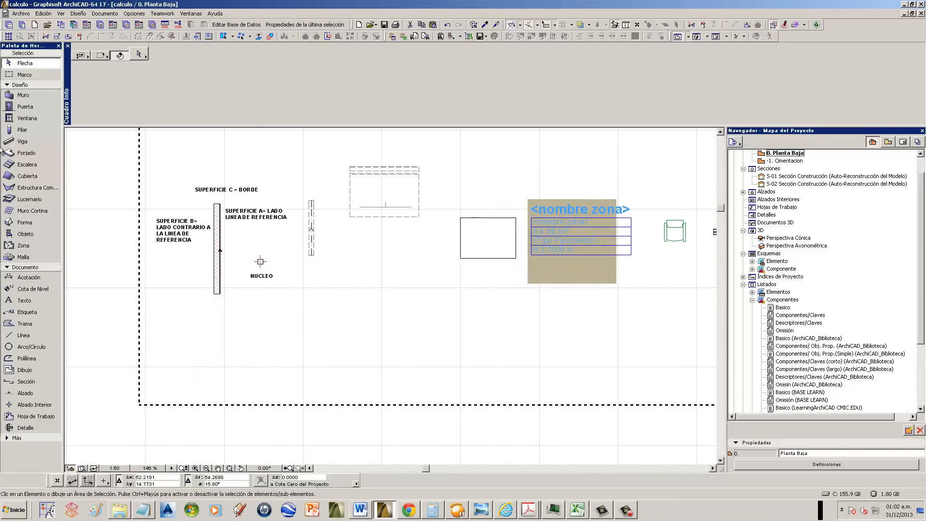
pyautogui.click(27, 153)
pyautogui.click(345, 235)
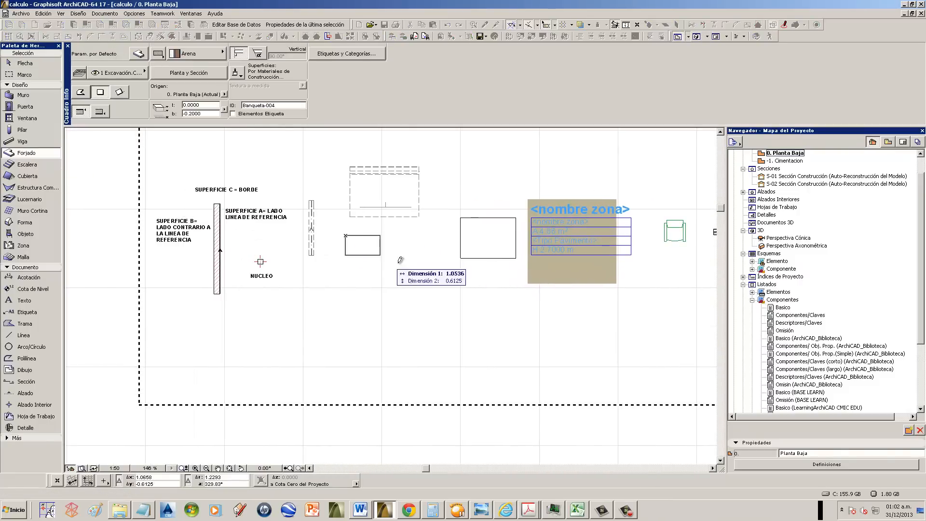
pyautogui.click(431, 271)
pyautogui.scroll(3, 411, 270)
pyautogui.click(22, 70)
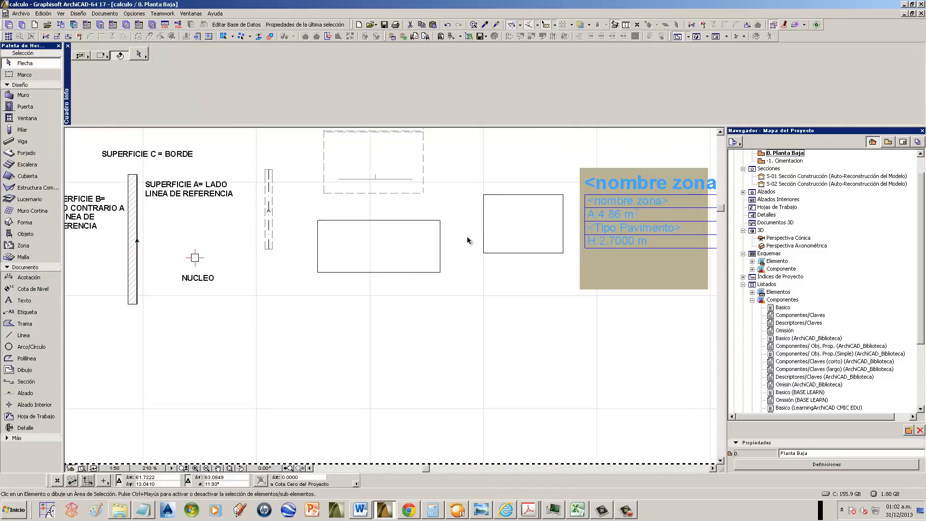
# - Check the new slab in plan, deselect it and show the marquee area in 3D
pyautogui.click(438, 229)
pyautogui.moveTo(442, 251); pyautogui.dragTo(439, 268, button='middle')
pyautogui.scroll(1, 438, 268)
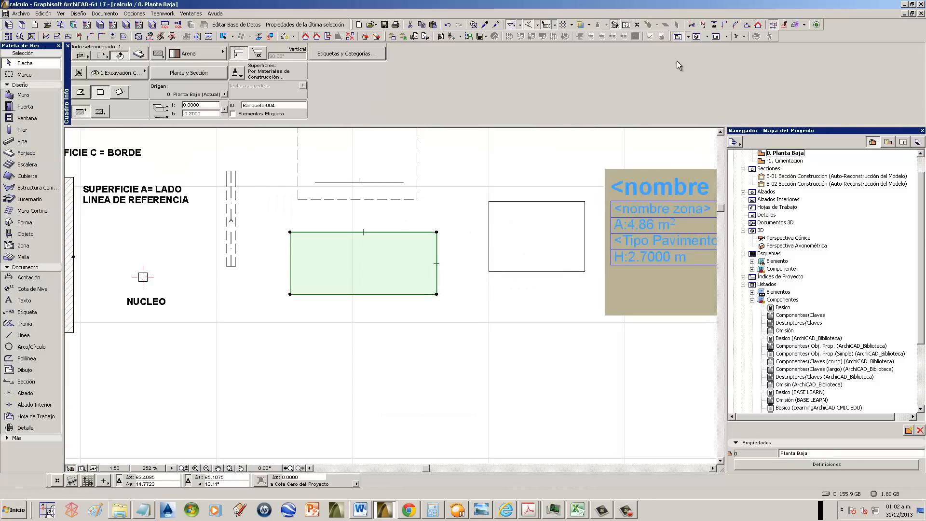
pyautogui.click(511, 164)
pyautogui.rightClick(511, 164)
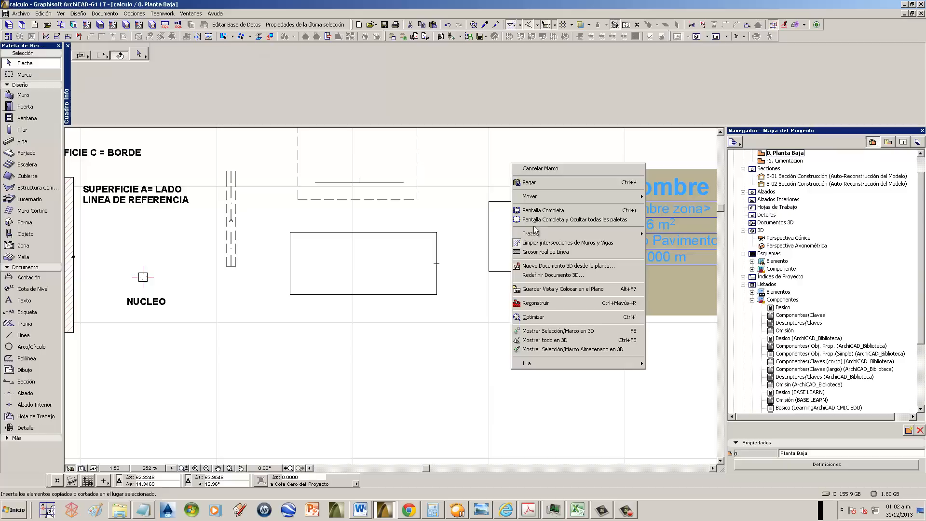
pyautogui.click(543, 331)
# - Select the new slab in the 3D view and orbit around it for a closer look
pyautogui.scroll(4, 384, 340)
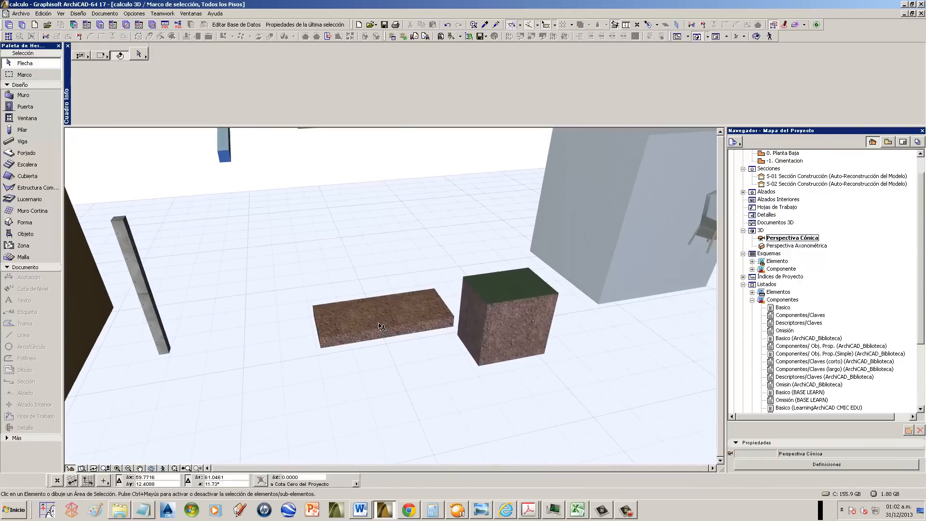
pyautogui.click(384, 324)
pyautogui.moveTo(449, 336); pyautogui.dragTo(524, 343, button='middle')
pyautogui.moveTo(448, 367)
pyautogui.mouseDown(button='middle')
pyautogui.moveTo(395, 357)
pyautogui.moveTo(443, 374)
pyautogui.mouseUp(button='middle')
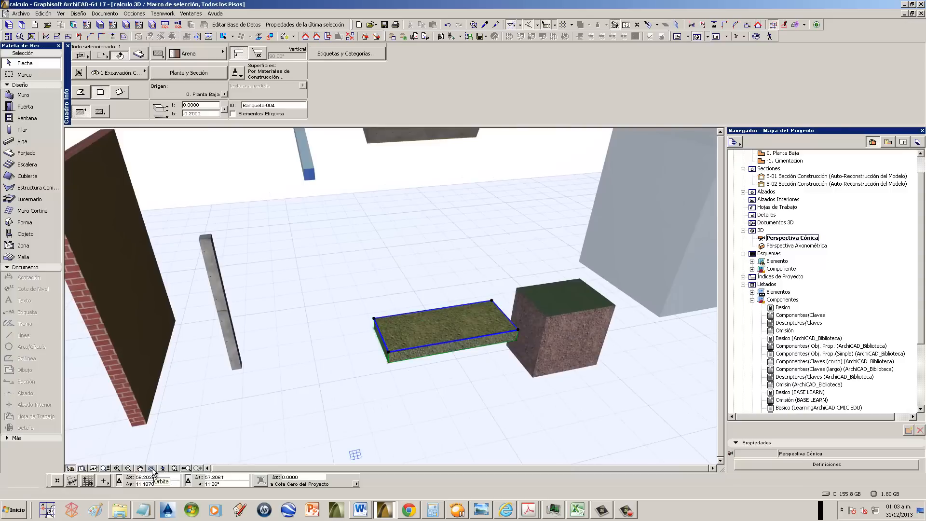
pyautogui.keyDown('shift'); pyautogui.moveTo(351, 450); pyautogui.dragTo(422, 366, button='middle'); pyautogui.keyUp('shift')
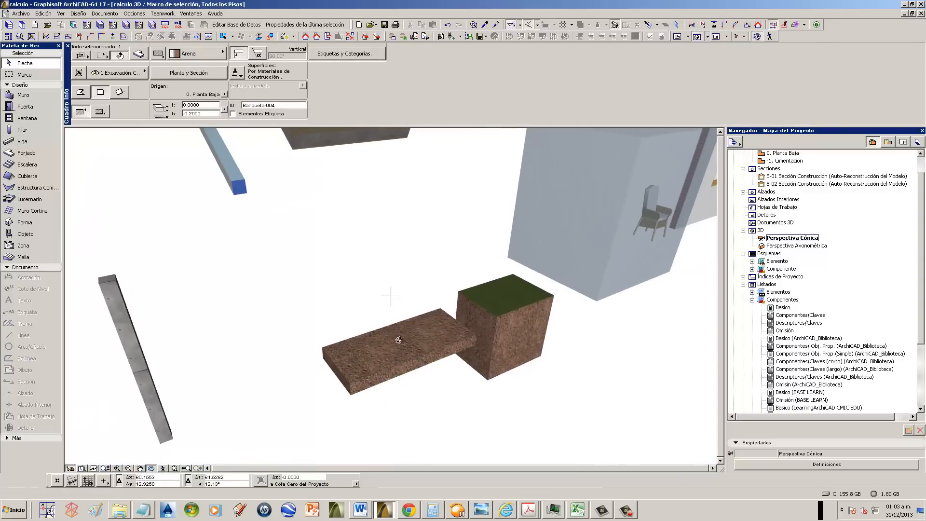
# - Override the slab's surfaces with Baldosa-Blanca 30x30 on top, Superf-Estuco on the edges and Mtl-Oro underneath, and deselect it
pyautogui.click(240, 73)
pyautogui.click(240, 100)
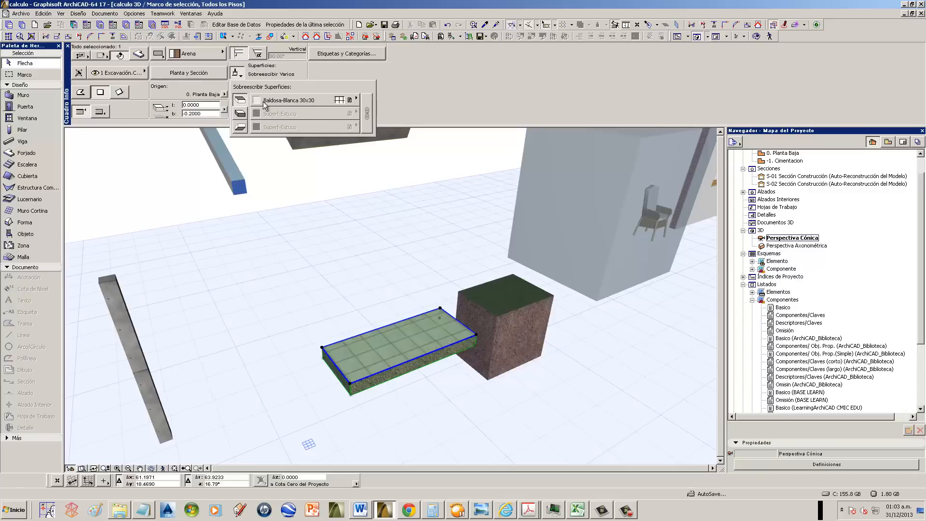
pyautogui.click(240, 114)
pyautogui.click(239, 127)
pyautogui.click(299, 127)
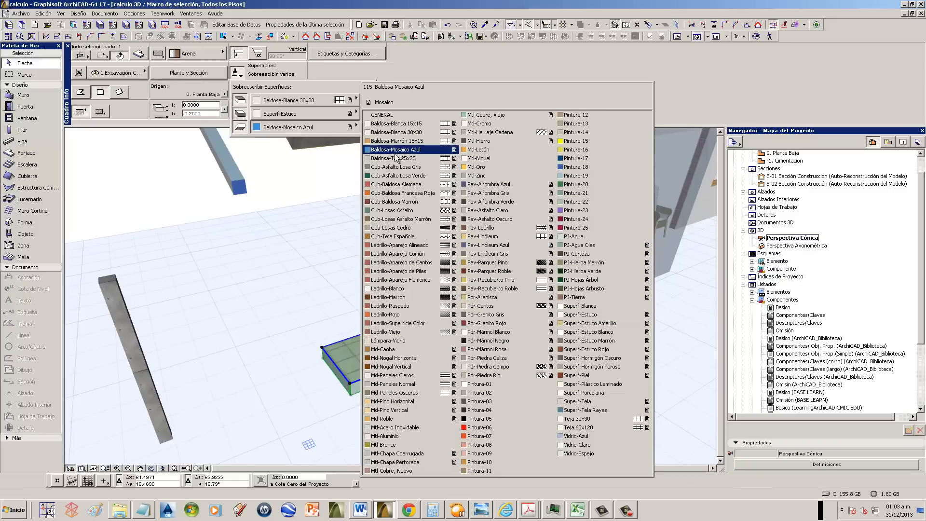
pyautogui.click(515, 169)
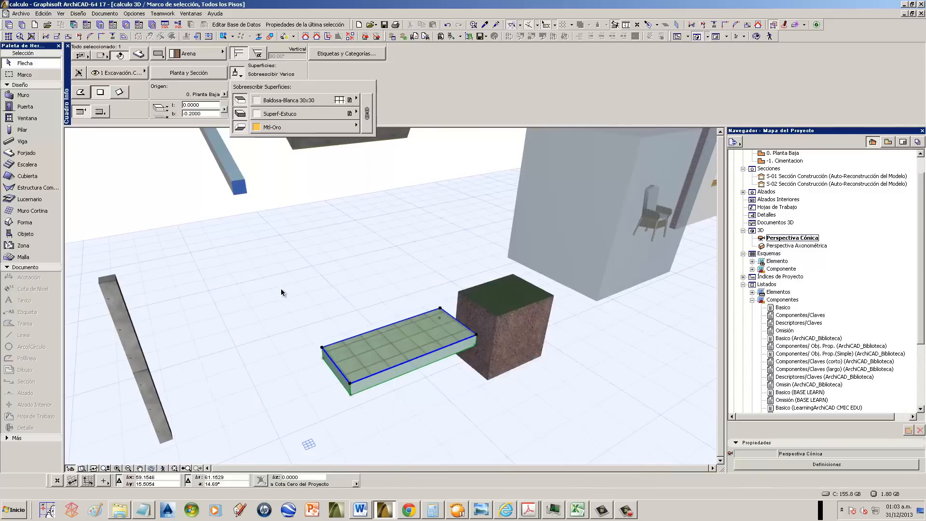
pyautogui.click(309, 284)
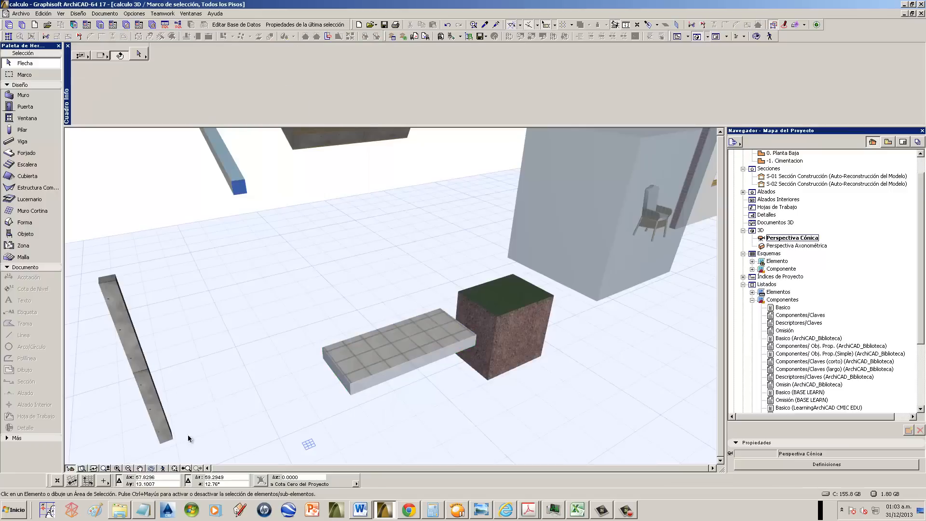
# - Orbit closer to the tiled slab in the 3D view and select it
pyautogui.click(151, 468)
pyautogui.moveTo(475, 388)
pyautogui.mouseDown()
pyautogui.moveTo(432, 343)
pyautogui.moveTo(465, 341)
pyautogui.moveTo(513, 390)
pyautogui.moveTo(465, 383)
pyautogui.mouseUp()
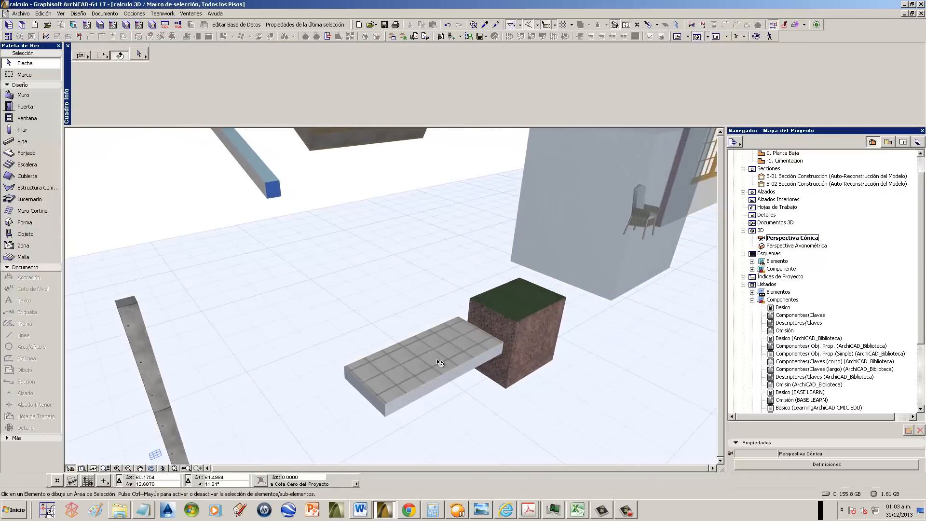
pyautogui.click(439, 362)
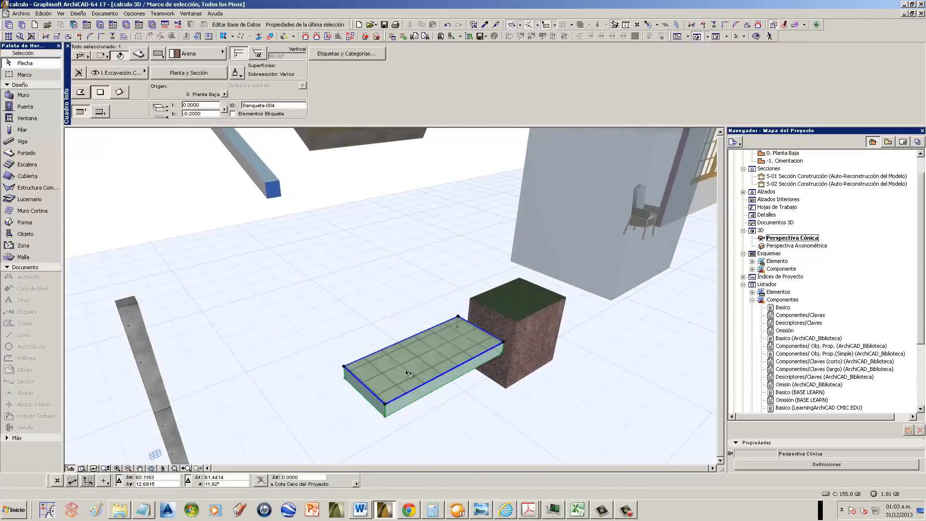
# - Switch to the ArchiCAD calculation guide PDF and highlight the Forjado row's Superficie A, B and C definitions in the reference table
pyautogui.click(529, 511)
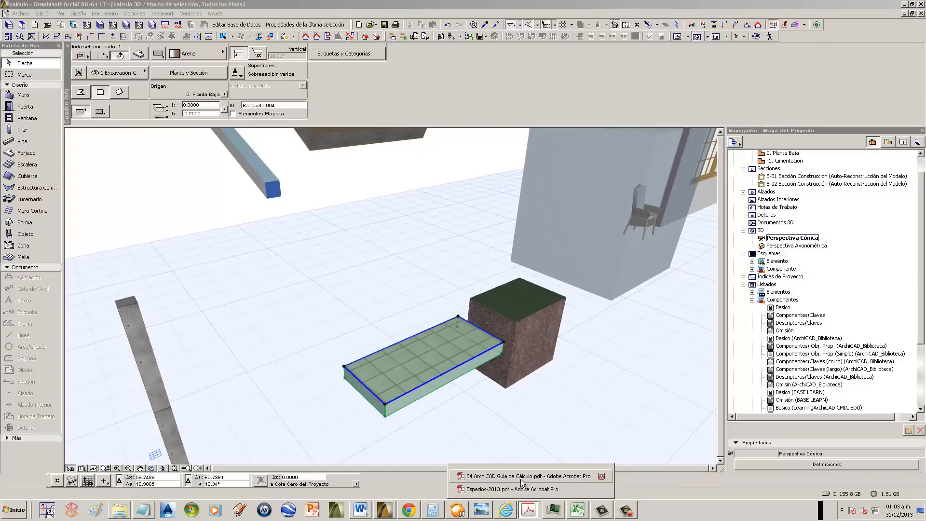
pyautogui.click(520, 479)
pyautogui.scroll(2, 556, 383)
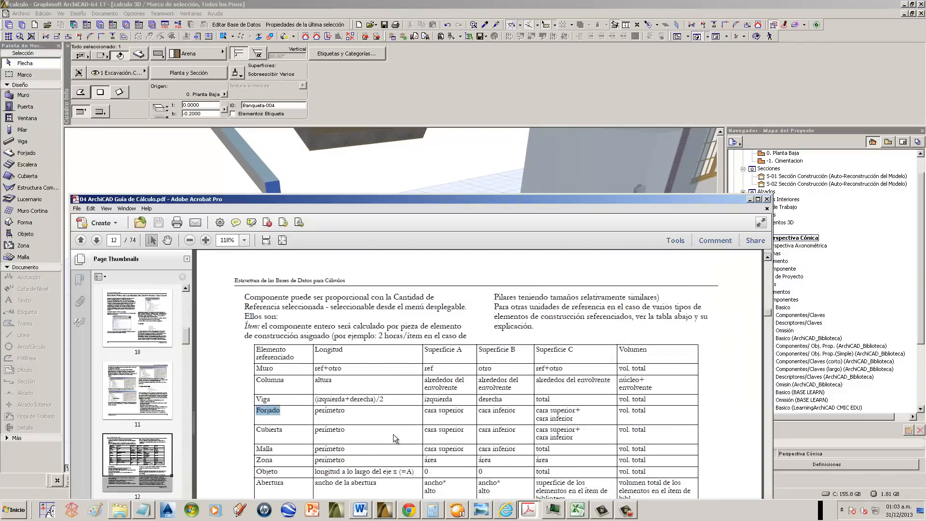
pyautogui.scroll(-2, 456, 401)
pyautogui.click(470, 400)
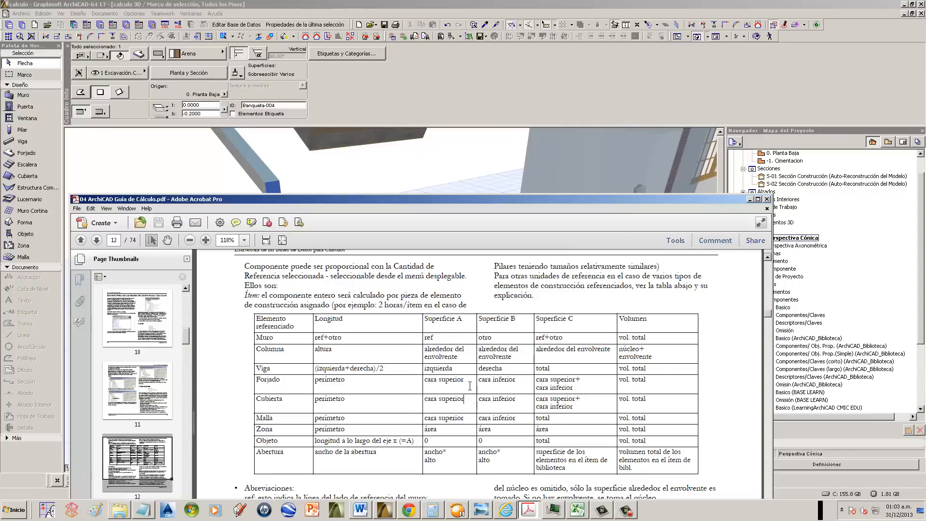
pyautogui.moveTo(468, 381); pyautogui.dragTo(424, 381)
pyautogui.moveTo(517, 381); pyautogui.dragTo(478, 381)
pyautogui.moveTo(580, 399); pyautogui.dragTo(523, 383)
# - Return to ArchiCAD, deselect the slab and orbit the 3D model to view its neighbouring elements
pyautogui.click(451, 180)
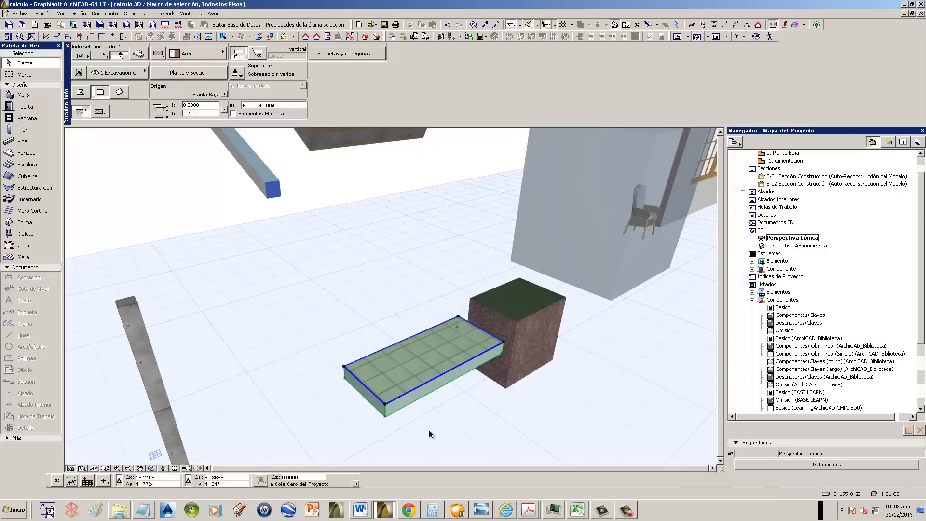
pyautogui.click(151, 468)
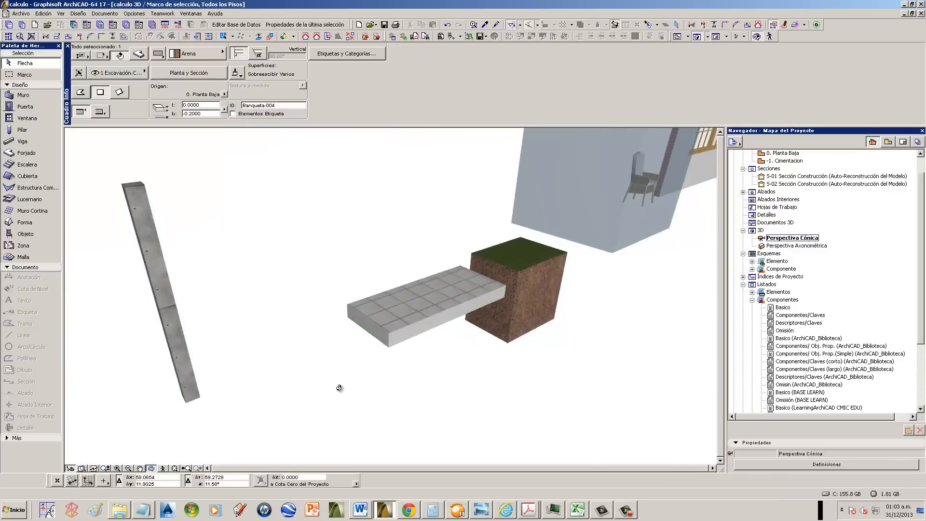
pyautogui.moveTo(339, 385); pyautogui.dragTo(452, 400)
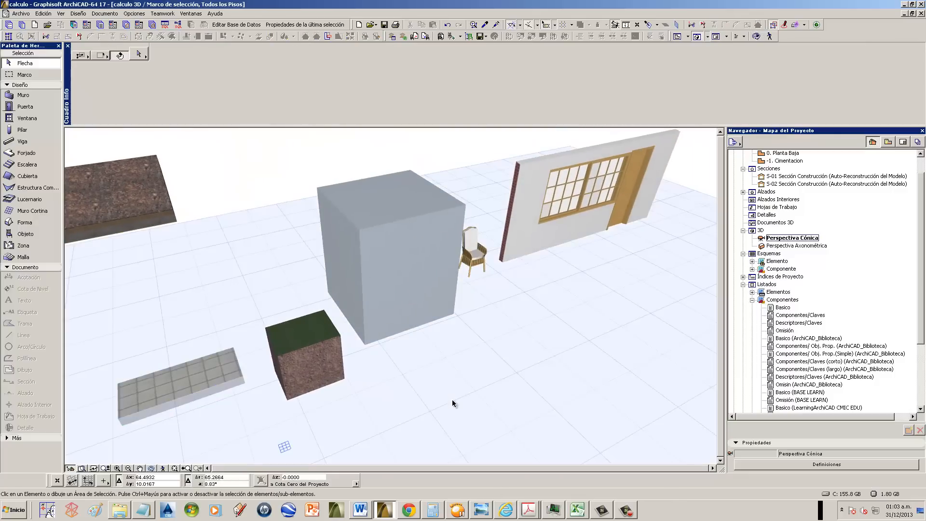
pyautogui.moveTo(403, 385); pyautogui.dragTo(459, 362)
pyautogui.moveTo(460, 361); pyautogui.dragTo(492, 357, button='middle')
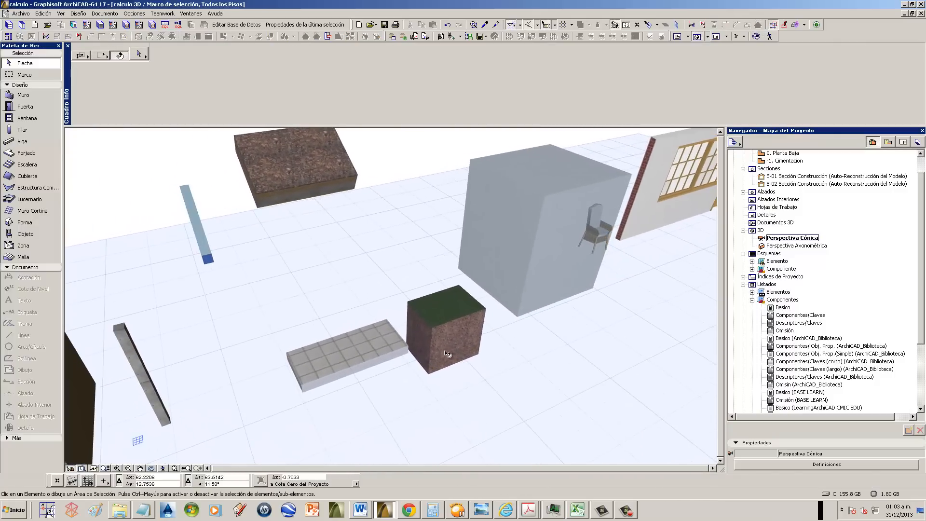
pyautogui.scroll(-1, 404, 390)
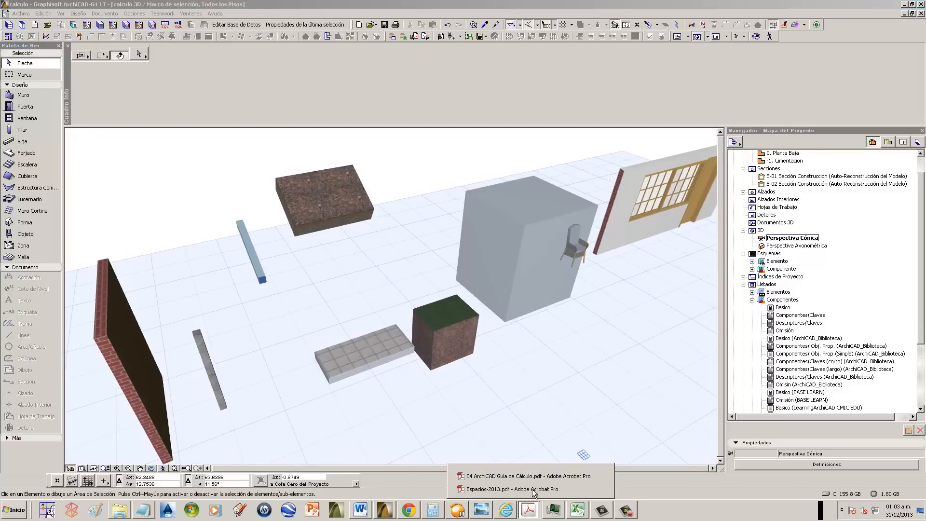
# - Check the Objeto row's length definition in the guide's reference table, then return to the 3D model in ArchiCAD
pyautogui.click(600, 475)
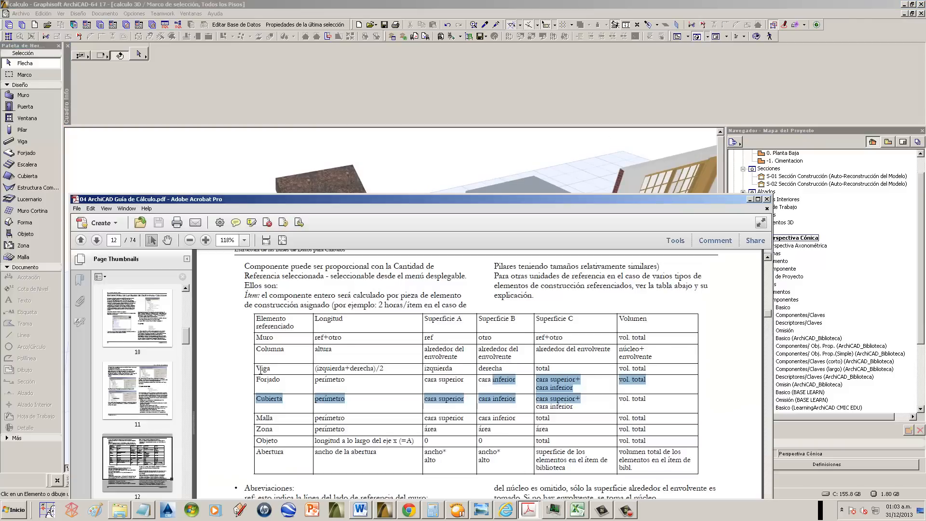
pyautogui.click(413, 439)
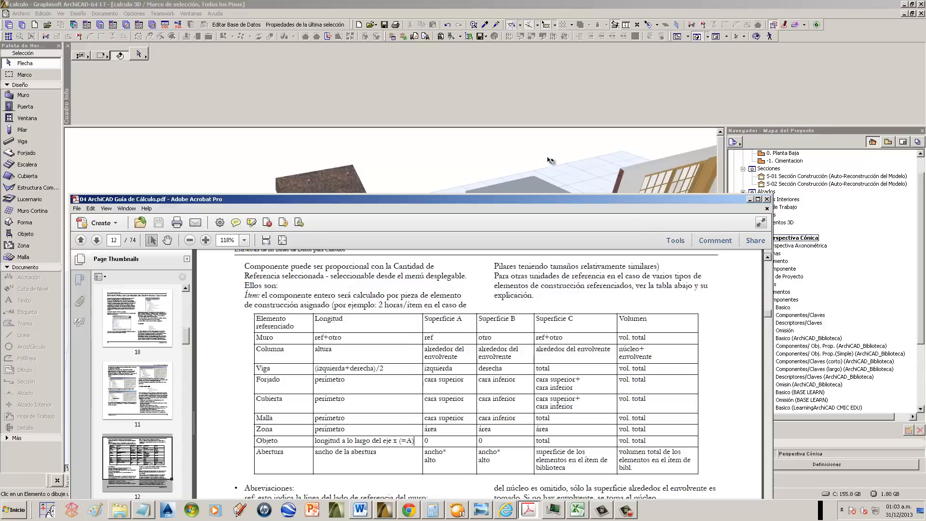
pyautogui.click(545, 143)
pyautogui.moveTo(541, 343); pyautogui.dragTo(522, 334, button='middle')
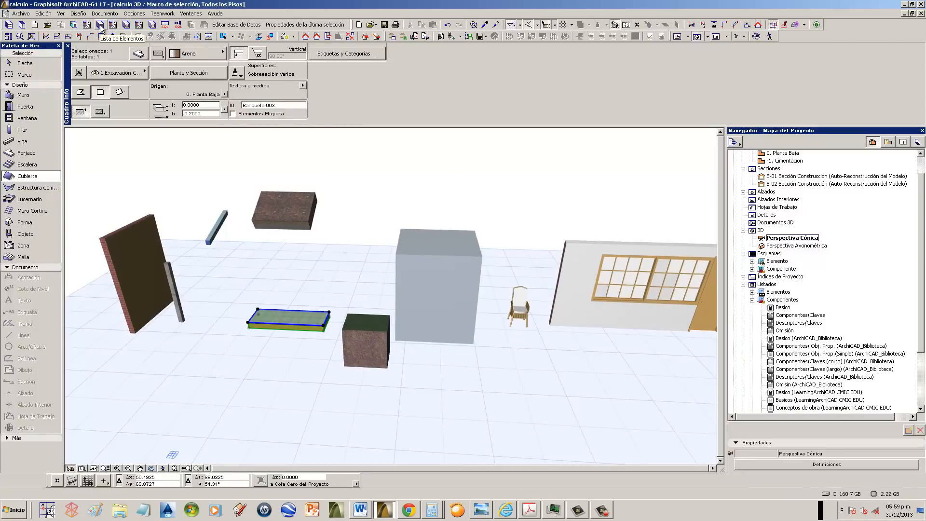
# - Open the database editor and expand the MATERIALES components of the LearningArchiCAD CMIC EDU database
pyautogui.click(22, 25)
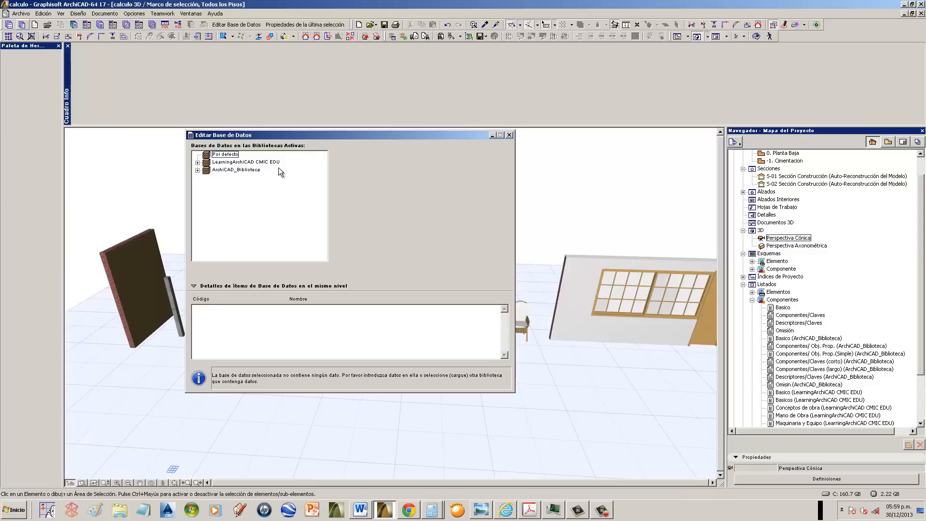
pyautogui.click(197, 163)
pyautogui.scroll(-3, 325, 234)
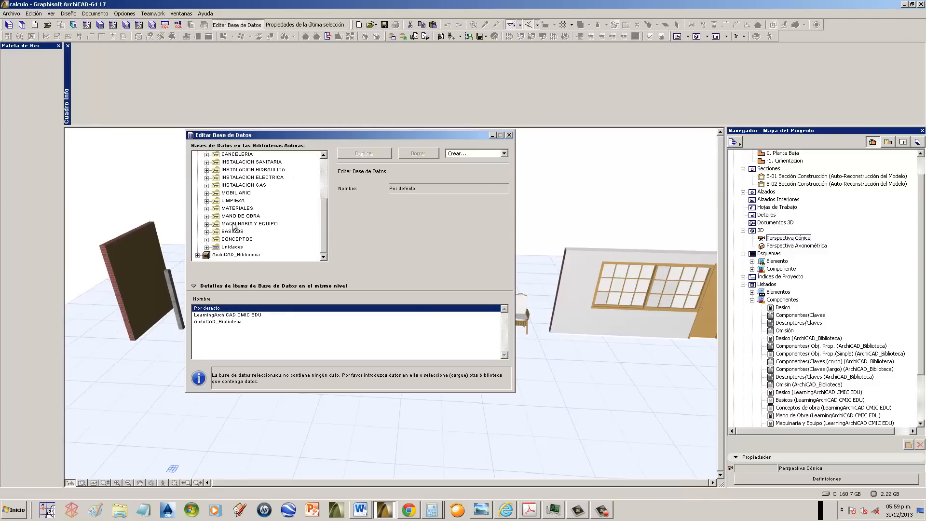
pyautogui.click(206, 209)
pyautogui.doubleClick(225, 217)
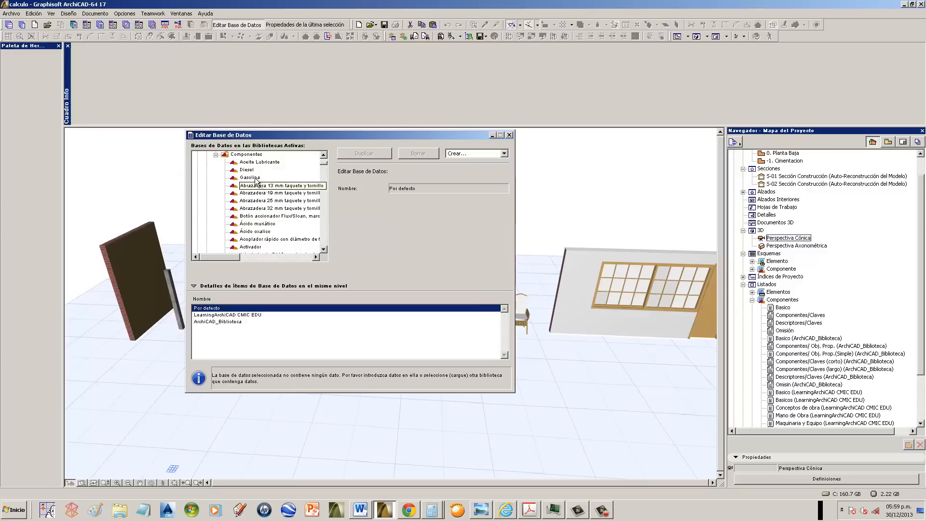
# - Inspect the unit and reference quantity of early MATERIALES components, from Ácido oxálico and Abrazadera 32 mm to Bisagras 3"
pyautogui.click(256, 232)
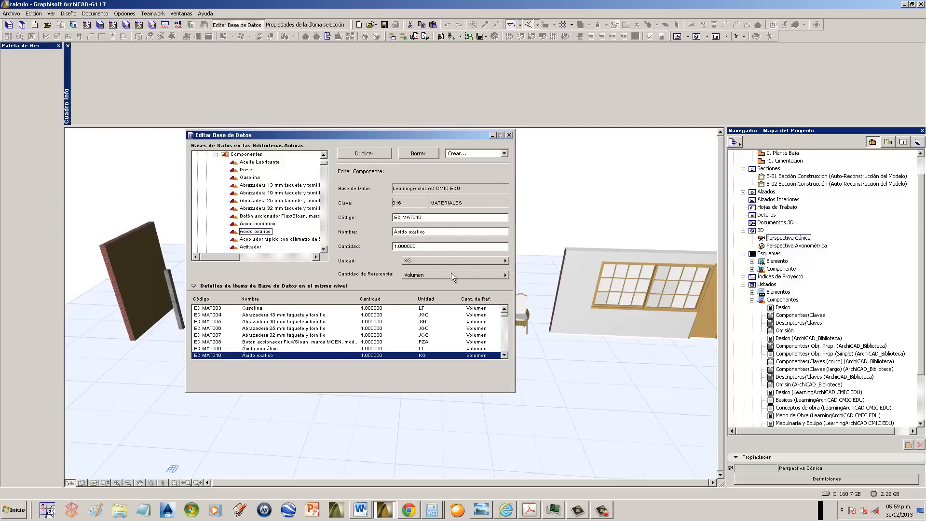
pyautogui.click(280, 216)
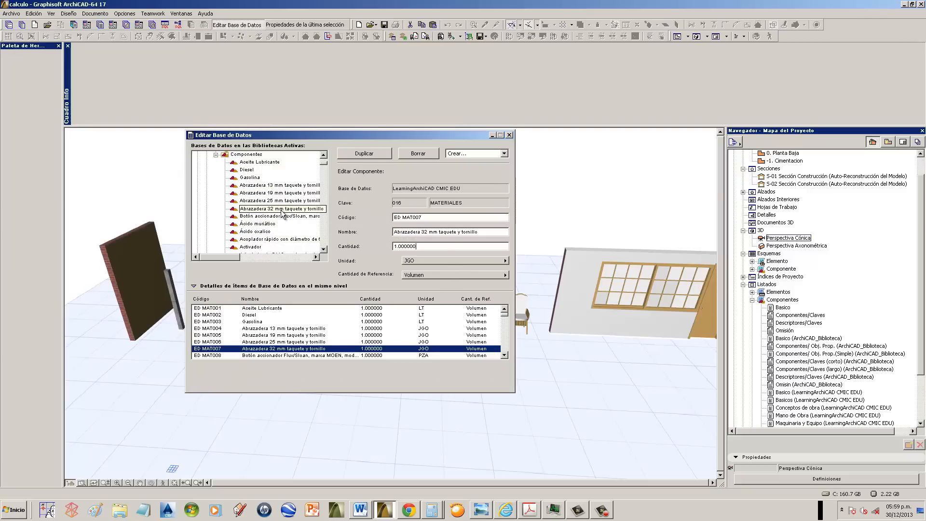
pyautogui.click(270, 232)
pyautogui.scroll(-4, 267, 239)
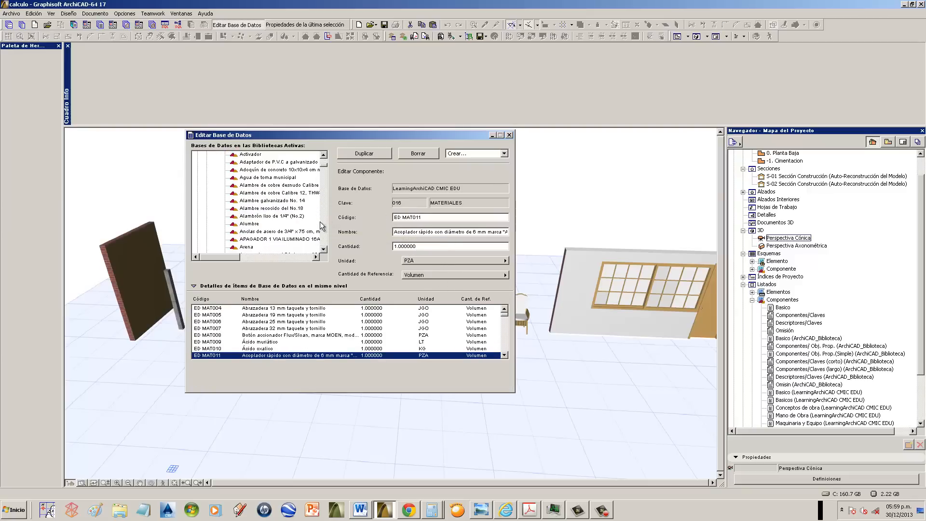
pyautogui.click(267, 217)
pyautogui.click(270, 239)
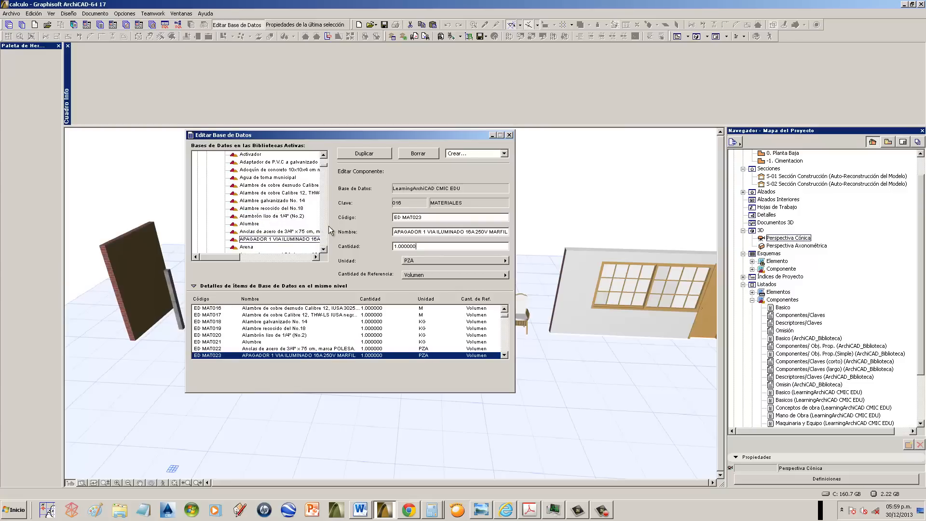
pyautogui.click(325, 243)
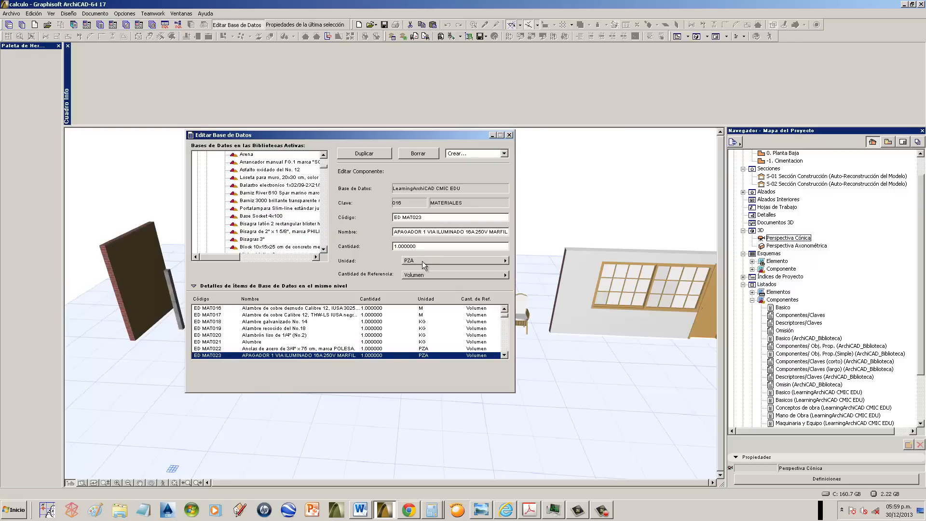
pyautogui.click(290, 239)
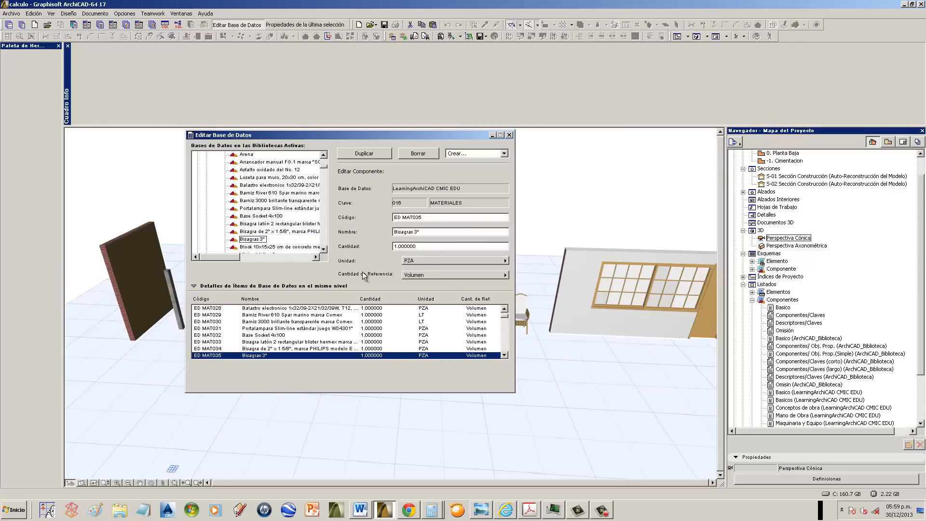
# - Inspect the unit and reference quantity of further materials, including the 13 mm Condulet, 4 mm Cristal flotado and COREV Pasta acrílica
pyautogui.moveTo(326, 166); pyautogui.dragTo(326, 183)
pyautogui.click(294, 195)
pyautogui.click(279, 231)
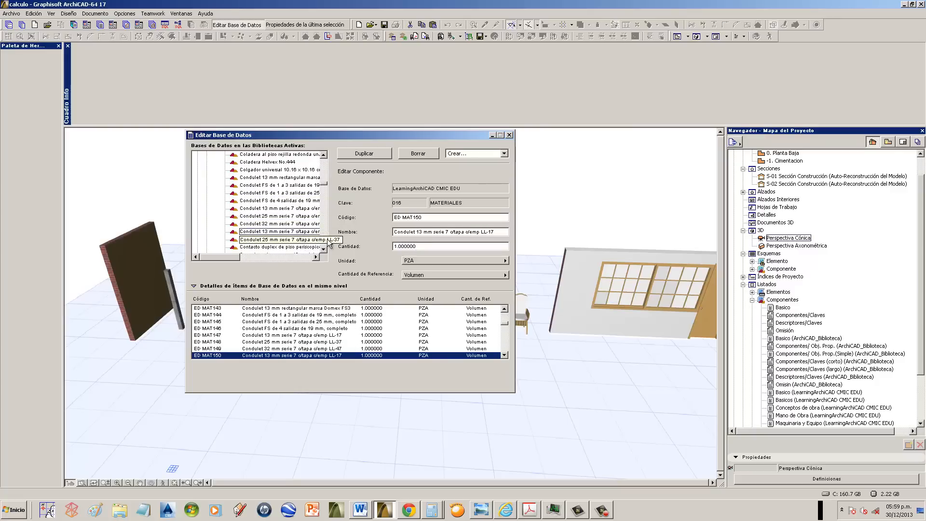
pyautogui.click(327, 238)
pyautogui.click(326, 237)
pyautogui.click(325, 237)
pyautogui.click(309, 246)
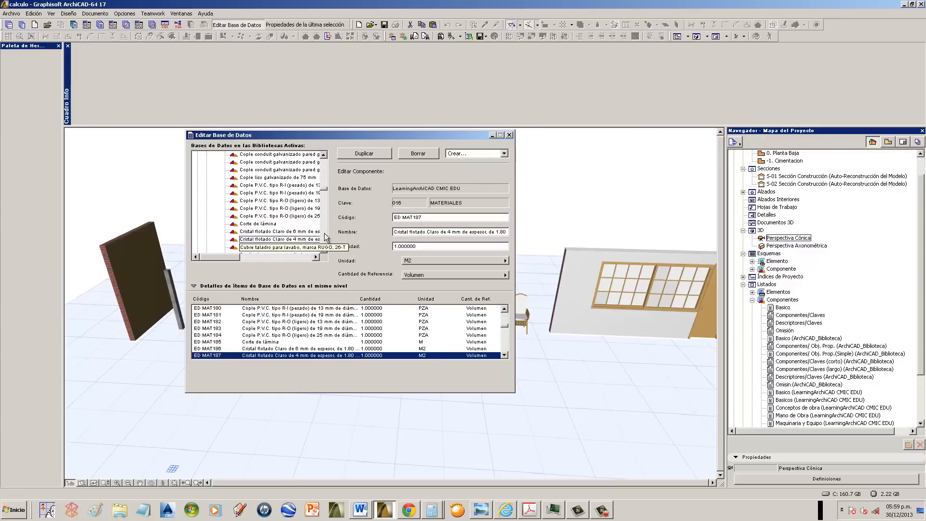
pyautogui.click(324, 234)
pyautogui.click(273, 231)
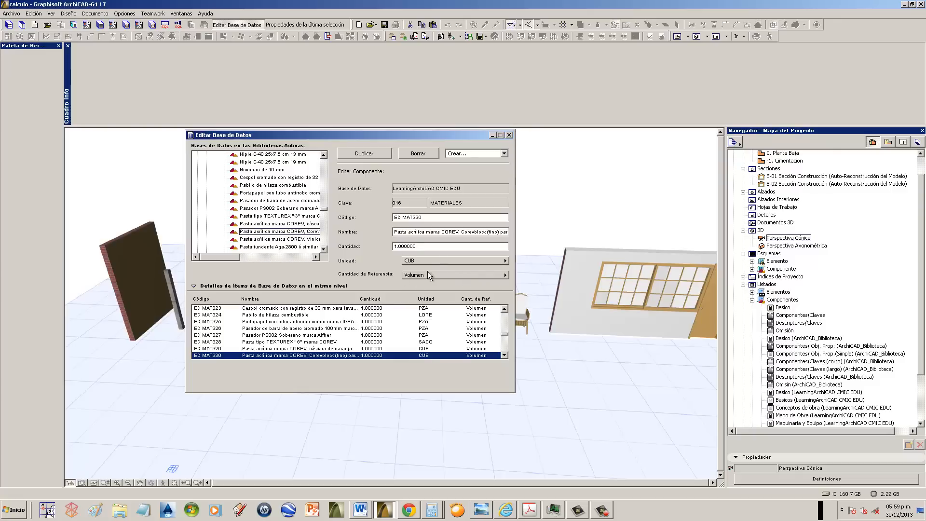
# - Go back to the start of the materials list and collapse the MATERIALES group
pyautogui.click(326, 225)
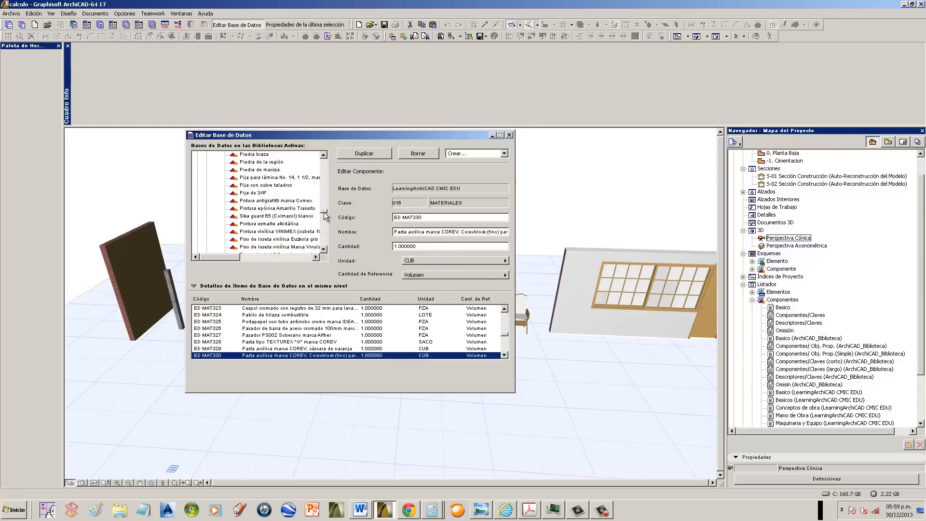
pyautogui.moveTo(325, 223); pyautogui.dragTo(322, 160)
pyautogui.scroll(-6, 323, 164)
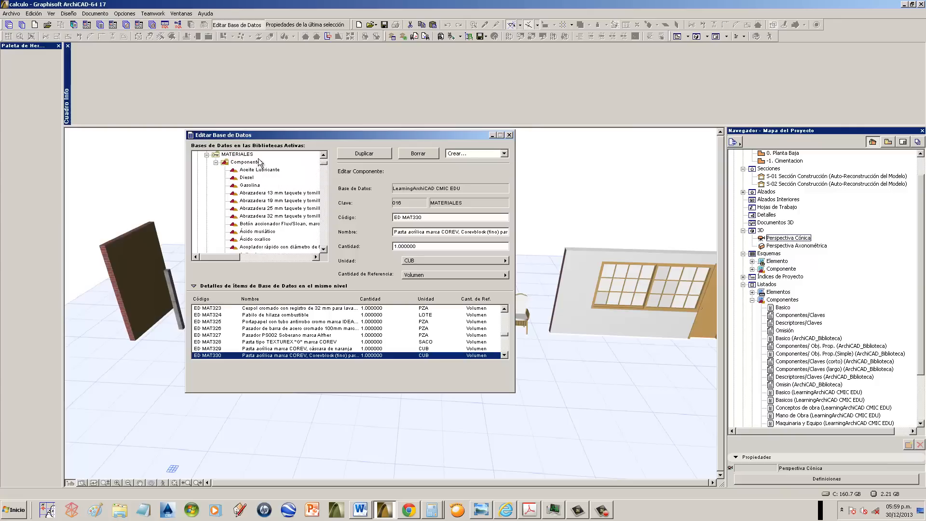
pyautogui.click(215, 163)
pyautogui.click(207, 209)
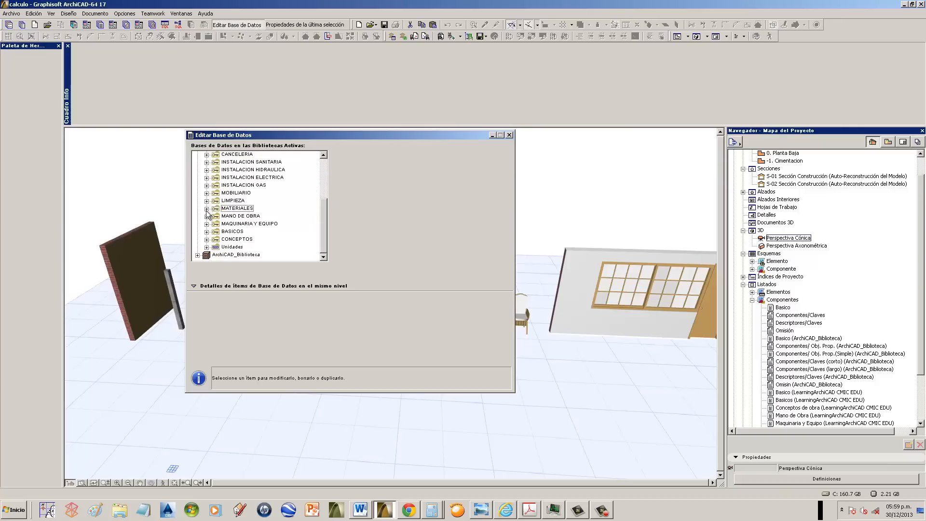
# - Expand the MANO DE OBRA components, check the reference quantity from Cuadrilla 03 through Cuadrilla 12, and collapse the list
pyautogui.click(207, 216)
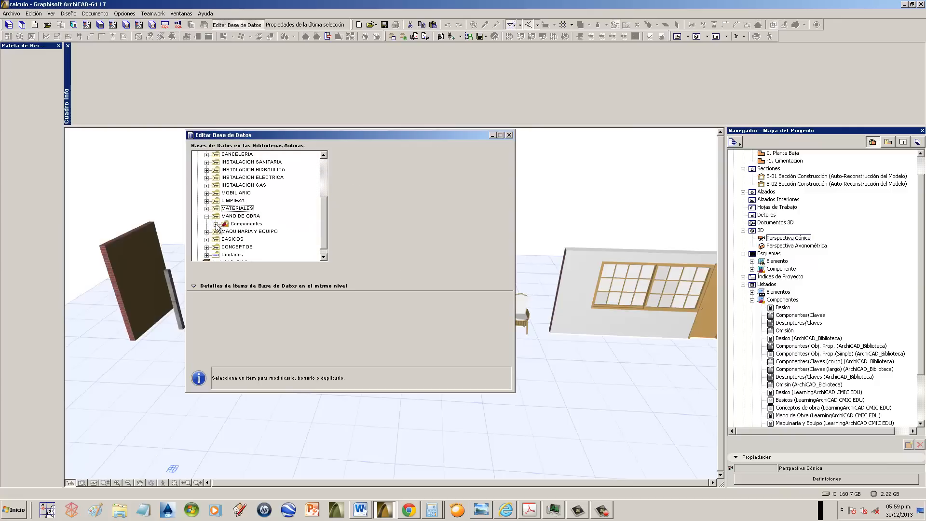
pyautogui.click(216, 223)
pyautogui.click(263, 178)
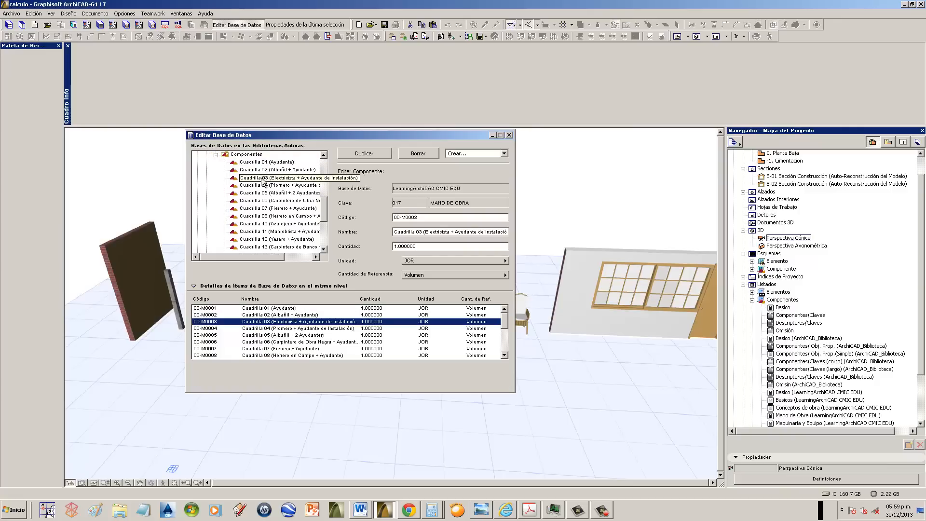
pyautogui.press('Down')
pyautogui.press('Down')
pyautogui.press('Down')
pyautogui.press('Down')
pyautogui.press('Down')
pyautogui.press('Down')
pyautogui.press('Down')
pyautogui.press('Down')
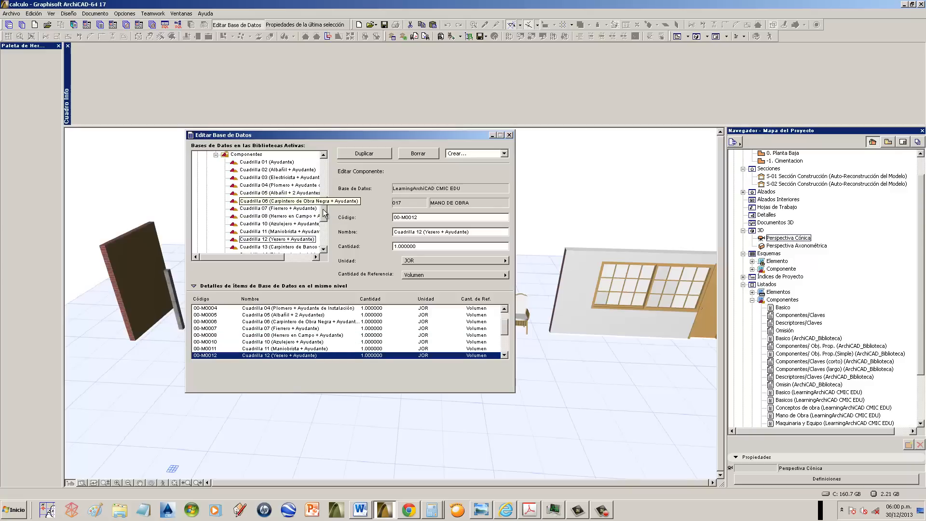
pyautogui.scroll(3, 323, 210)
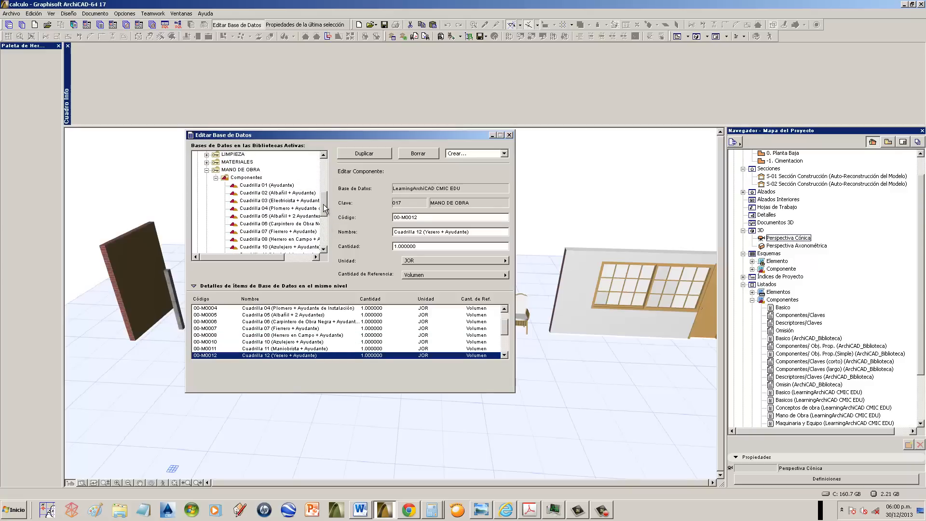
pyautogui.click(216, 177)
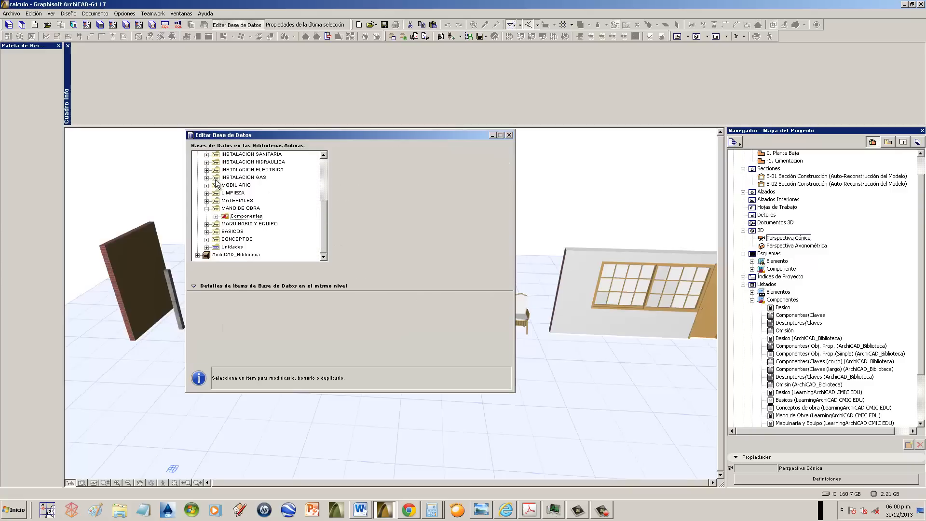
# - Expand the MAQUINARIA Y EQUIPO components and inspect the unit and reference quantity of its items, including Tránsito para medición K+E
pyautogui.click(207, 224)
pyautogui.click(215, 232)
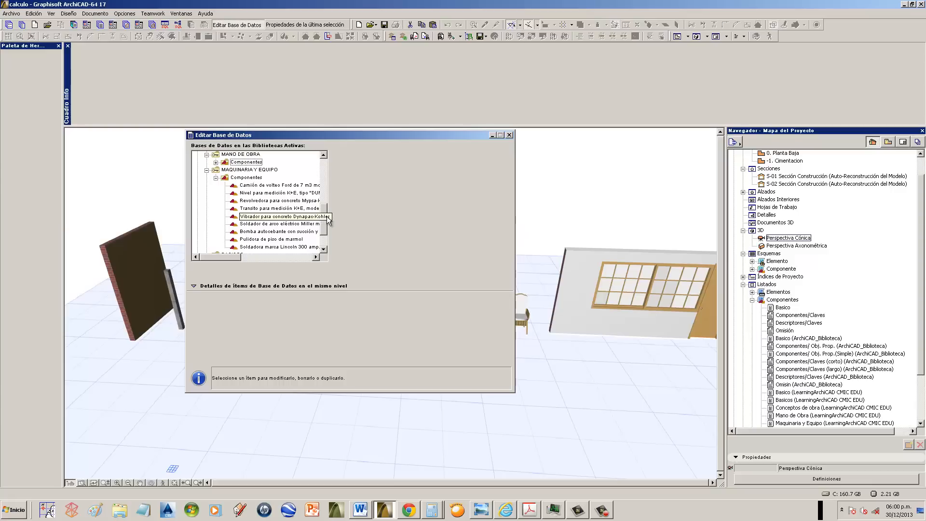
pyautogui.moveTo(327, 216); pyautogui.dragTo(327, 221)
pyautogui.click(293, 179)
pyautogui.click(290, 186)
pyautogui.click(287, 194)
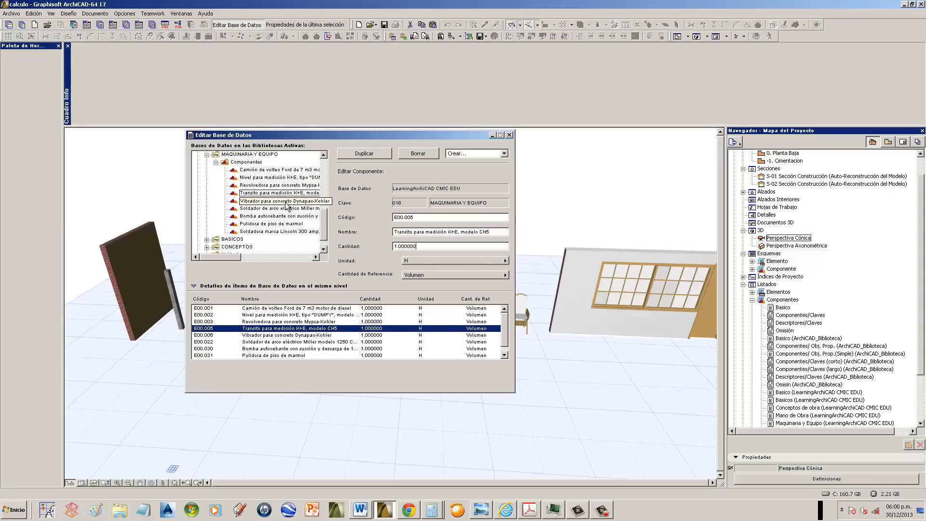
# - Inspect the unit and reference quantity of the remaining MAQUINARIA Y EQUIPO items, from Vibrador para concreto Dynapac-Kohler to Soldadora marca Lincoln 300 amp
pyautogui.click(286, 202)
pyautogui.click(287, 218)
pyautogui.click(285, 224)
pyautogui.click(283, 232)
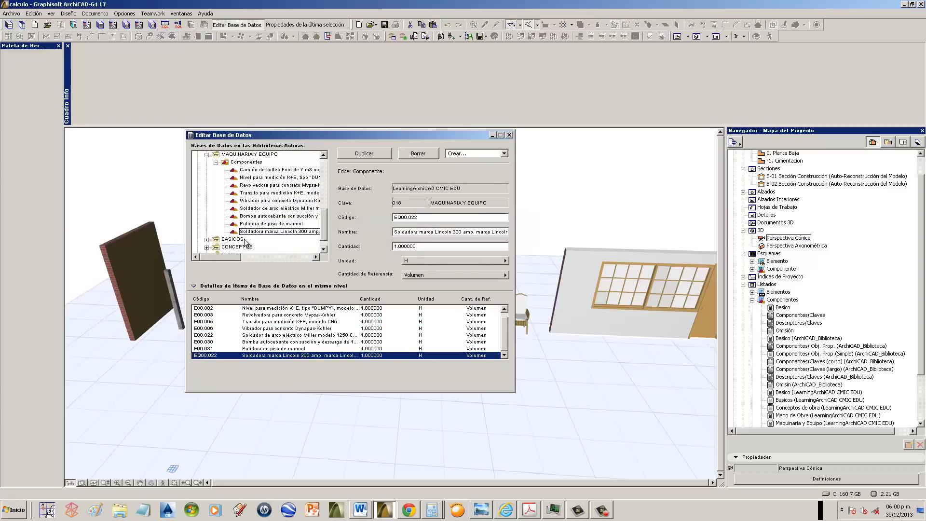
# - Expand the BASICOS components and inspect the unit and reference quantity of the scaffolding, formwork and concrete items up to Concreto f'c=100 kg/cm2
pyautogui.click(206, 246)
pyautogui.click(216, 254)
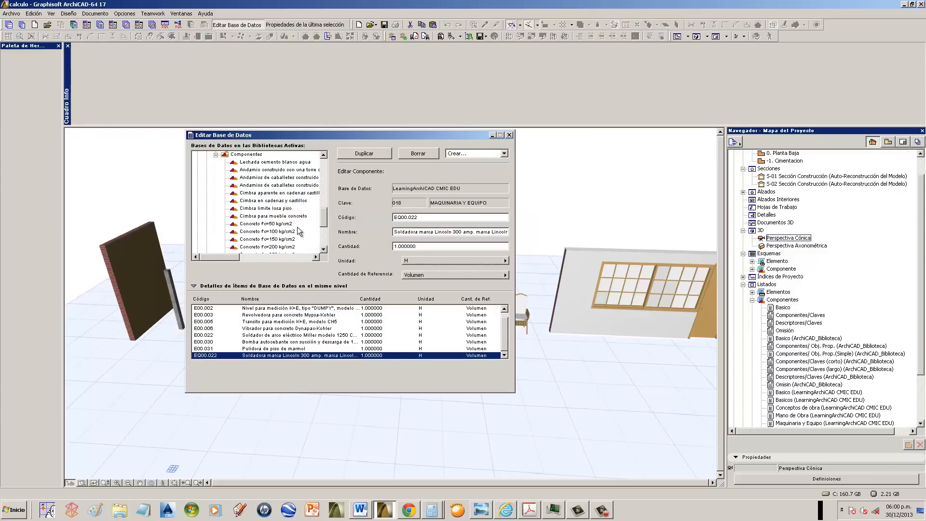
pyautogui.click(273, 187)
pyautogui.click(268, 201)
pyautogui.click(265, 217)
pyautogui.click(269, 233)
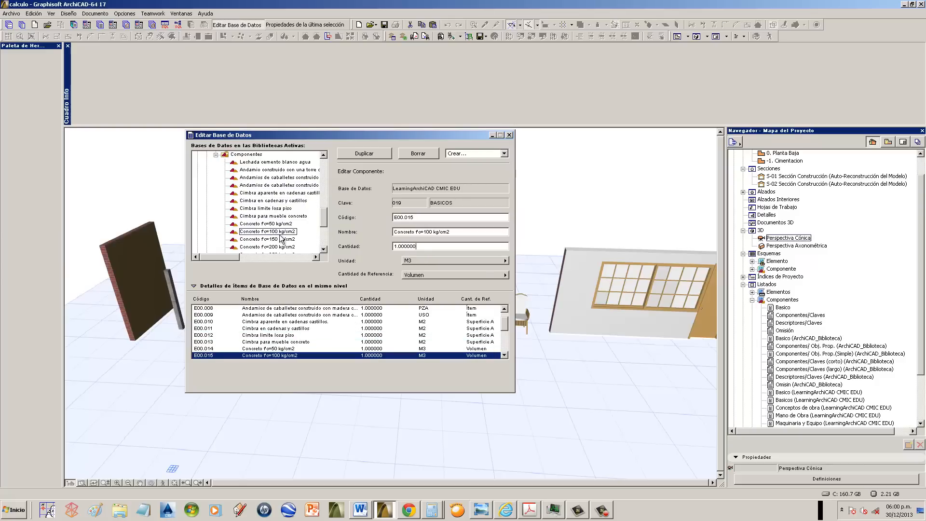
# - Compare the unit and reference quantity of the Andamios items with those of the 50, 100 and 150 kg/cm2 concretes
pyautogui.click(293, 171)
pyautogui.click(293, 178)
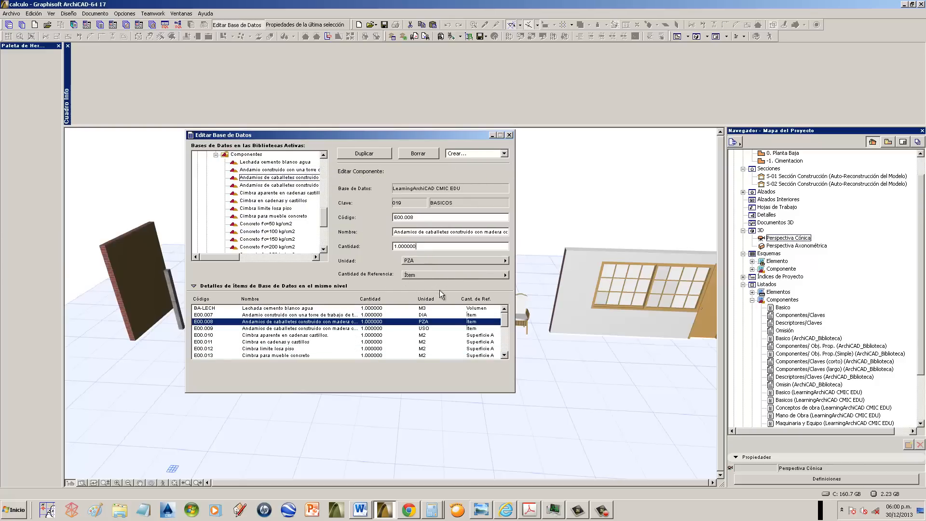
pyautogui.click(273, 218)
pyautogui.click(273, 224)
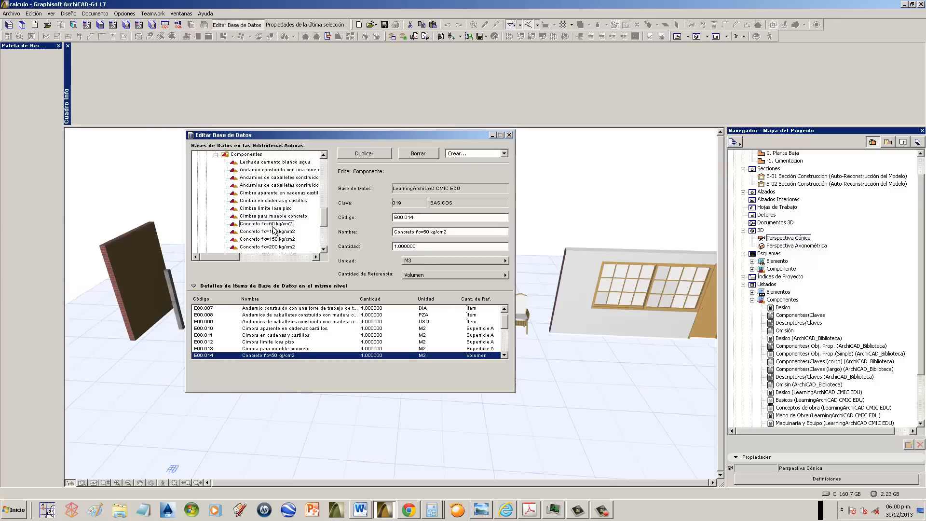
pyautogui.click(288, 233)
pyautogui.click(284, 240)
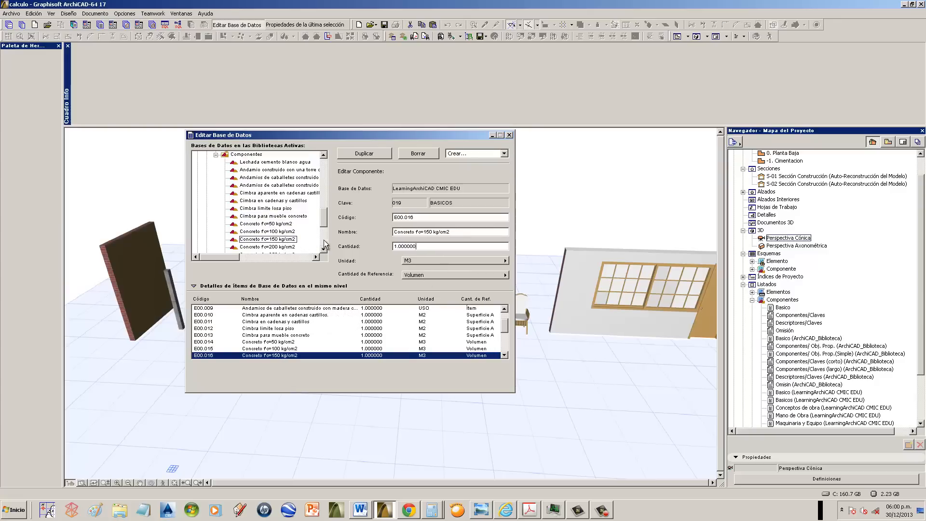
# - Collapse the BASICOS, MAQUINARIA Y EQUIPO and MANO DE OBRA groups
pyautogui.moveTo(325, 218)
pyautogui.mouseDown()
pyautogui.moveTo(325, 245)
pyautogui.moveTo(323, 210)
pyautogui.mouseUp()
pyautogui.click(215, 200)
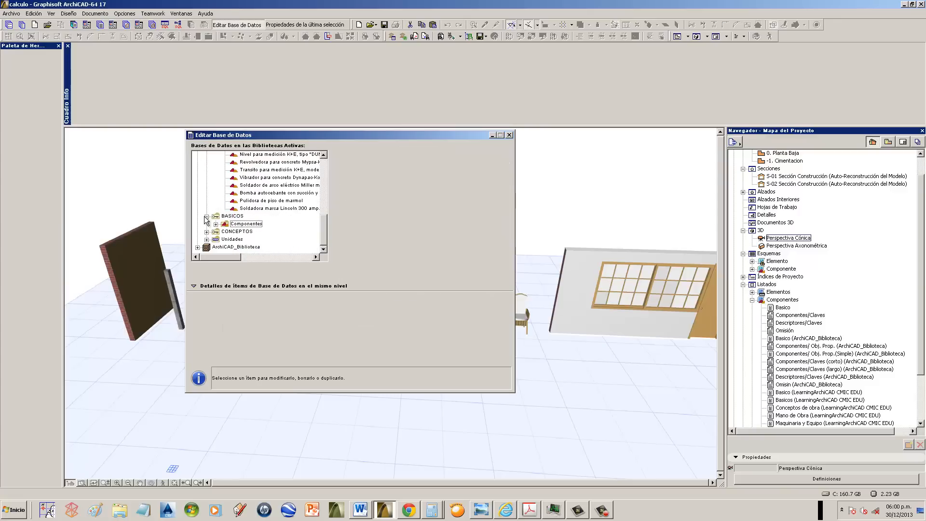
pyautogui.click(205, 217)
pyautogui.scroll(4, 219, 209)
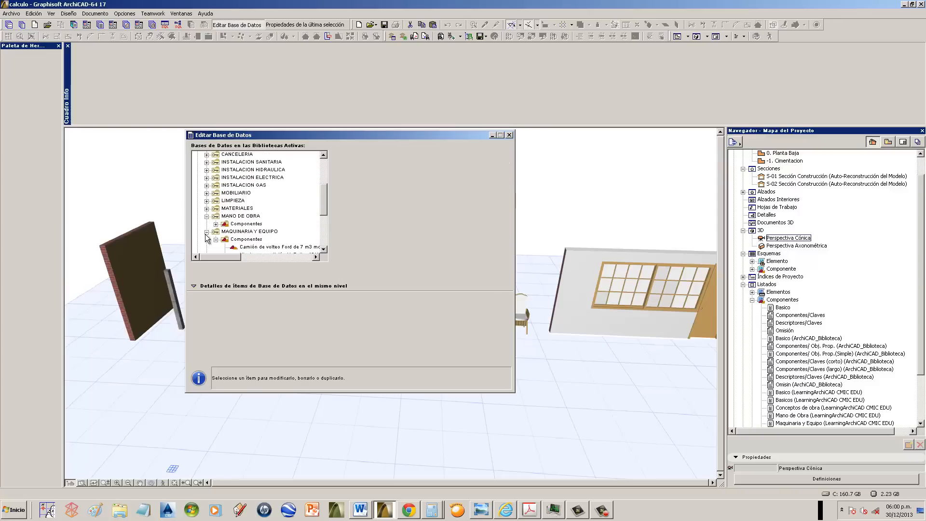
pyautogui.click(206, 232)
pyautogui.click(206, 216)
# - Expand the CONCEPTOS components, check the unit and reference quantity of the Acarreo items, collapse the list and look over the database groups
pyautogui.click(206, 239)
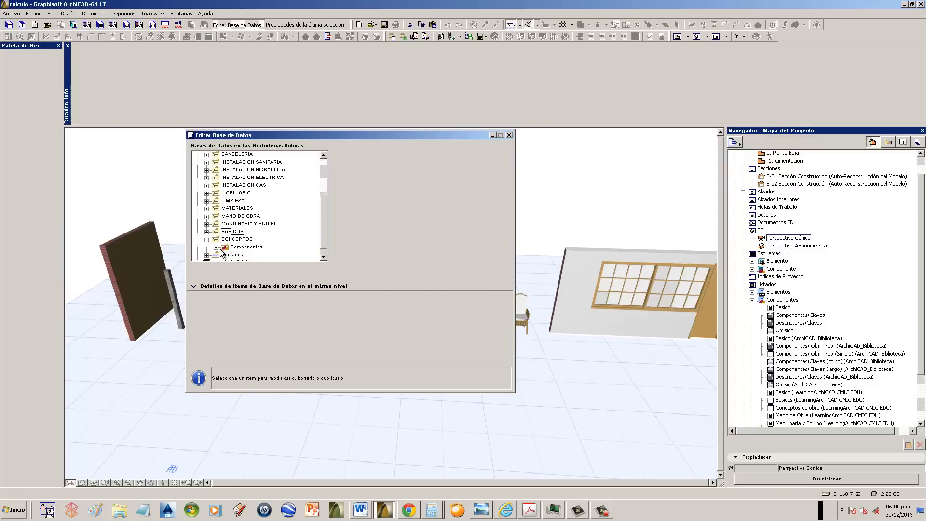
pyautogui.click(216, 247)
pyautogui.click(275, 169)
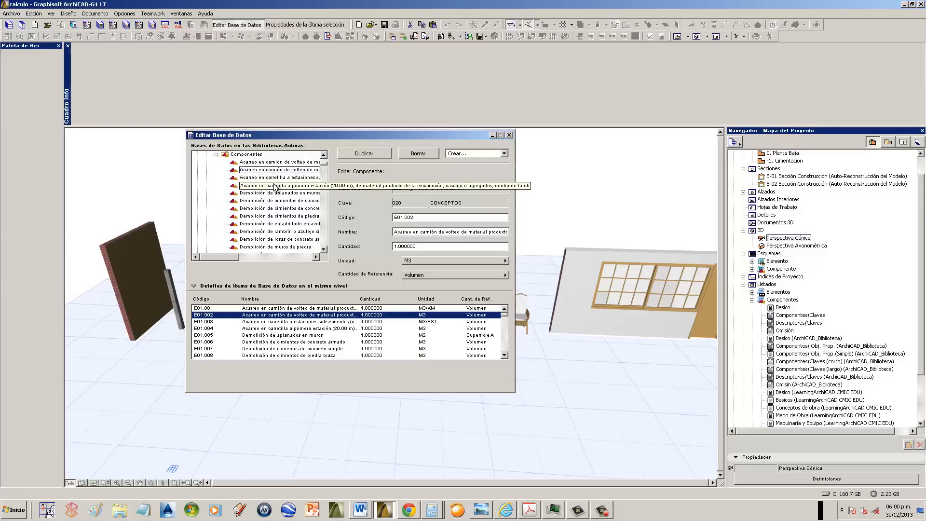
pyautogui.click(275, 186)
pyautogui.click(324, 155)
pyautogui.click(325, 156)
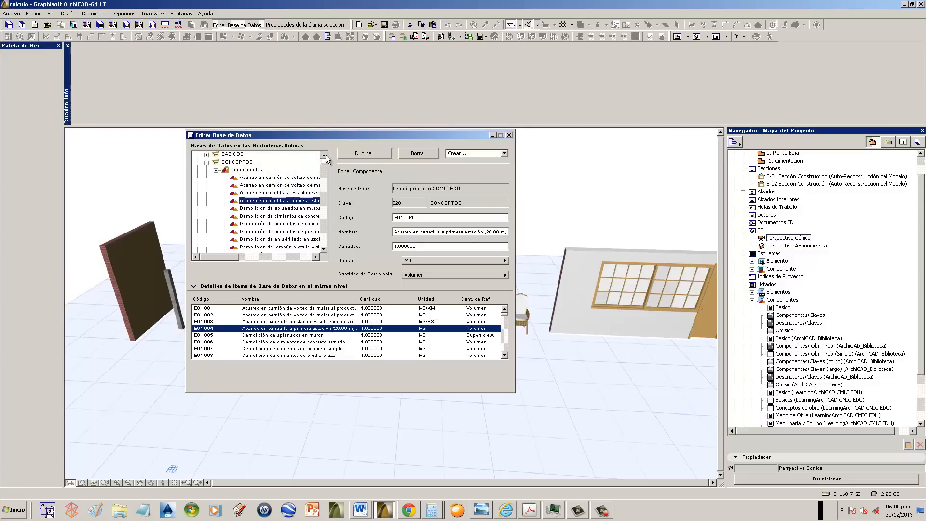
pyautogui.click(325, 155)
pyautogui.click(325, 155)
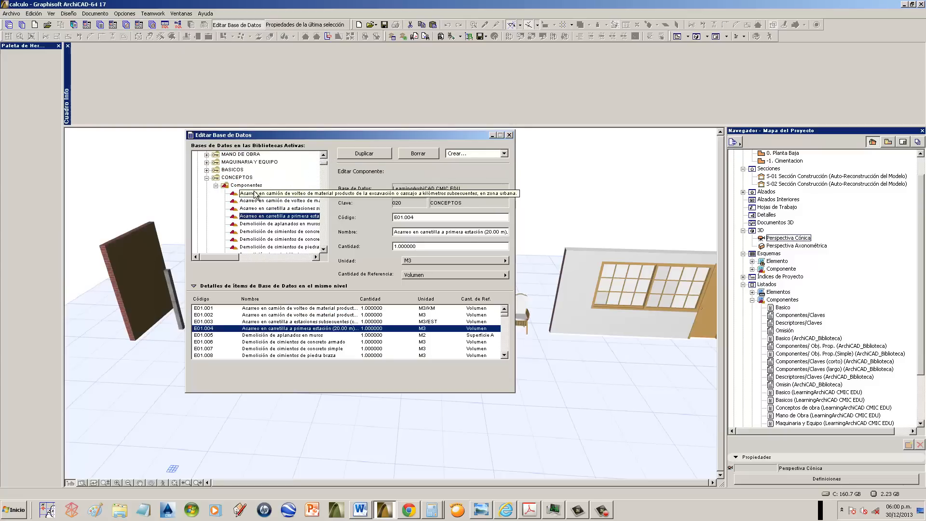
pyautogui.click(215, 185)
pyautogui.moveTo(324, 212); pyautogui.dragTo(331, 177)
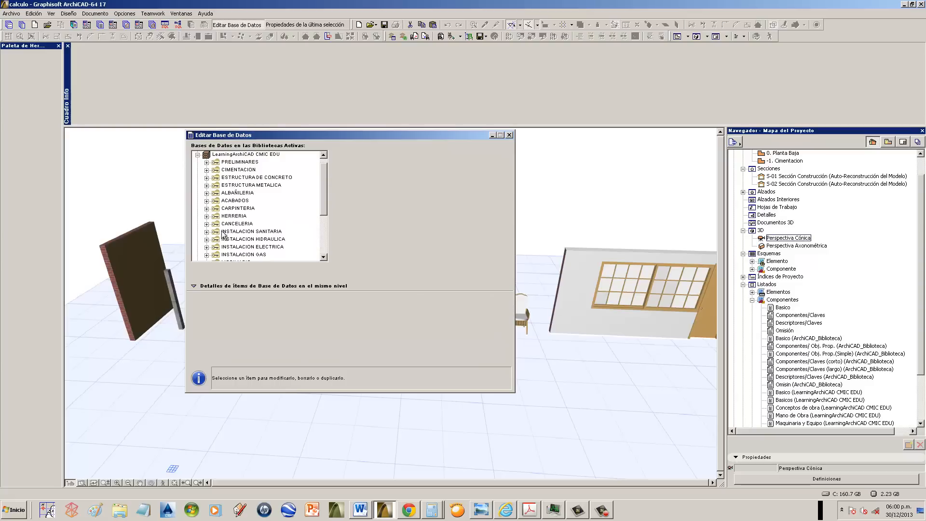
pyautogui.moveTo(325, 205); pyautogui.dragTo(325, 234)
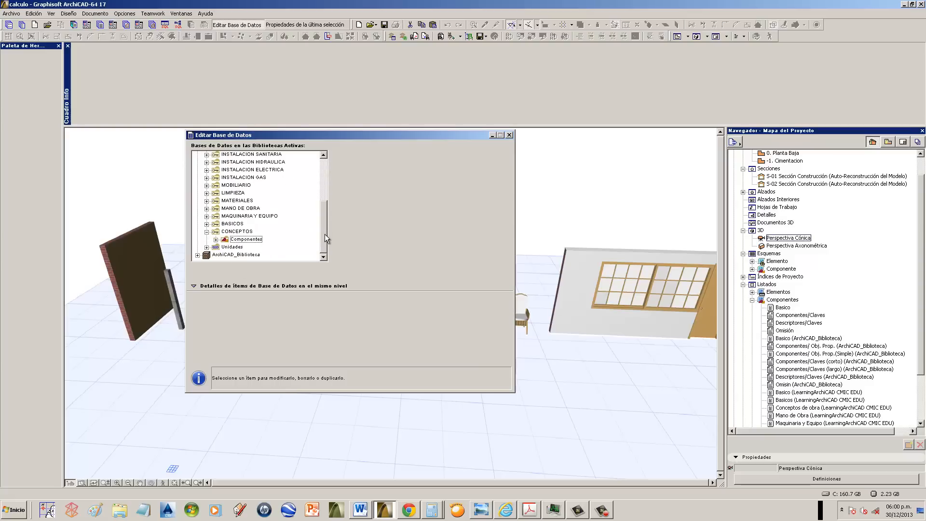
# - Reopen the CONCEPTOS components and inspect the unit and reference quantity of the Demolición items, including lambrín o azulejo and losas de concreto armado
pyautogui.click(216, 239)
pyautogui.click(251, 208)
pyautogui.click(255, 231)
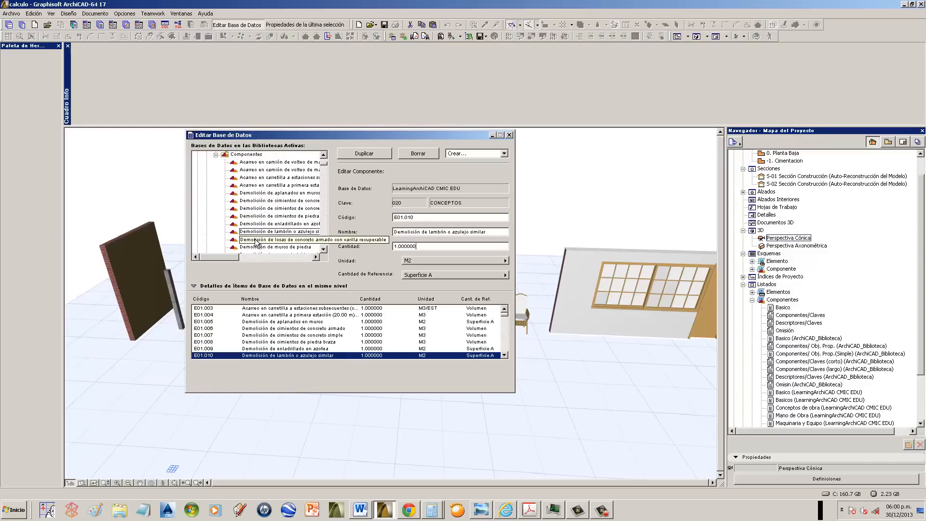
pyautogui.click(258, 239)
pyautogui.click(259, 255)
pyautogui.click(234, 256)
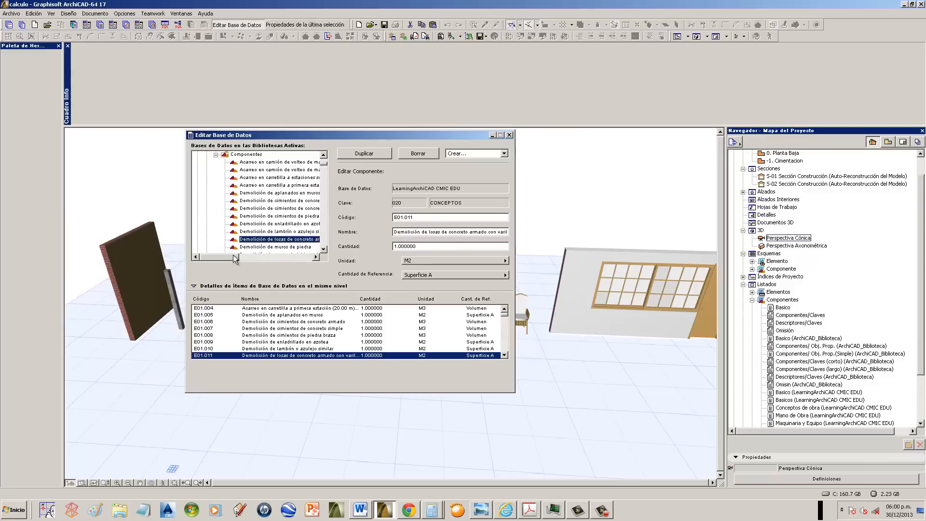
# - Collapse the CONCEPTOS list and the whole LearningArchiCAD CMIC EDU database
pyautogui.click(217, 155)
pyautogui.click(208, 231)
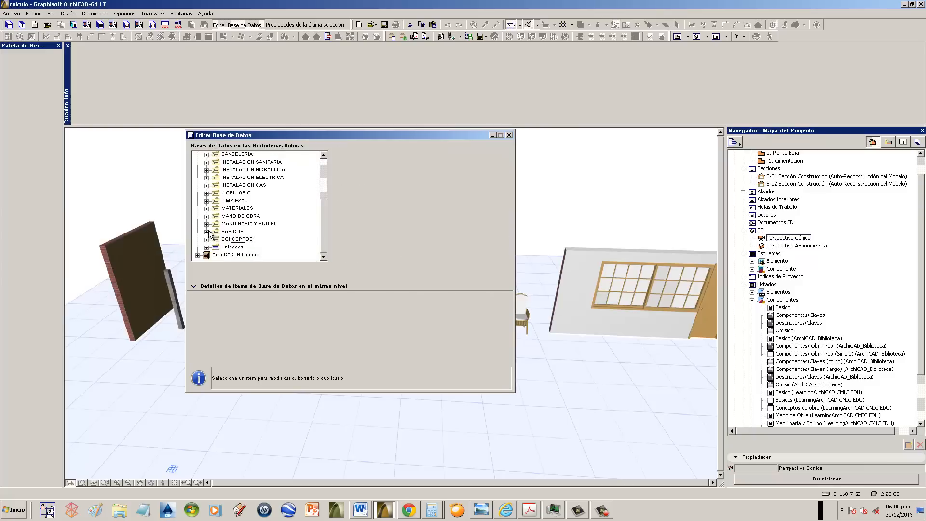
pyautogui.moveTo(323, 217); pyautogui.dragTo(316, 178)
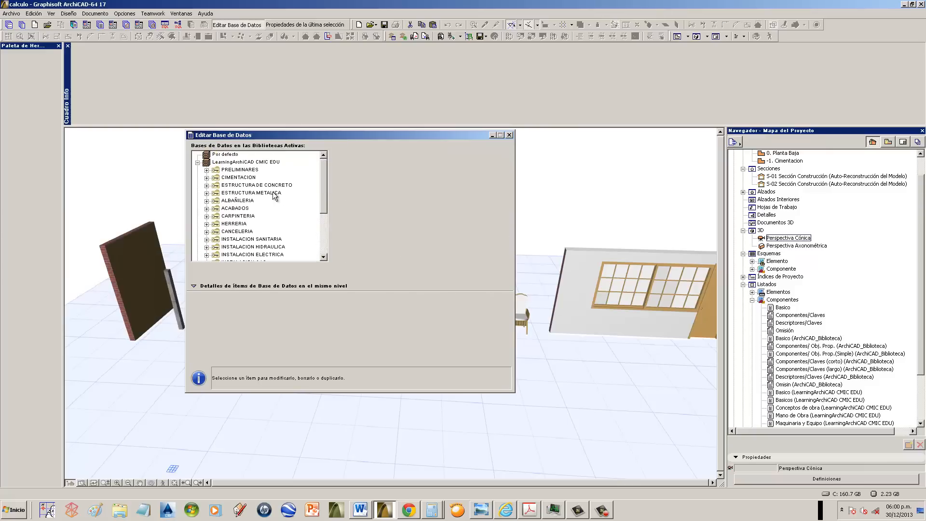
pyautogui.click(196, 163)
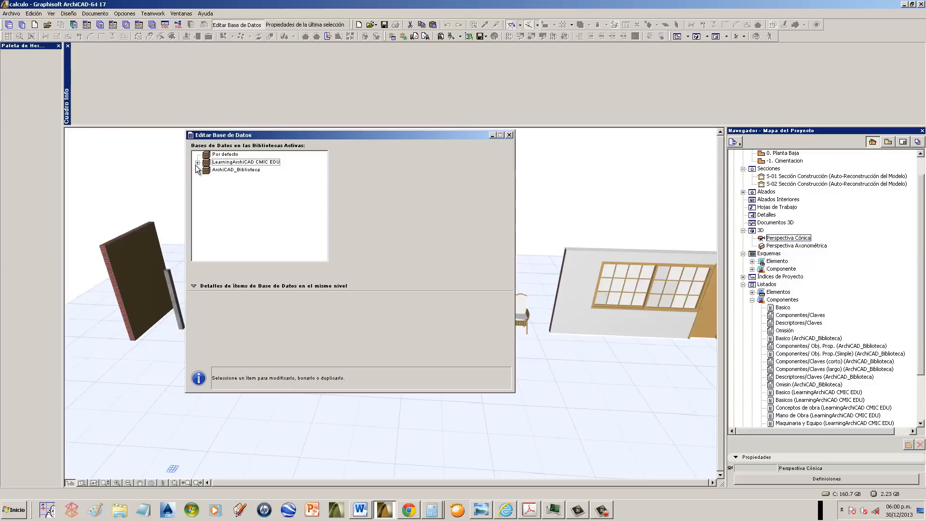
# - Create a new database from the Por defecto entry and name it BASE DE DATOS DE EJEMPLO
pyautogui.click(227, 155)
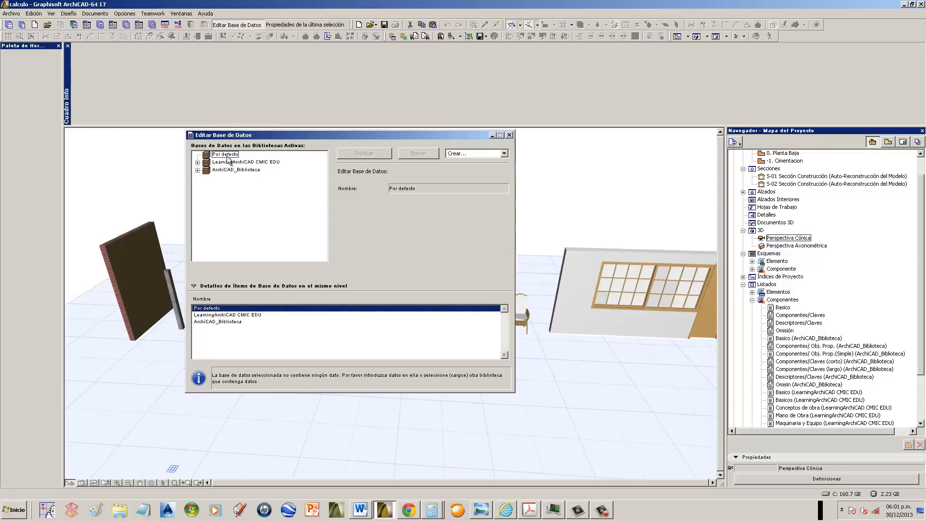
pyautogui.click(497, 155)
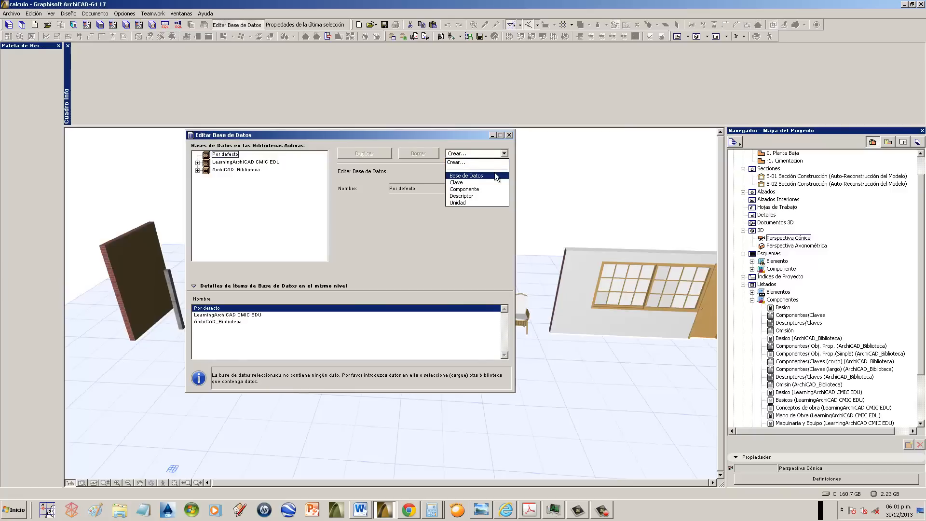
pyautogui.click(478, 177)
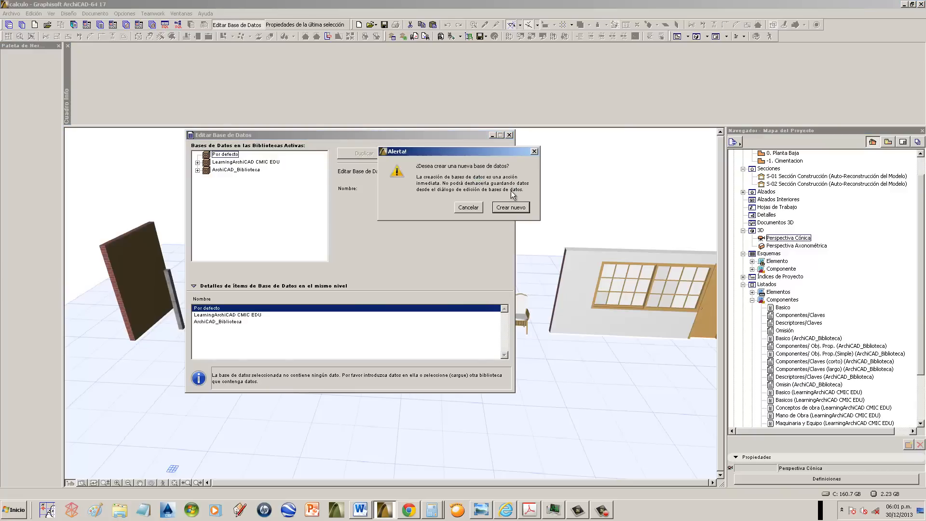
pyautogui.click(513, 206)
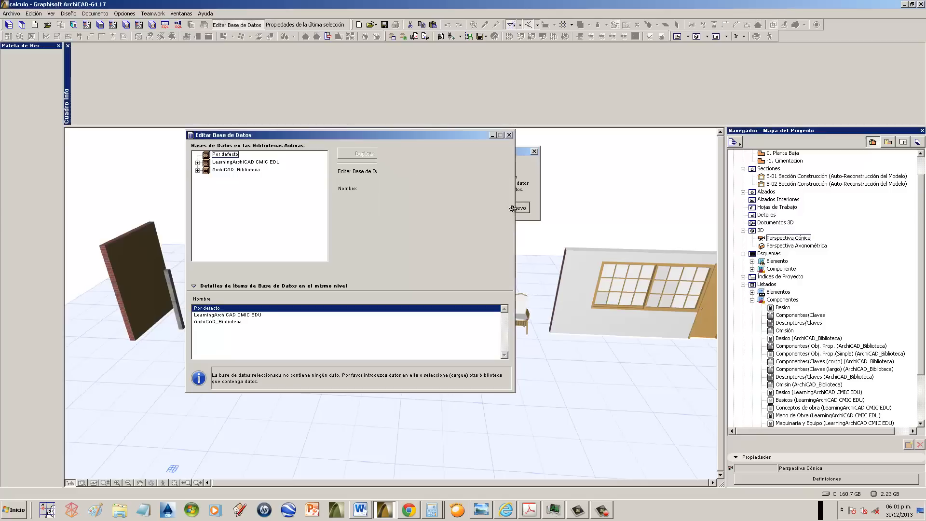
pyautogui.moveTo(458, 129); pyautogui.dragTo(342, 113)
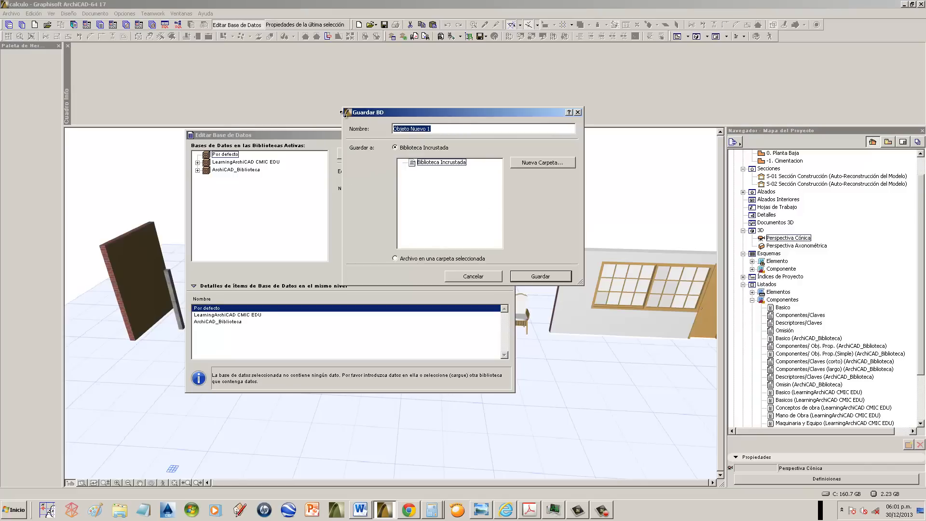
pyautogui.write('BASE DE DATOS DE EJM')
# - Choose to save the new database as a file in a selected folder and browse to Program Files\Graphisoft on drive C
pyautogui.click(410, 259)
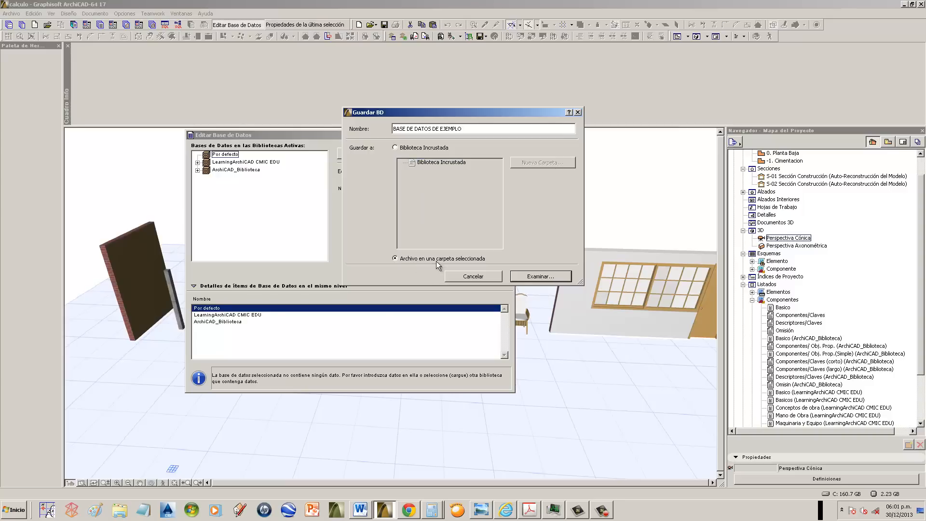
pyautogui.click(537, 277)
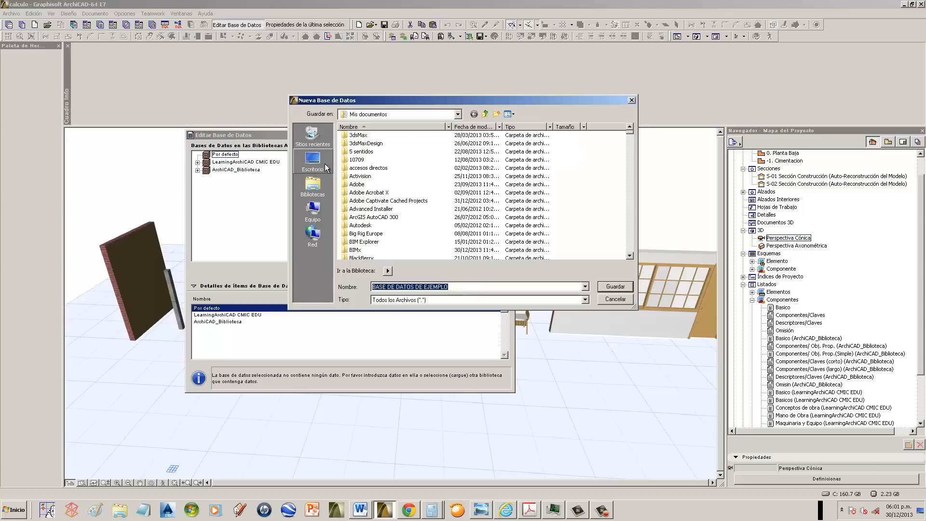
pyautogui.click(407, 118)
pyautogui.click(408, 118)
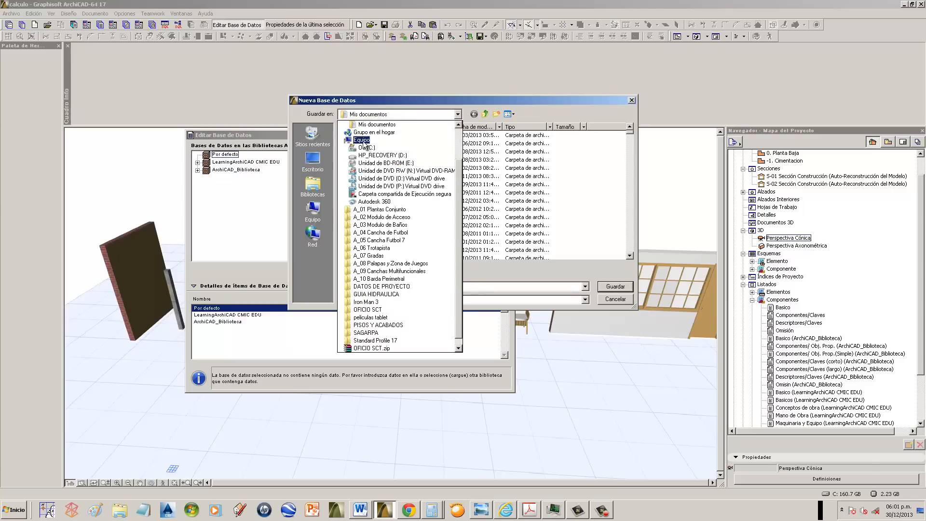
pyautogui.click(366, 142)
pyautogui.click(372, 193)
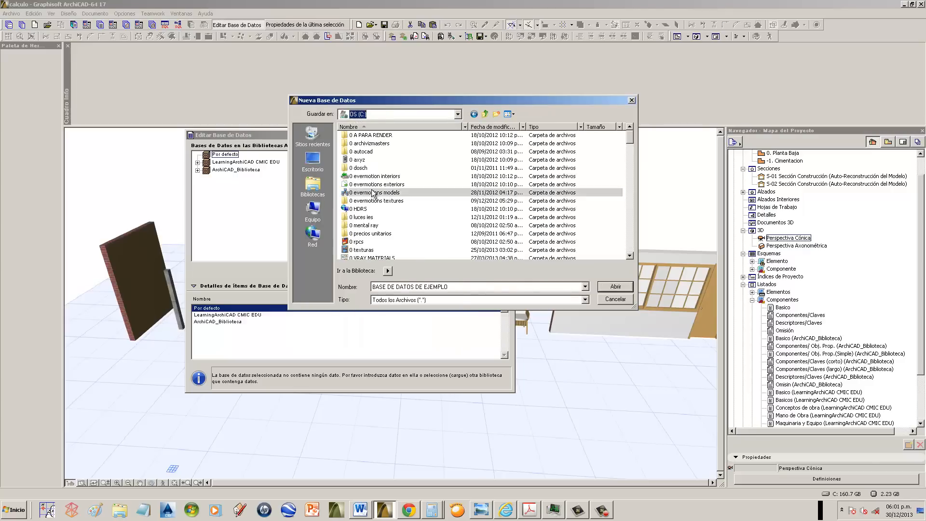
pyautogui.scroll(-12, 396, 227)
pyautogui.scroll(-3, 392, 240)
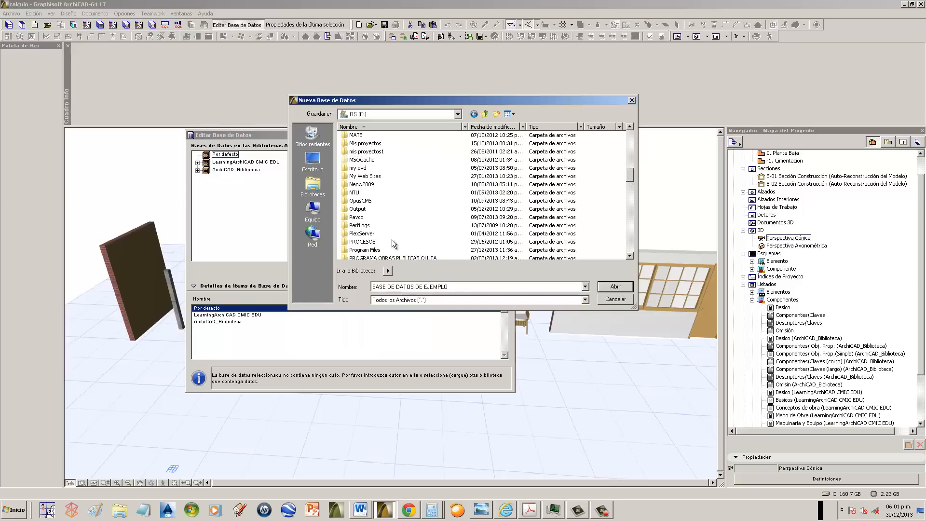
pyautogui.doubleClick(372, 225)
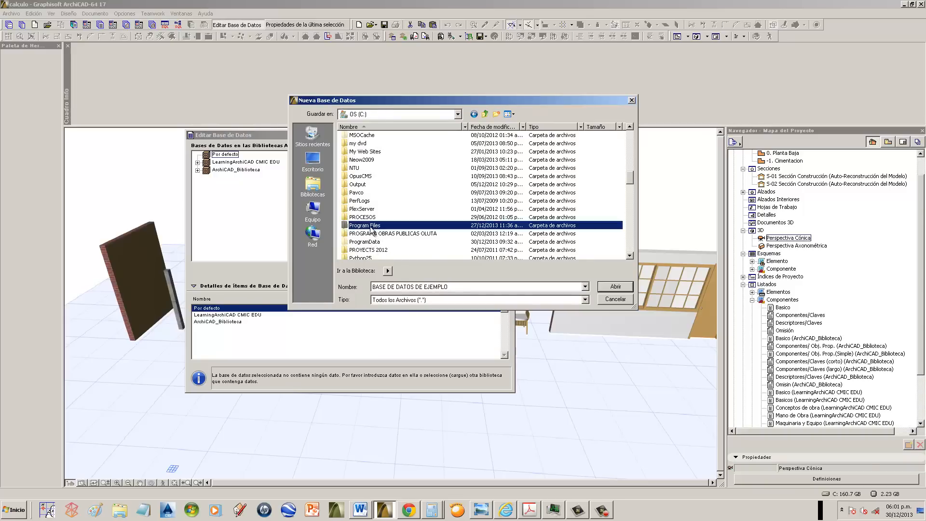
pyautogui.scroll(-3, 386, 224)
pyautogui.scroll(-2, 387, 224)
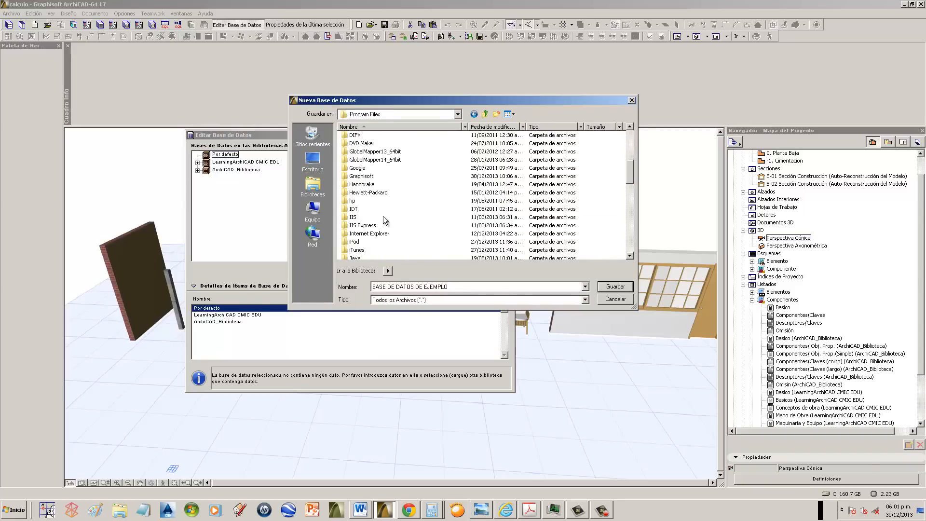
pyautogui.doubleClick(378, 180)
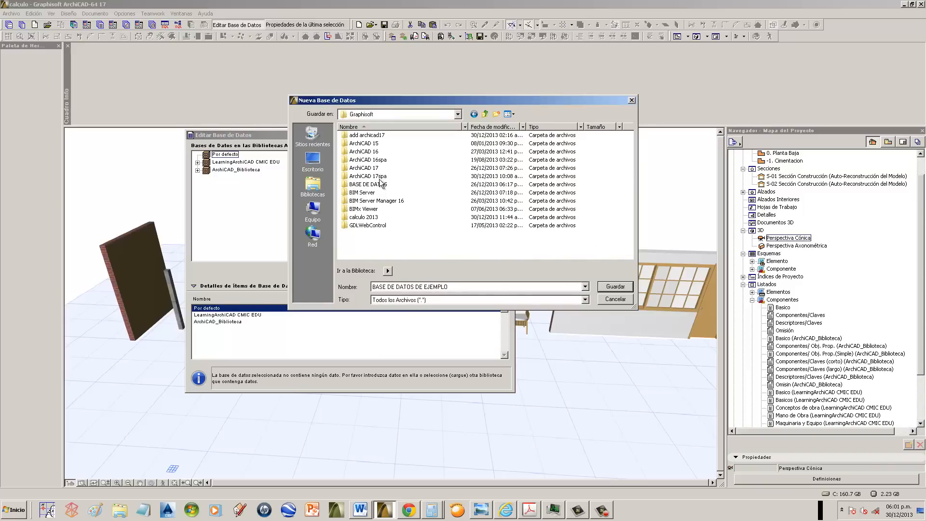